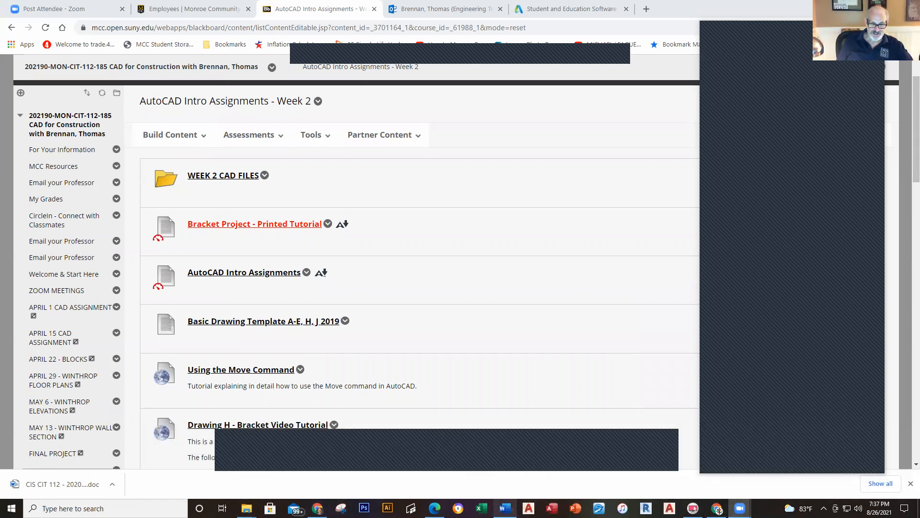
Step: Bring the AutoCAD 2022 Essentials PDF to the front in Edge and scroll to page 3, Starting the Software
mouse_move(434, 508)
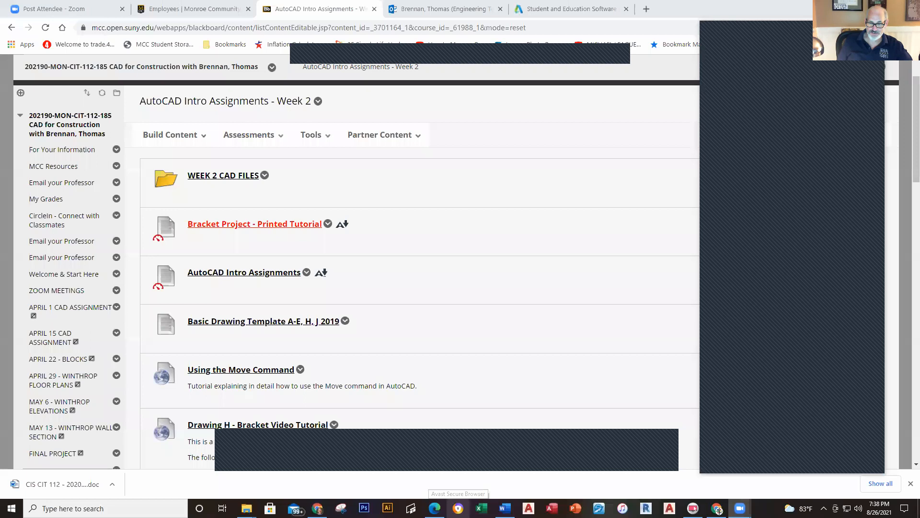
mouse_move(740, 508)
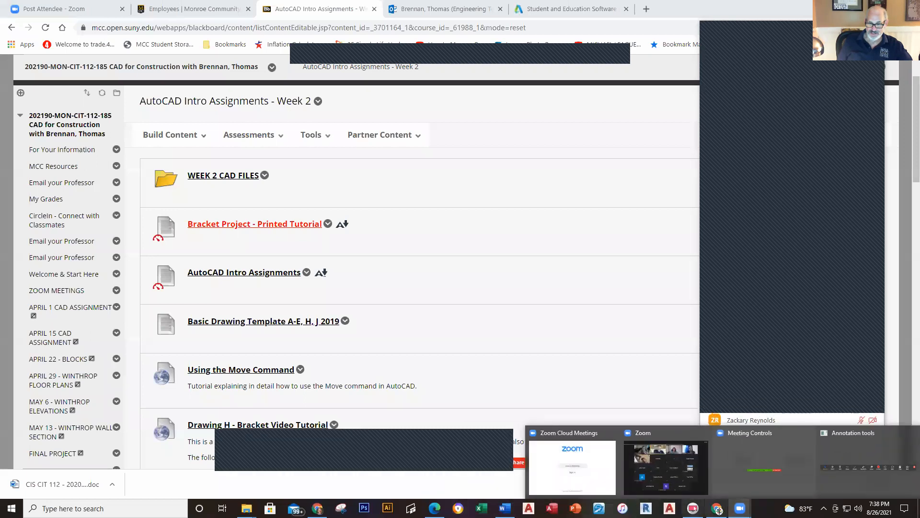
mouse_move(693, 507)
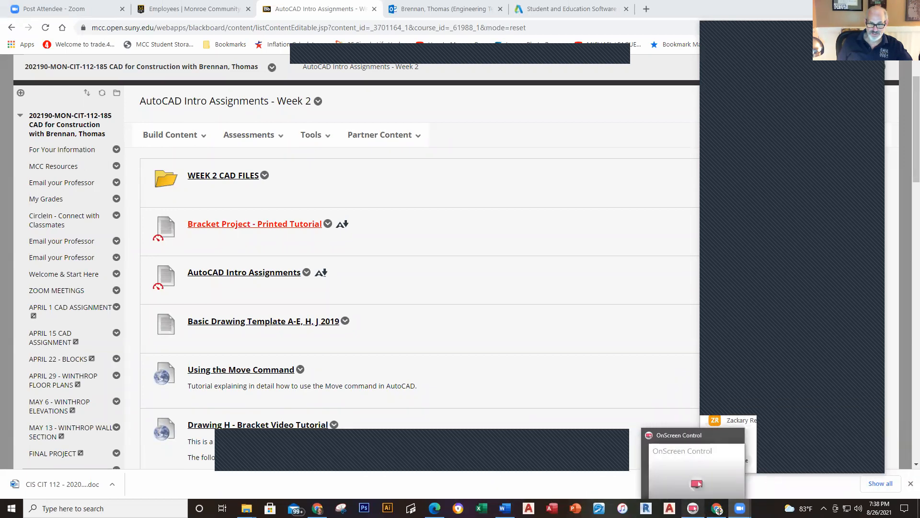
mouse_move(505, 509)
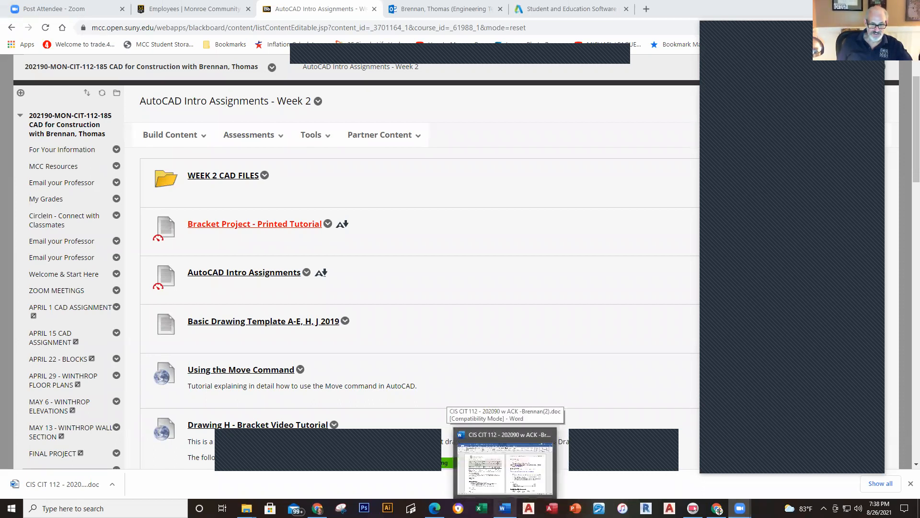
mouse_move(317, 509)
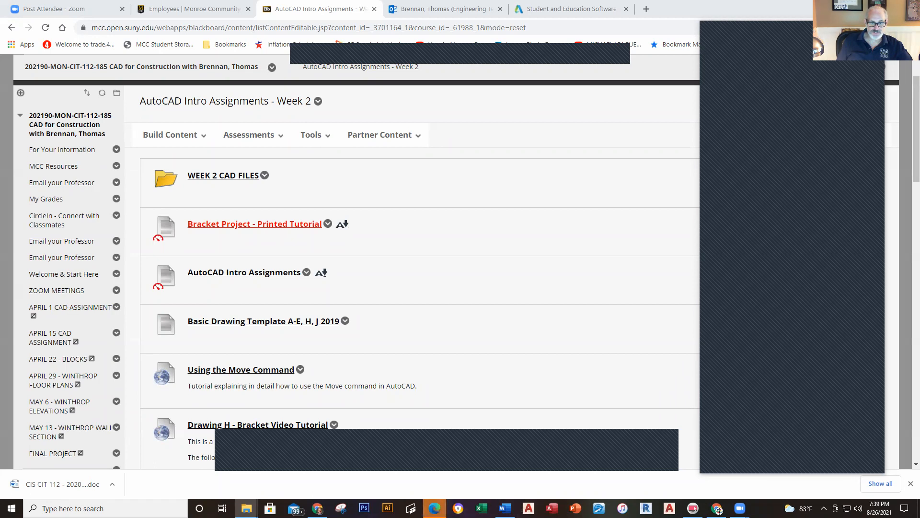
click(459, 433)
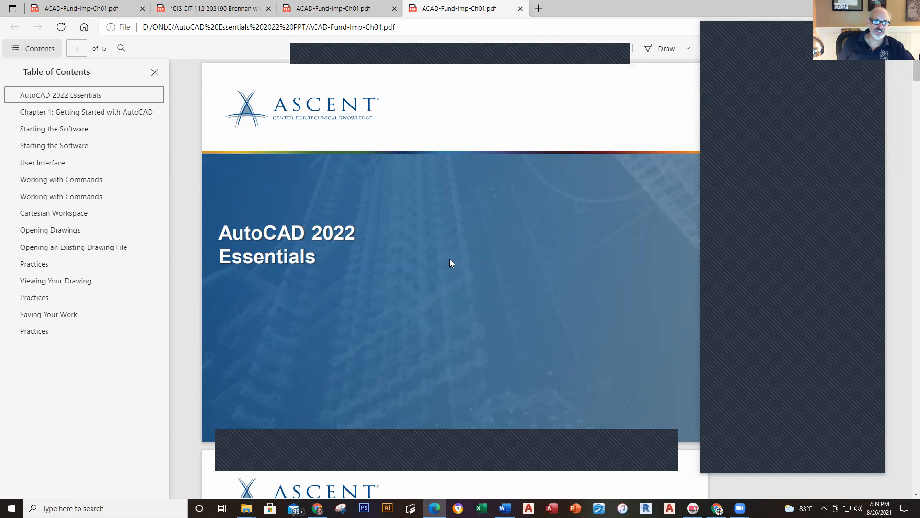
scroll(449, 259, down, 8)
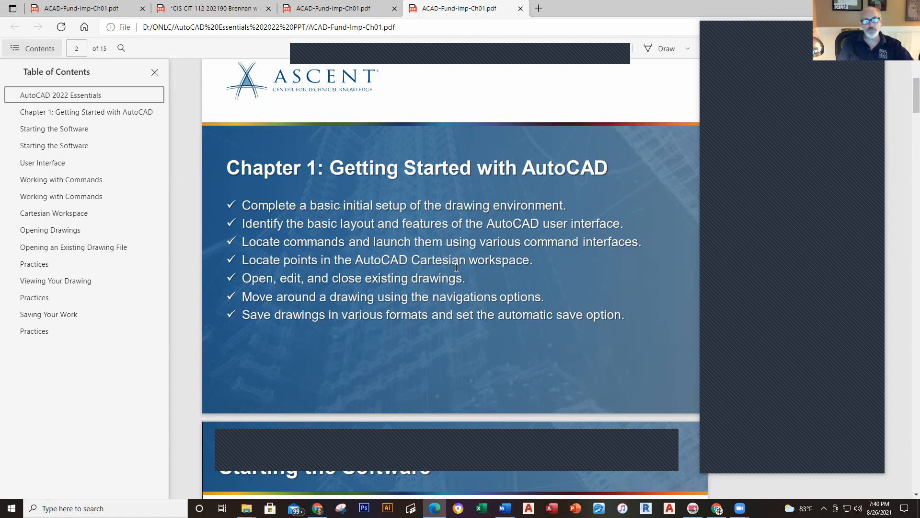
scroll(546, 310, down, 7)
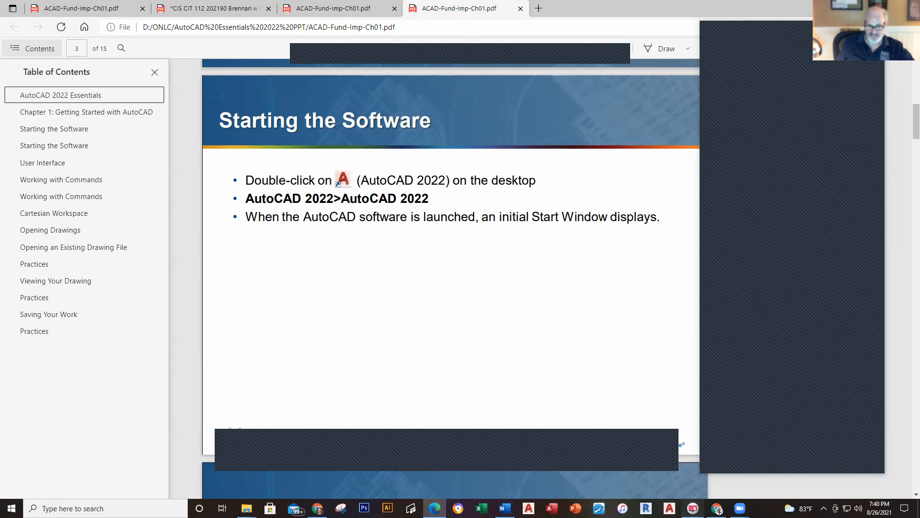
Step: Close the Contents pane in the Edge PDF viewer with Escape
key(Escape)
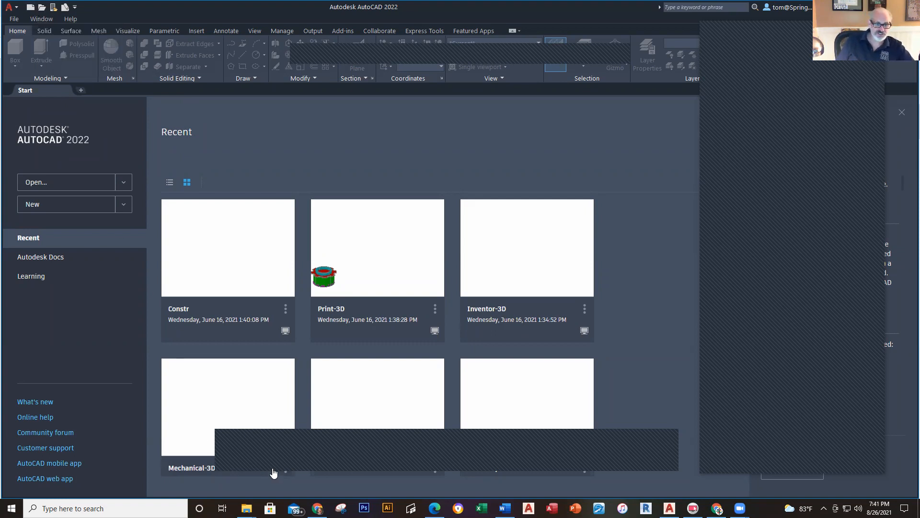
Step: Switch to Chrome, reload the AutoCAD Intro Assignments - Week 2 page, and open the practice PDF item
click(317, 508)
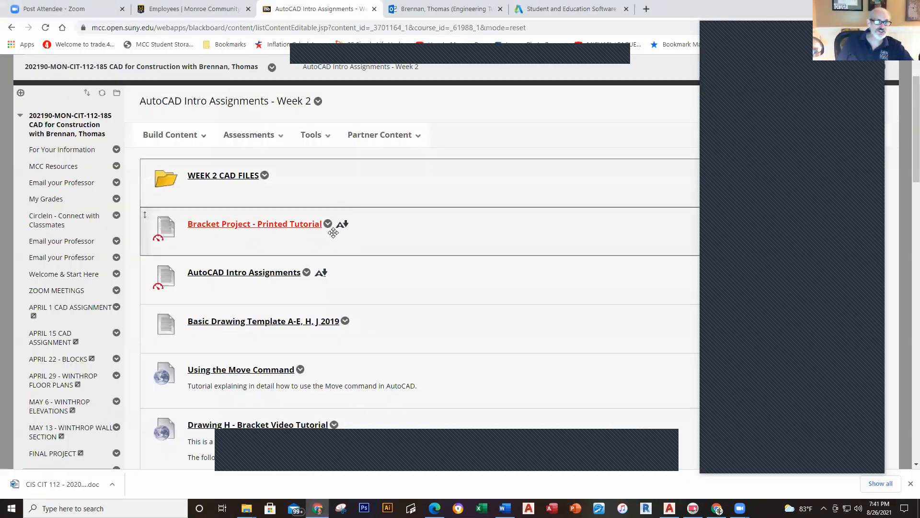
scroll(298, 239, up, 2)
scroll(299, 236, down, 1)
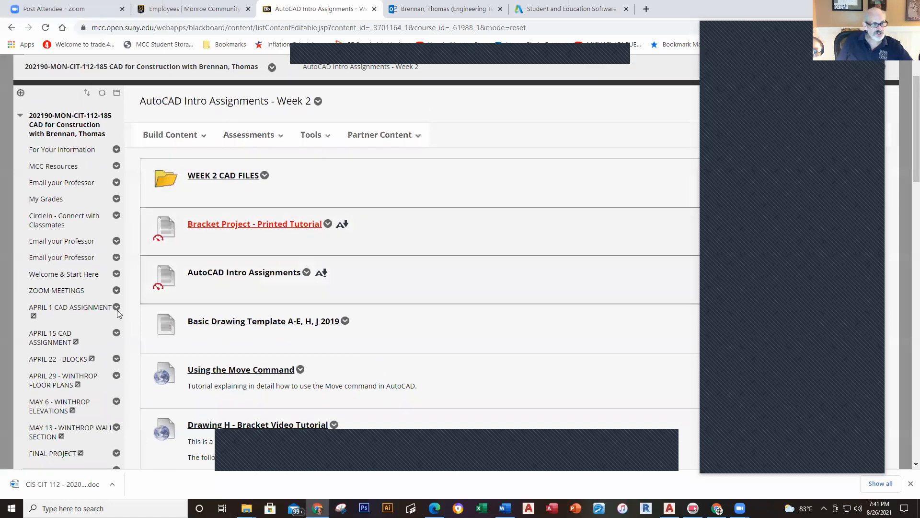
scroll(74, 379, down, 2)
scroll(72, 379, down, 2)
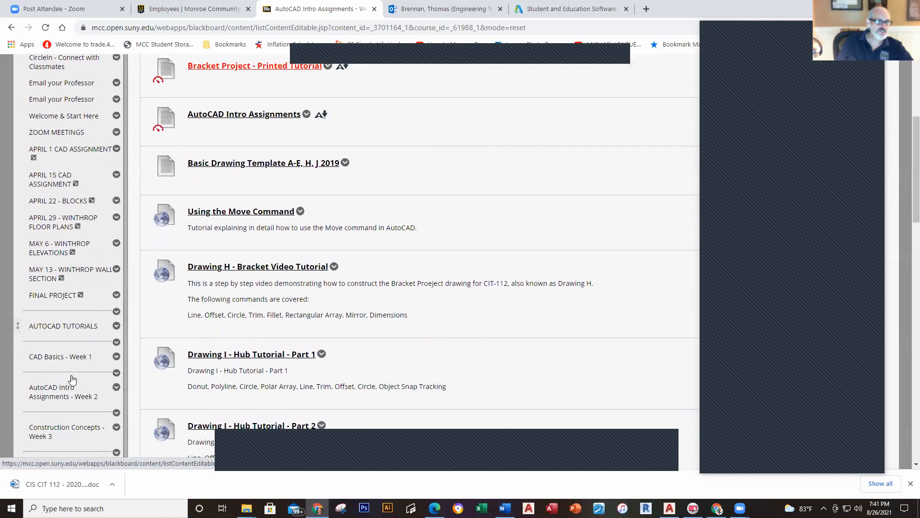
click(46, 343)
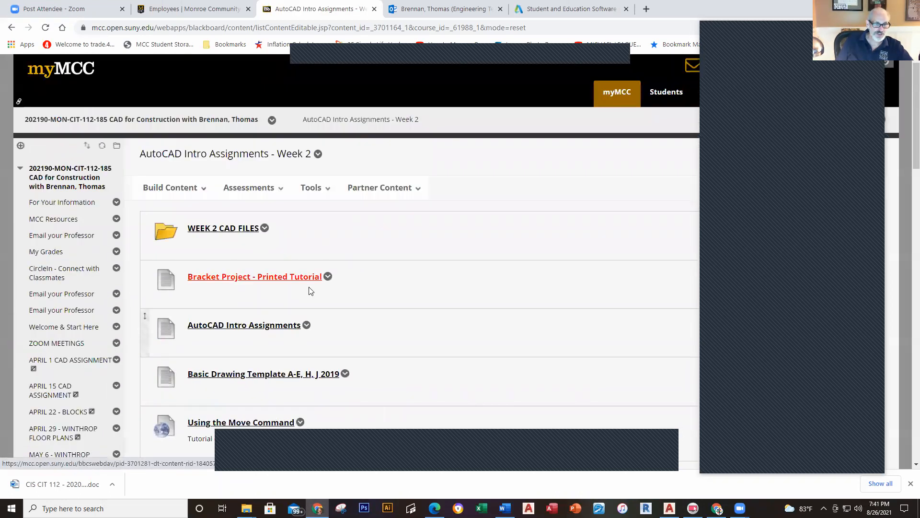
scroll(335, 297, down, 4)
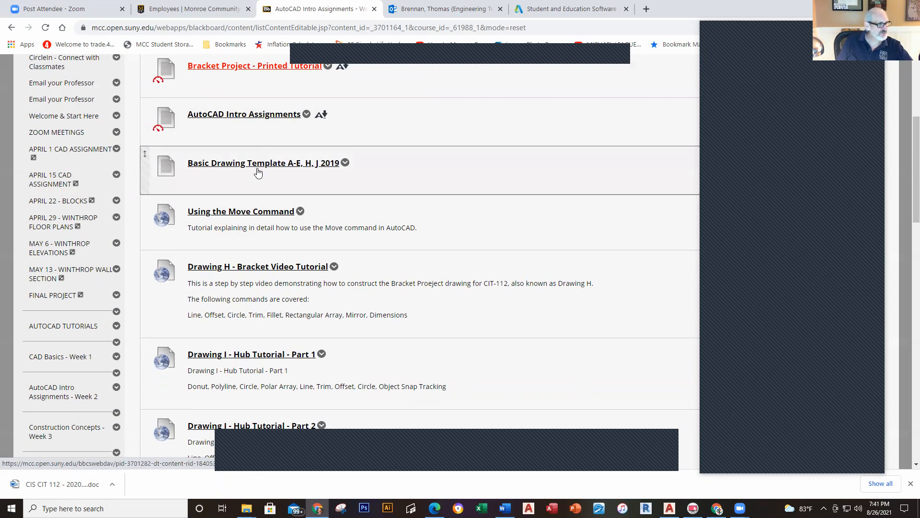
click(238, 120)
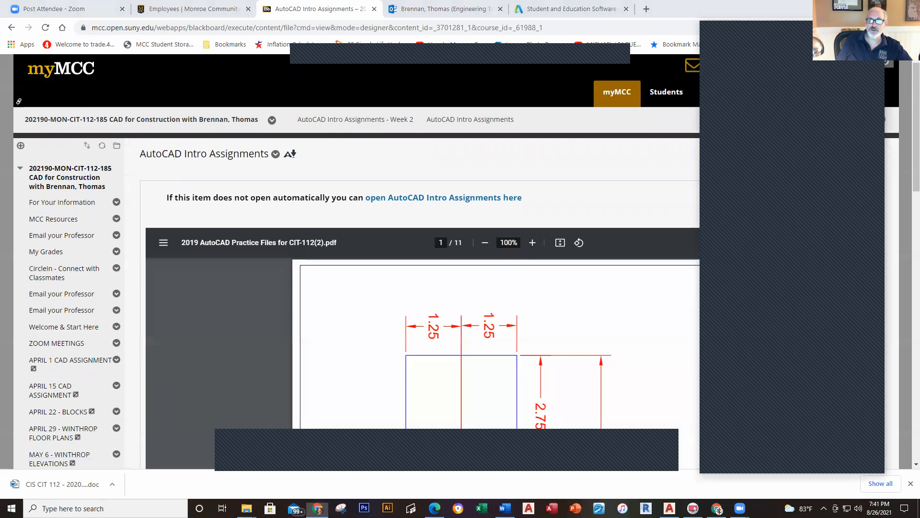
Step: Rotate the practice drawing PDF page upright
scroll(792, 315, down, 2)
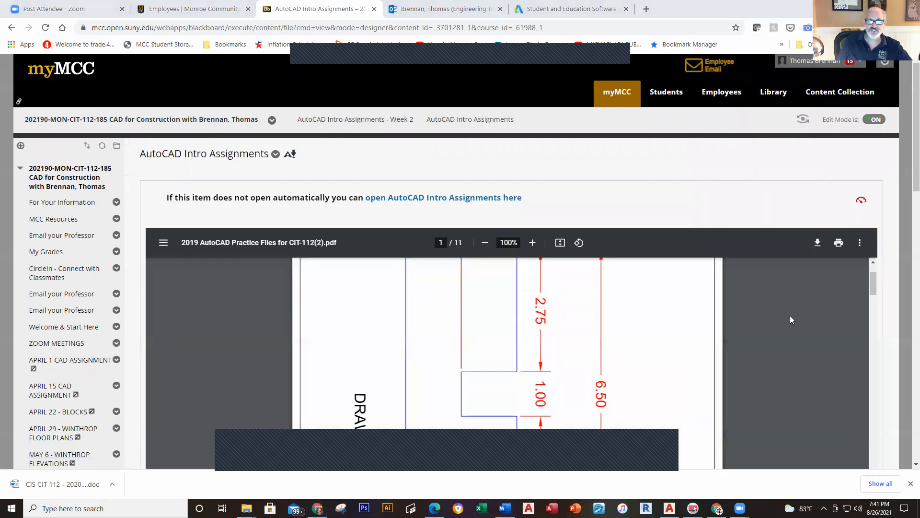
scroll(790, 316, up, 2)
click(579, 243)
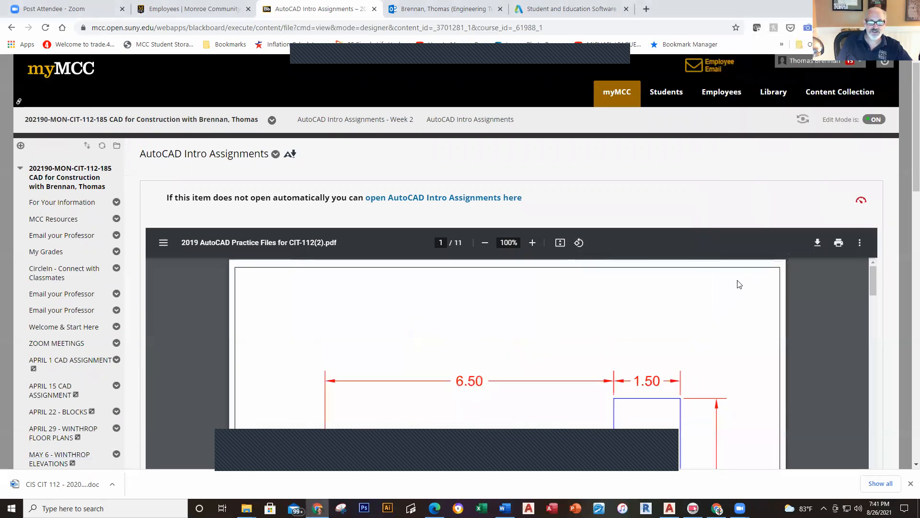
drag(914, 188, 906, 233)
Step: Scroll through Drawing A and Drawing B, then return to the Week 2 content list
scroll(905, 237, down, 1)
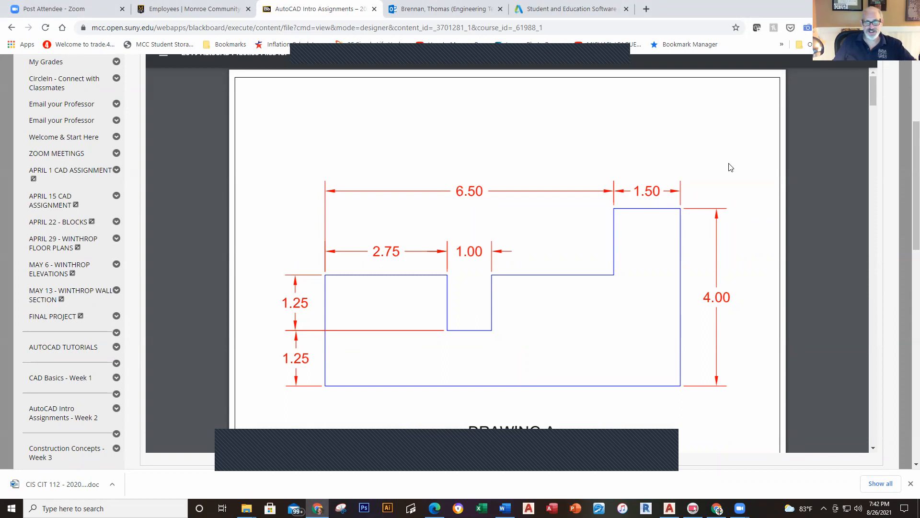
scroll(729, 168, down, 10)
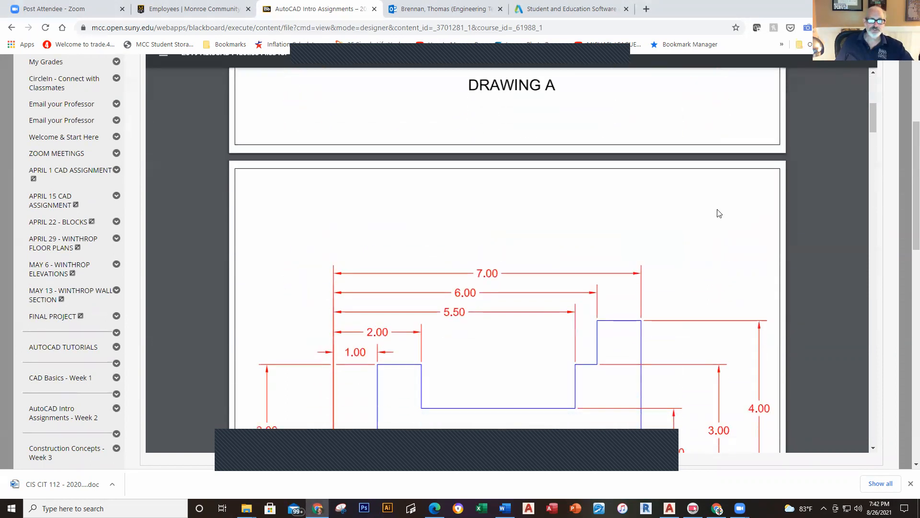
scroll(719, 229, down, 1)
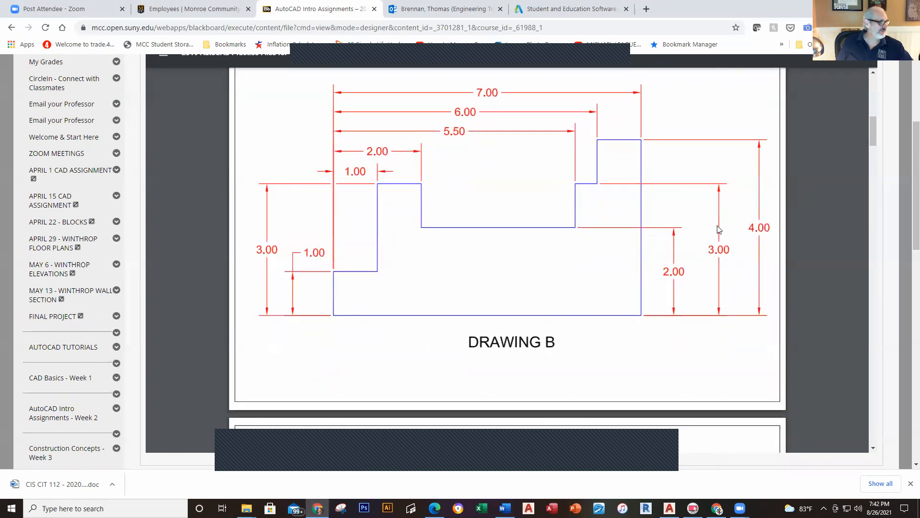
scroll(719, 229, down, 8)
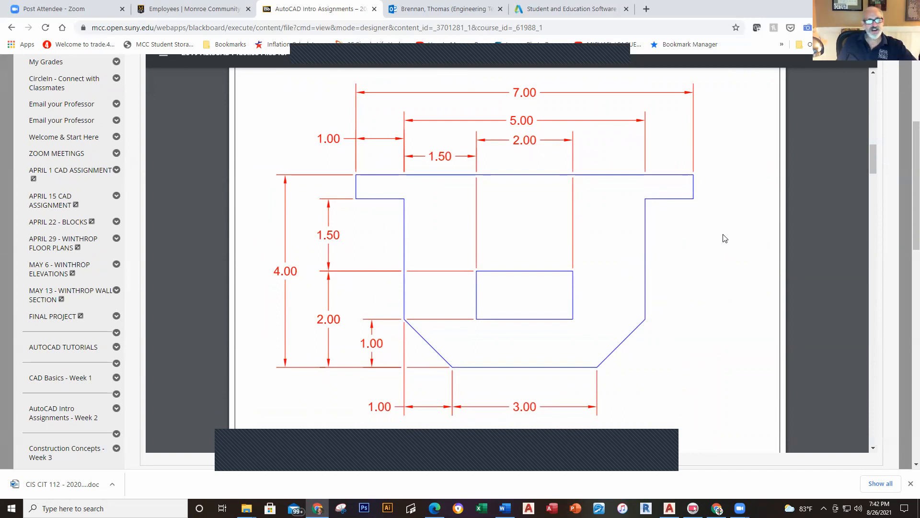
scroll(724, 238, up, 10)
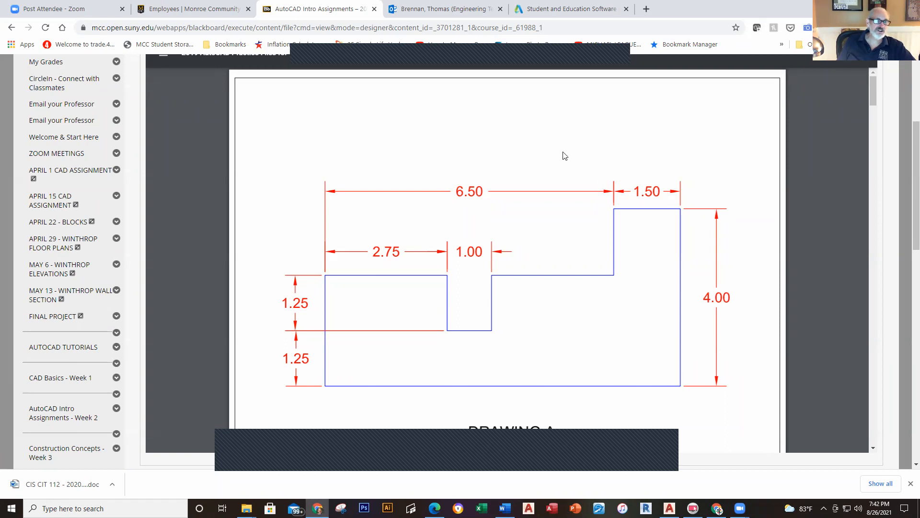
click(57, 419)
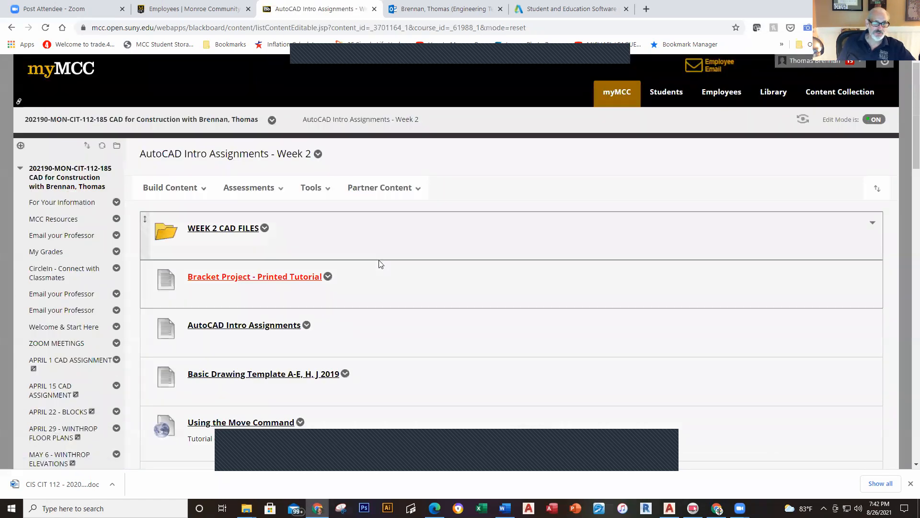
Step: Scroll the Week 2 content list down to the CAD files folder and tutorials
scroll(377, 287, down, 2)
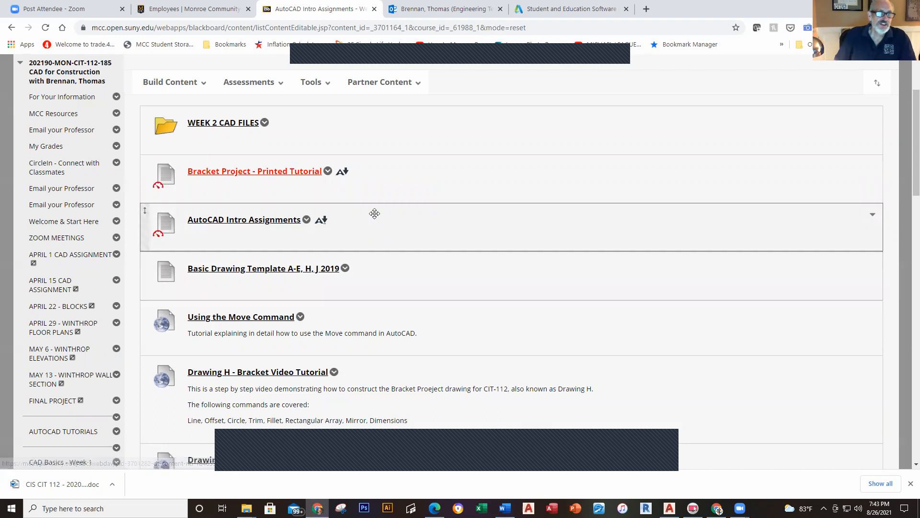
Step: Reopen the AutoCAD Intro Assignments practice PDF and rotate its page to landscape
click(297, 220)
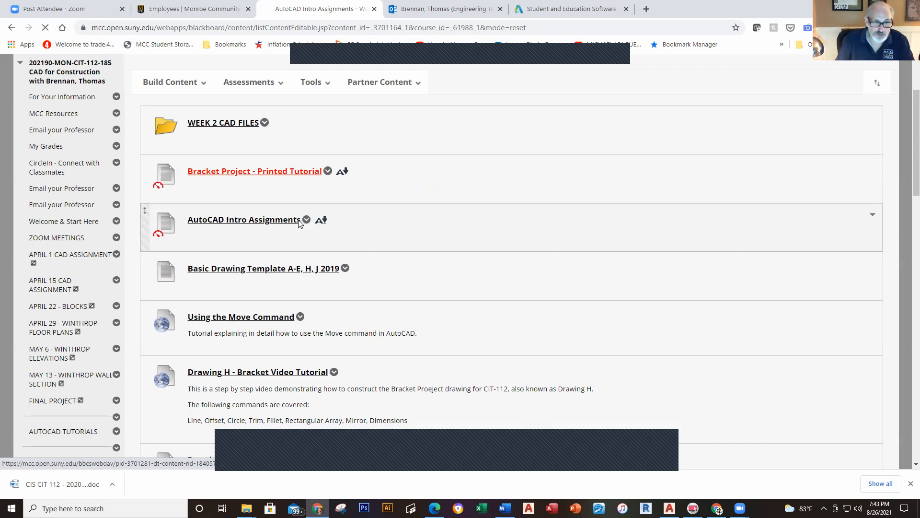
scroll(567, 317, down, 2)
scroll(575, 287, up, 2)
click(579, 242)
scroll(640, 321, down, 3)
scroll(575, 297, up, 3)
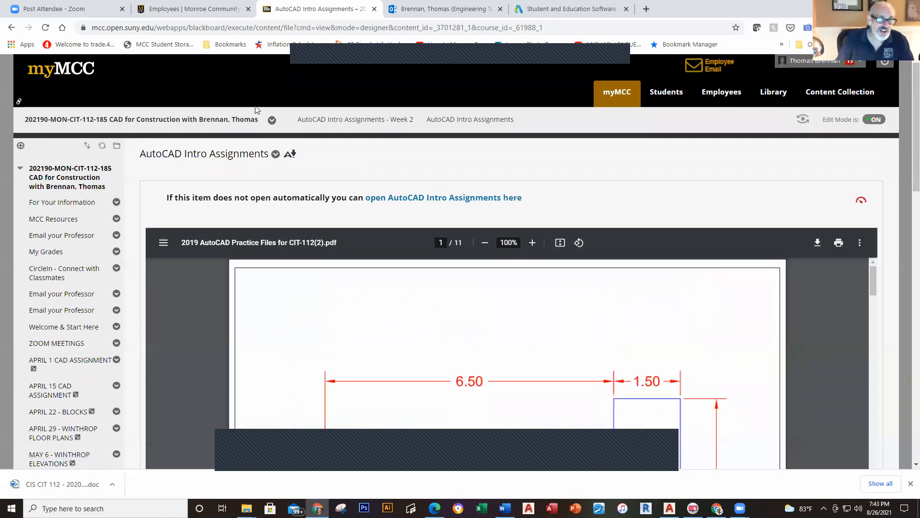
scroll(69, 374, down, 4)
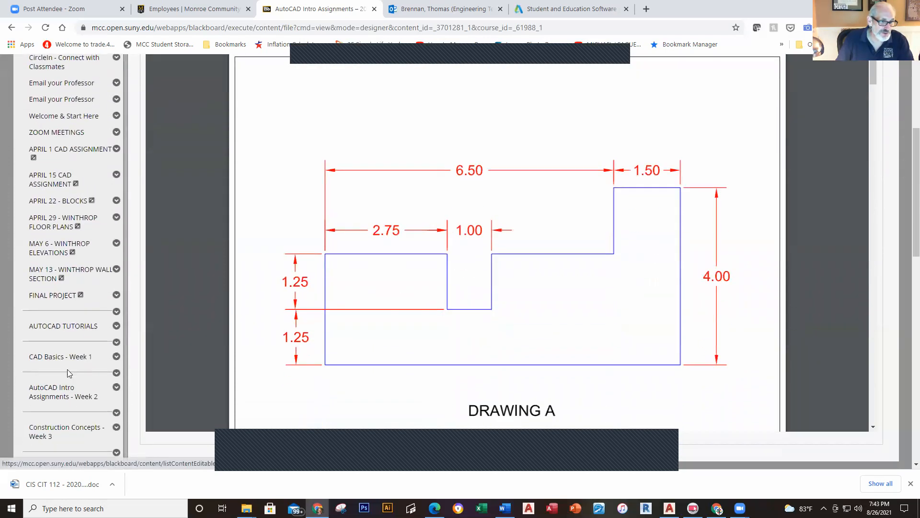
Step: Go to the Week 2 page and download the Basic Drawing Template A-E, H, J 2019 file
click(61, 393)
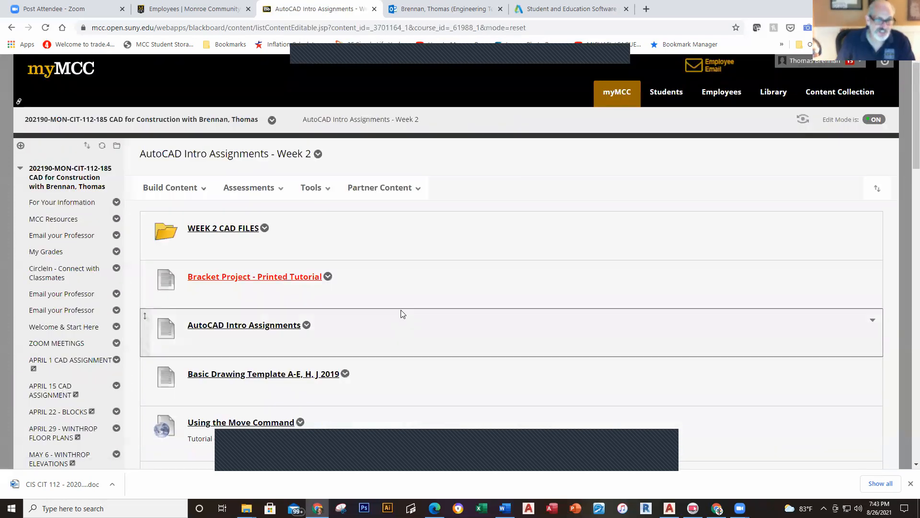
scroll(401, 311, down, 4)
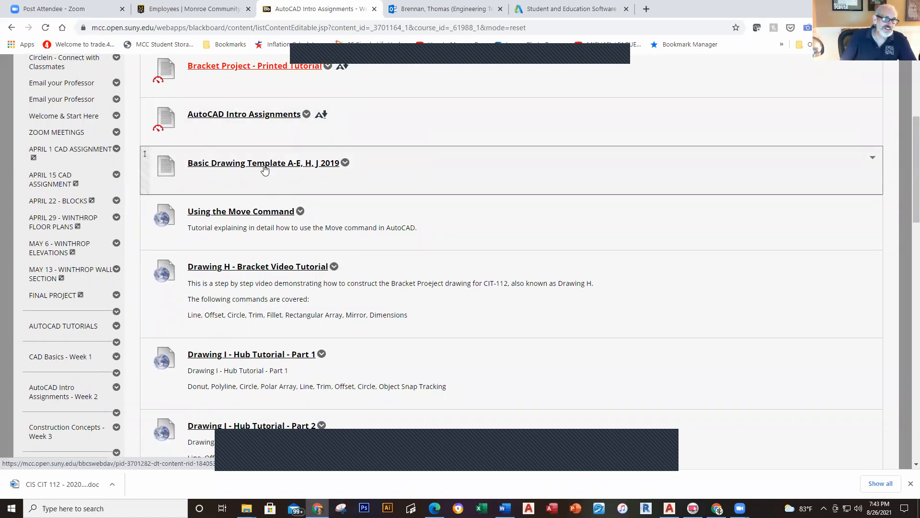
click(346, 163)
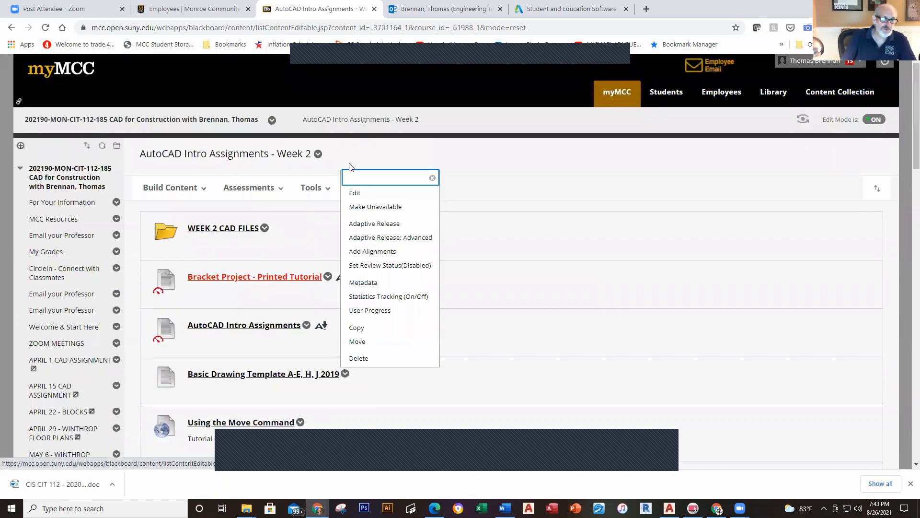
click(472, 180)
scroll(399, 235, down, 5)
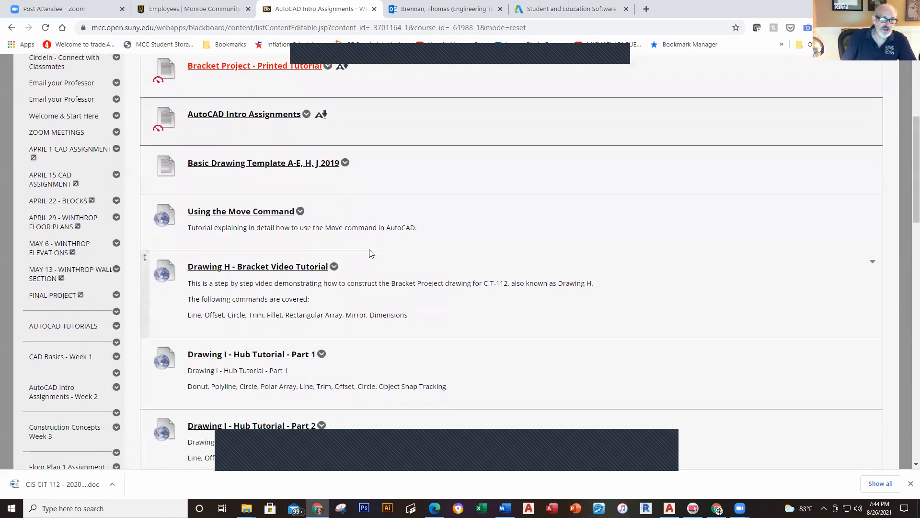
click(287, 163)
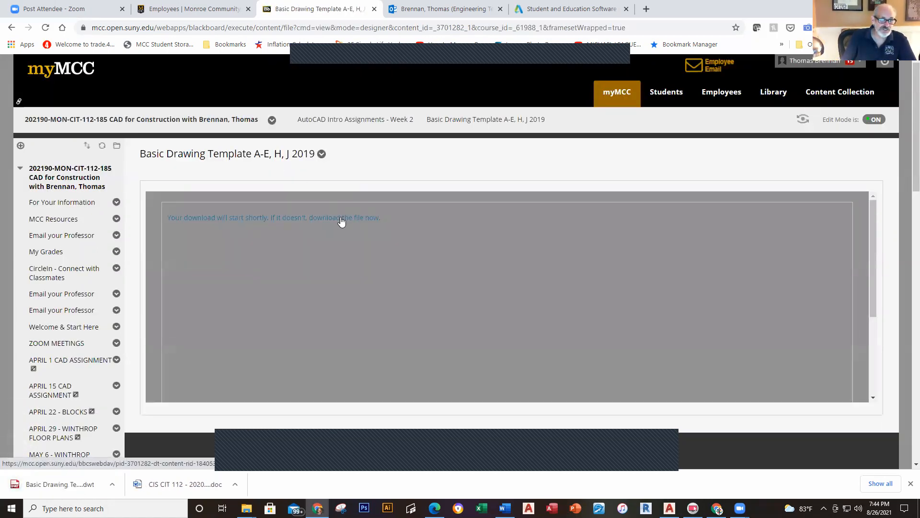
Step: Open the downloaded Basic Drawing Template .dwt file from Chrome's download bar
click(62, 485)
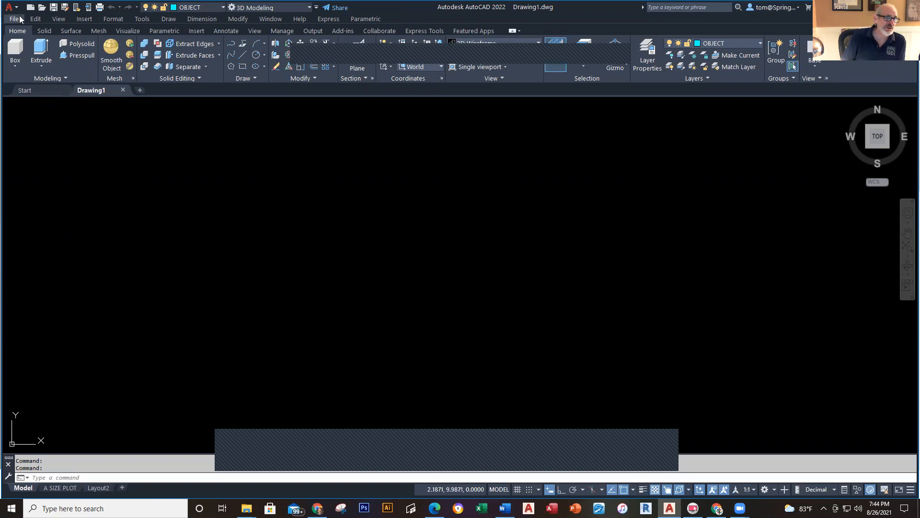
click(37, 90)
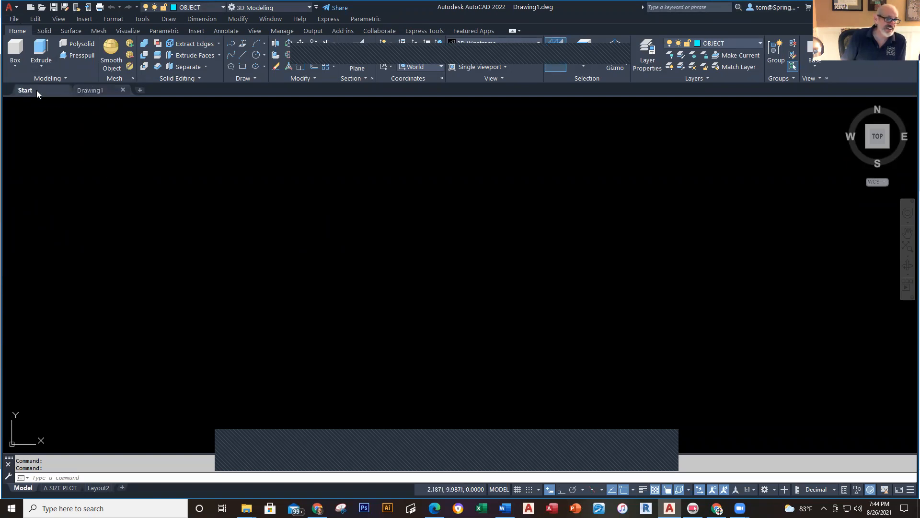
click(365, 262)
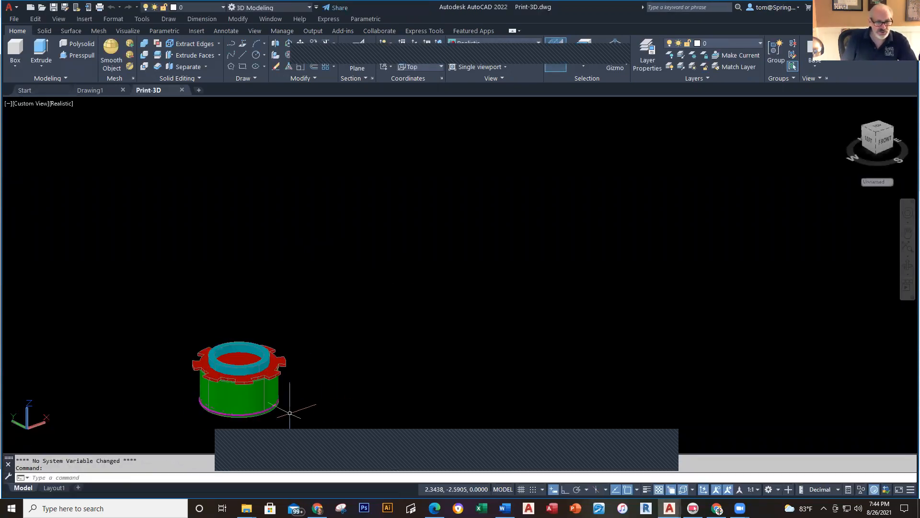
middle_drag(288, 411, 418, 296)
shift+middle_drag(421, 199, 453, 236)
scroll(435, 251, up, 3)
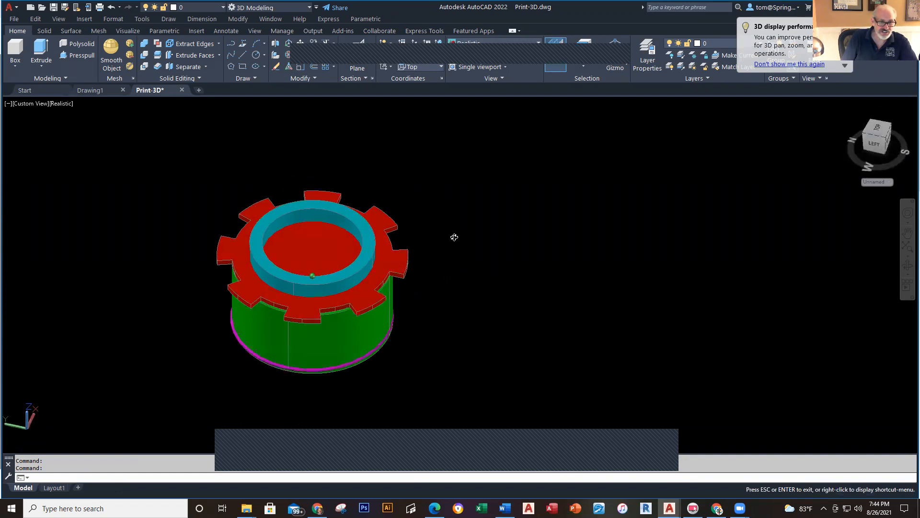
click(181, 89)
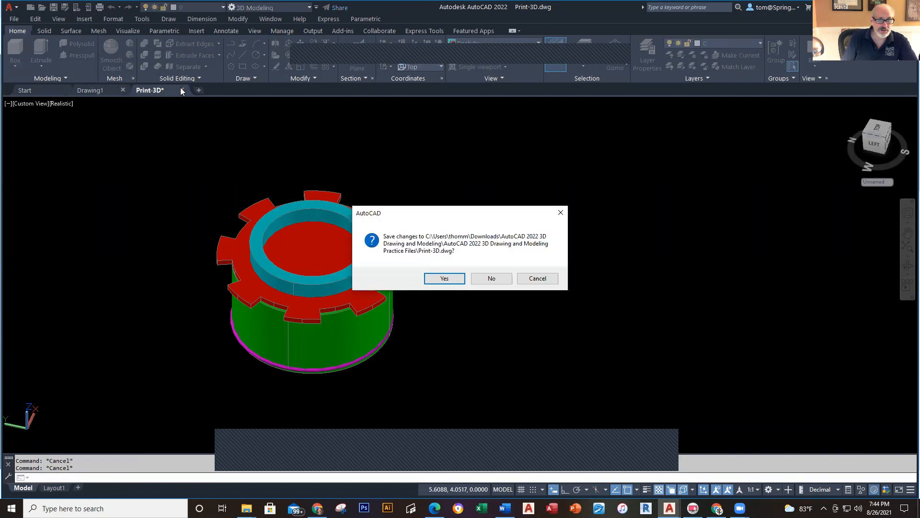
click(485, 277)
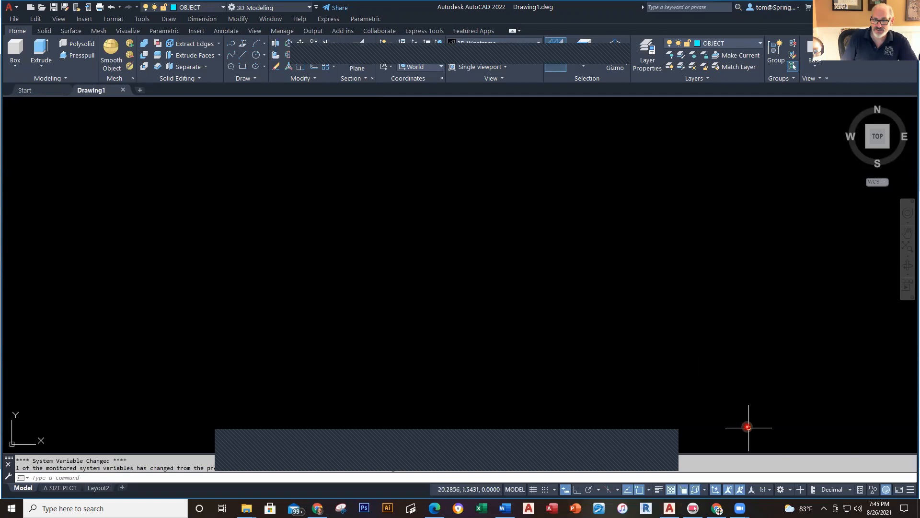
Step: Choose Drafting & Annotation from the status-bar workspace list for Drawing1
click(792, 489)
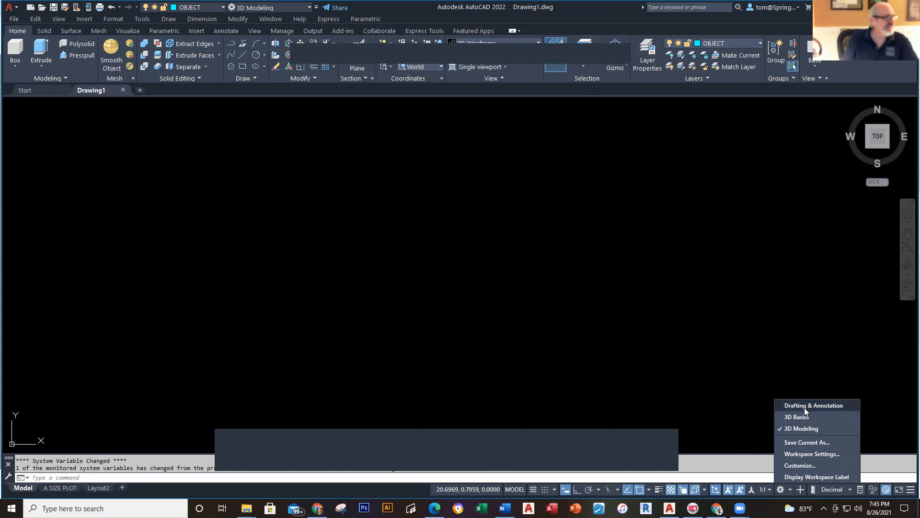
click(804, 407)
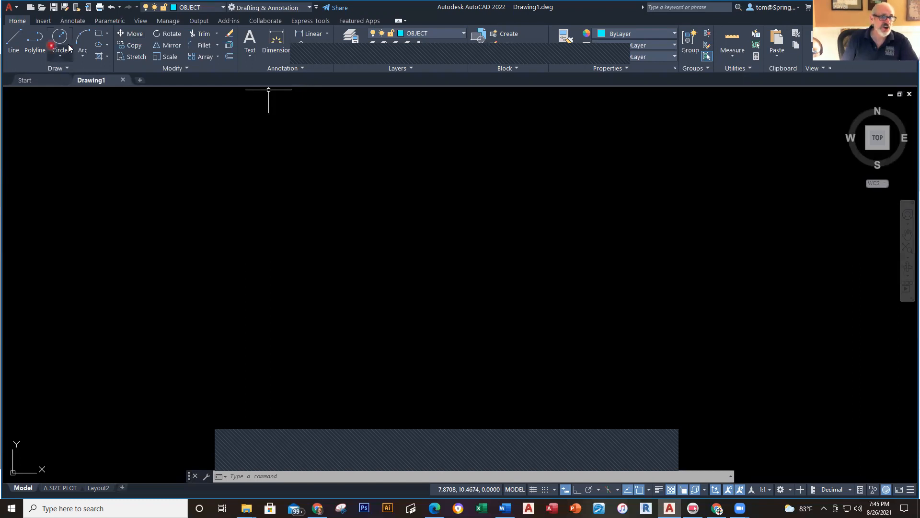
click(405, 176)
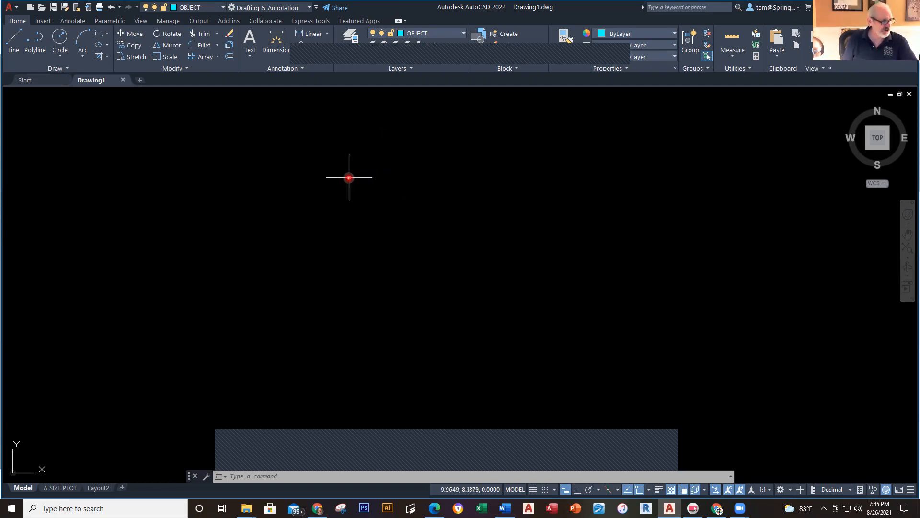
click(464, 33)
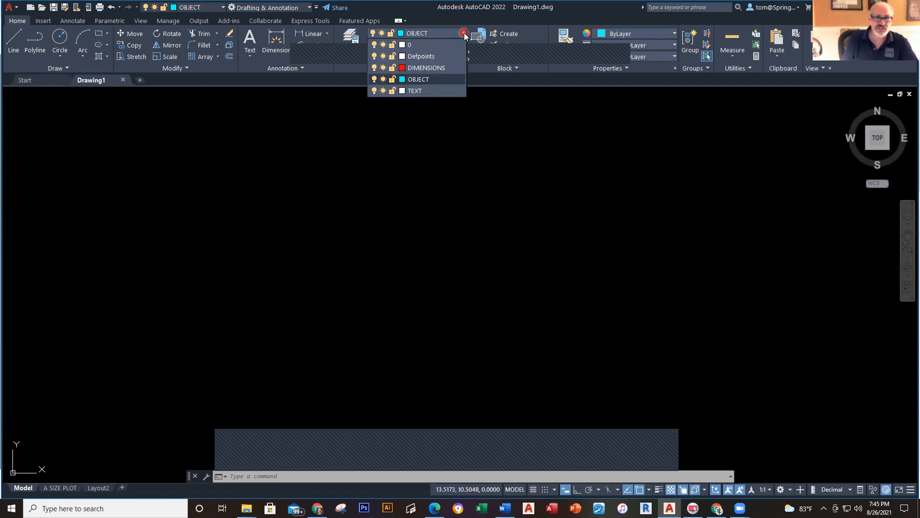
click(432, 79)
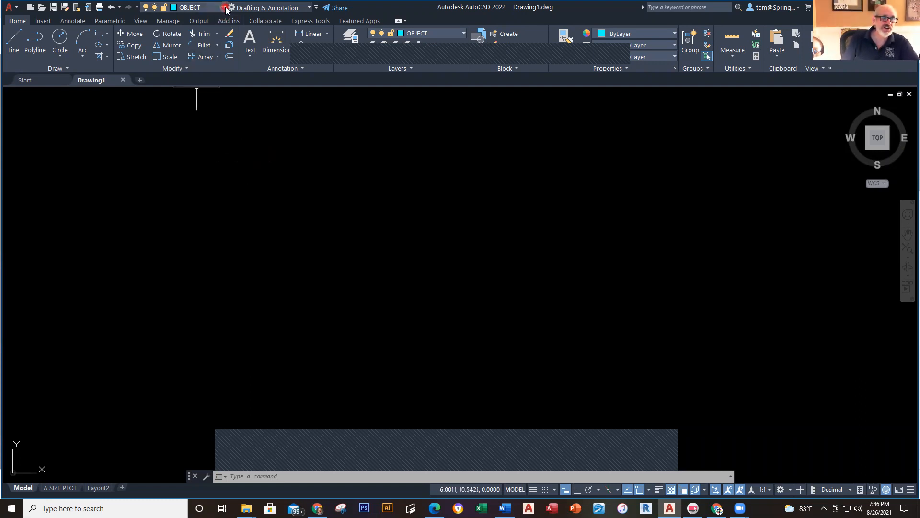
Step: Uncheck Workspace in the Quick Access Toolbar customize list, removing then re-adding Layer
click(316, 8)
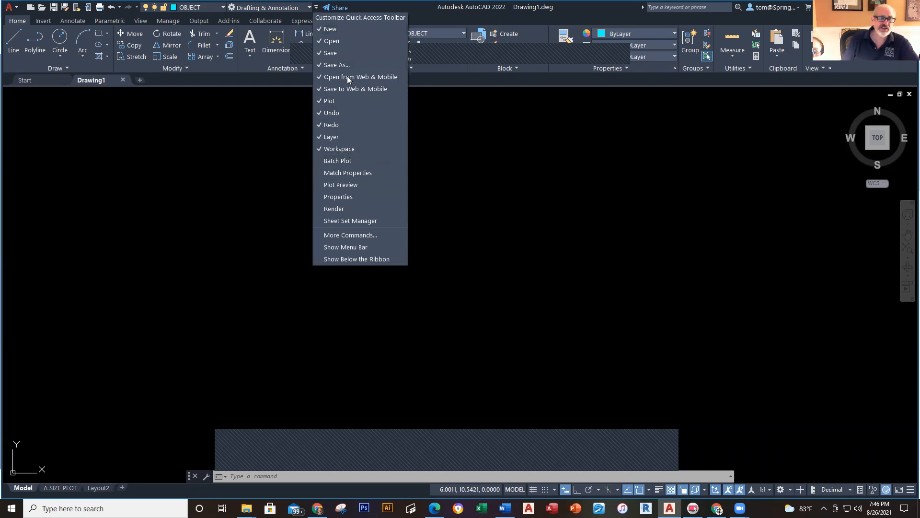
click(326, 150)
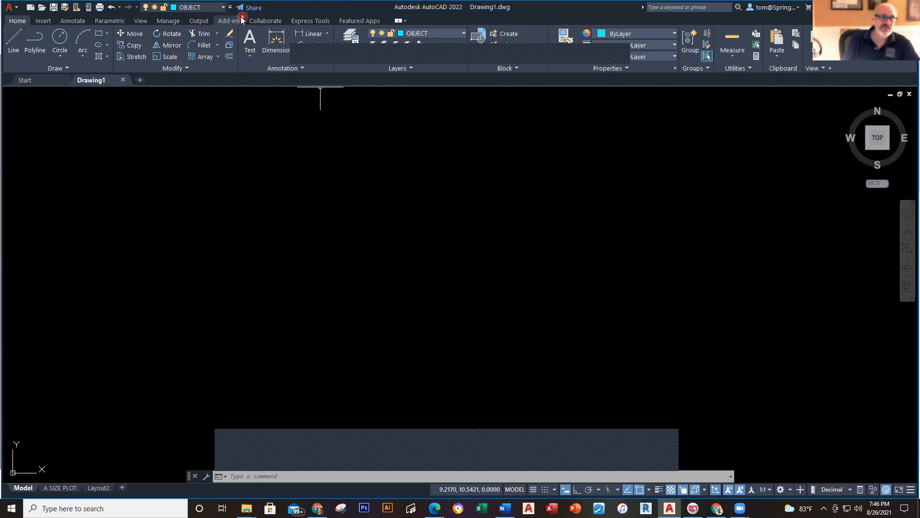
click(230, 7)
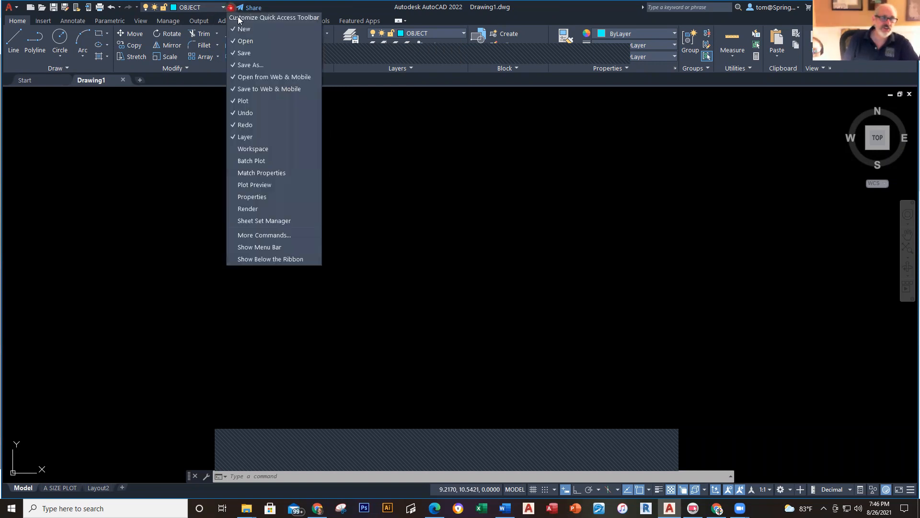
click(257, 138)
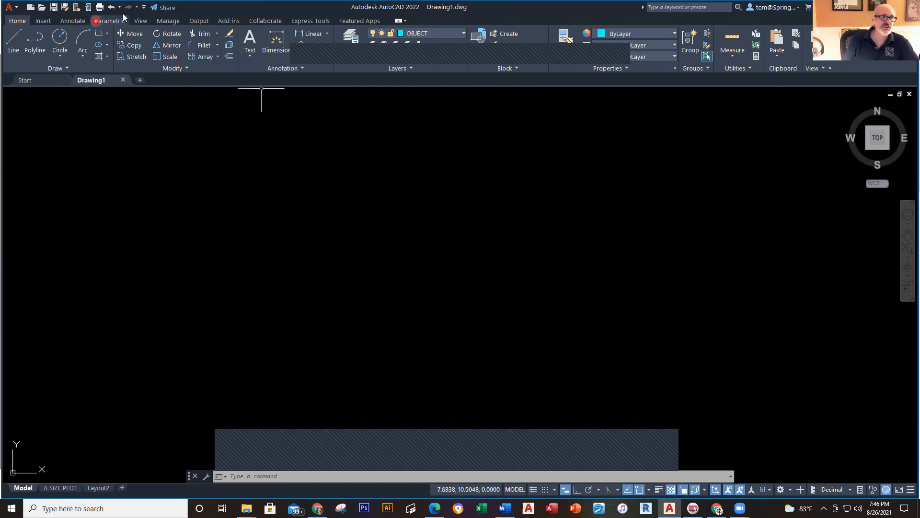
click(142, 9)
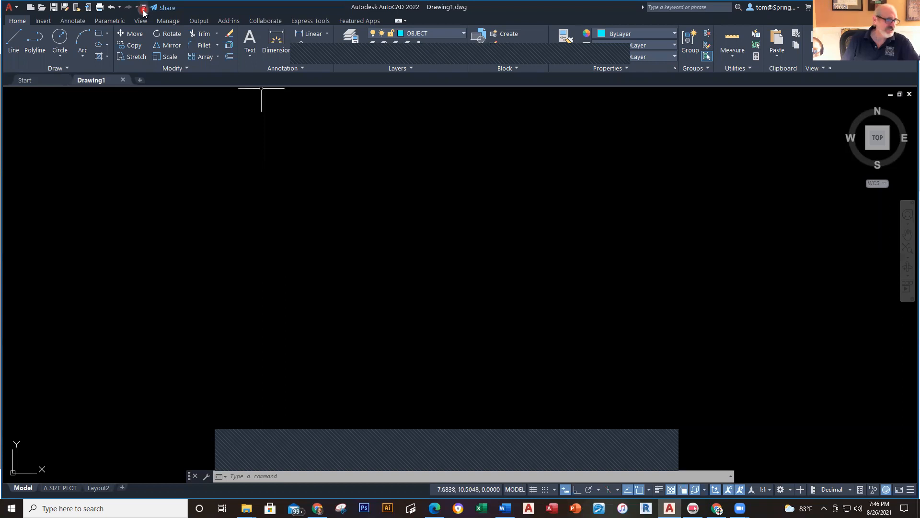
click(142, 8)
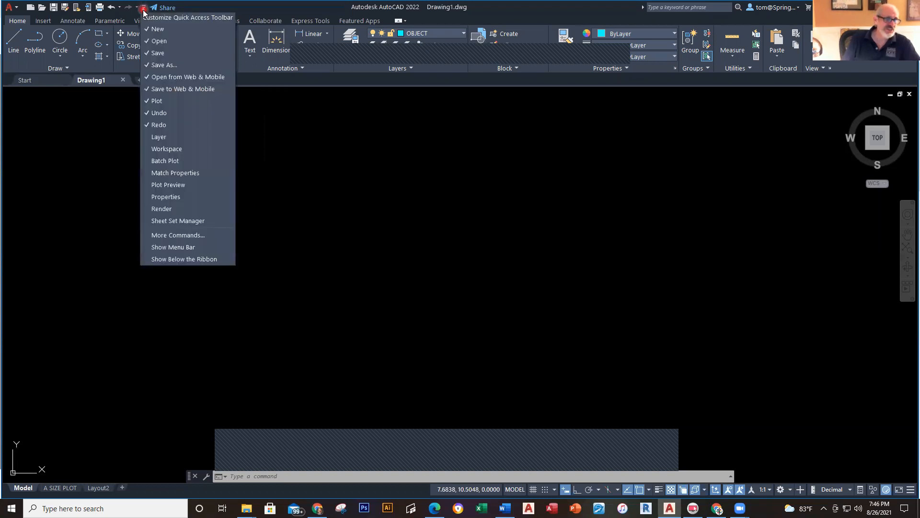
click(155, 138)
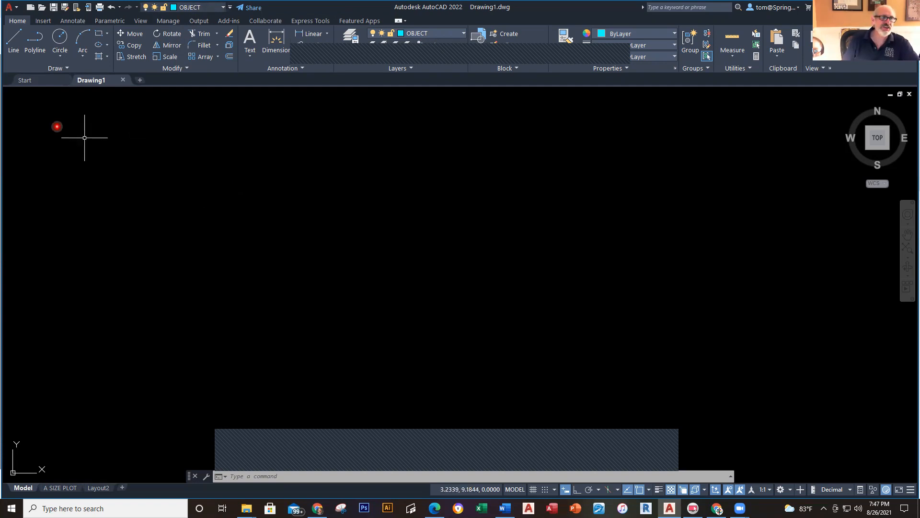
Step: Visit the Start tab, then return to the Drawing1 tab in model space
click(44, 82)
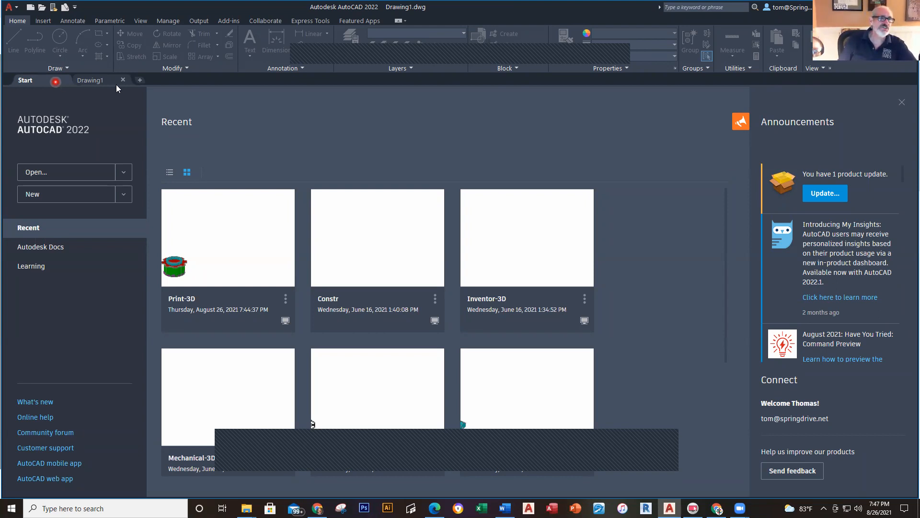
mouse_move(108, 81)
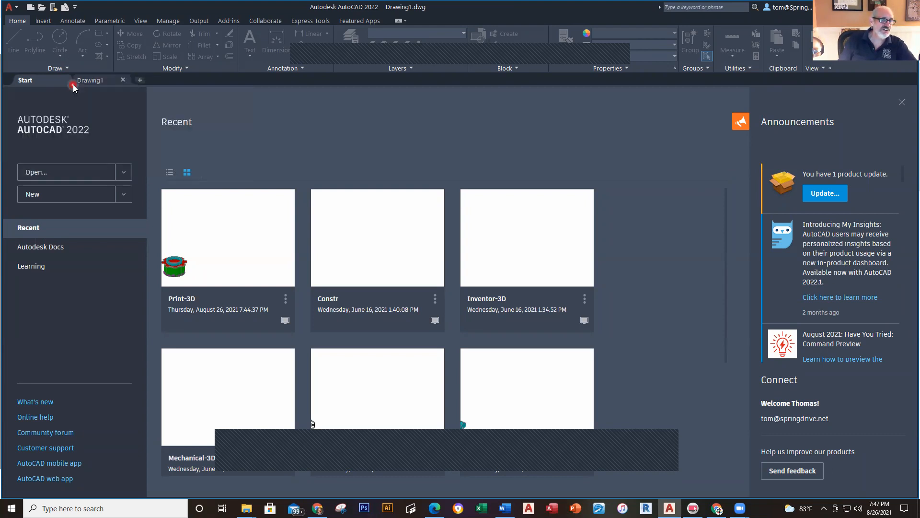
click(92, 80)
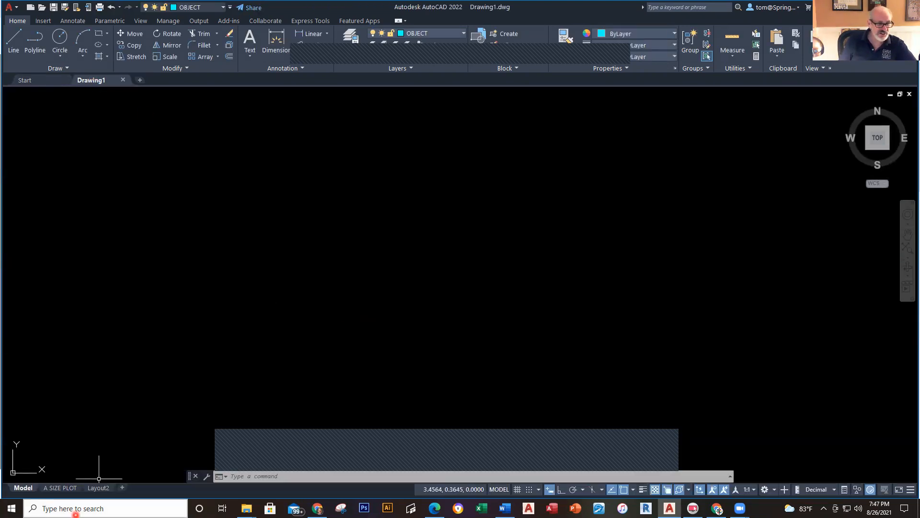
click(68, 487)
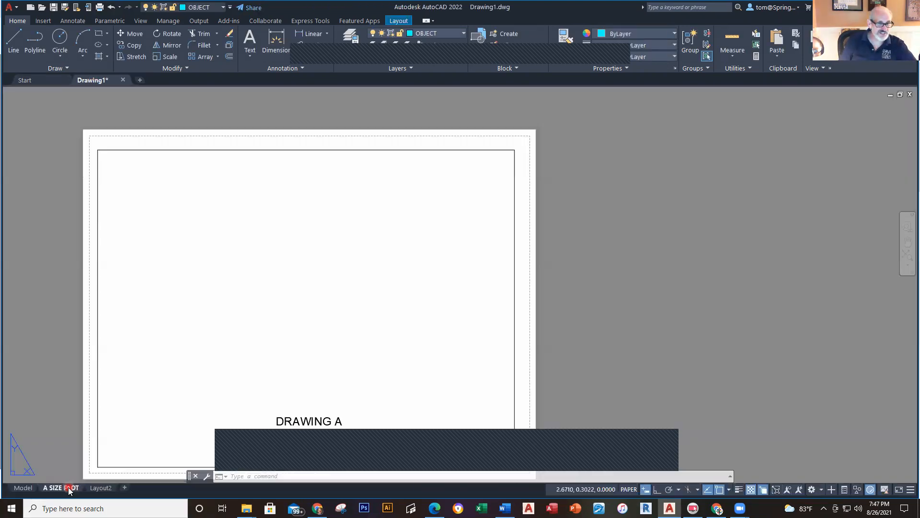
click(26, 491)
click(23, 487)
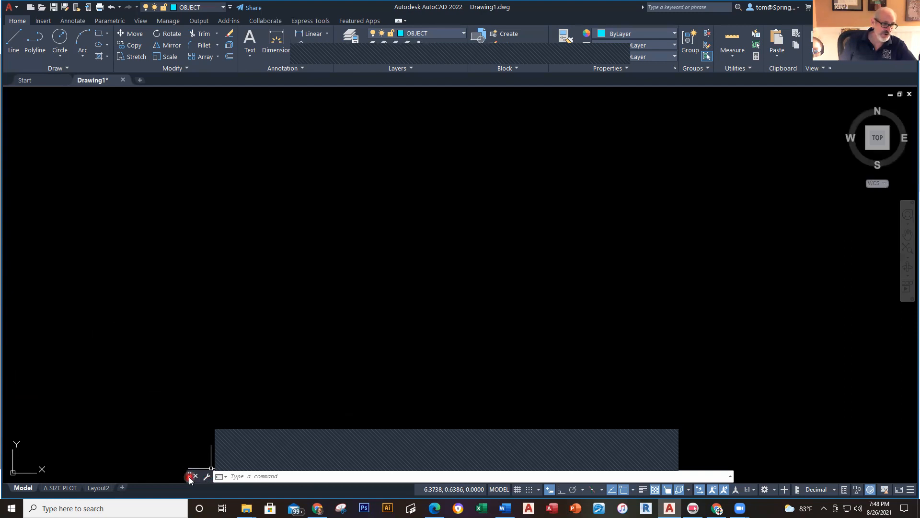
Step: Float the command line over the drawing, then dock it back along the bottom edge
drag(189, 477, 179, 275)
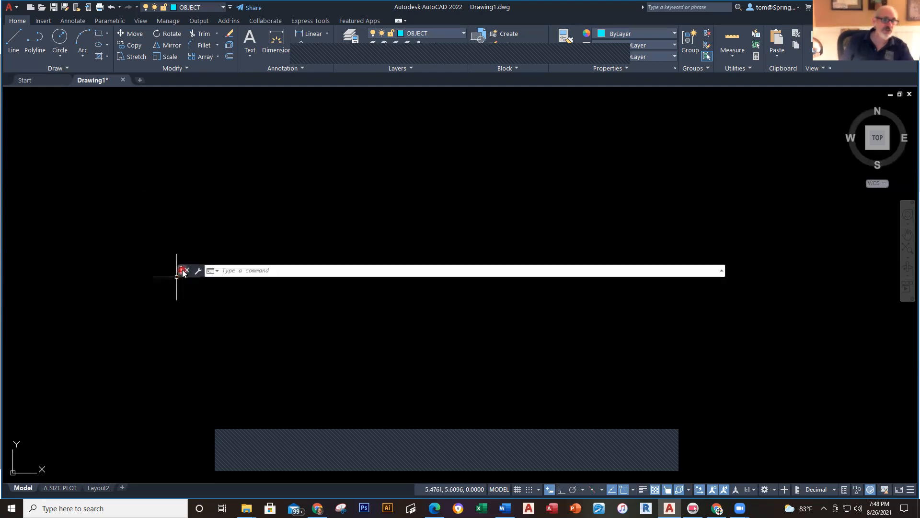
mouse_move(183, 272)
mouse_down()
mouse_move(169, 494)
mouse_move(176, 404)
mouse_move(174, 478)
mouse_up()
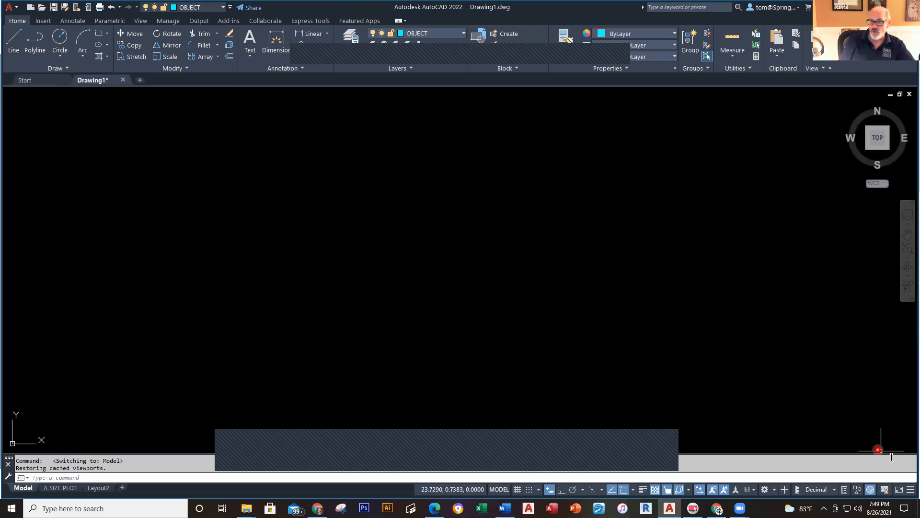
Step: Remove Coordinates, Dynamic Input, LineWeight, Transparency, Selection Cycling, Units and Quick Properties from the status bar
click(908, 492)
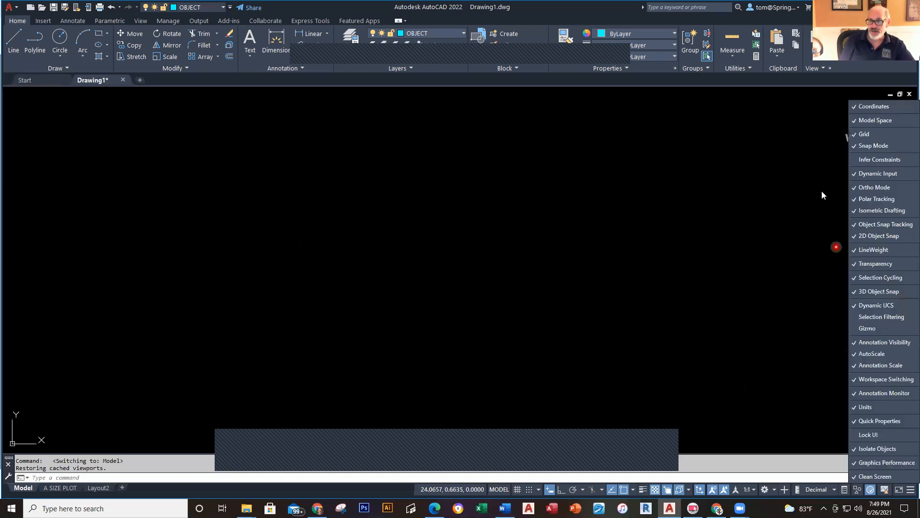
click(854, 105)
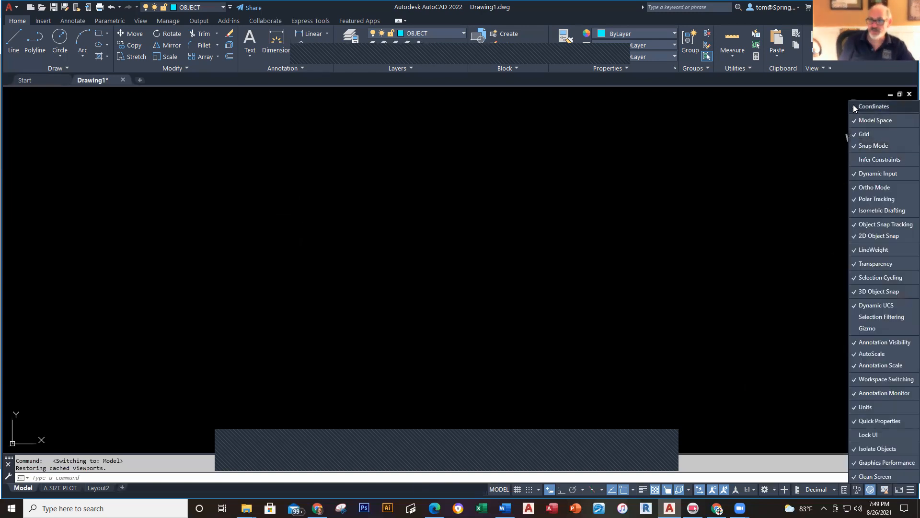
click(855, 172)
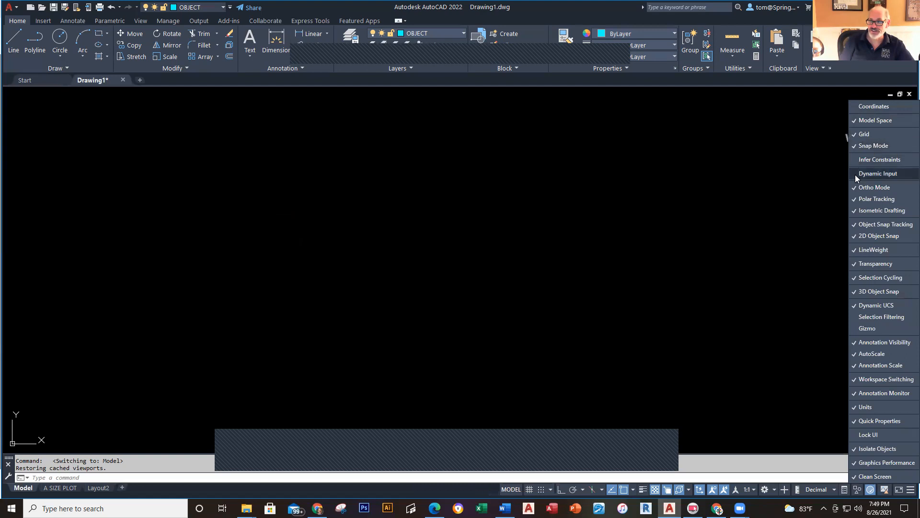
click(854, 250)
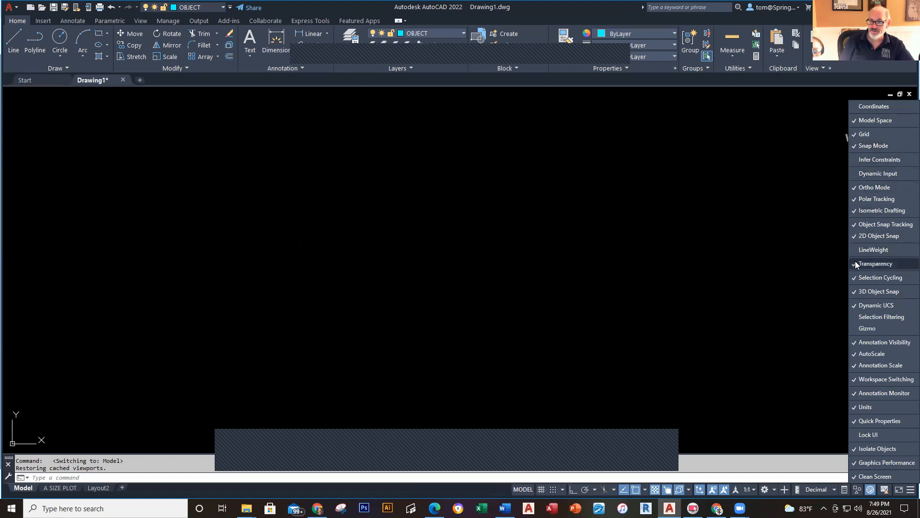
click(855, 263)
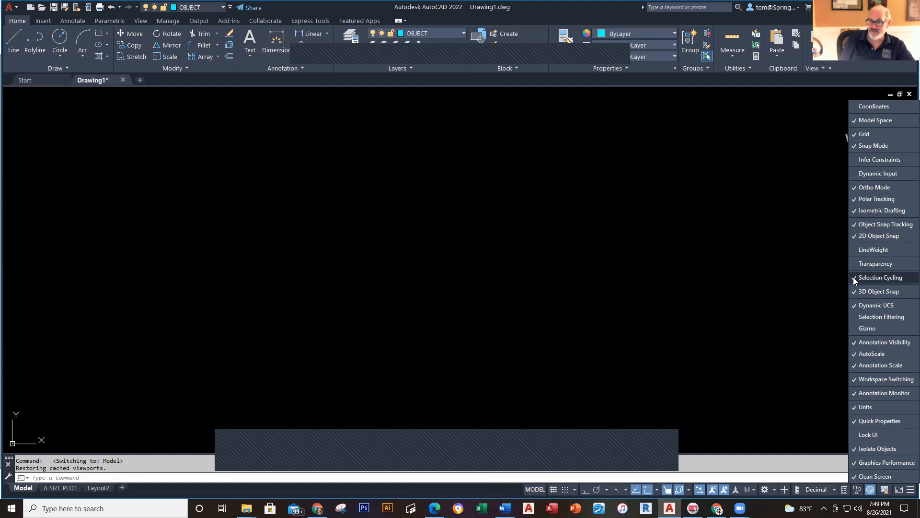
click(854, 278)
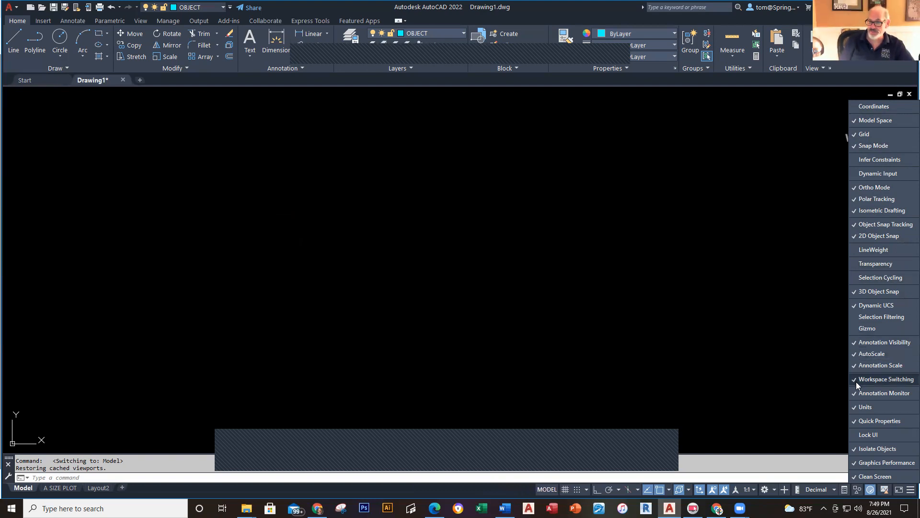
click(855, 407)
click(855, 418)
click(698, 399)
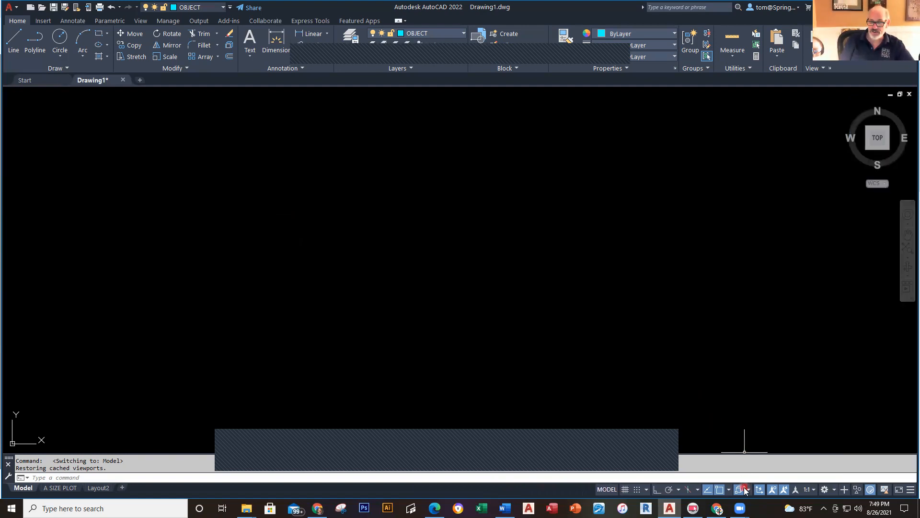
Step: Restore Coordinates, Dynamic Input, LineWeight and Units to the status bar, and turn on 3D Object Snap
click(907, 491)
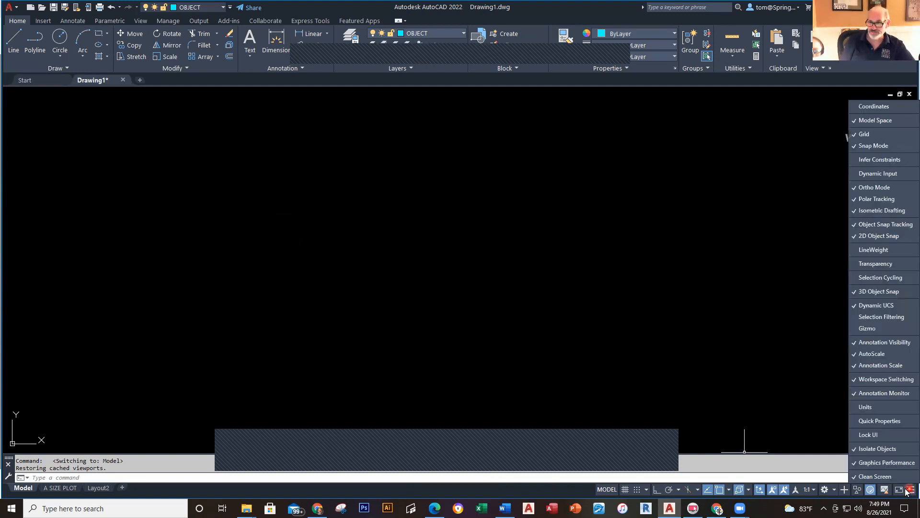
click(858, 107)
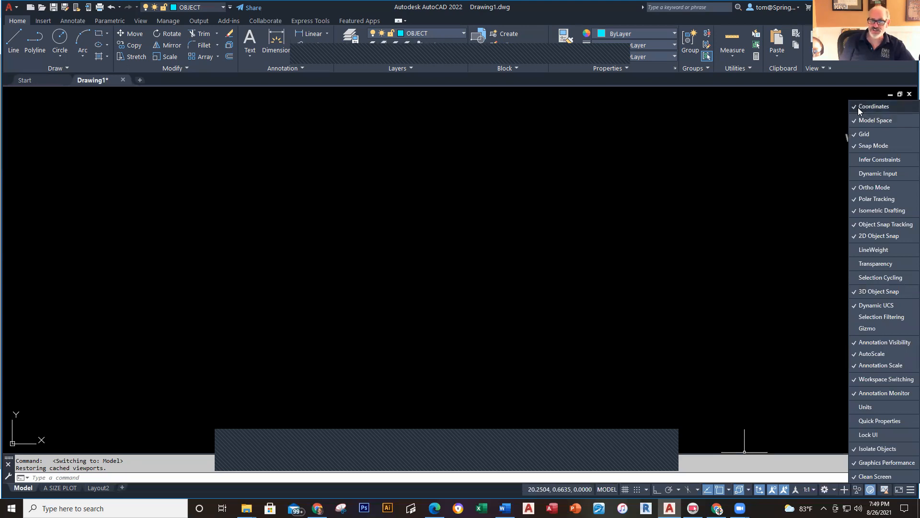
click(858, 108)
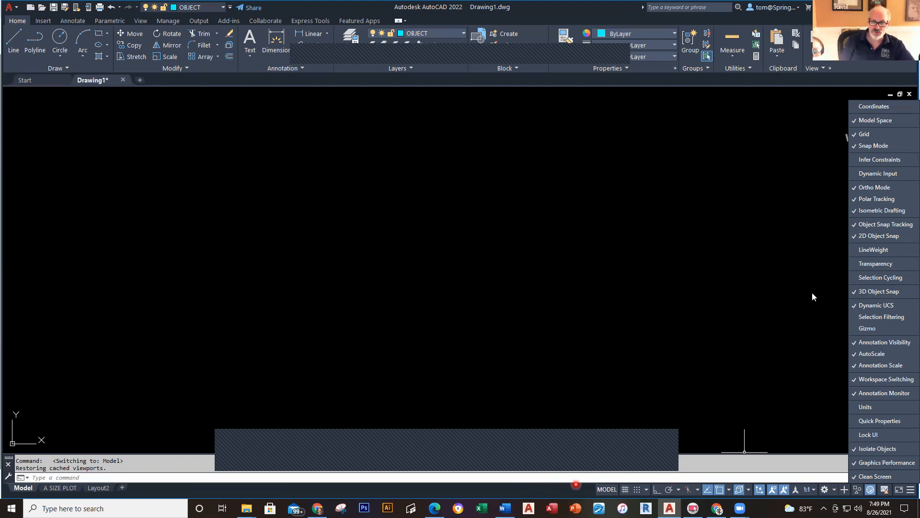
click(855, 106)
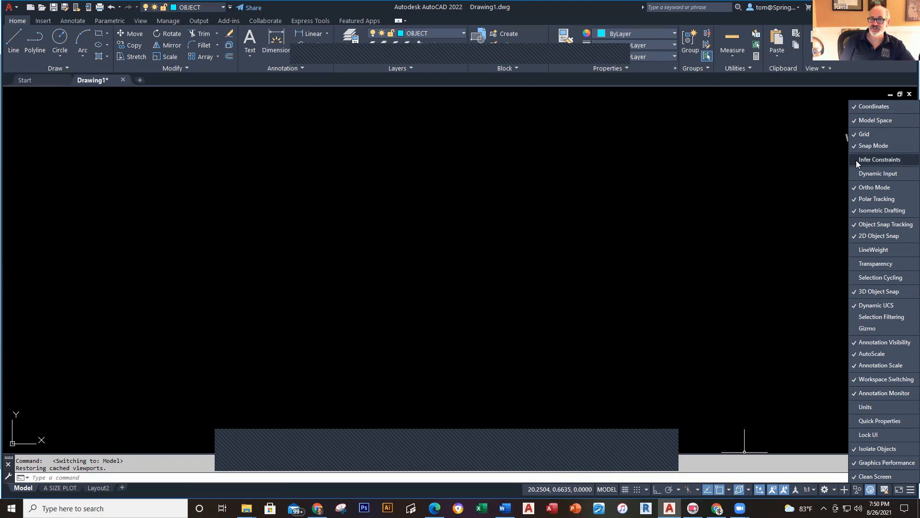
click(853, 173)
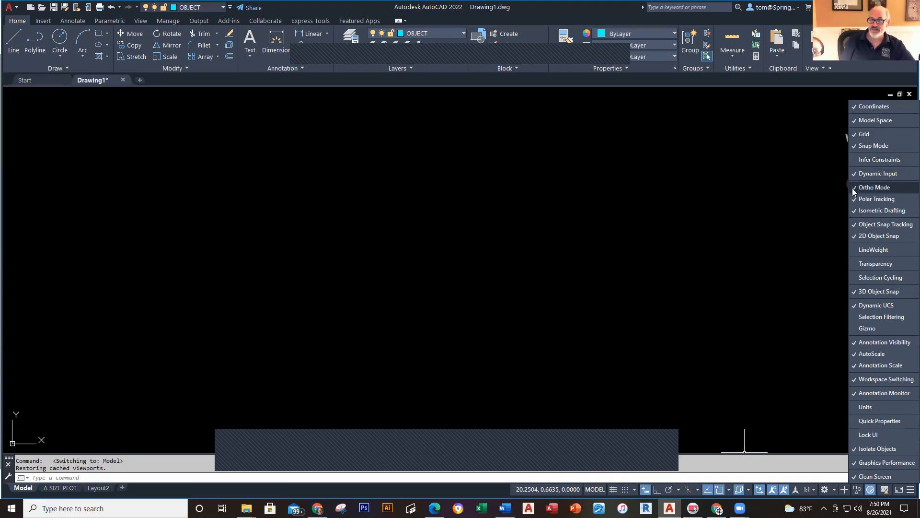
click(852, 250)
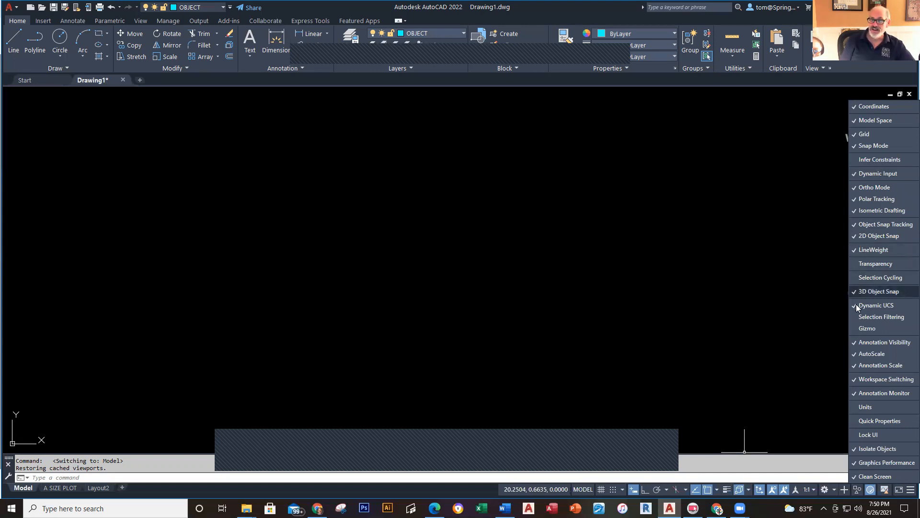
click(853, 405)
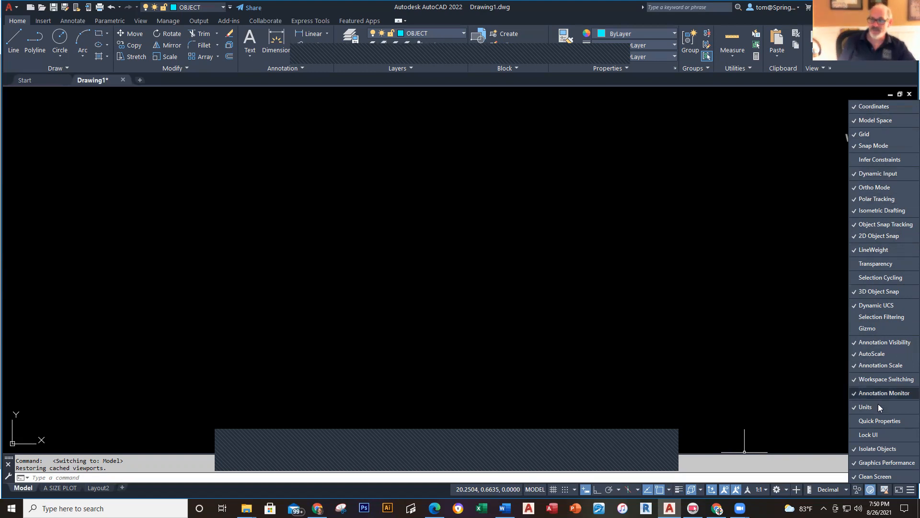
click(691, 332)
click(692, 490)
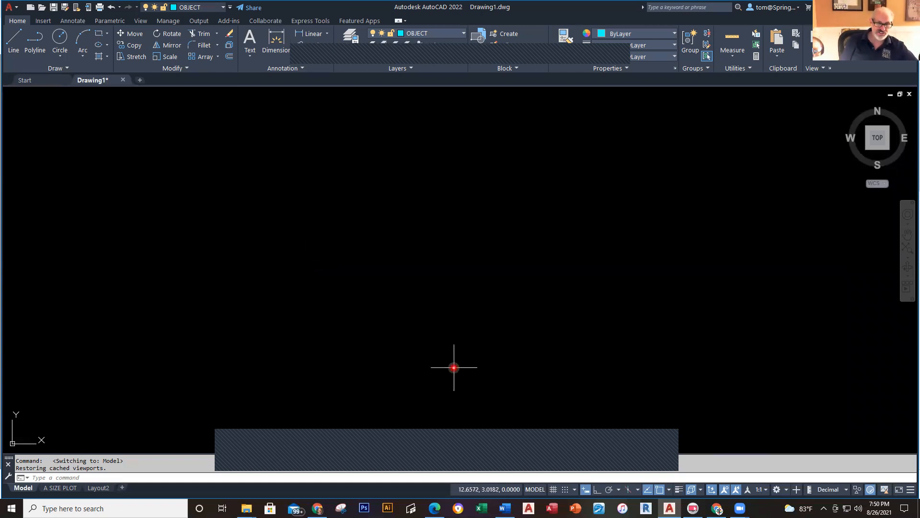
Step: Check the PDF slides, then close Drawing1 without saving its changes
click(434, 511)
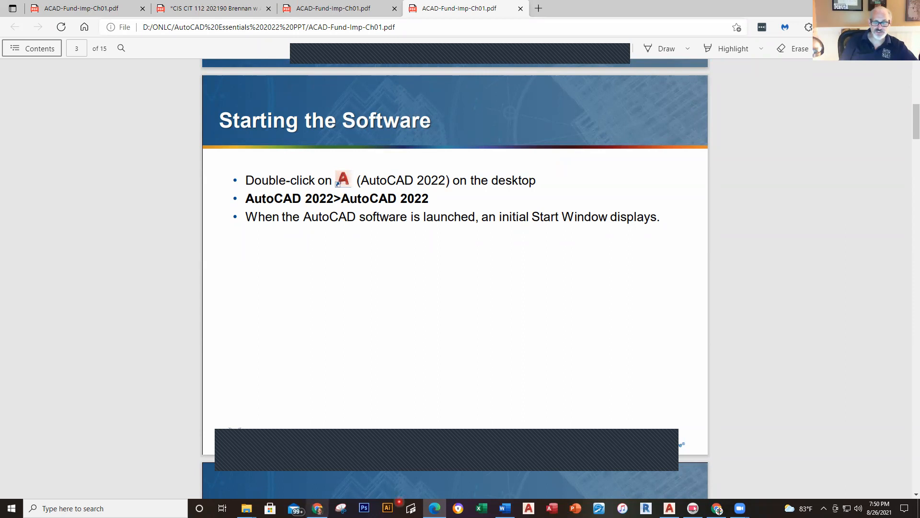
click(669, 508)
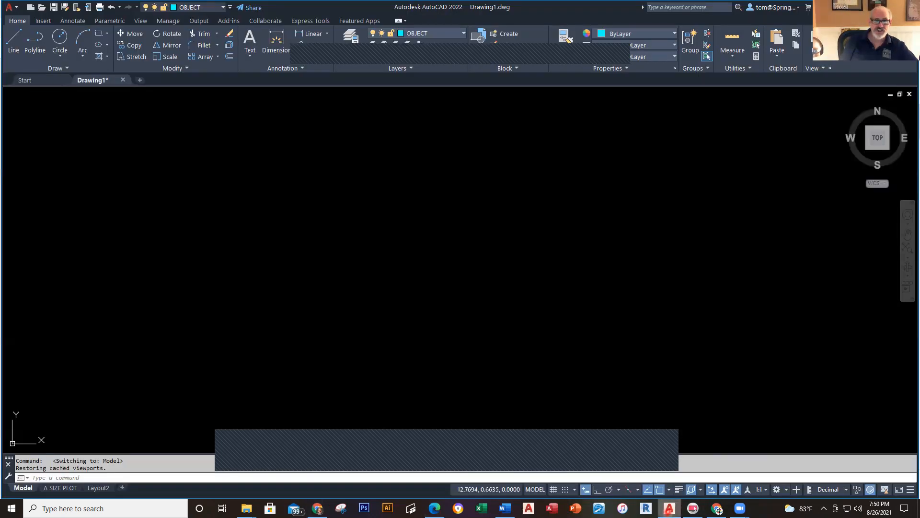
click(123, 81)
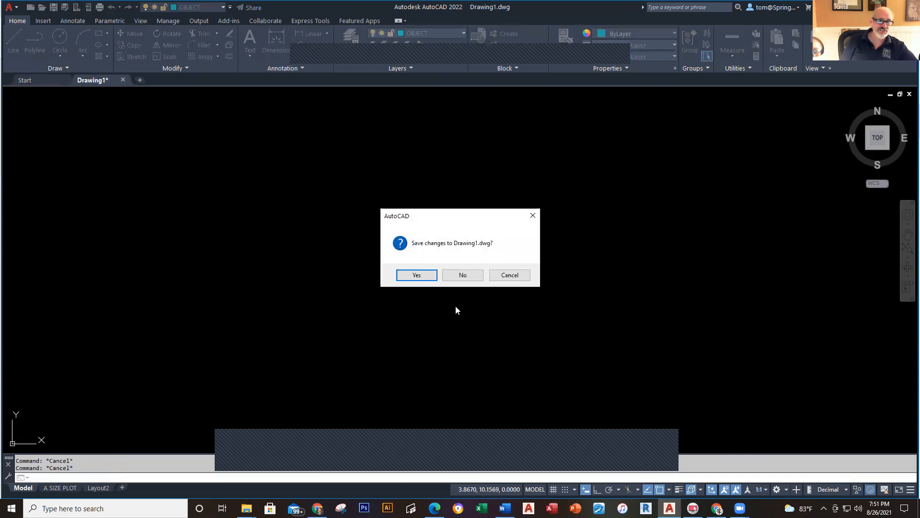
click(463, 275)
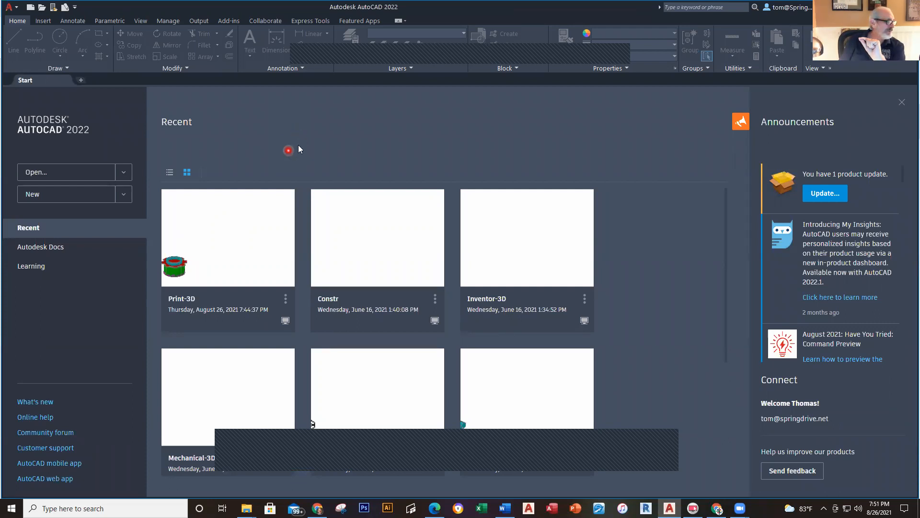
Step: Create Drawing2 from the Basic Drawing Template A-E, H, J 2019(2) (3).dwt file in Downloads
click(31, 8)
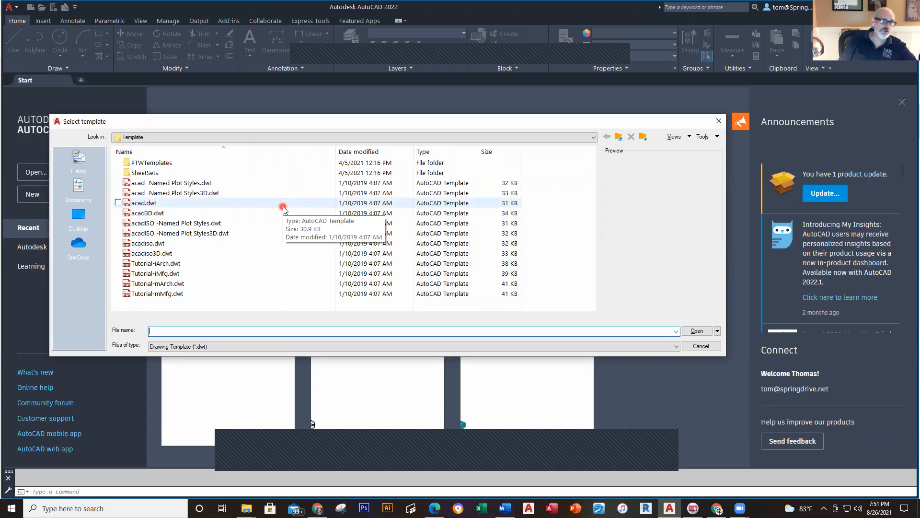
click(79, 216)
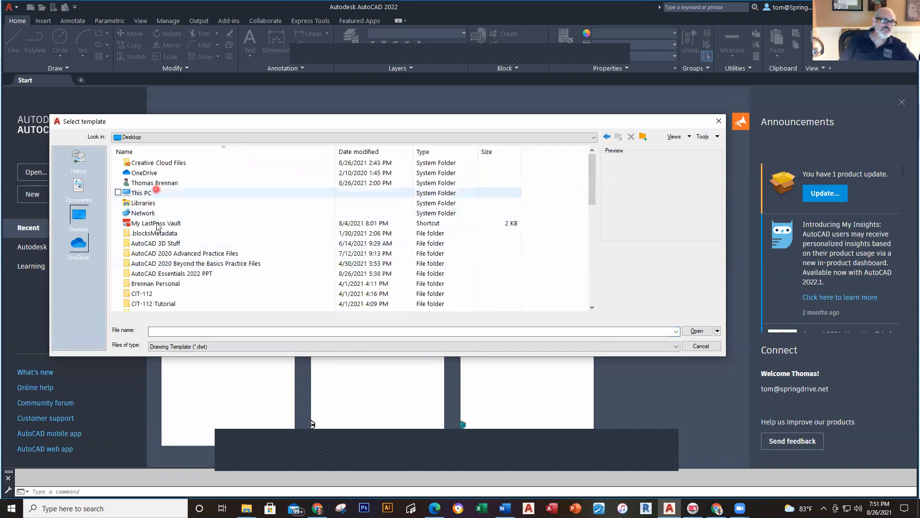
double_click(149, 193)
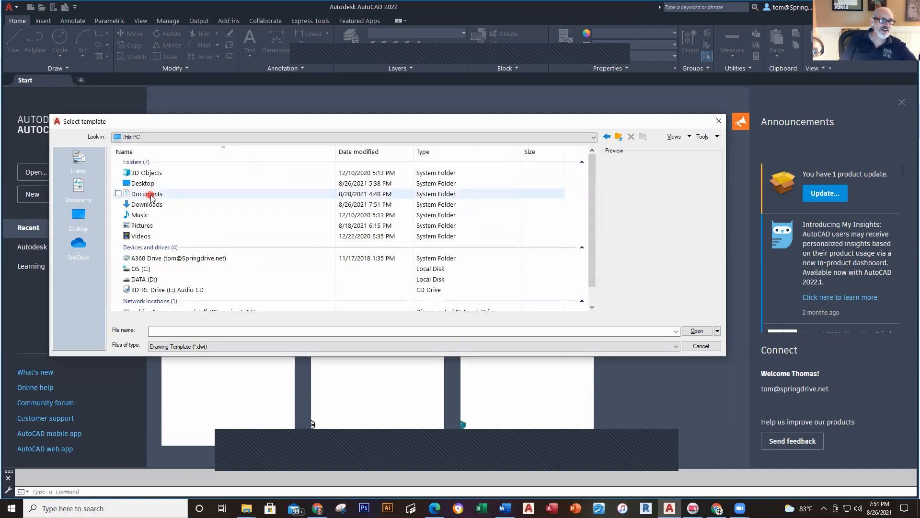
double_click(149, 204)
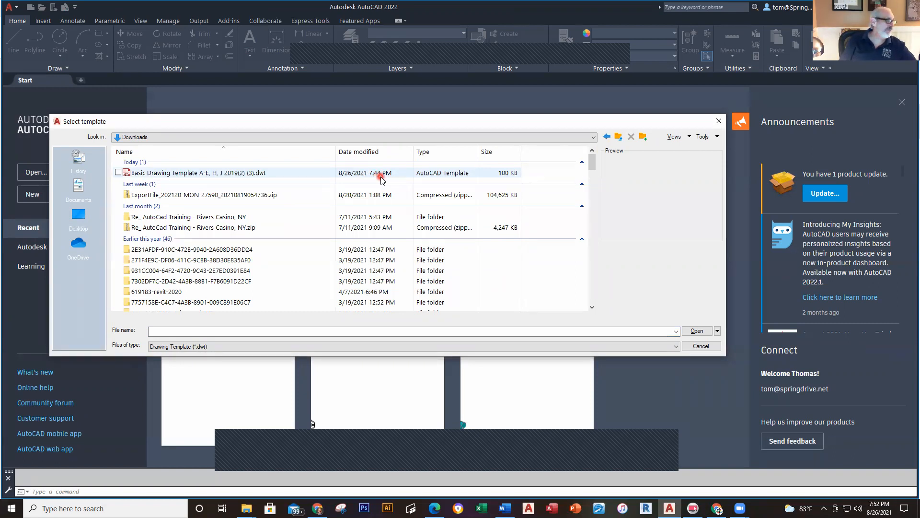
click(201, 177)
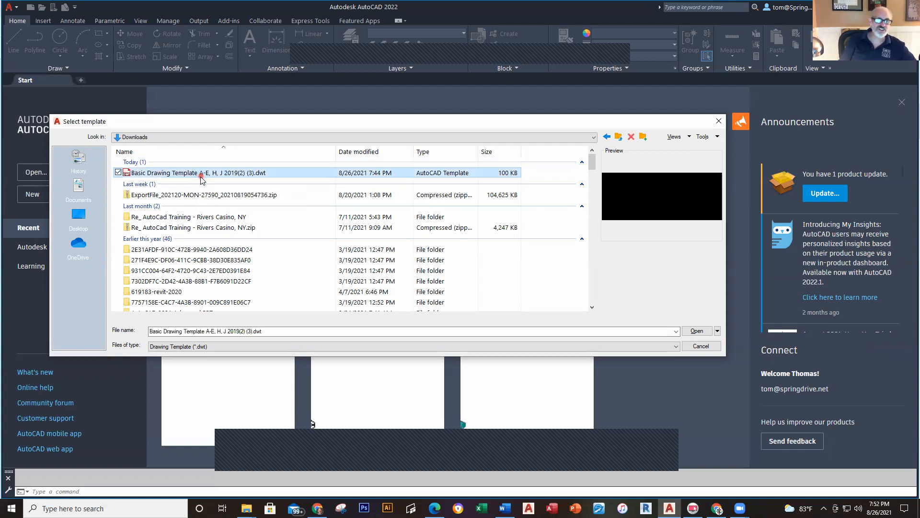
click(703, 334)
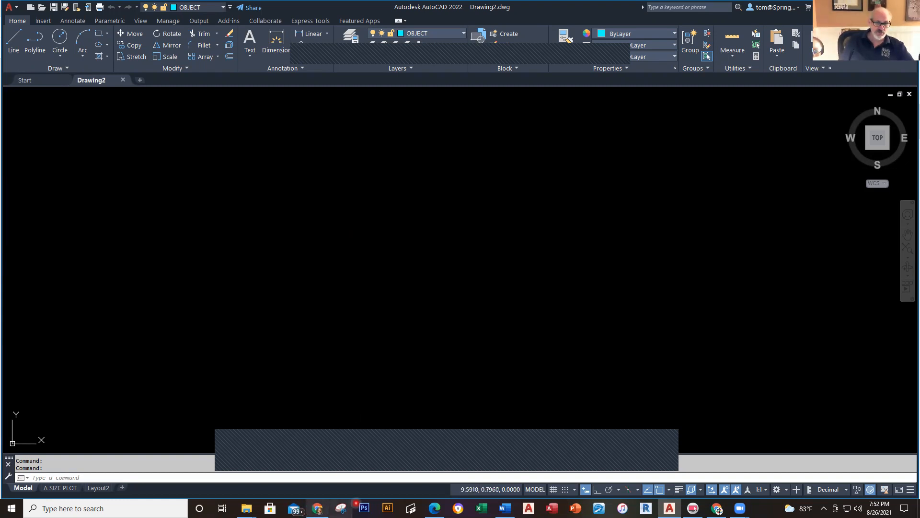
Step: Show the chapter 1 PDF in Edge and scroll down to slide 5, User Interface
click(434, 507)
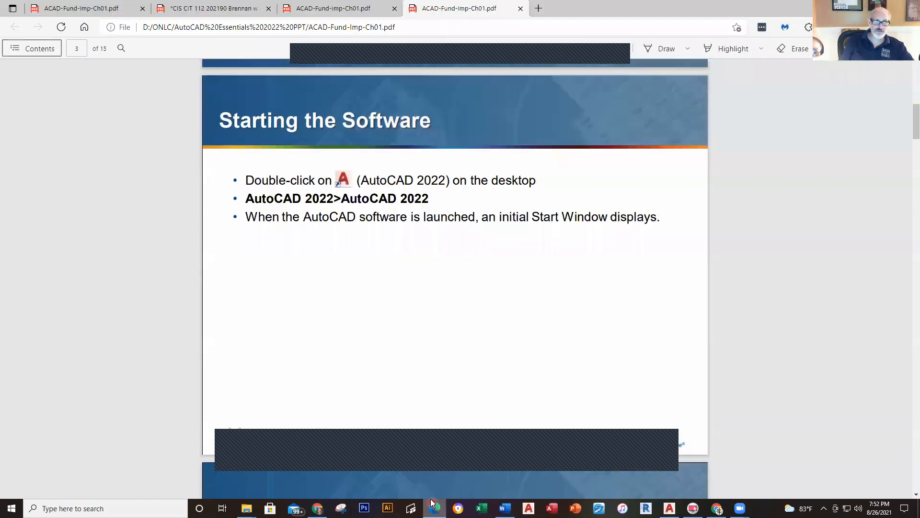
scroll(394, 361, down, 10)
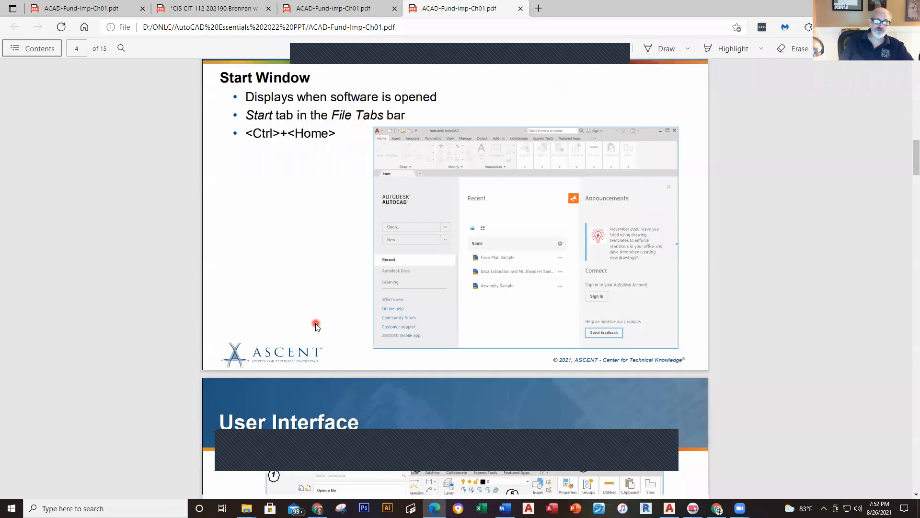
scroll(315, 326, down, 6)
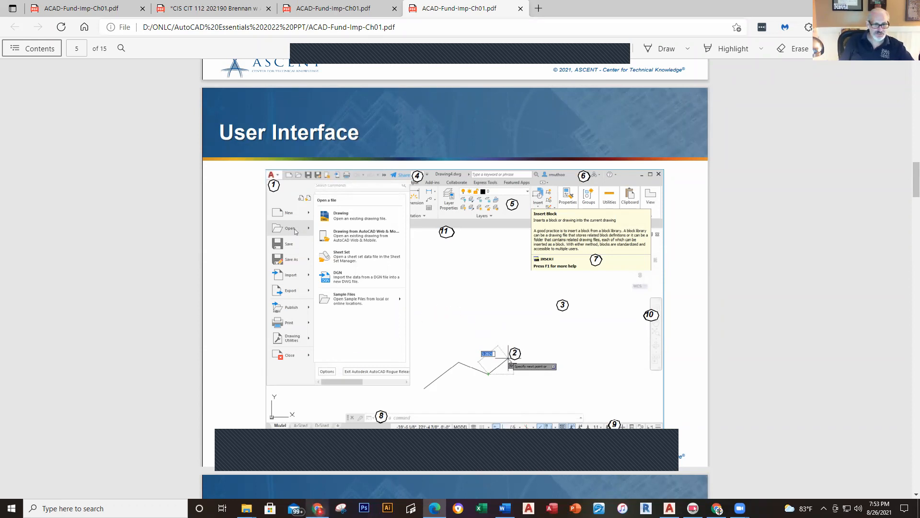
mouse_move(317, 508)
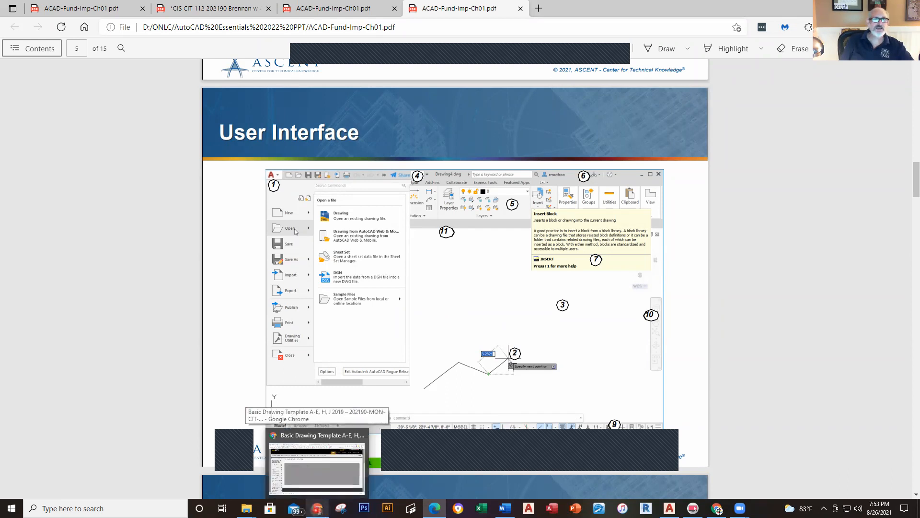
Step: In a new Chrome tab, open Gmail and list the emails under the ACAD 1 Files label
click(317, 507)
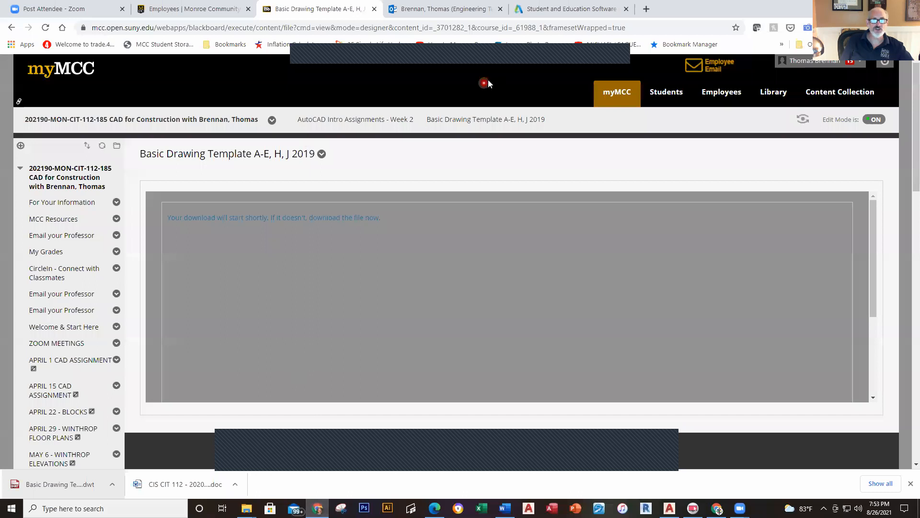
click(646, 10)
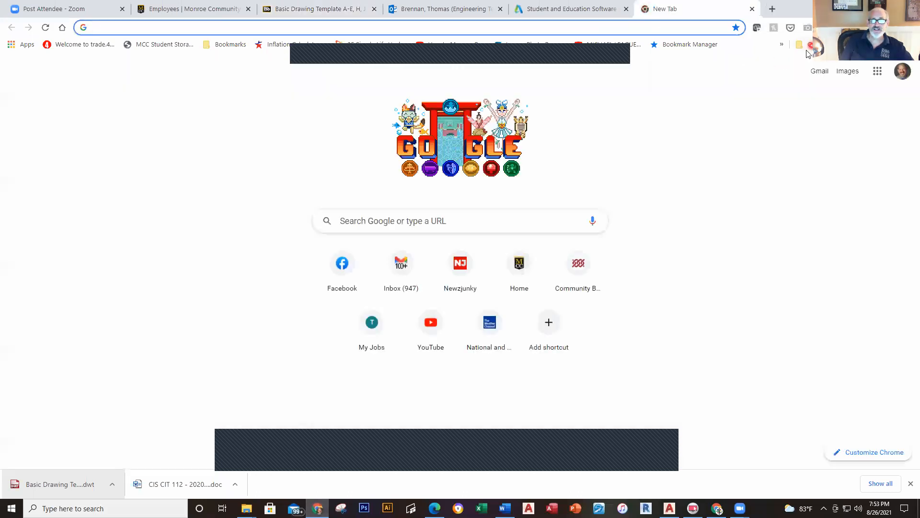
click(809, 72)
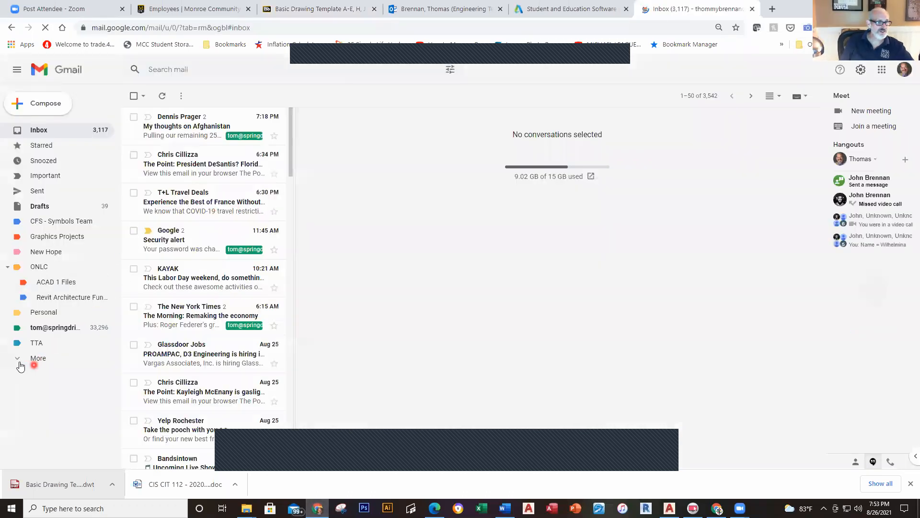
click(36, 358)
click(66, 285)
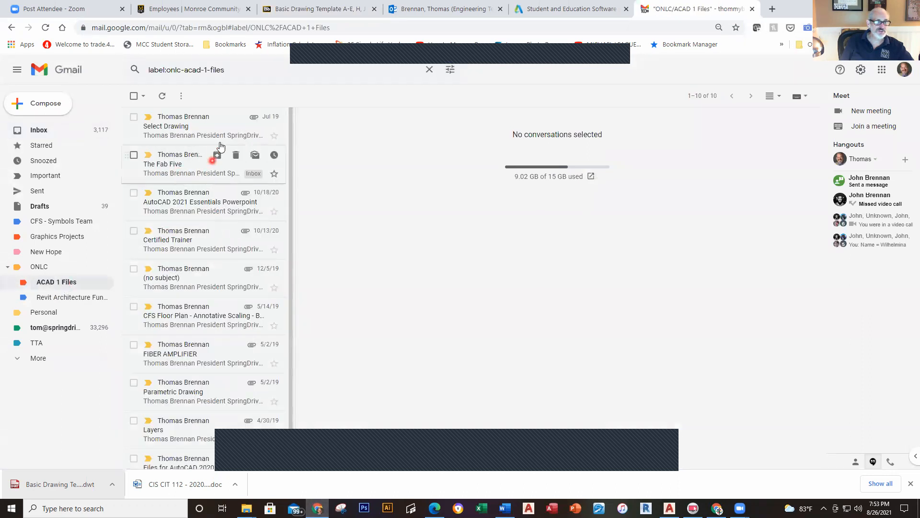
Step: Open The Fab Five email and download The Fab Five.PNG attachment
click(217, 160)
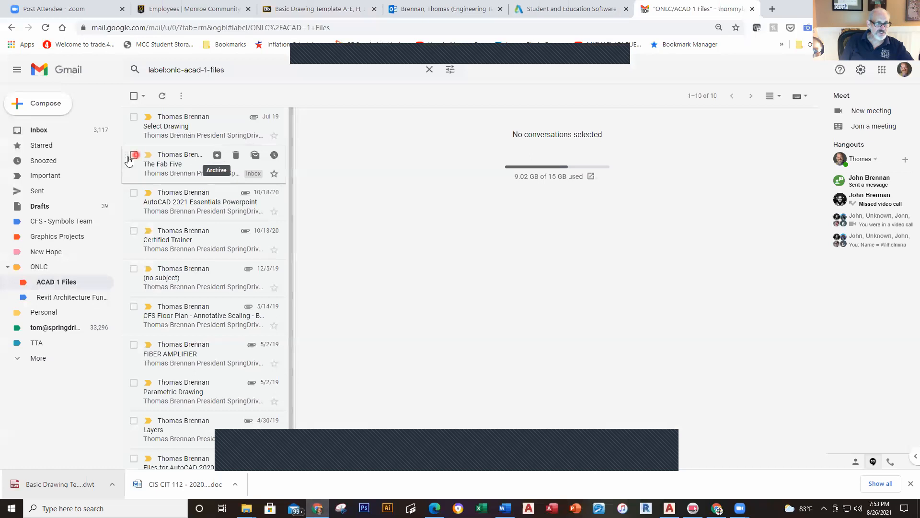
click(168, 160)
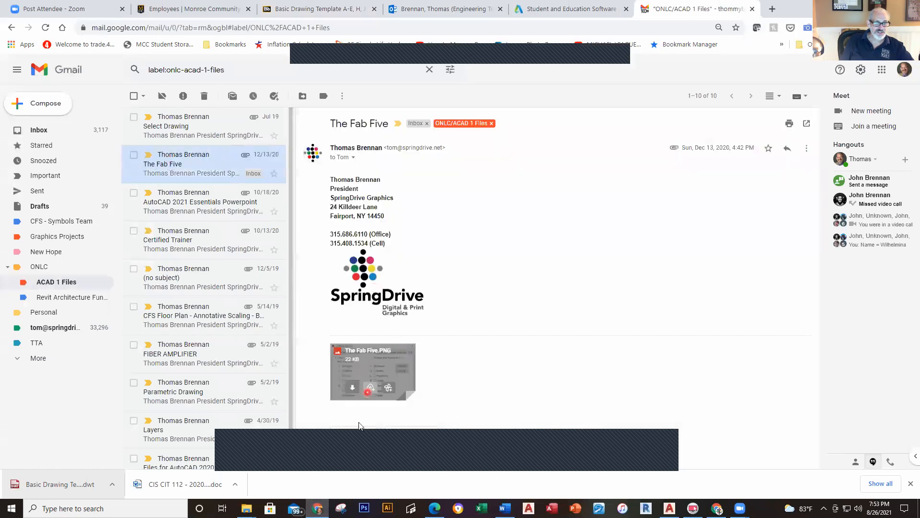
click(350, 390)
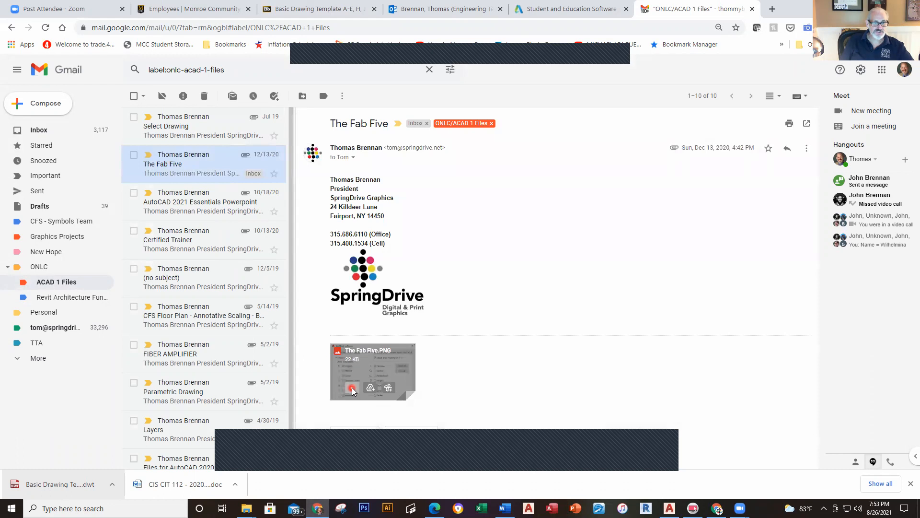
Step: Open the (no subject) email and download its 4 HORSEMEN.tif attachment
click(206, 198)
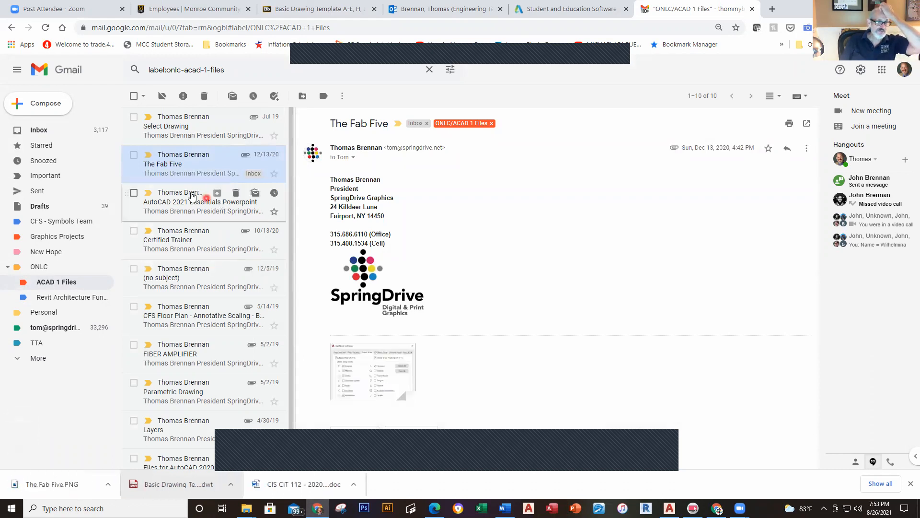
click(195, 246)
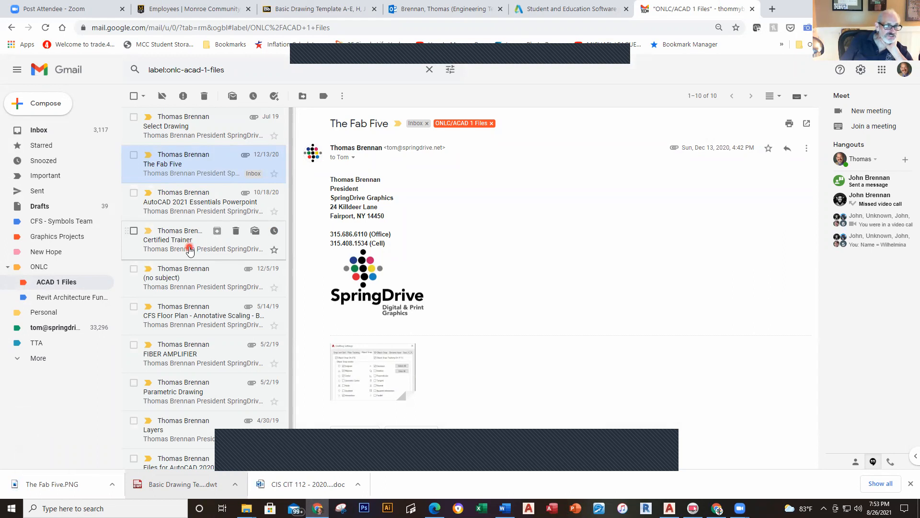
click(186, 284)
mouse_move(378, 397)
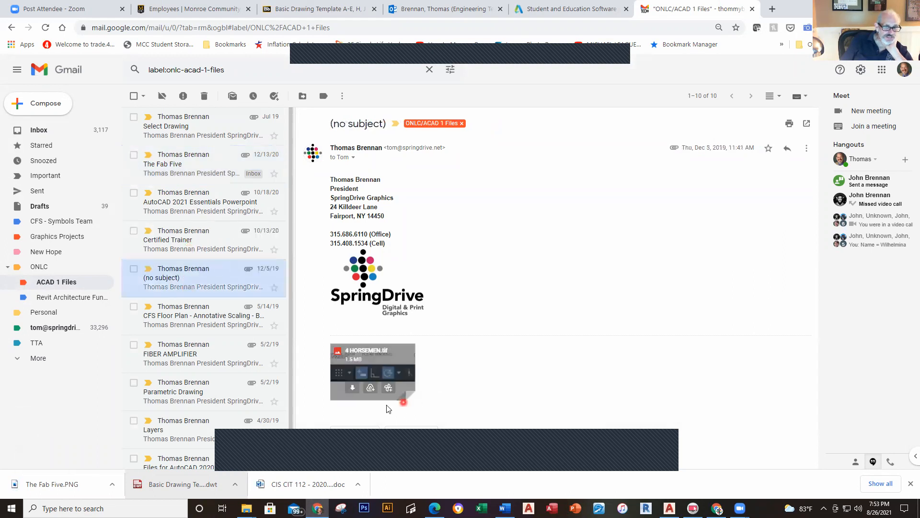
click(352, 392)
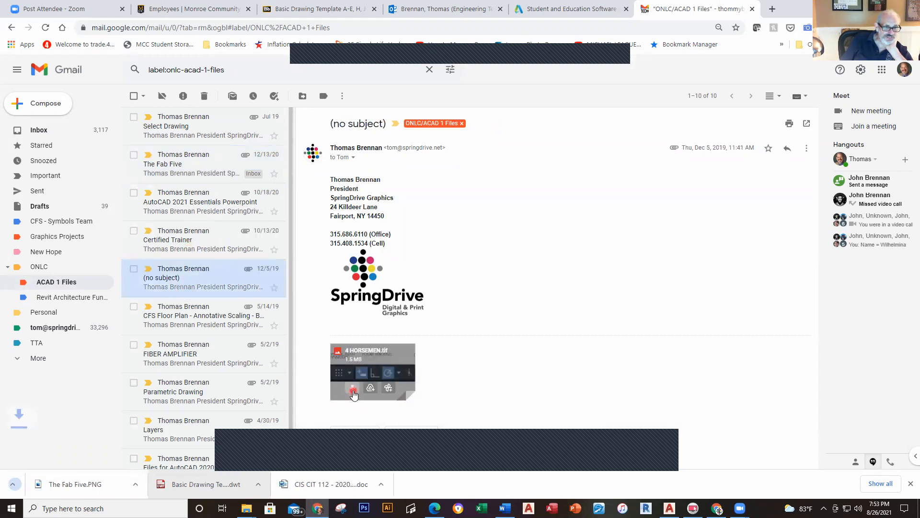
click(174, 434)
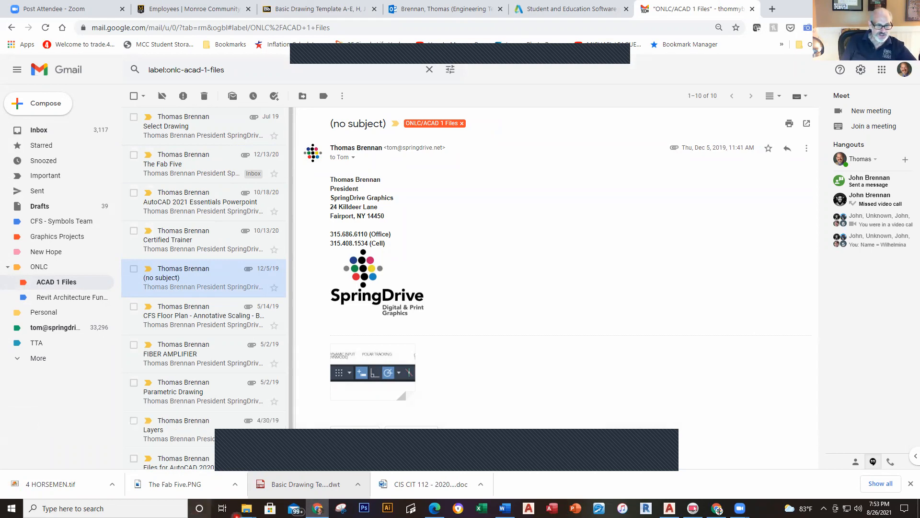
mouse_move(246, 510)
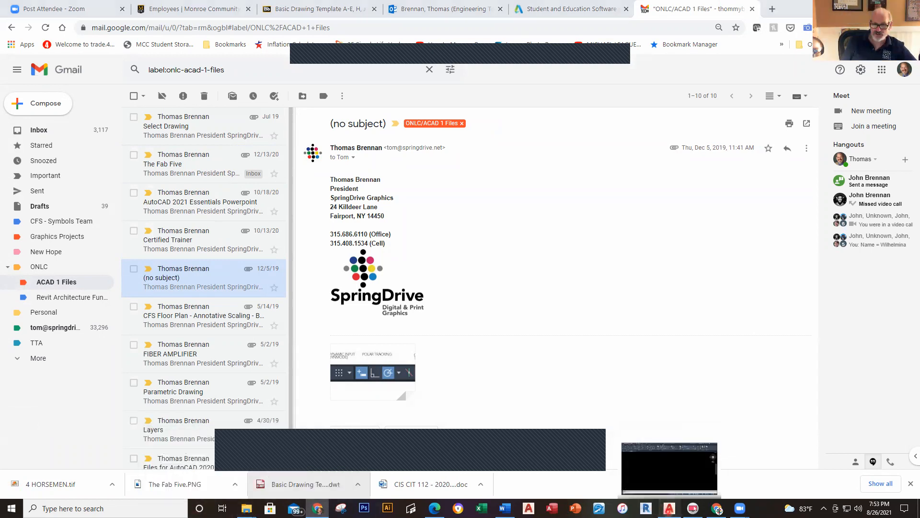
click(669, 508)
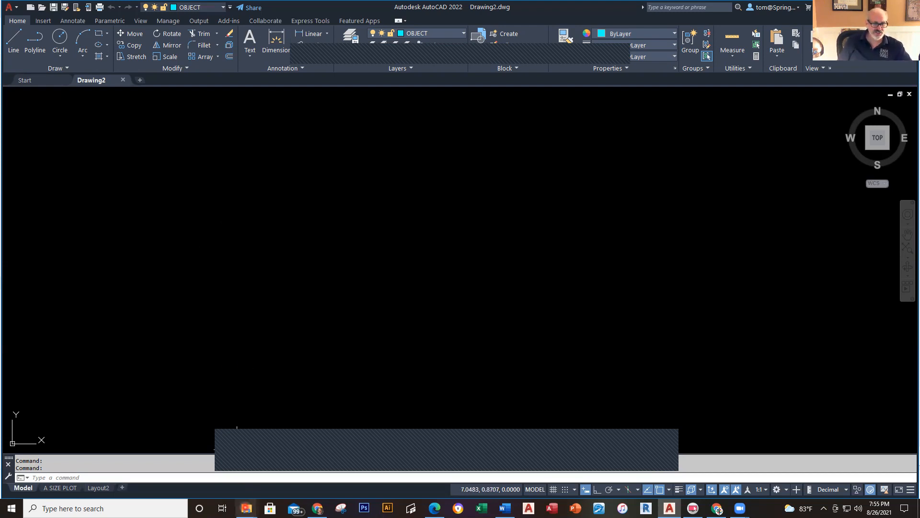
Step: Bring AutoCAD's blank Drawing2 window back to the front
mouse_move(246, 507)
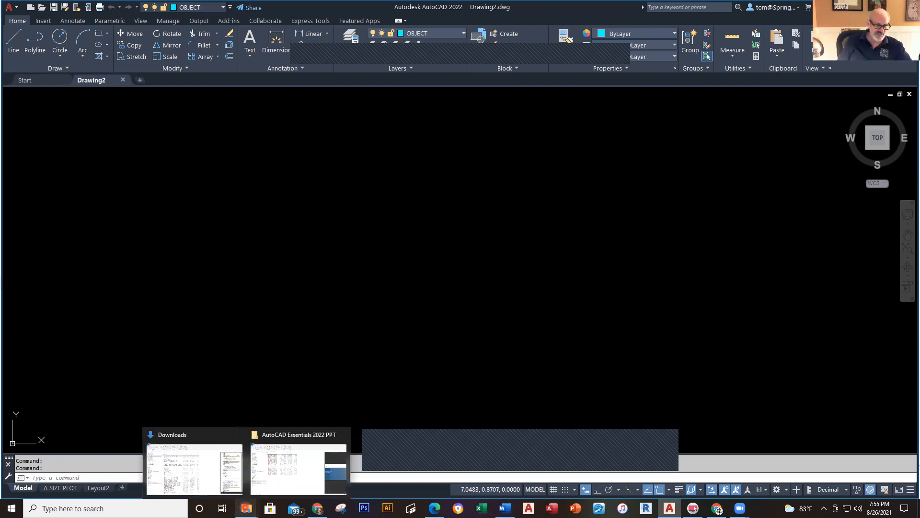
Step: Bring up the File Explorer Downloads window containing 4 HORSEMEN.tif
click(173, 472)
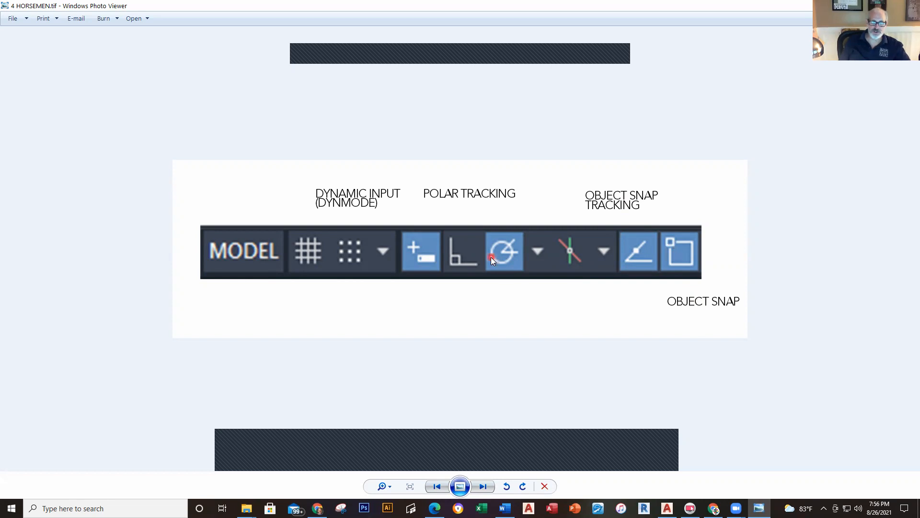
Step: Back in AutoCAD, turn on Polar Tracking and switch off 3D Object Snap and Dynamic UCS
click(667, 508)
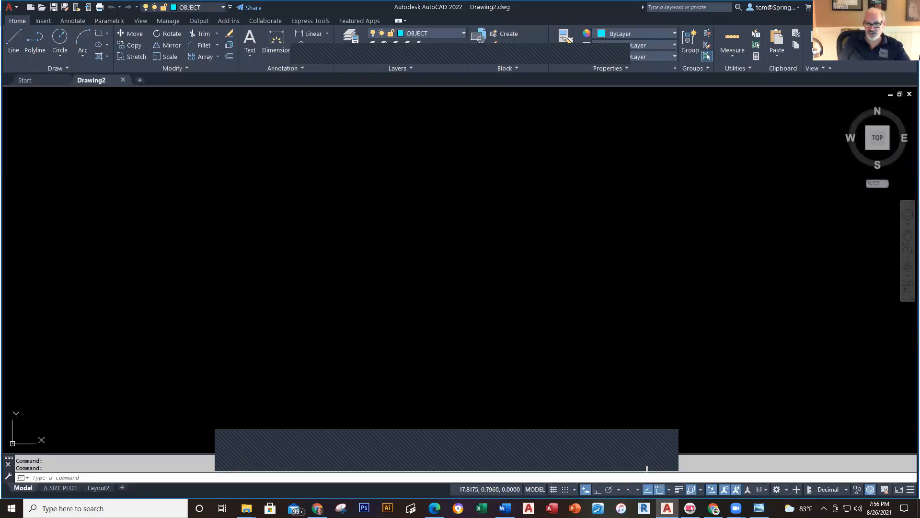
click(607, 490)
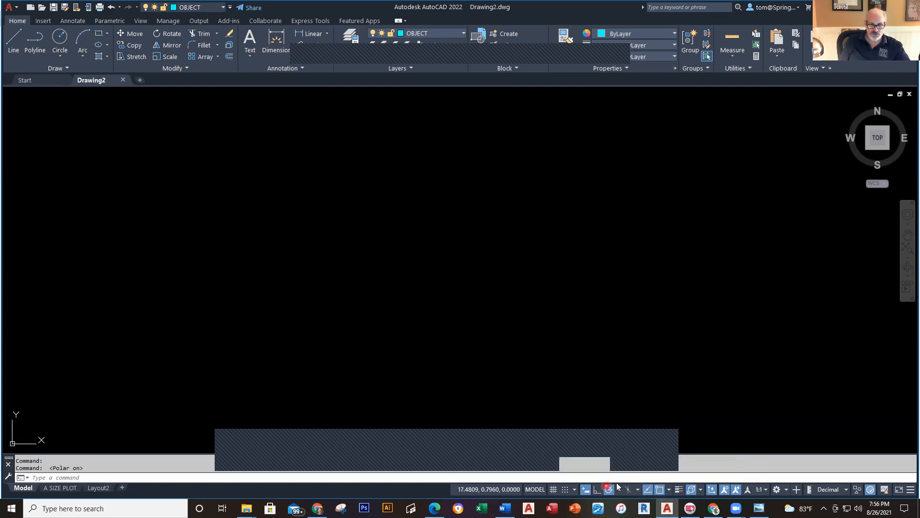
click(692, 489)
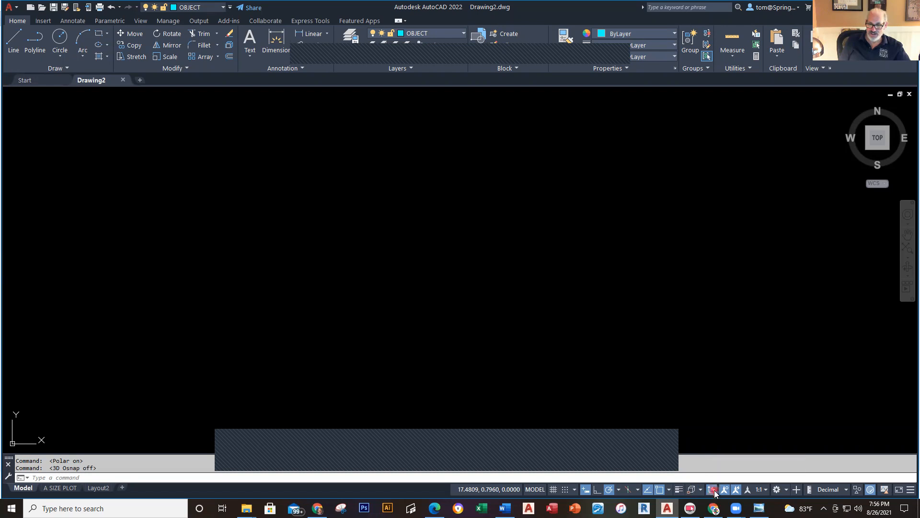
click(713, 489)
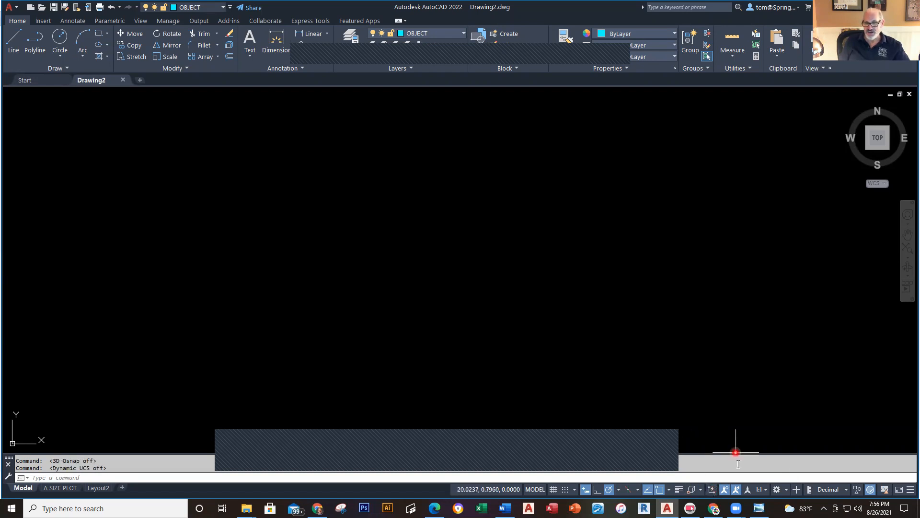
Step: Hide the 3D Object Snap and Dynamic UCS toggles from the status bar
click(907, 492)
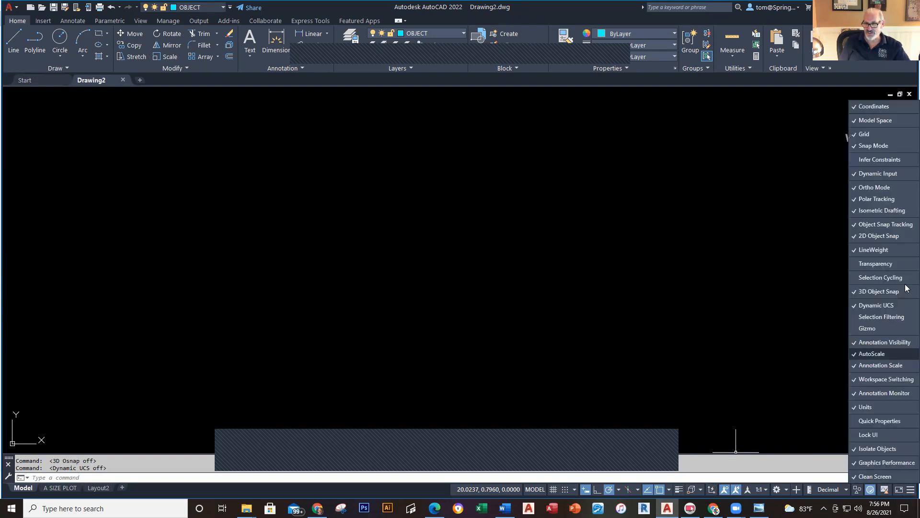
click(855, 292)
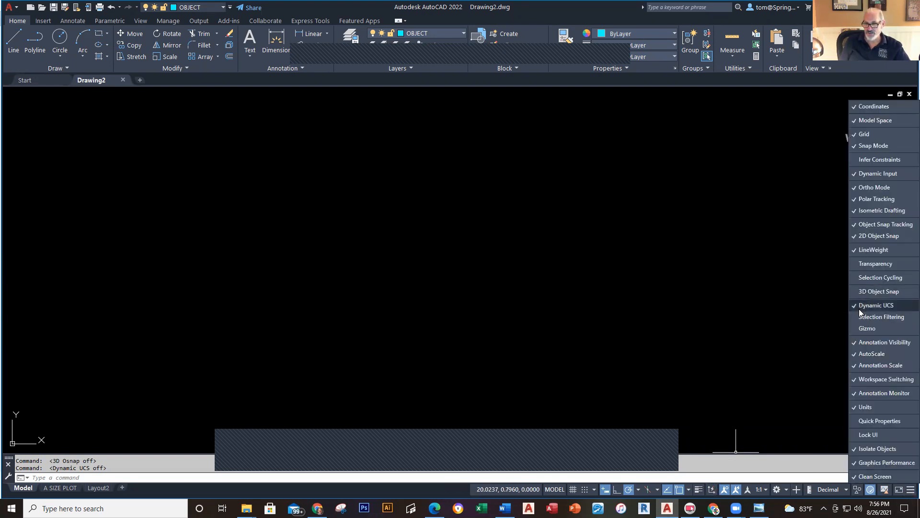
click(856, 307)
click(692, 308)
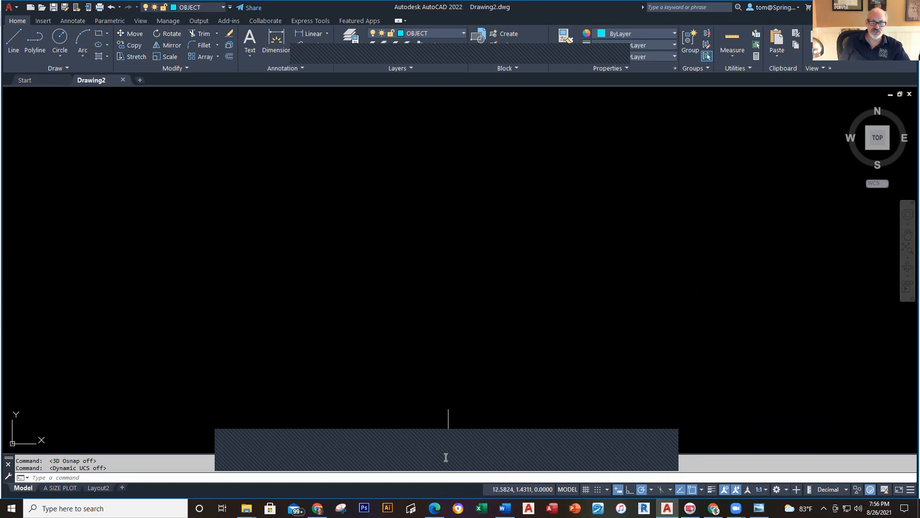
click(671, 436)
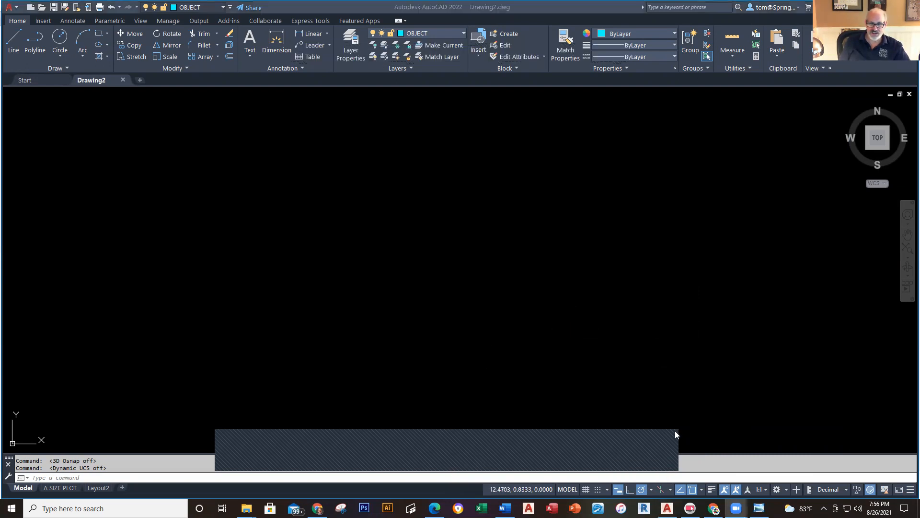
mouse_move(572, 449)
mouse_down()
mouse_move(574, 439)
mouse_move(579, 447)
mouse_up()
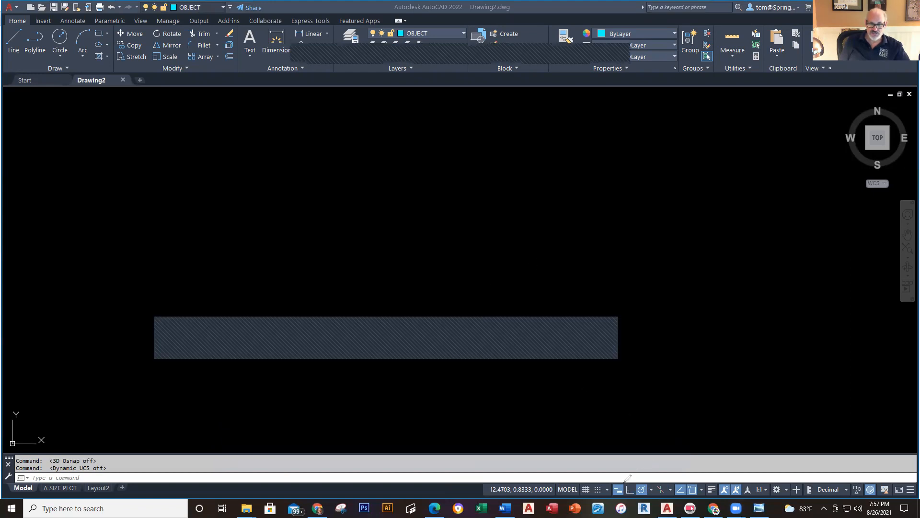
drag(621, 481, 562, 227)
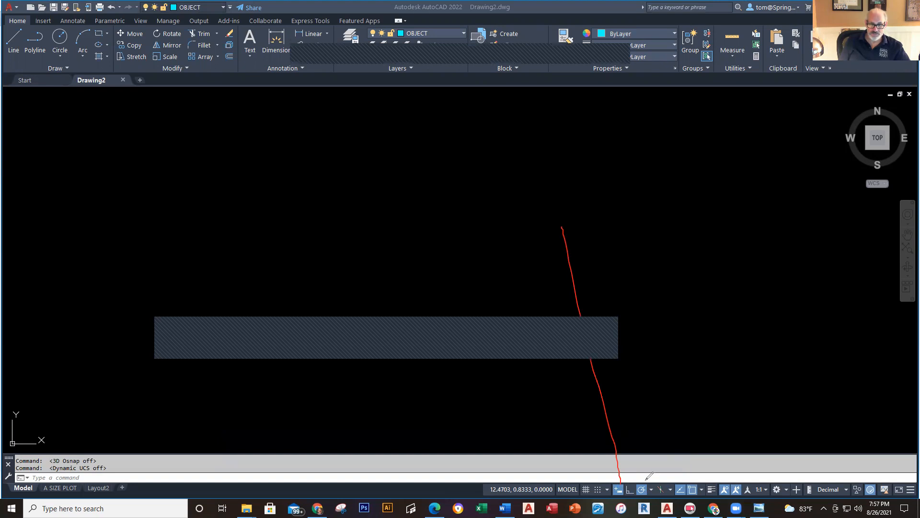
drag(643, 482, 628, 239)
drag(683, 481, 678, 216)
drag(697, 482, 745, 152)
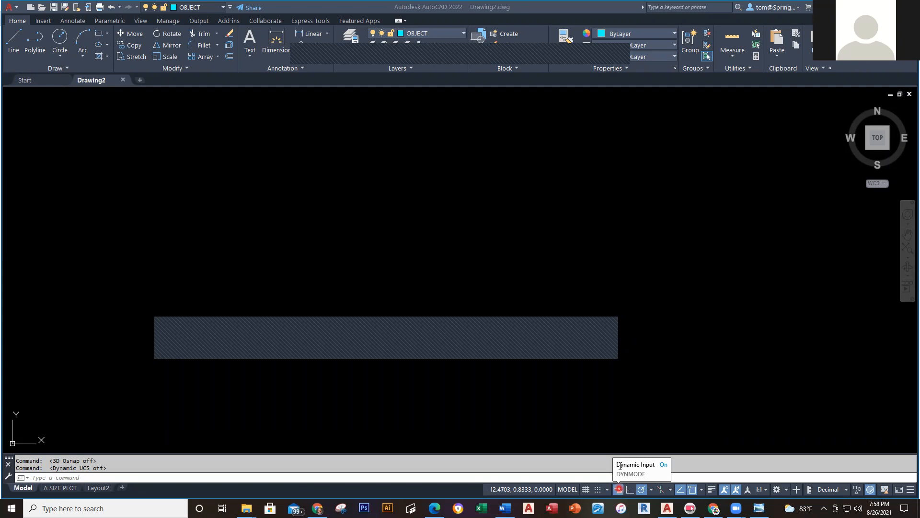
Step: Switch on Dynamic Input with its status bar toggle
click(618, 490)
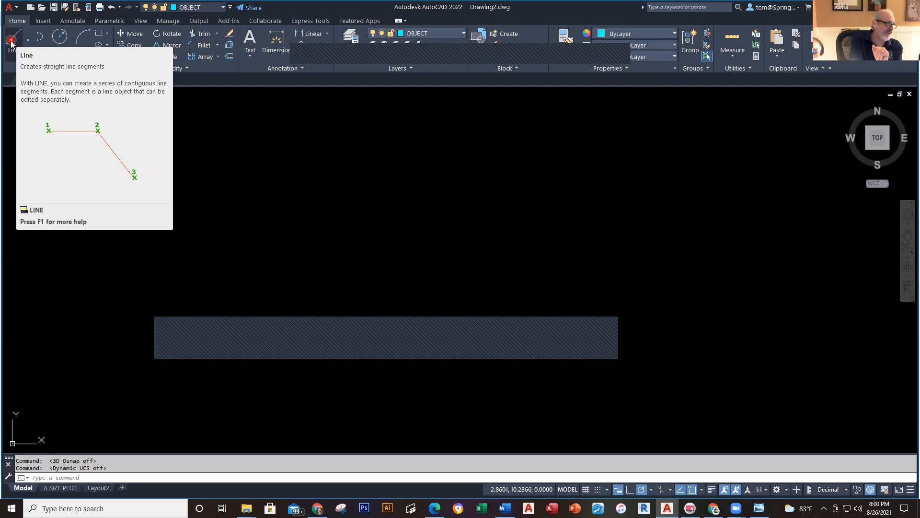
Step: Bring up the LINE (Command) help page and read its first point, next point, Close and Undo prompts
key(F1)
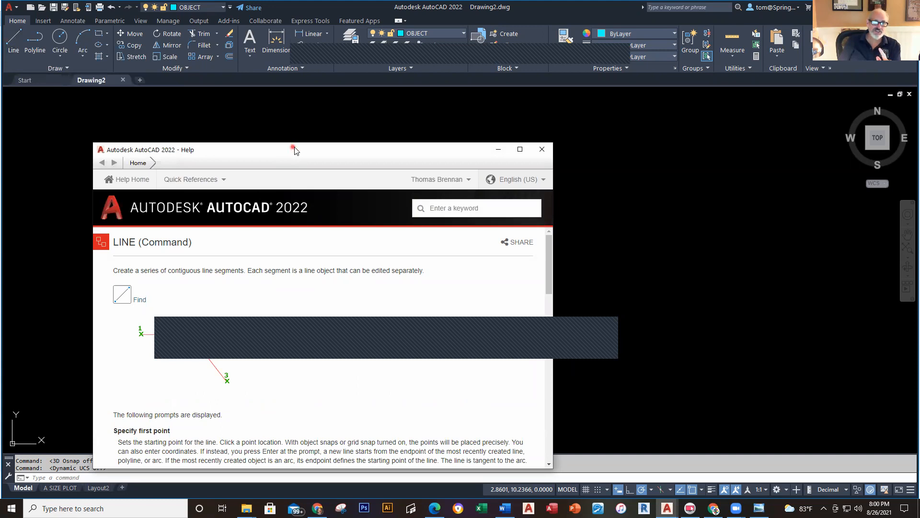
drag(295, 150, 467, 100)
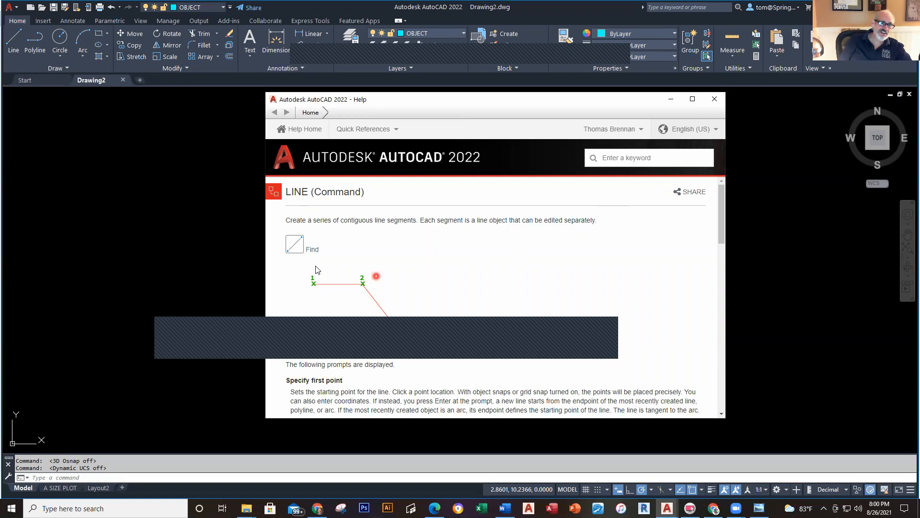
scroll(433, 280, down, 5)
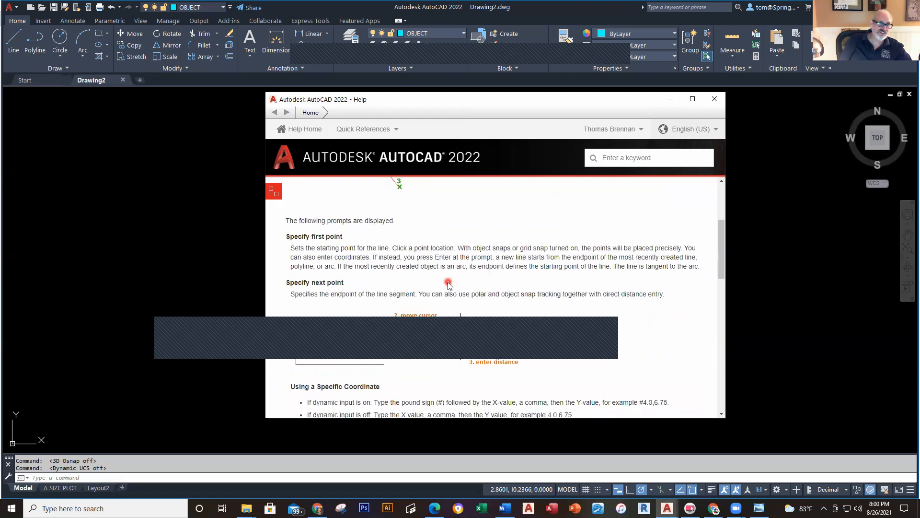
scroll(448, 284, down, 4)
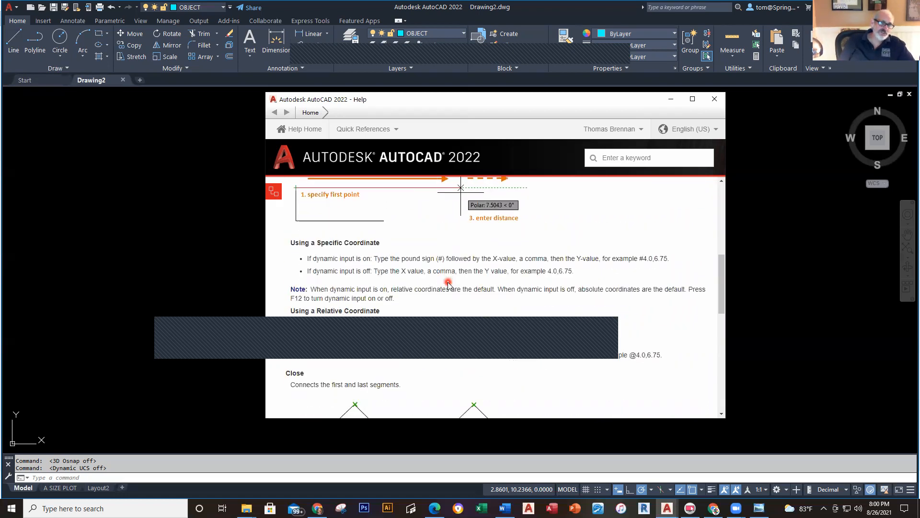
scroll(448, 284, down, 8)
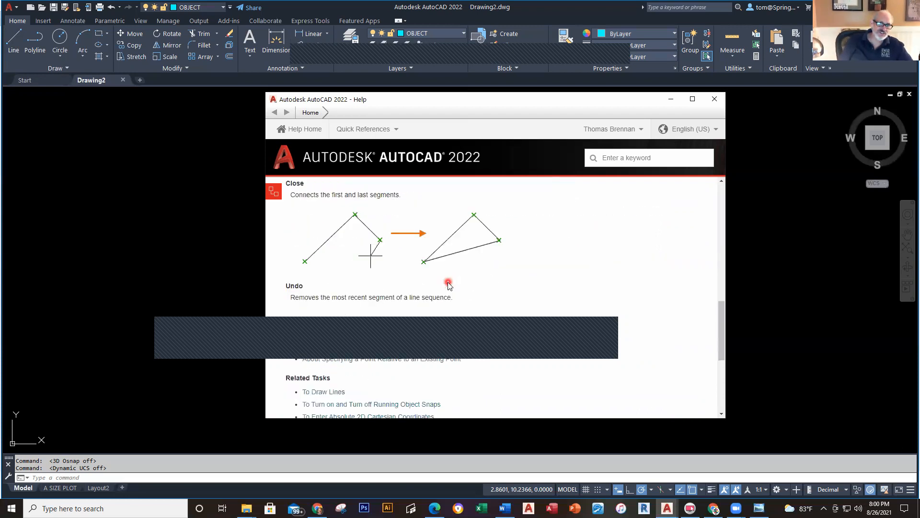
scroll(448, 284, up, 18)
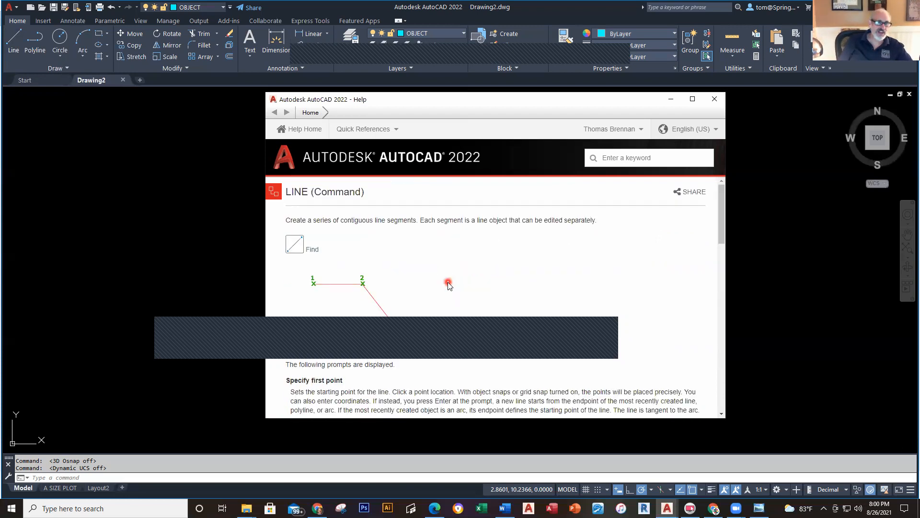
Step: Use the help page's Find feature to point out the Line tool's location
click(312, 250)
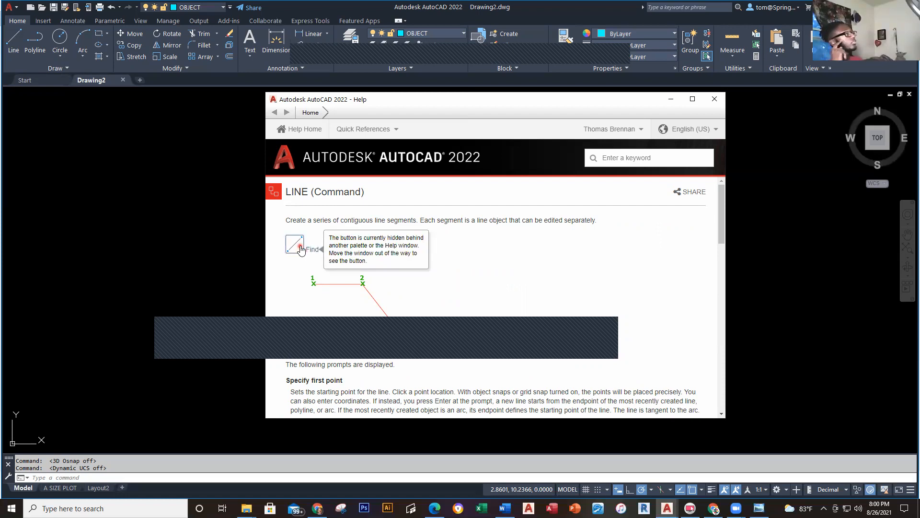
click(299, 246)
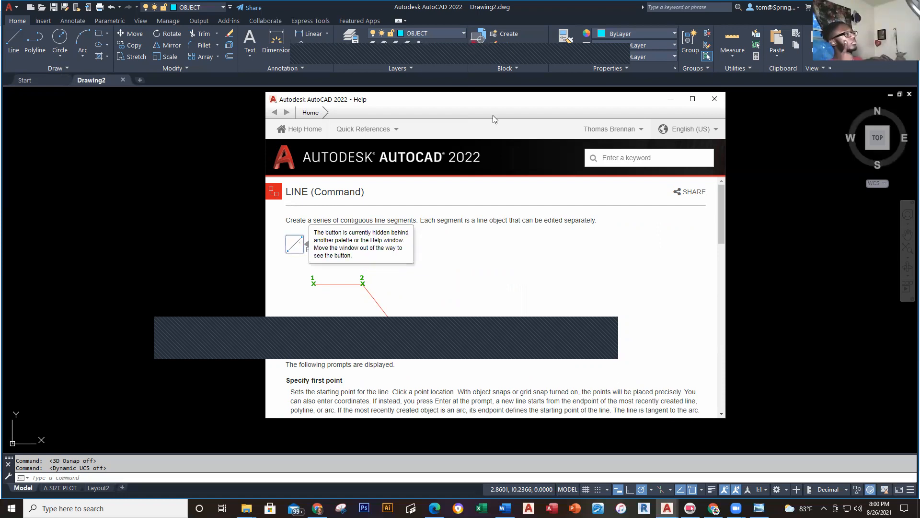
click(343, 63)
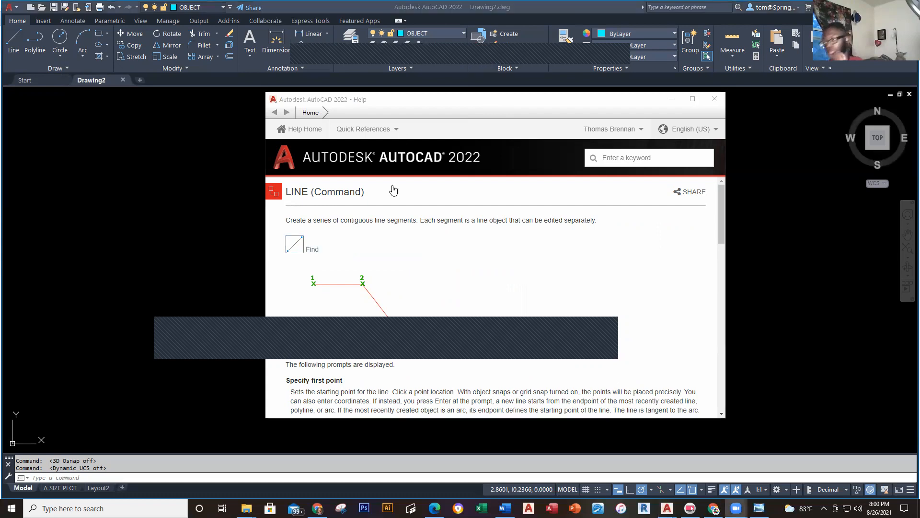
click(312, 250)
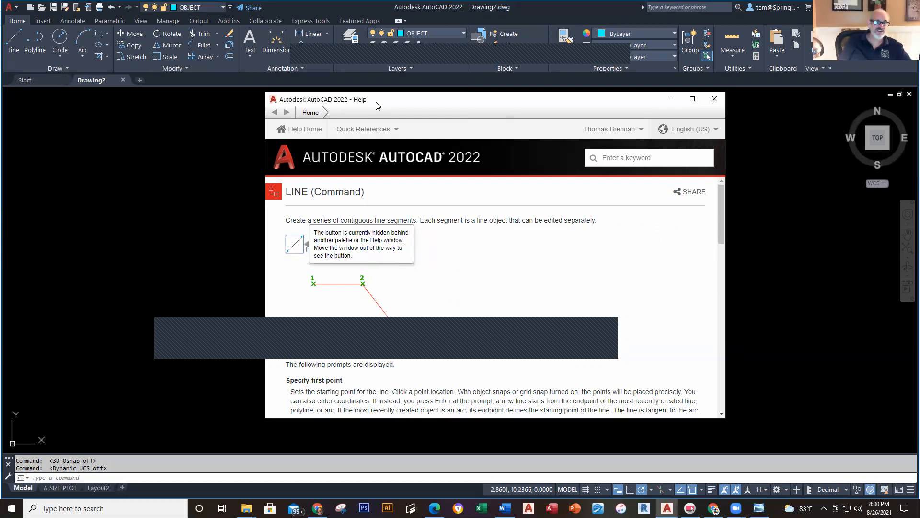
Step: Close the Help window, then start a LINE command and cancel it
drag(391, 102, 491, 102)
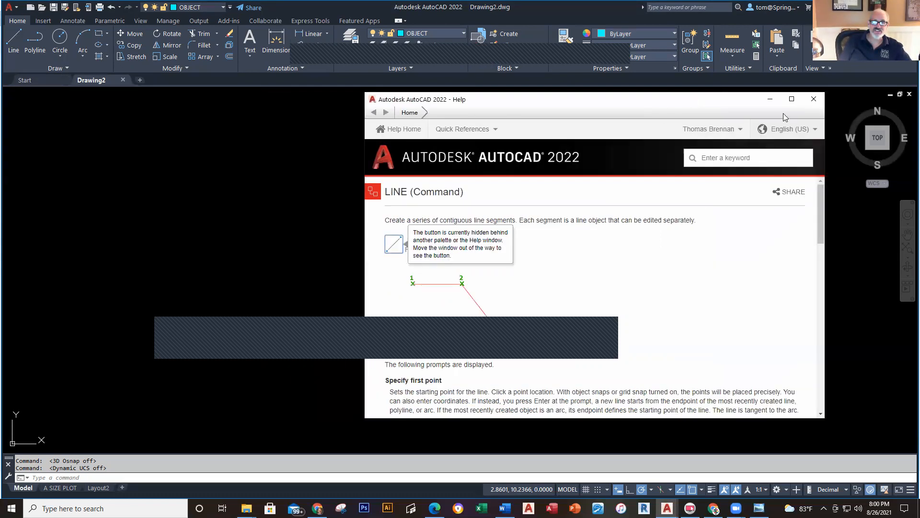
click(813, 99)
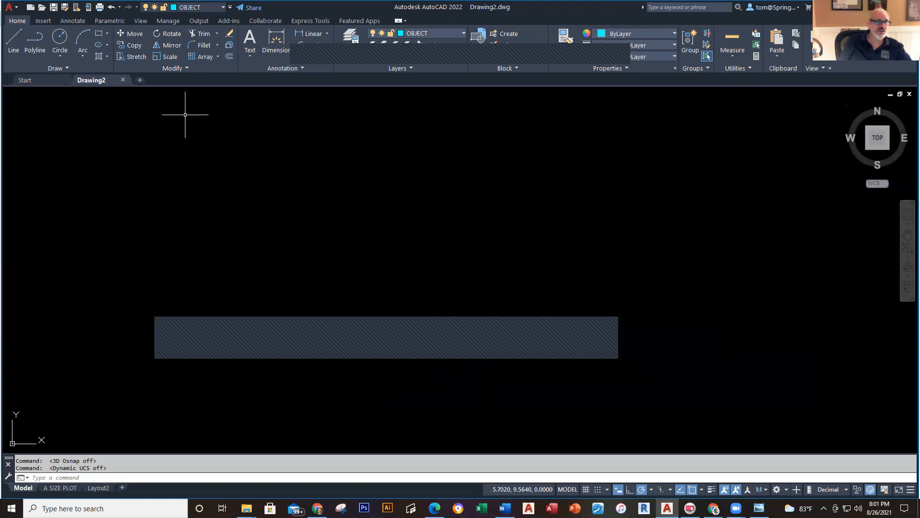
click(9, 42)
key(Escape)
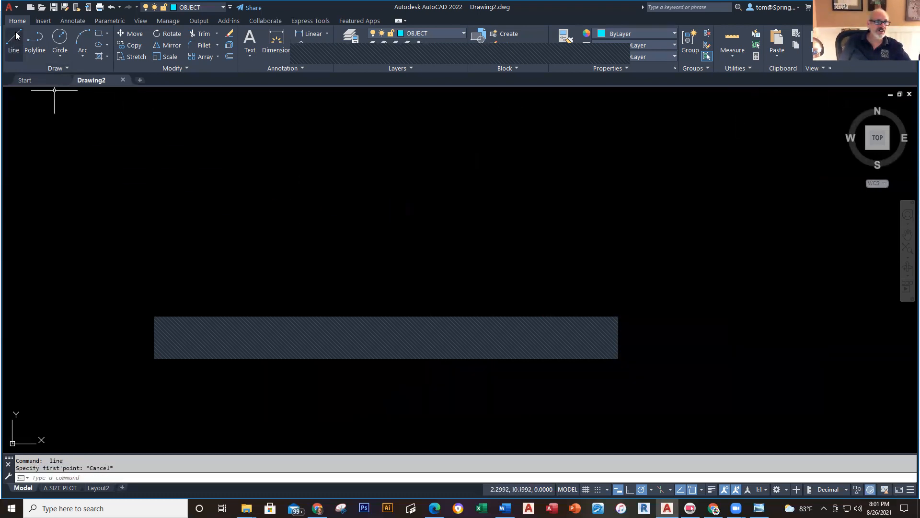
Step: Reopen the LINE help, show where the Line tool is, and select the keyword search box
key(F1)
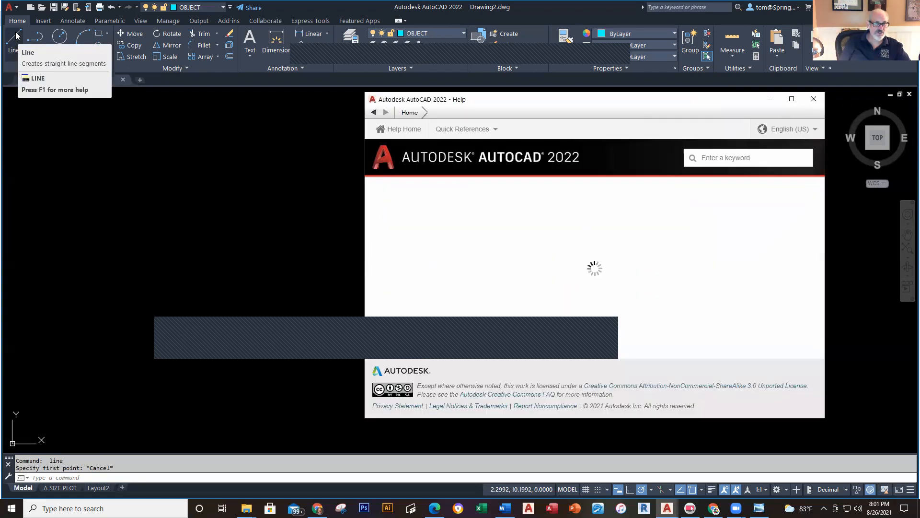
mouse_move(405, 254)
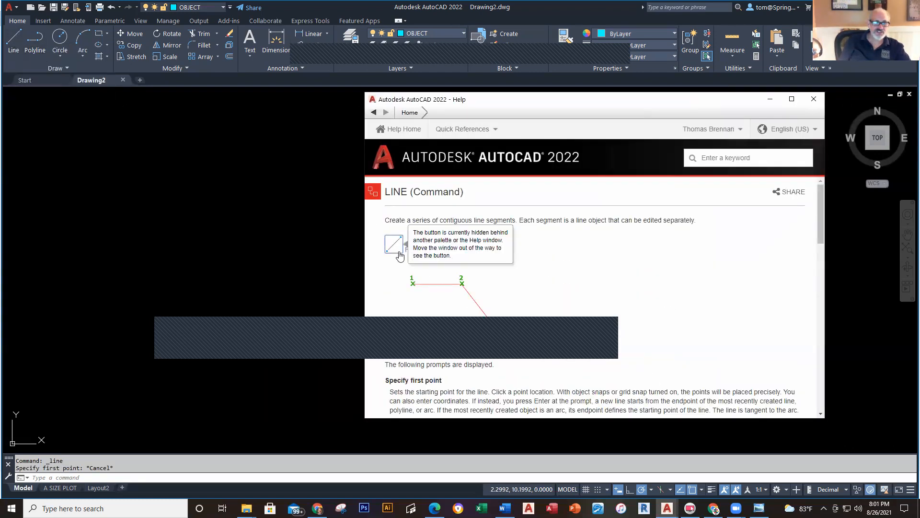
click(410, 251)
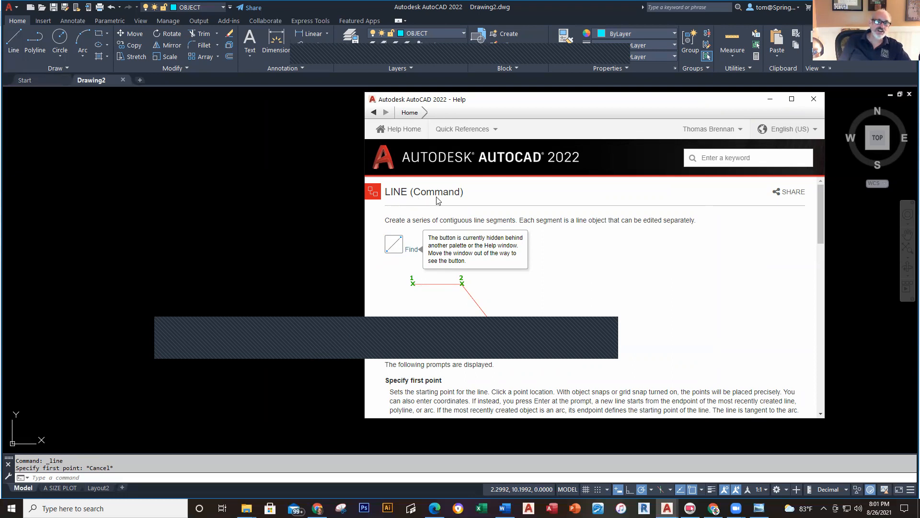
click(733, 163)
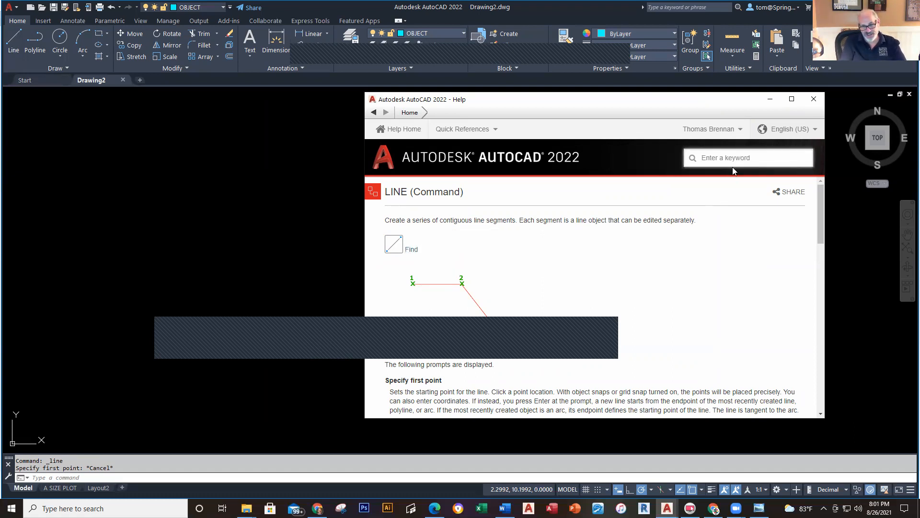
Step: Search Help for 'move', open the MOVE (Command) page, and locate the Move tool
text(move)
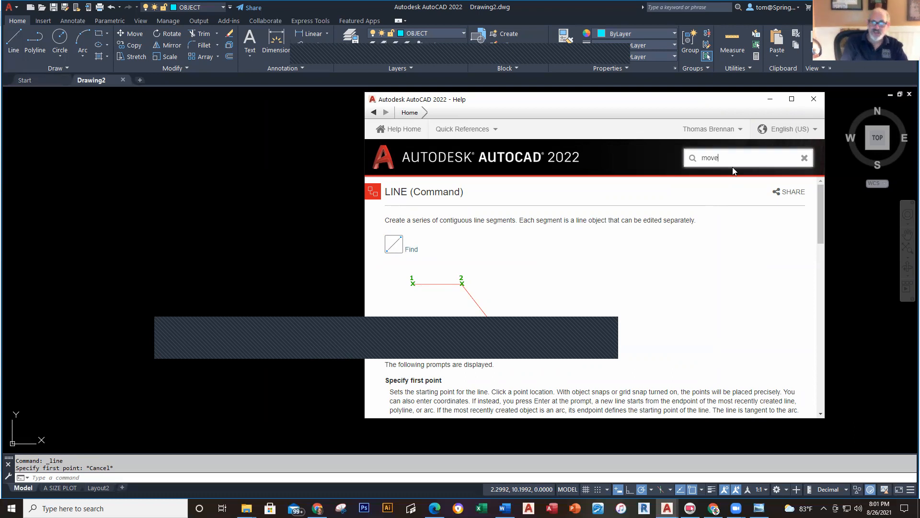
key(Return)
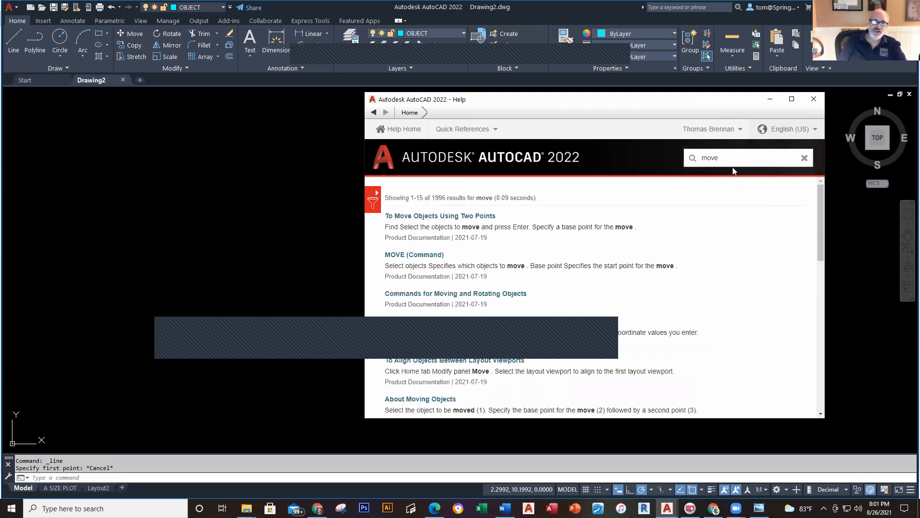
click(414, 254)
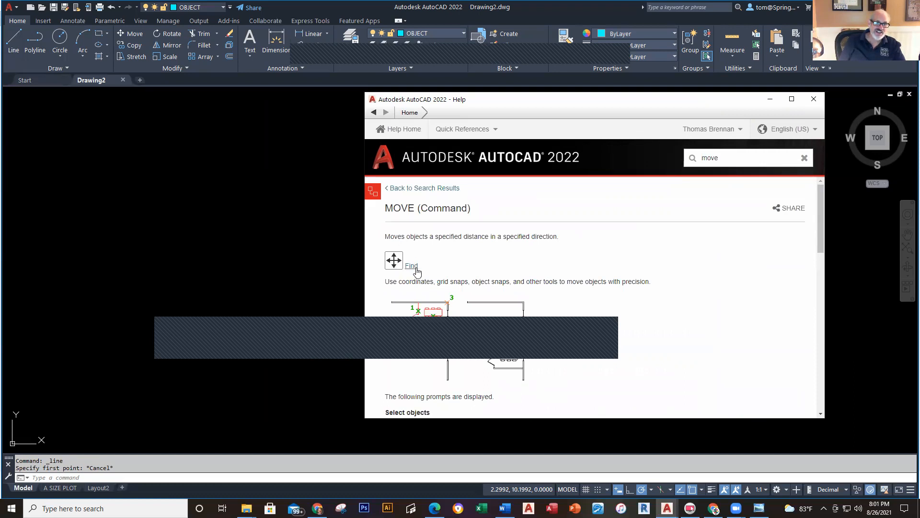
click(415, 268)
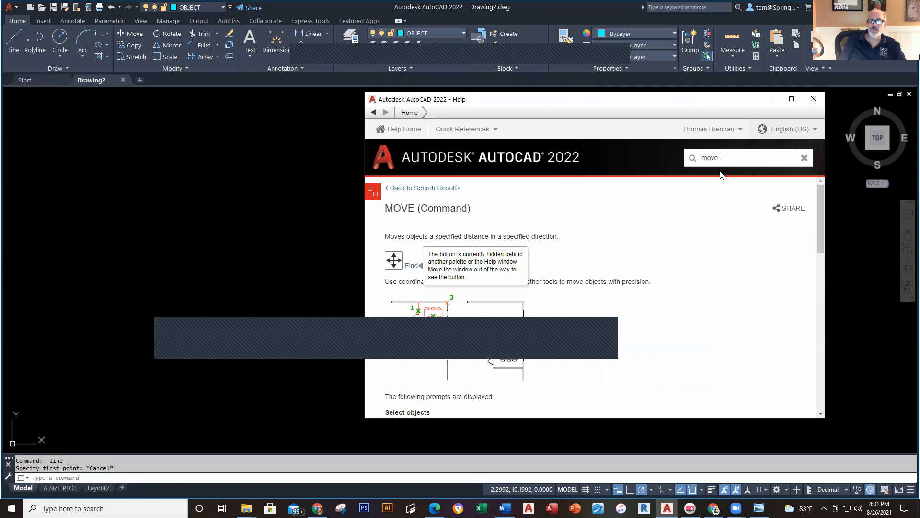
Step: Close the Help window and start a LINE command from the Draw panel
click(813, 99)
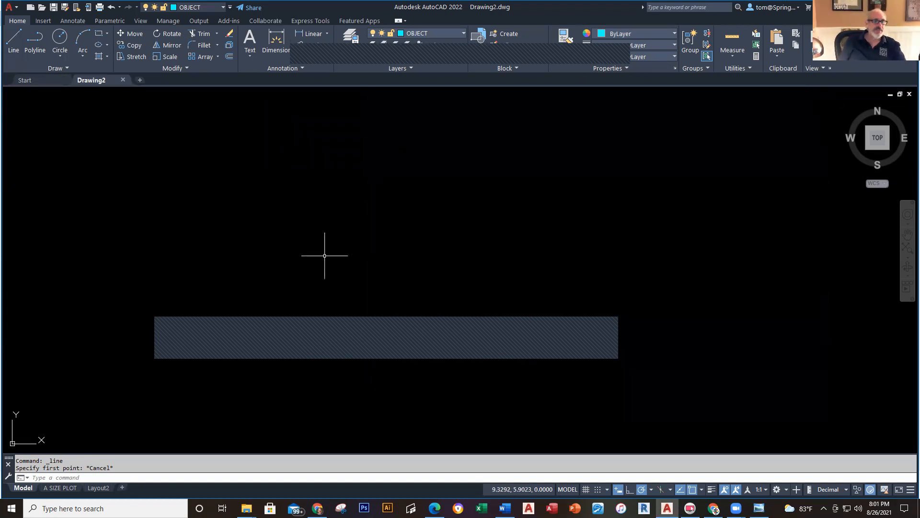
click(14, 46)
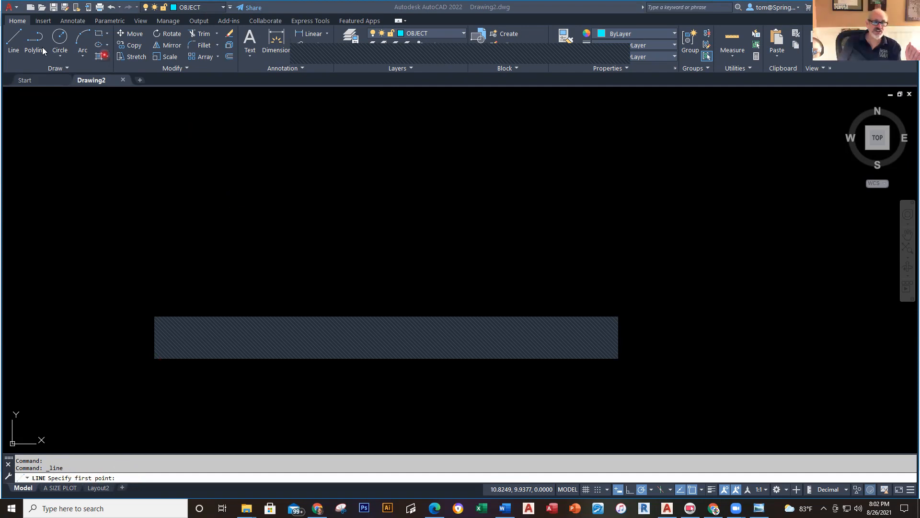
click(201, 143)
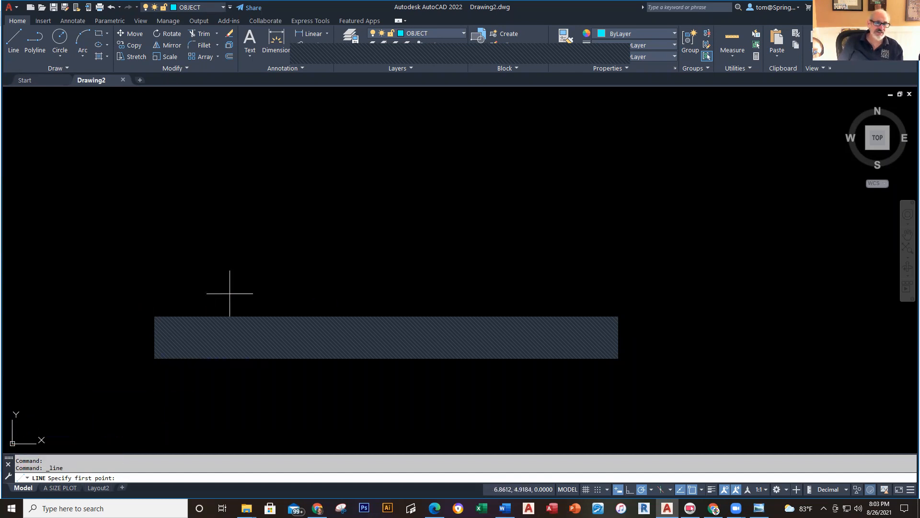
Step: Enter X 5 and Y 5 in dynamic input as the line's first point
text(5)
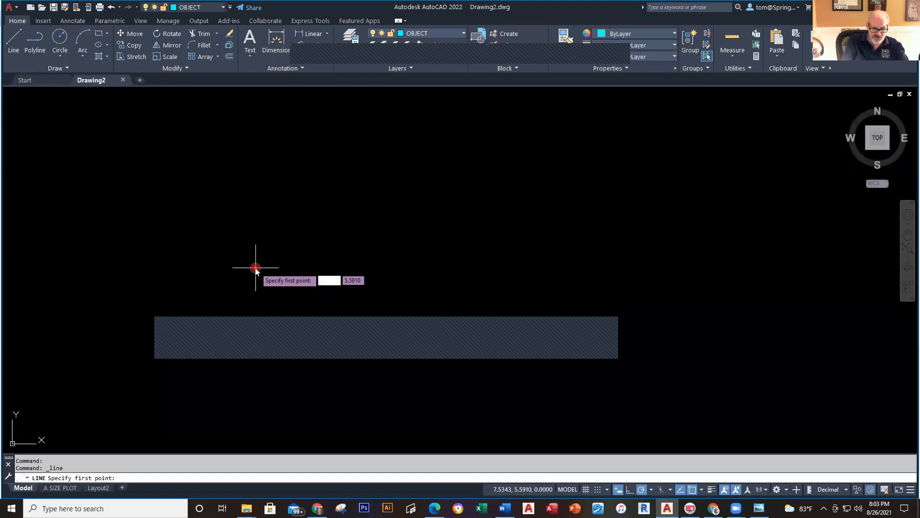
key(Tab)
text(5)
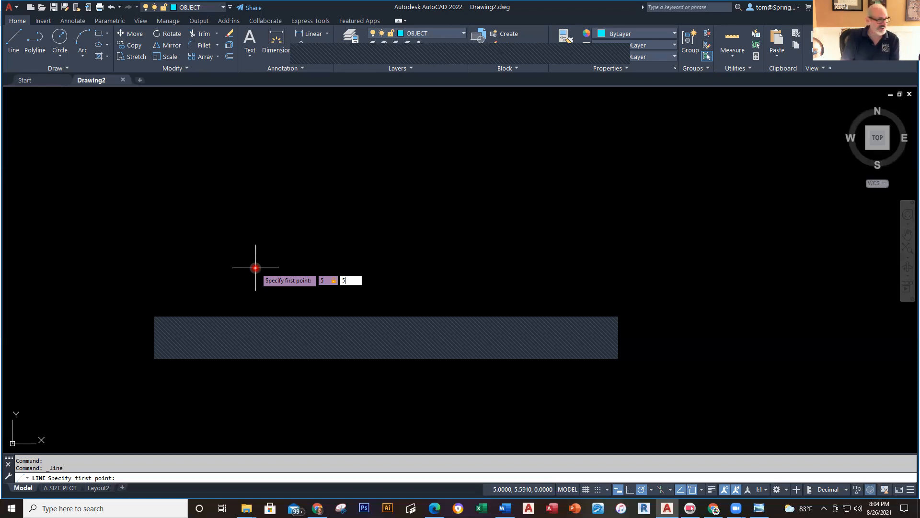
key(Return)
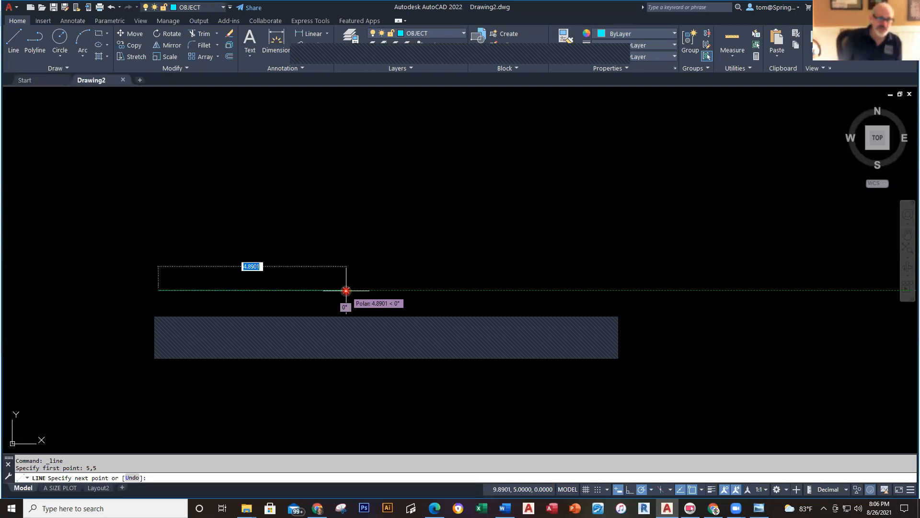
key(Down)
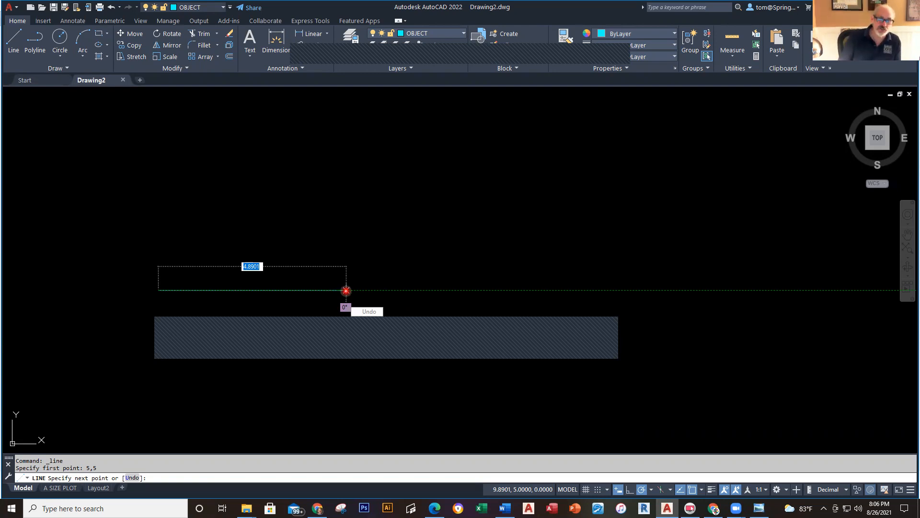
right_click(346, 292)
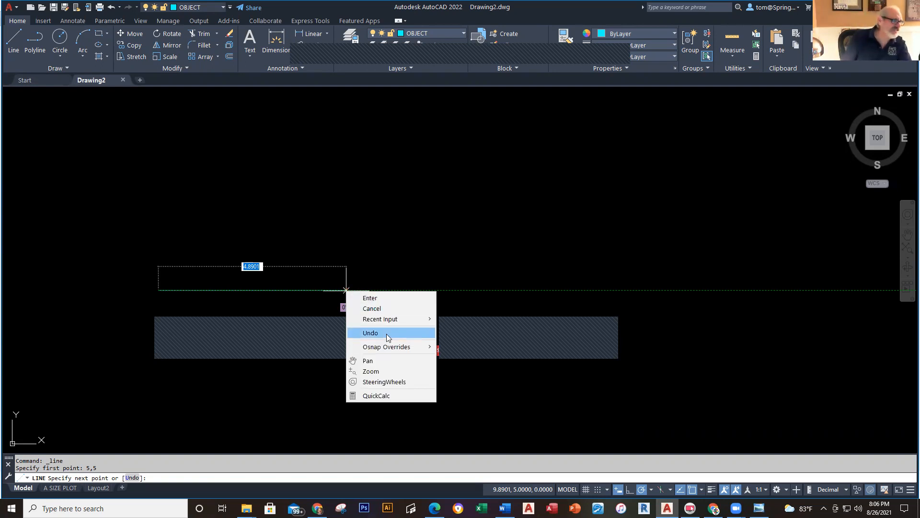
click(444, 297)
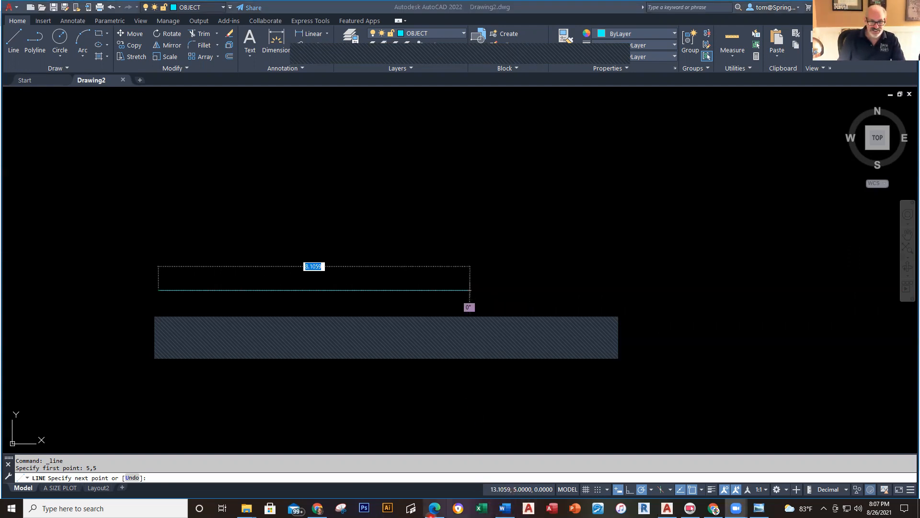
mouse_move(318, 508)
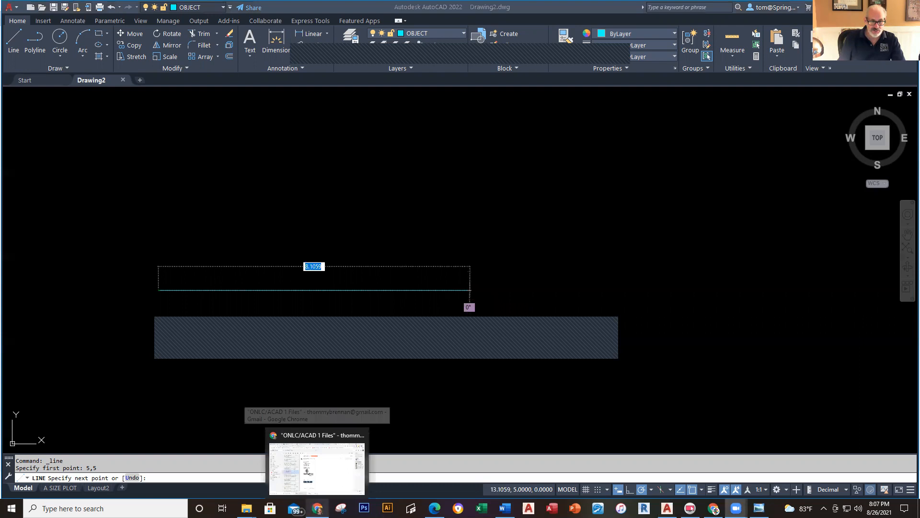
Step: Return to the Basic Drawing Template course page in Chrome and scroll down its menu
click(335, 446)
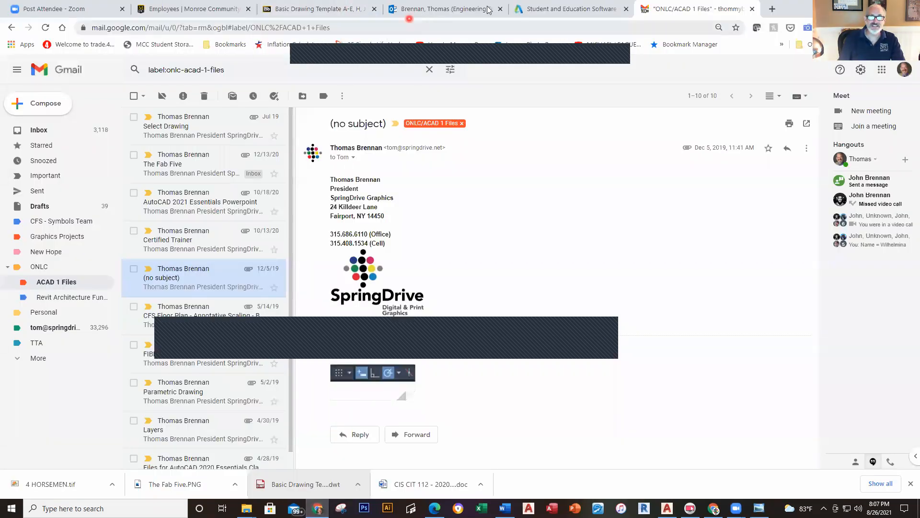
click(314, 8)
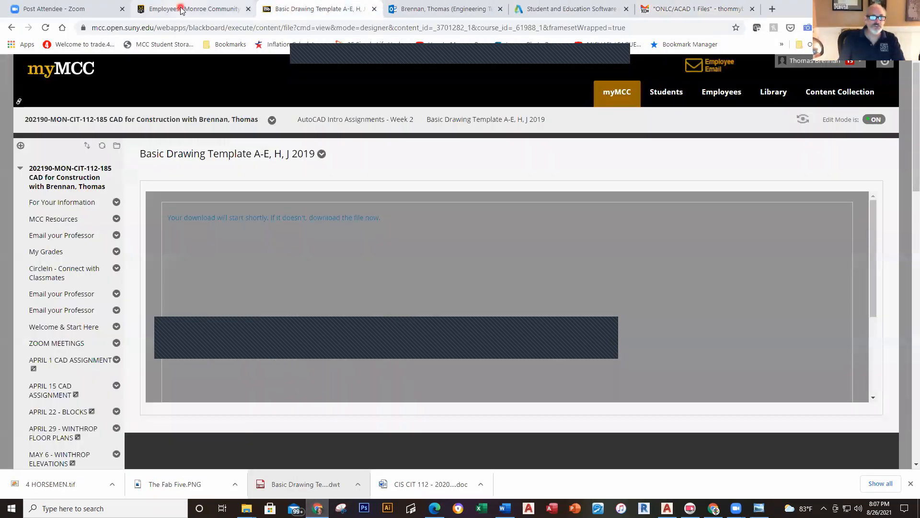
click(182, 15)
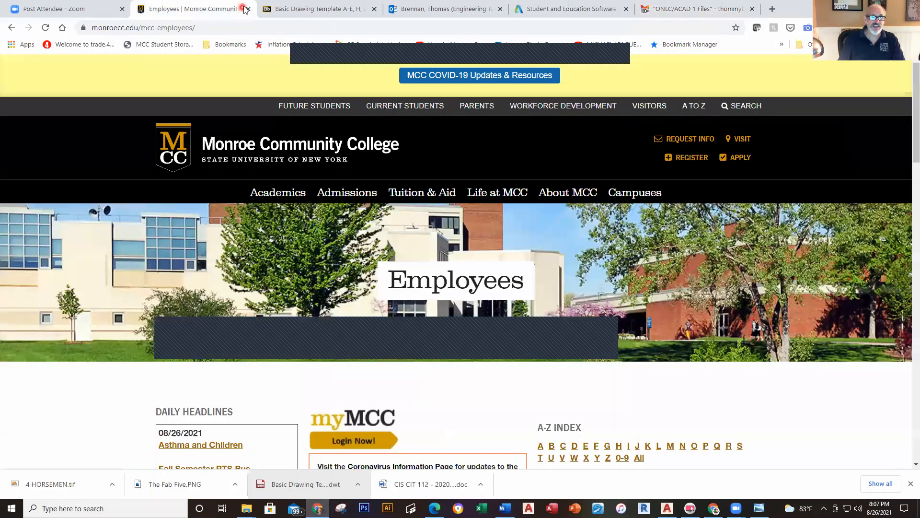
click(332, 15)
scroll(322, 287, down, 5)
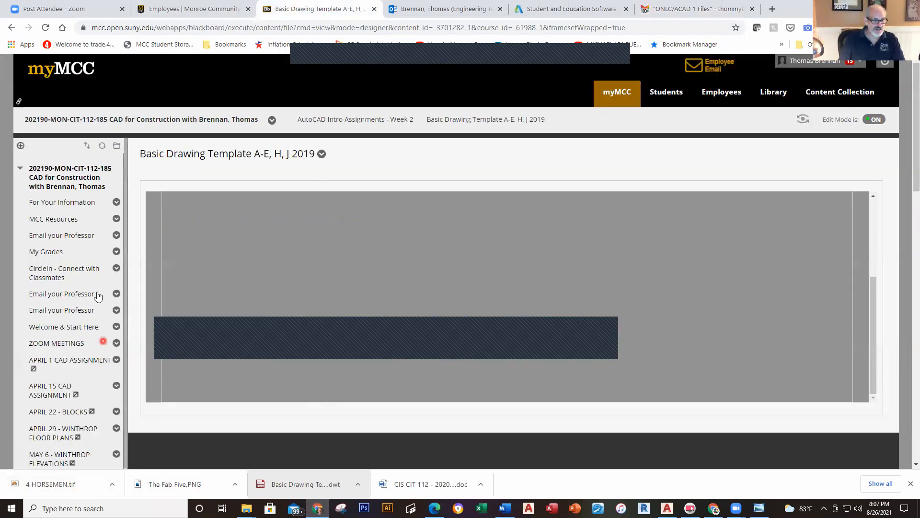
scroll(73, 374, down, 5)
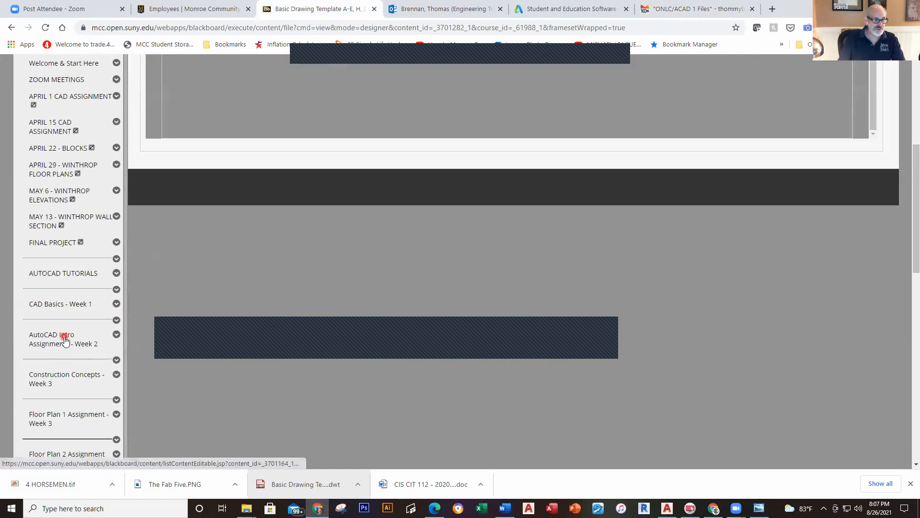
Step: Open the AutoCAD Intro Assignments - Week 2 practice PDF and rotate it upright to show Drawing A
click(63, 343)
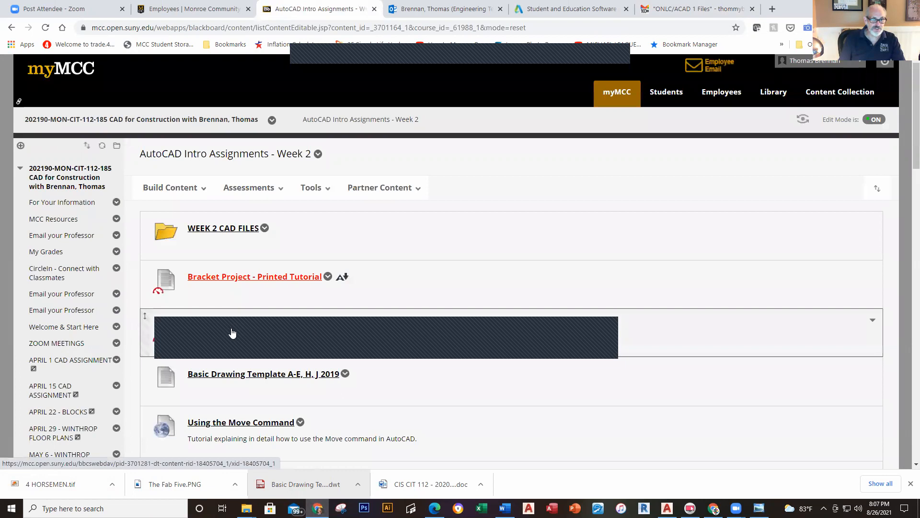
click(232, 332)
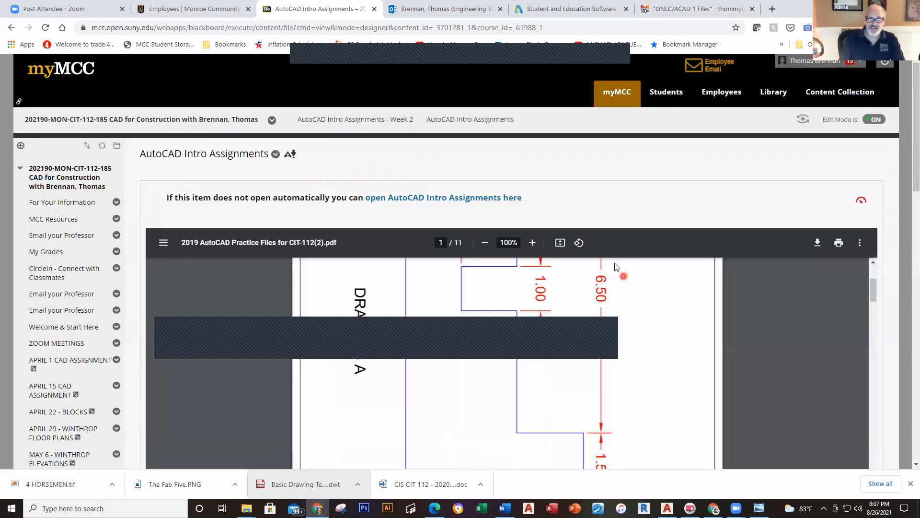
click(579, 243)
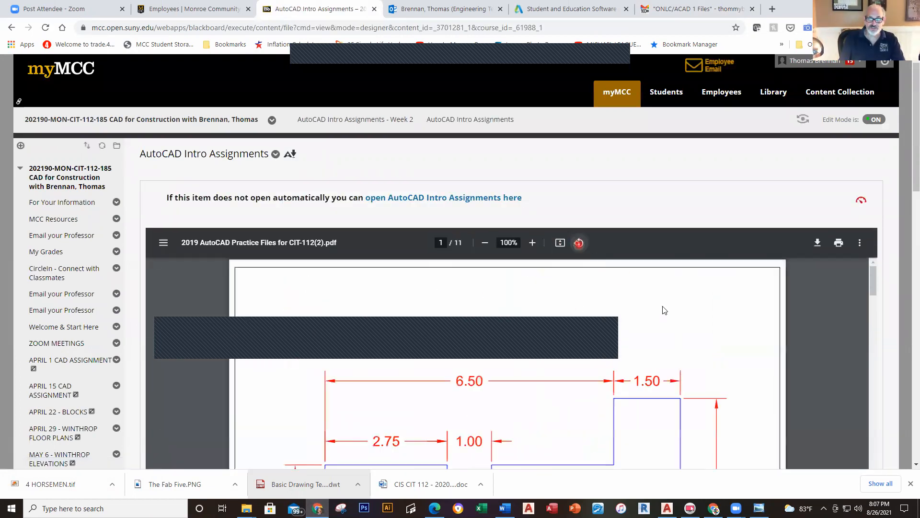
scroll(744, 355, down, 1)
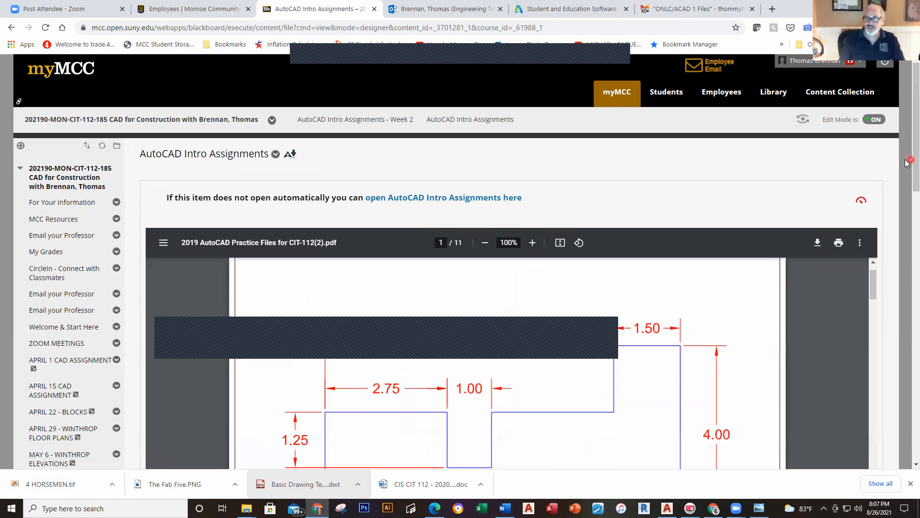
scroll(907, 163, down, 3)
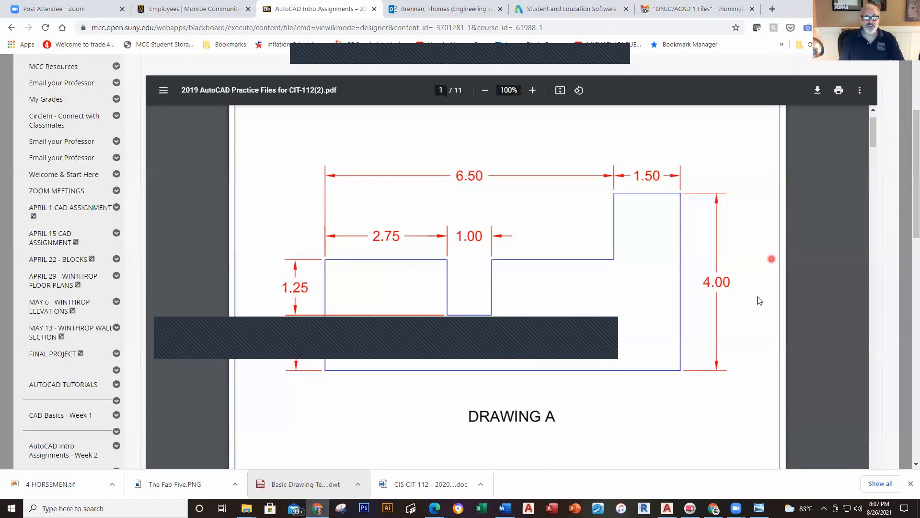
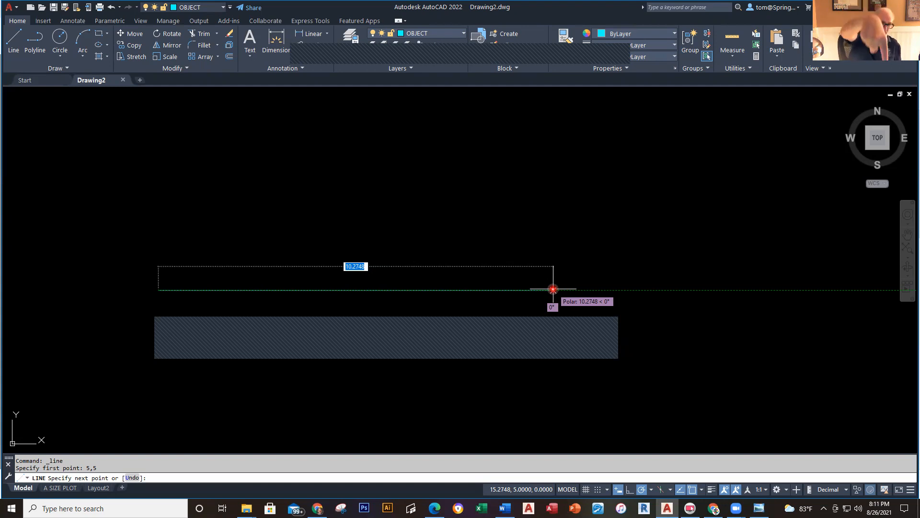
Step: Draw the 8-unit horizontal bottom edge rightward from 5,5, then switch windows
text(8)
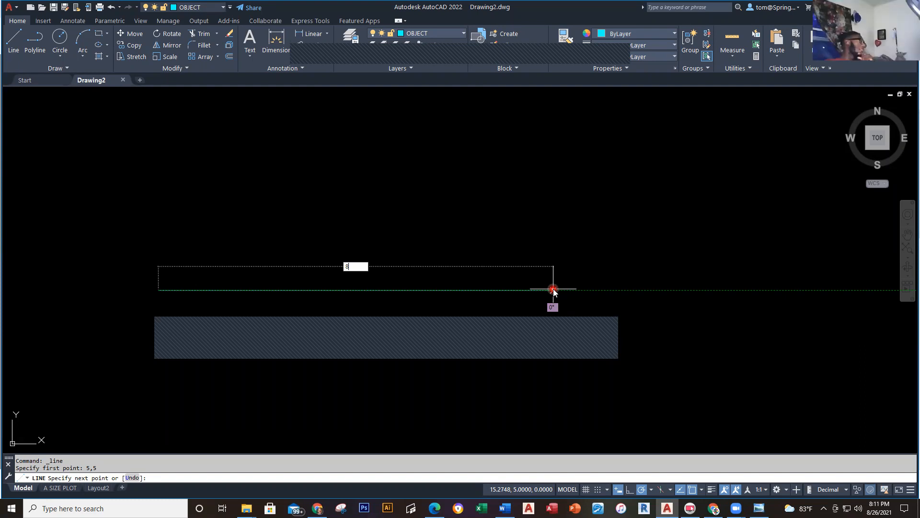
key(Return)
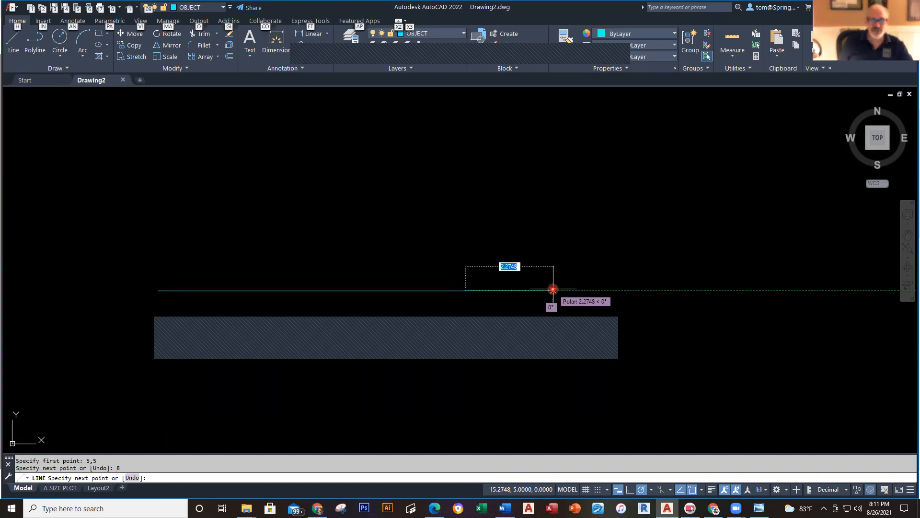
key(alt+Tab)
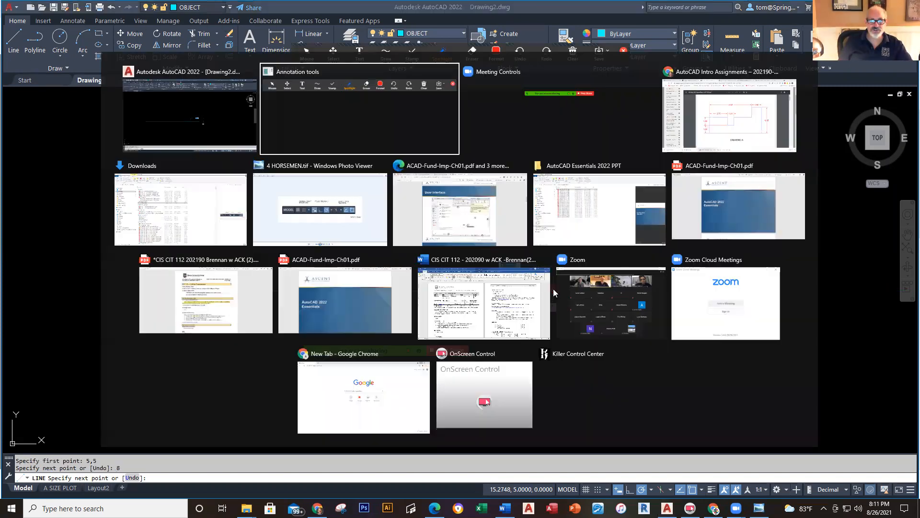
Step: Check the practice PDF, then draw the 4-unit vertical right edge upward
click(719, 115)
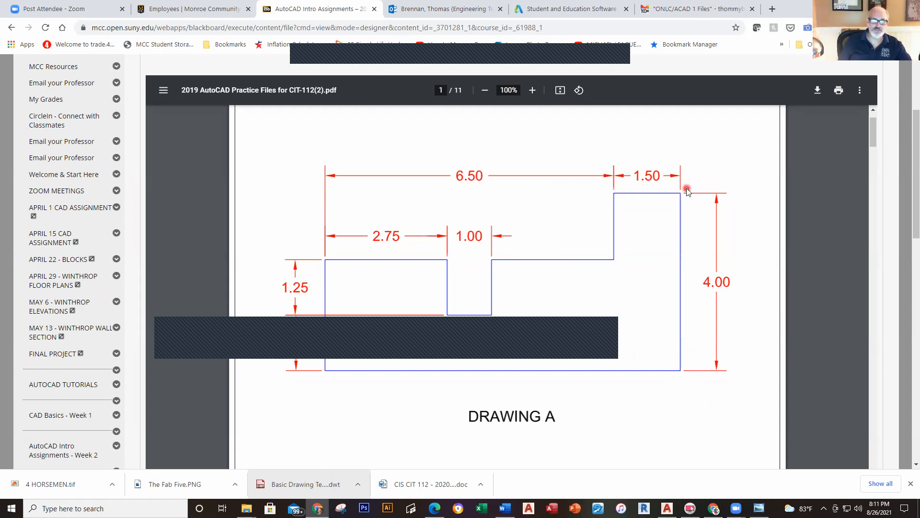
key(alt+Tab)
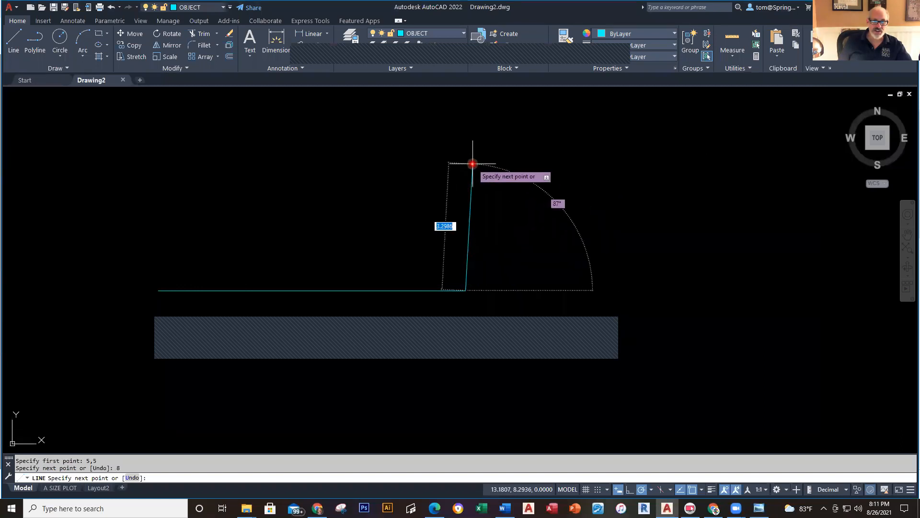
text(4)
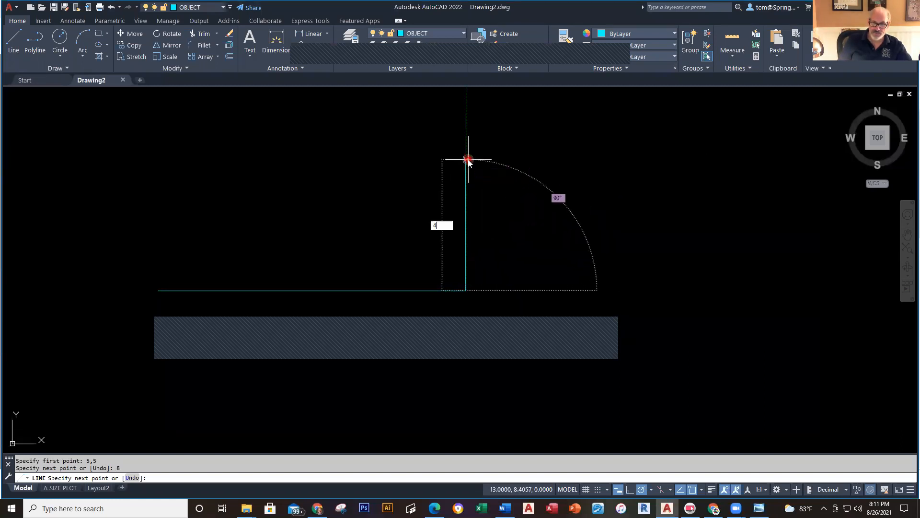
key(Return)
key(alt+Tab)
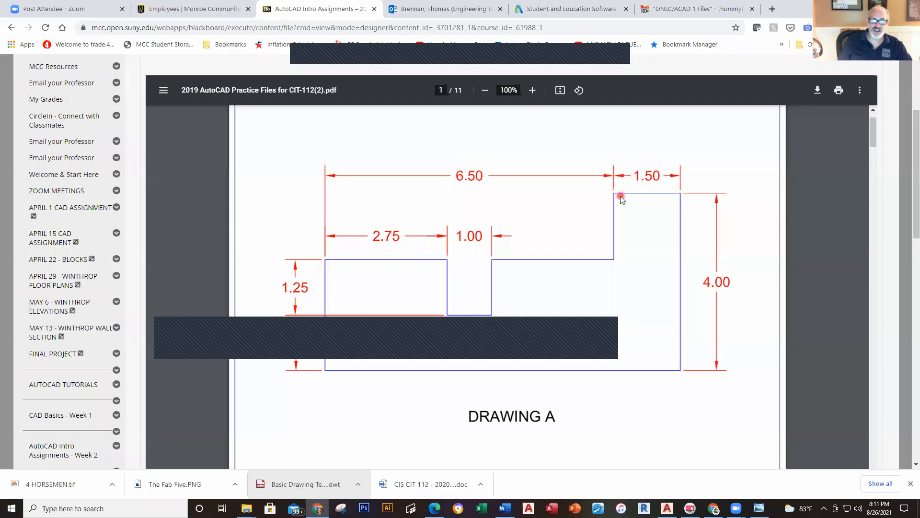
key(alt+Tab)
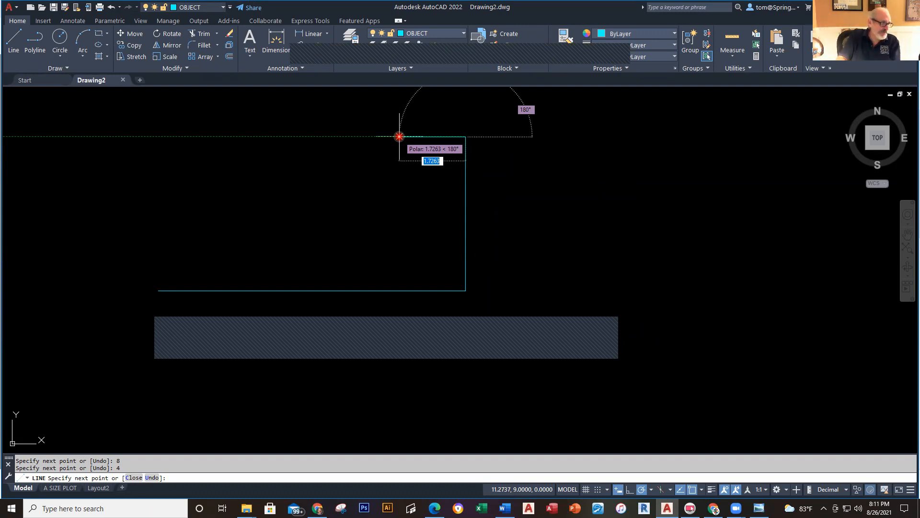
Step: Draw the 1.5-unit top edge leftward, then switch to the practice PDF
text(1.5)
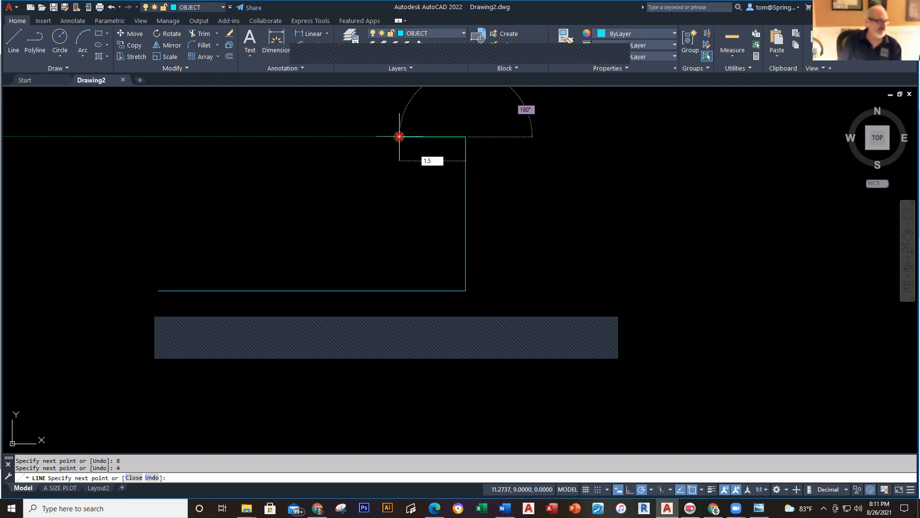
key(Return)
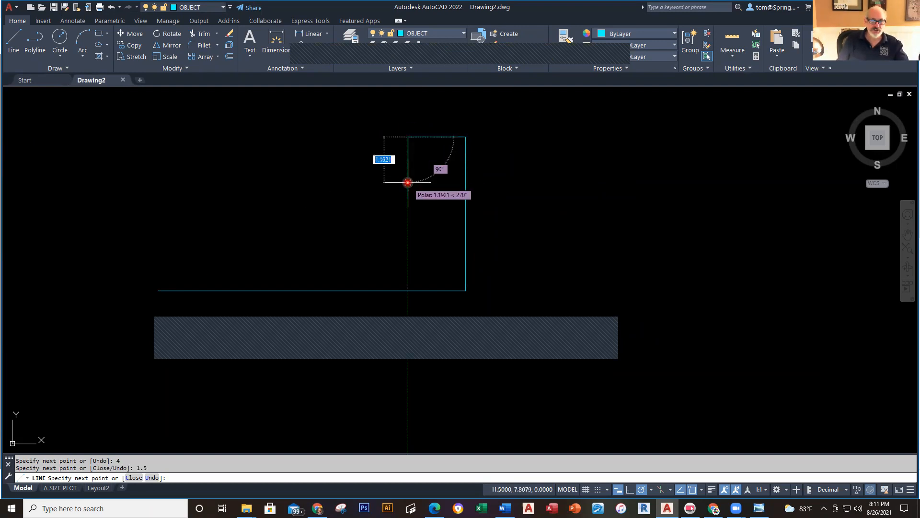
key(alt+Tab)
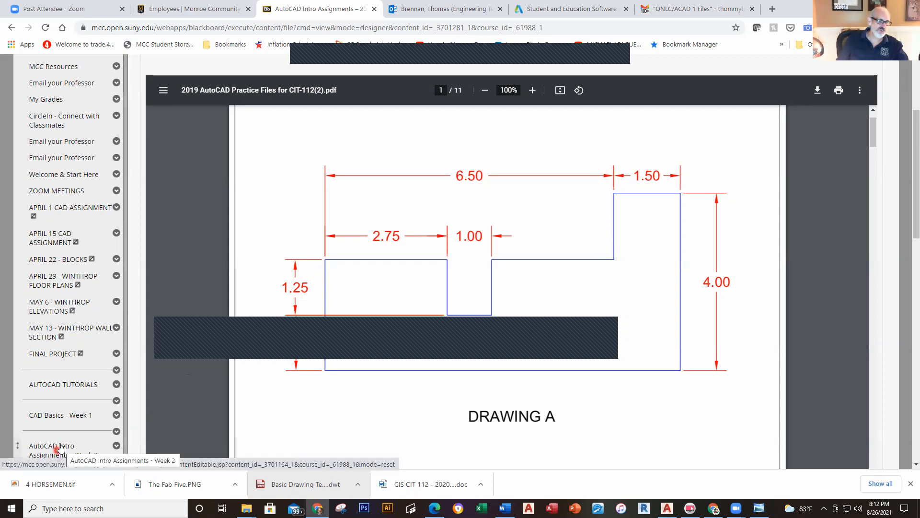
Step: Open the AutoCAD Intro Assignments - Week 2 list and scroll to Drawing A
scroll(56, 453, down, 2)
click(47, 360)
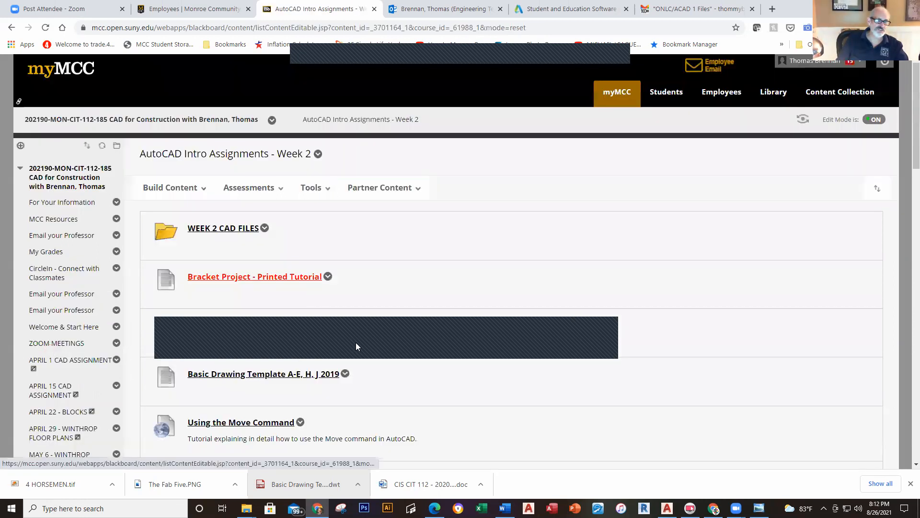
scroll(345, 380, down, 6)
scroll(344, 382, down, 8)
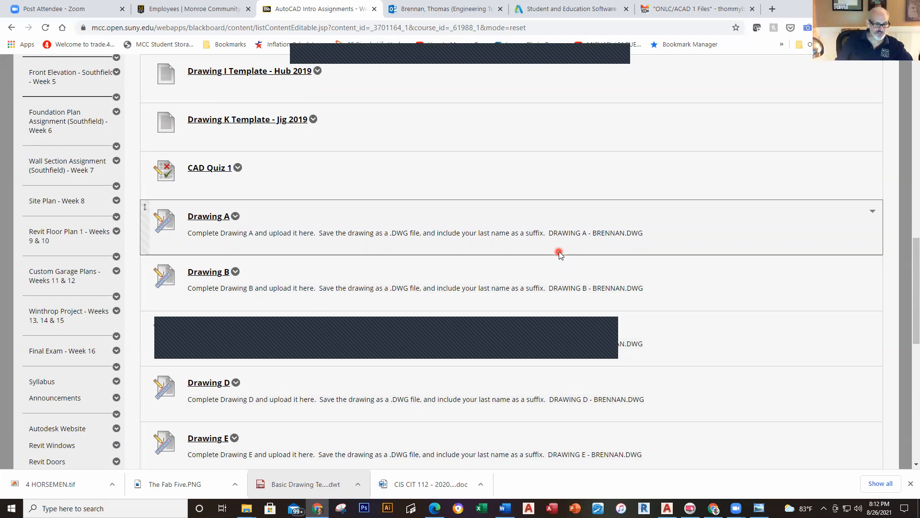
key(alt+Tab)
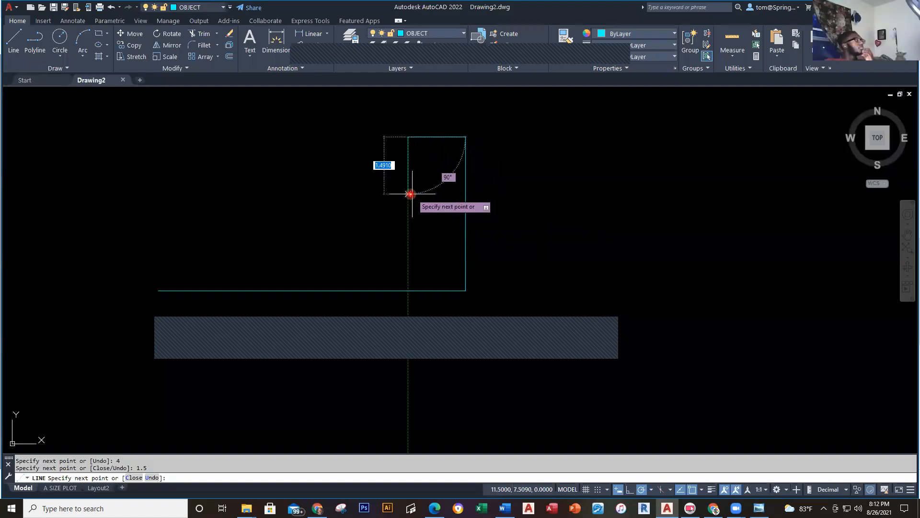
key(alt+Tab)
key(alt+Tab)
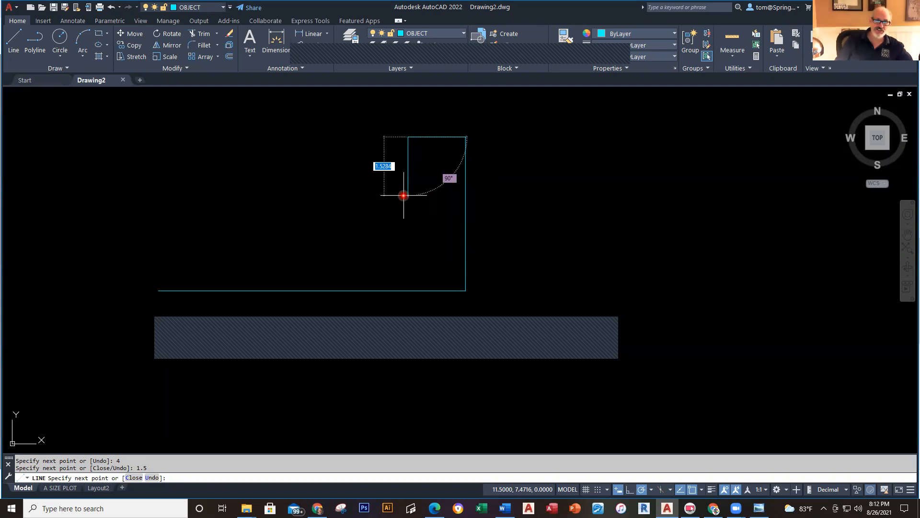
key(alt+Tab)
key(alt+Tab)
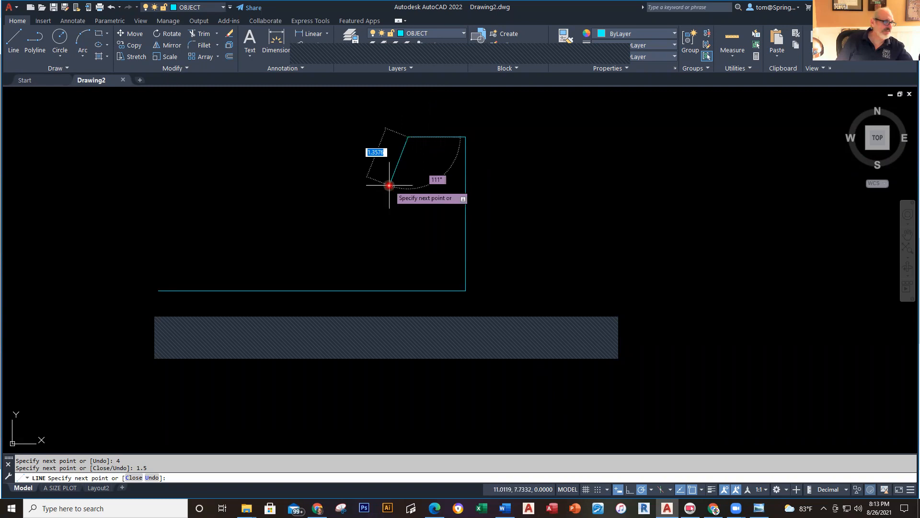
key(alt+Tab)
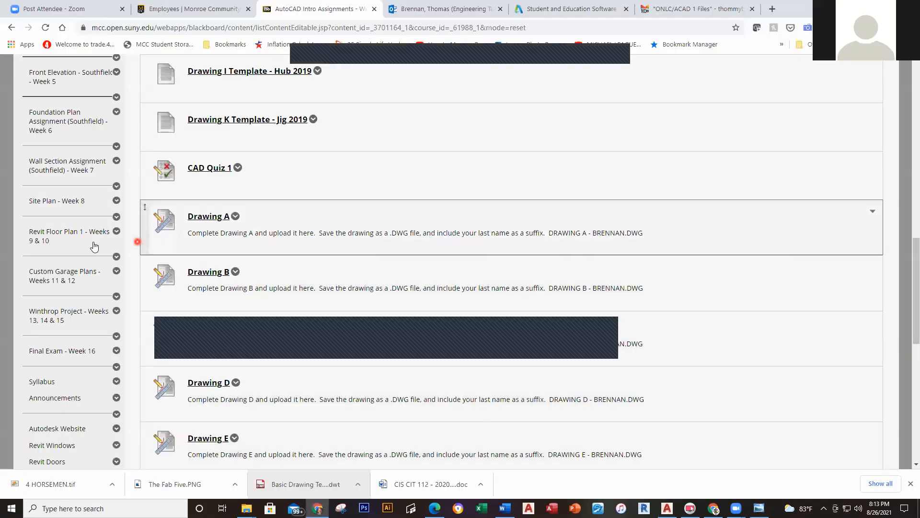
Step: Reload the AutoCAD Intro Assignments - Week 2 page and scroll to Drawings A–E
scroll(69, 250, up, 7)
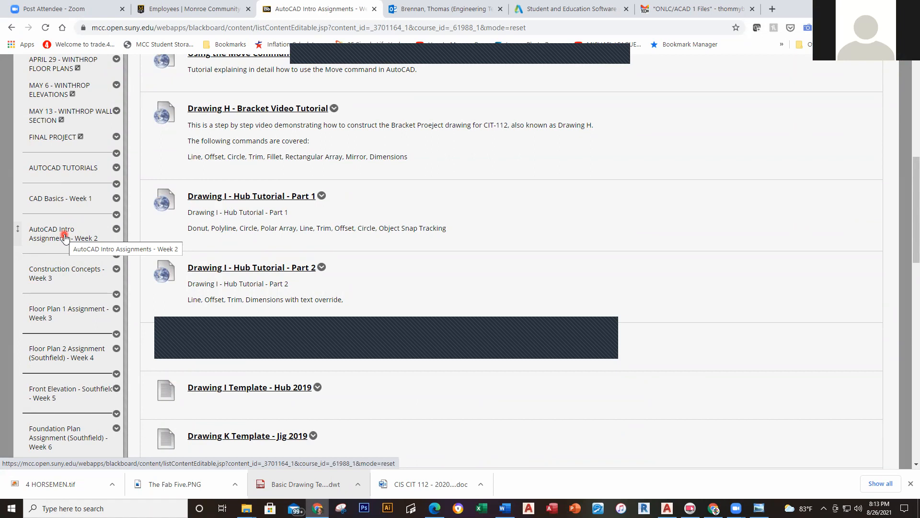
click(57, 242)
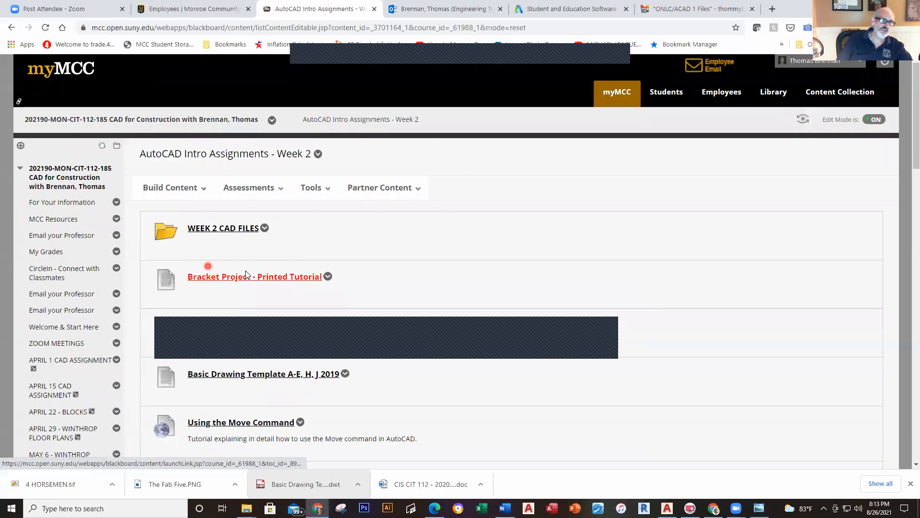
scroll(237, 283, down, 9)
scroll(242, 286, down, 6)
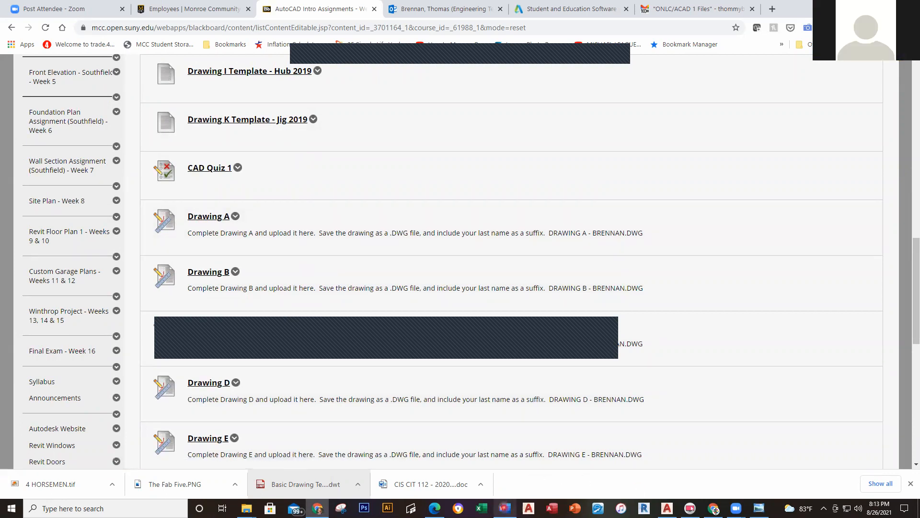
Step: Minimize Chrome from the taskbar to reveal the AutoCAD drawing
mouse_move(504, 504)
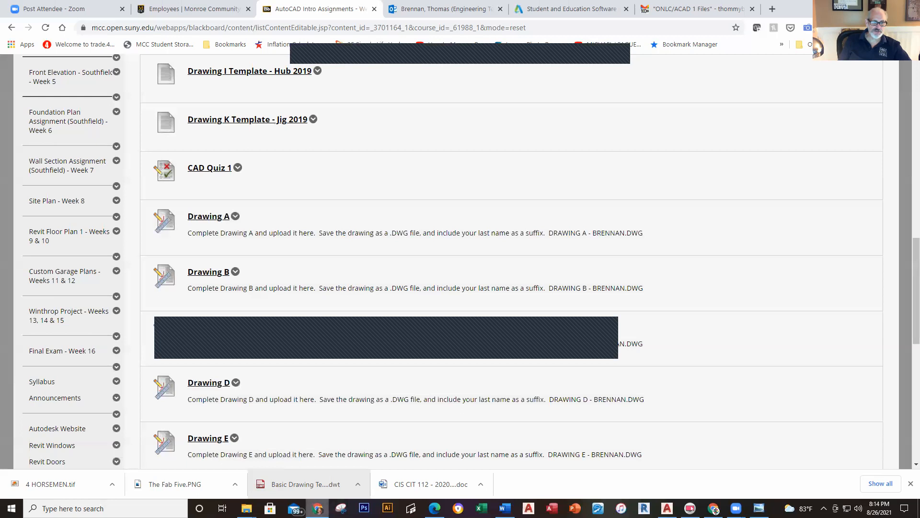
mouse_move(317, 508)
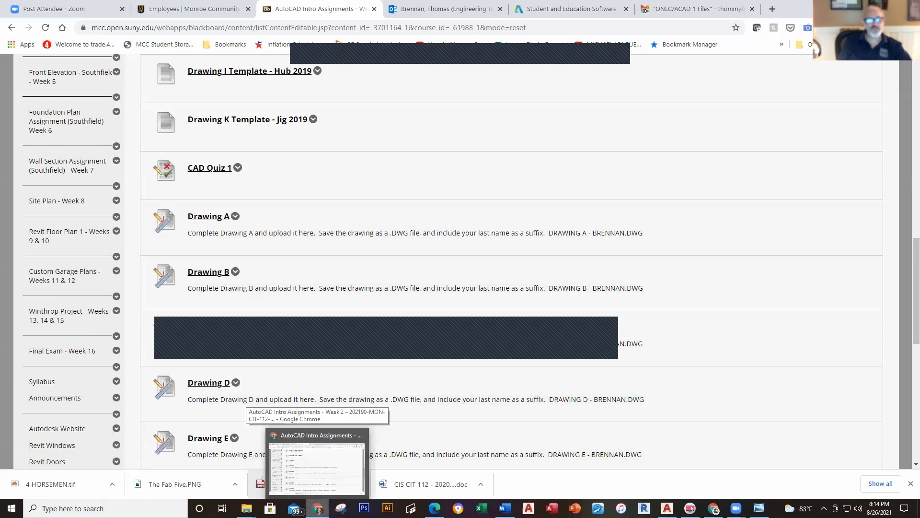
click(317, 508)
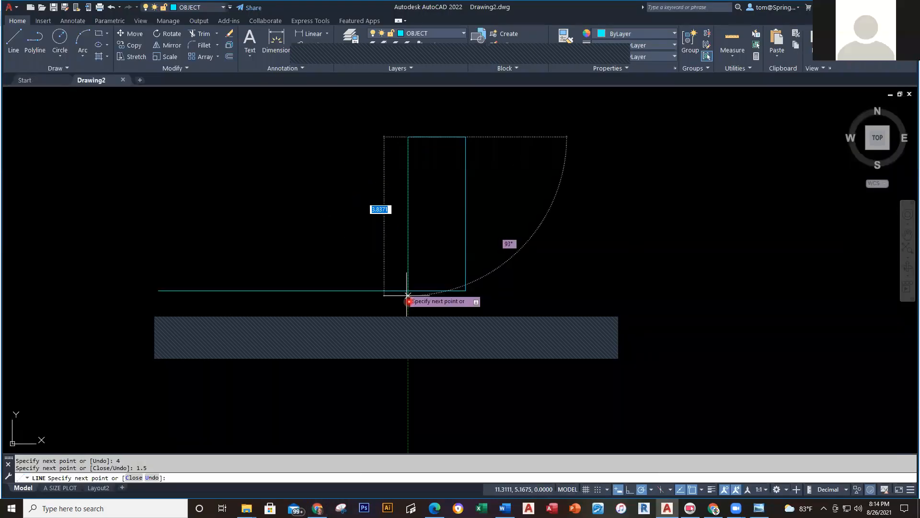
Step: Glance at the Outlook mail tab in Chrome, then return to AutoCAD
key(alt+Tab)
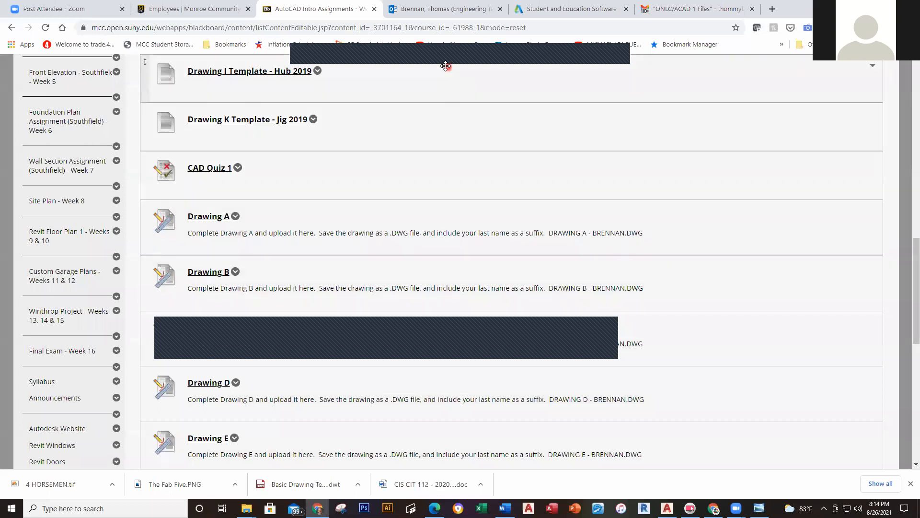
click(445, 14)
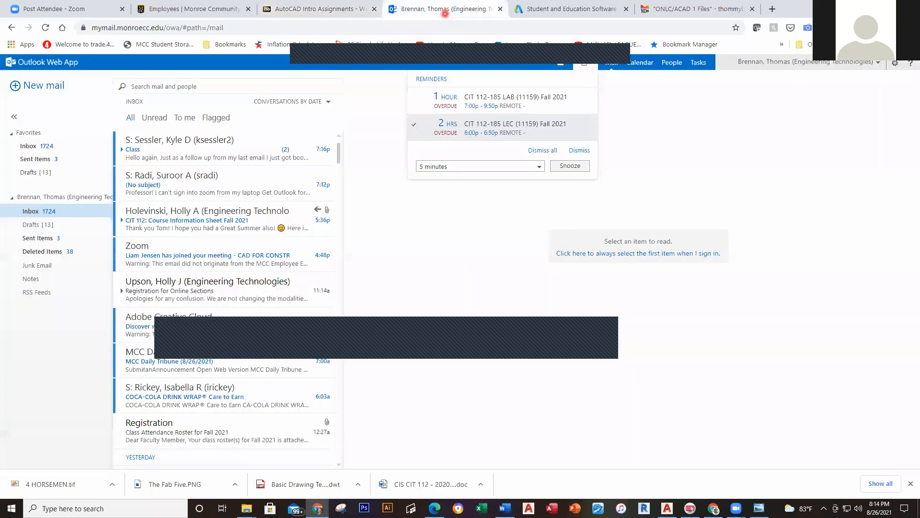
key(alt+Tab)
Step: Bring Chrome back on the AutoCAD Intro Assignments tab, scrolled to the top
mouse_move(736, 508)
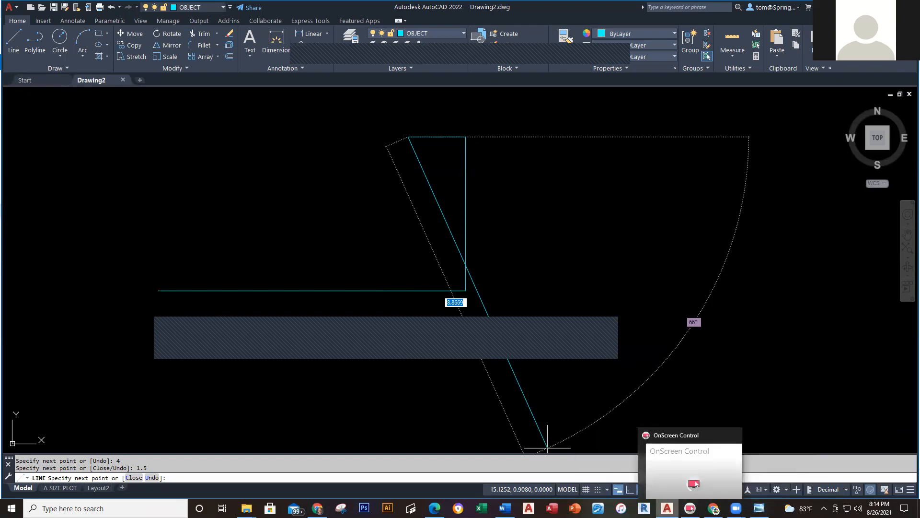
mouse_move(247, 508)
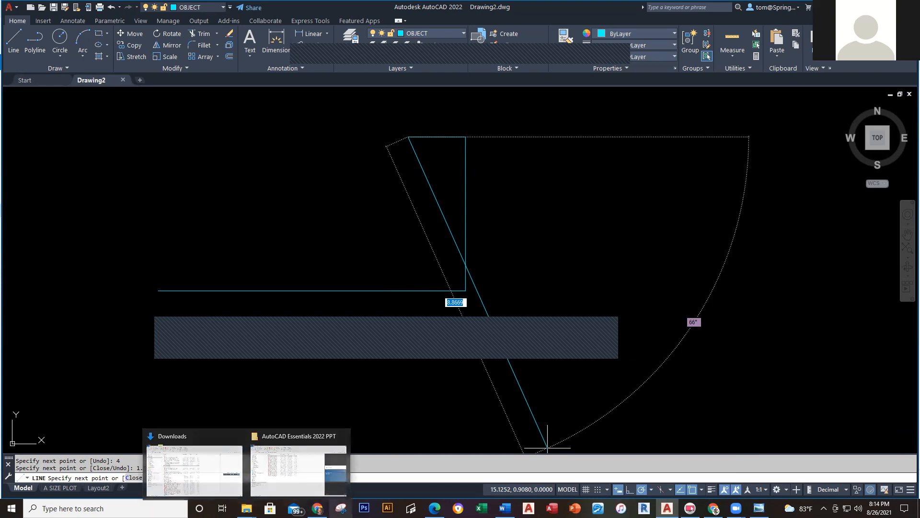
click(317, 508)
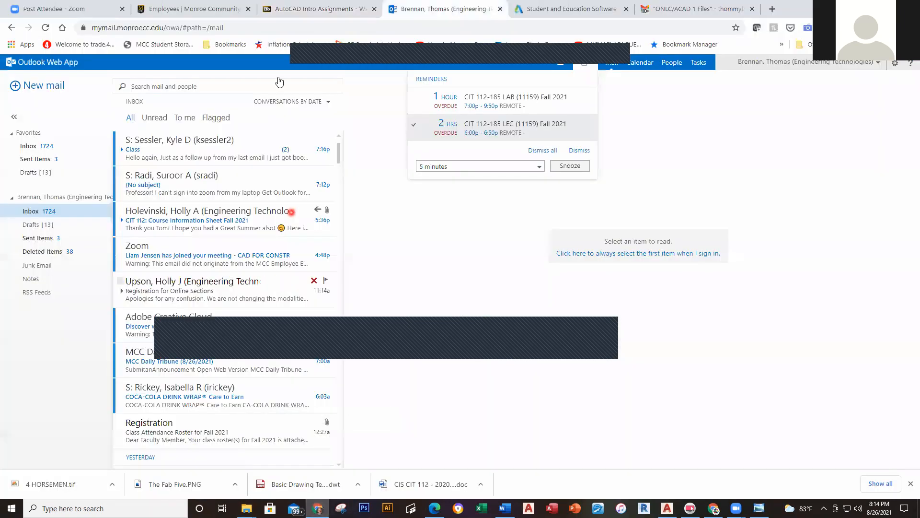
click(276, 15)
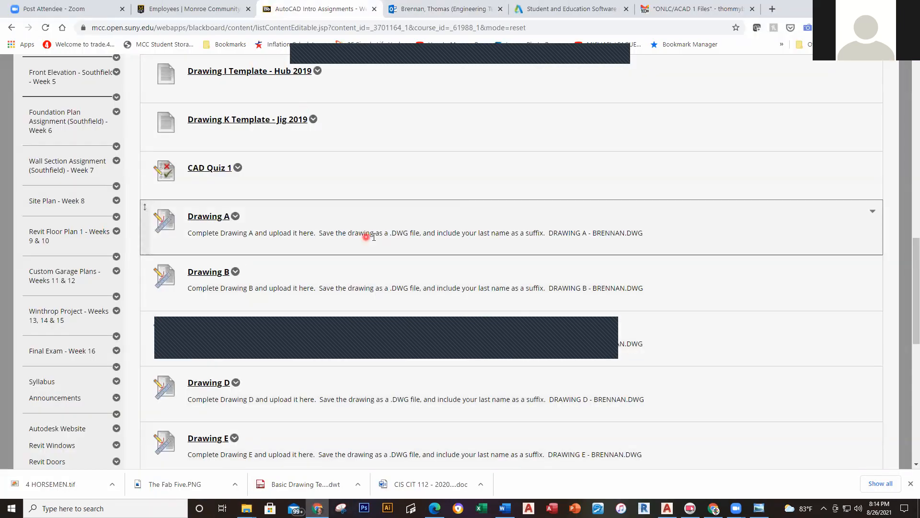
scroll(366, 244, up, 10)
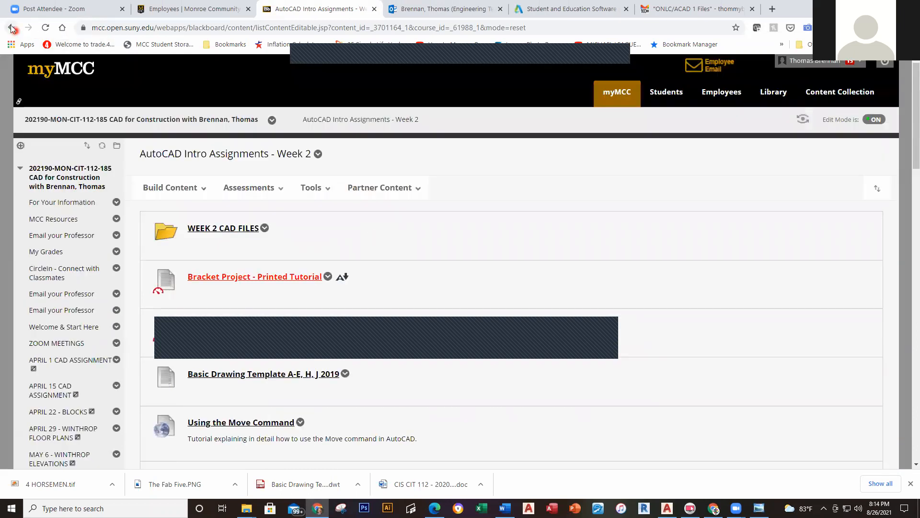
Step: Go back to the practice PDF and fit the page so Drawing A's dimensioned profile shows
click(12, 28)
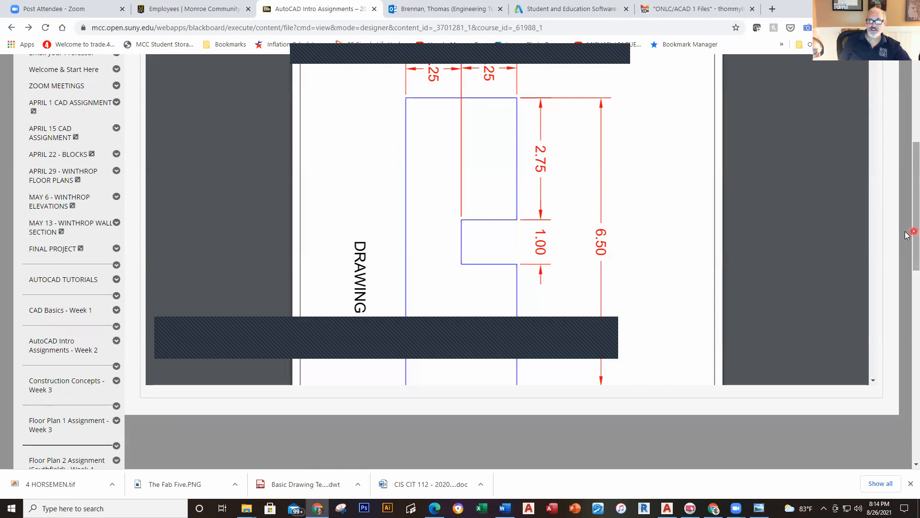
scroll(907, 230, up, 3)
click(562, 133)
scroll(699, 275, down, 1)
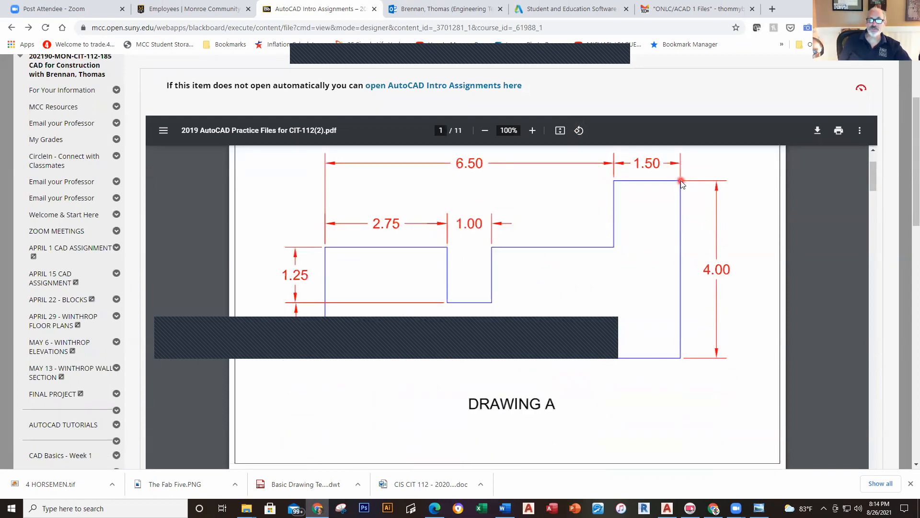
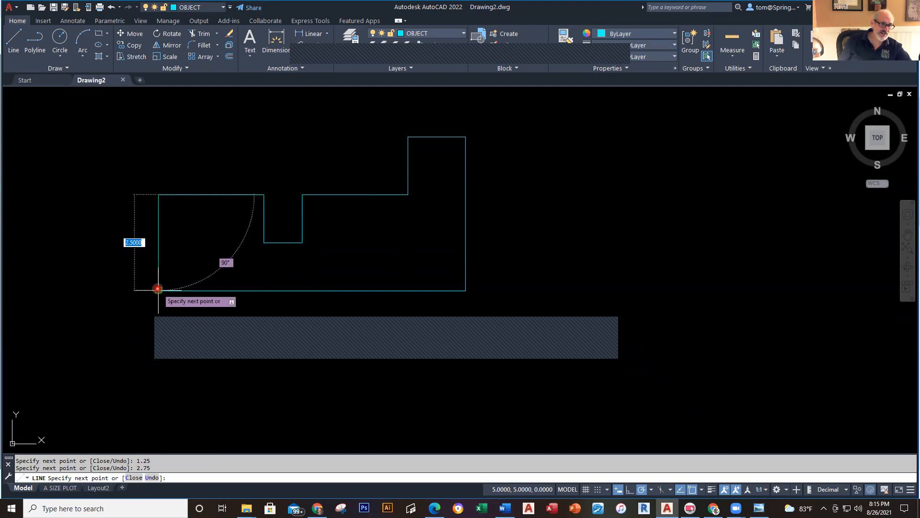
Step: Close the stepped outline at its lower-left corner, end LINE, and pan the view
click(157, 289)
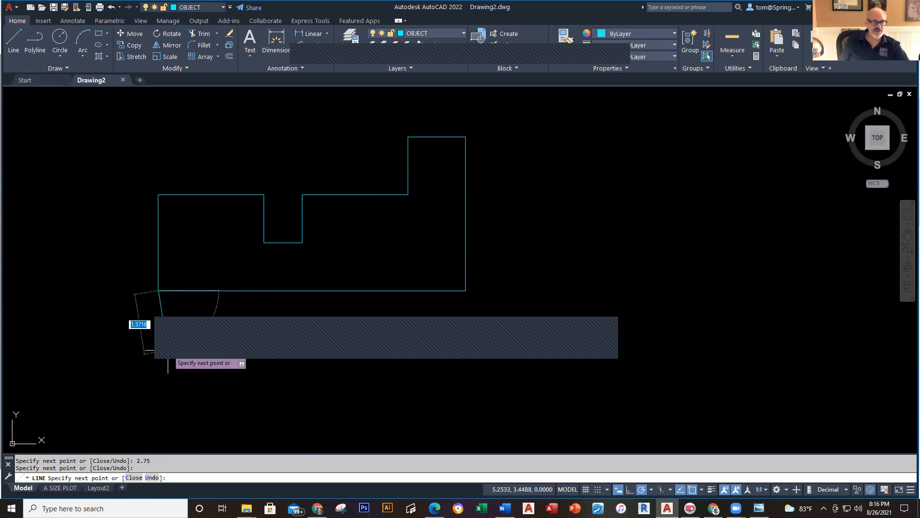
key(Return)
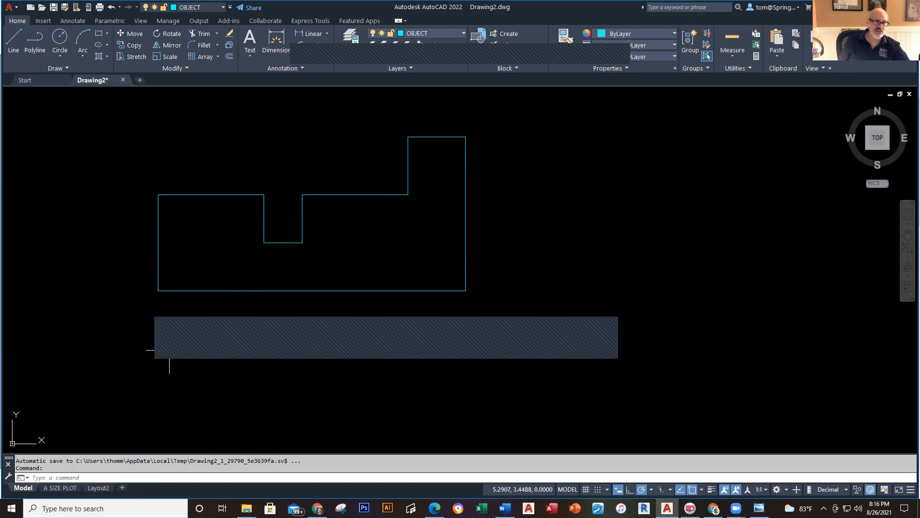
middle_drag(207, 337, 291, 369)
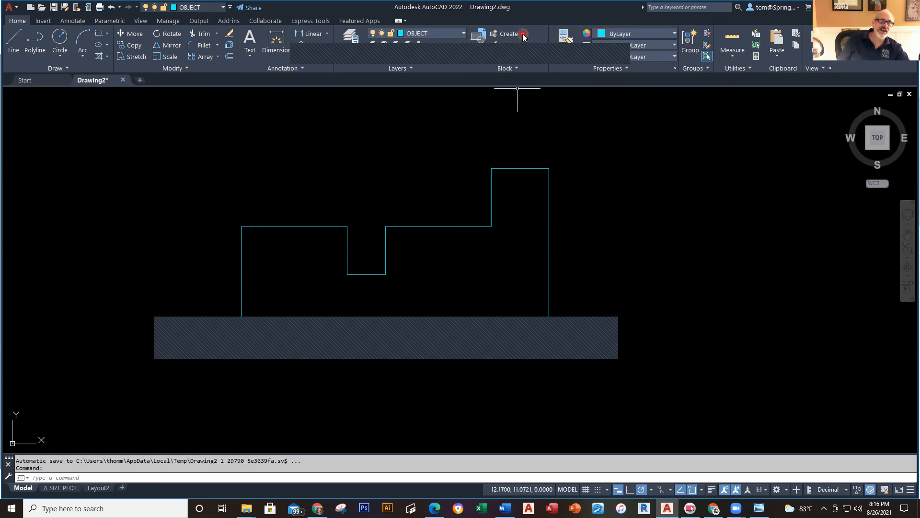
click(111, 9)
click(112, 10)
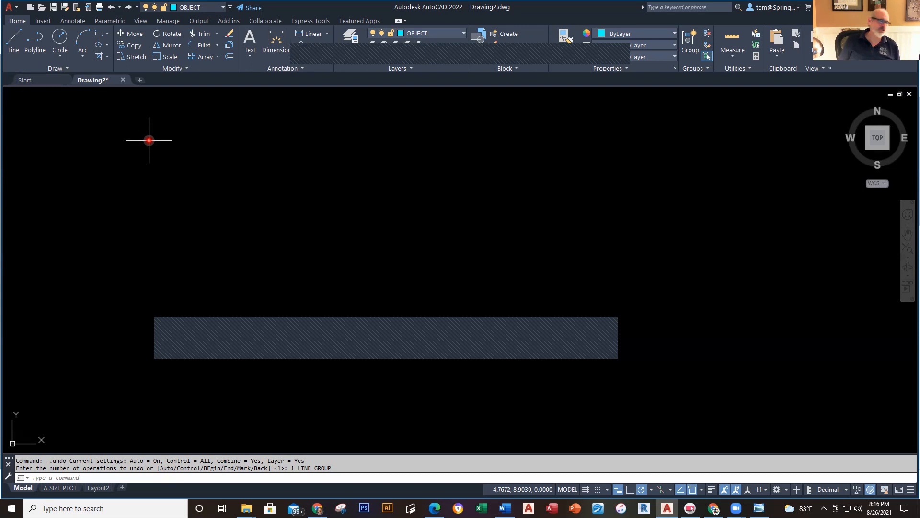
click(130, 7)
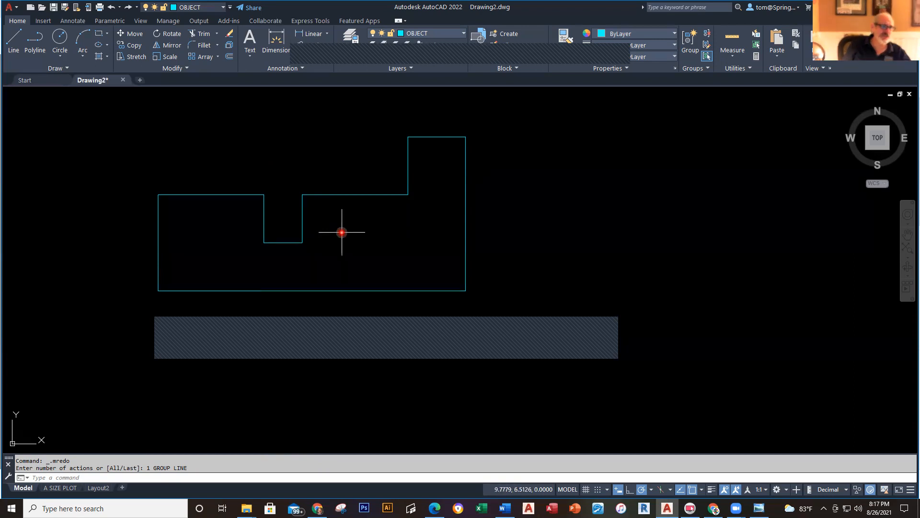
mouse_move(341, 232)
middle_down()
mouse_move(390, 230)
mouse_move(458, 255)
mouse_move(459, 195)
mouse_move(246, 304)
mouse_move(473, 258)
mouse_move(523, 173)
mouse_move(187, 225)
mouse_move(171, 199)
mouse_move(670, 220)
mouse_move(339, 246)
mouse_move(362, 110)
mouse_move(495, 358)
mouse_move(241, 249)
mouse_move(413, 259)
mouse_move(234, 258)
mouse_move(484, 264)
mouse_move(419, 242)
mouse_move(438, 262)
middle_up()
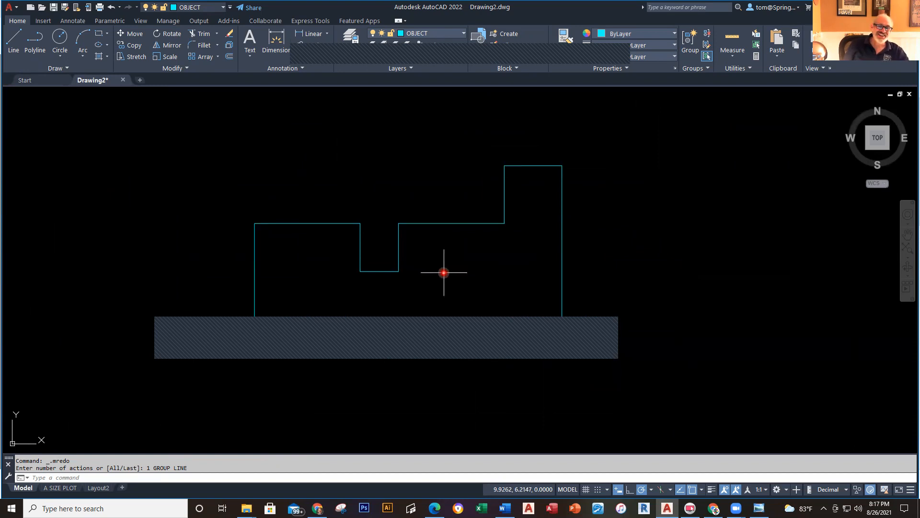
mouse_move(443, 273)
middle_down()
mouse_move(432, 271)
mouse_move(480, 267)
mouse_move(433, 261)
middle_up()
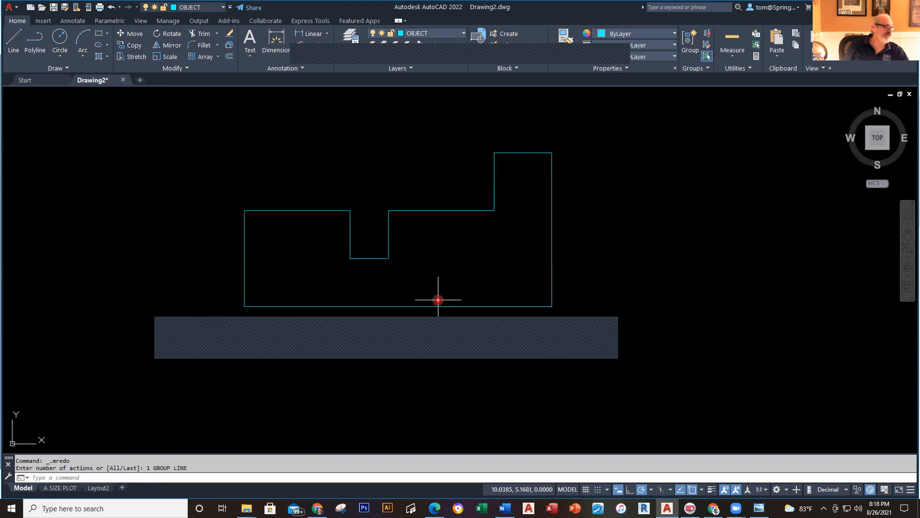
scroll(424, 285, up, 4)
scroll(432, 262, down, 5)
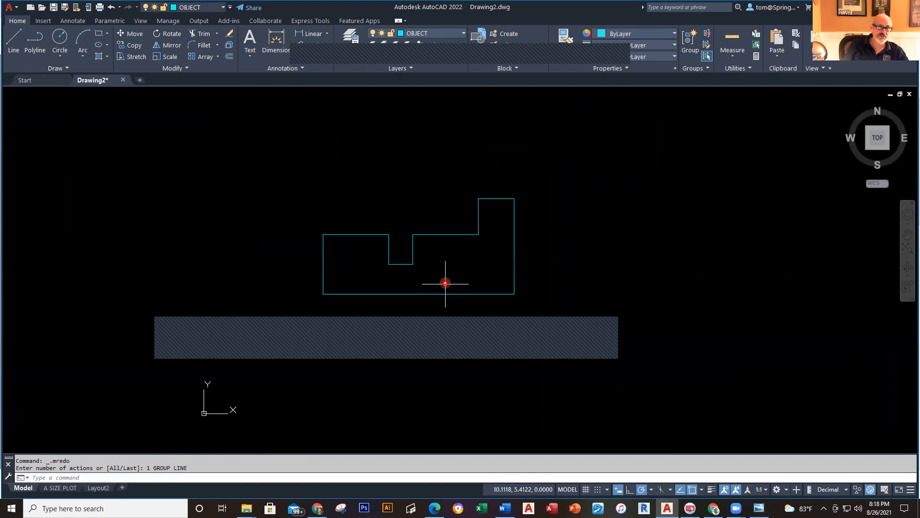
mouse_move(436, 265)
middle_down()
mouse_move(350, 253)
mouse_move(503, 269)
mouse_move(475, 267)
mouse_move(474, 258)
middle_up()
scroll(495, 257, up, 2)
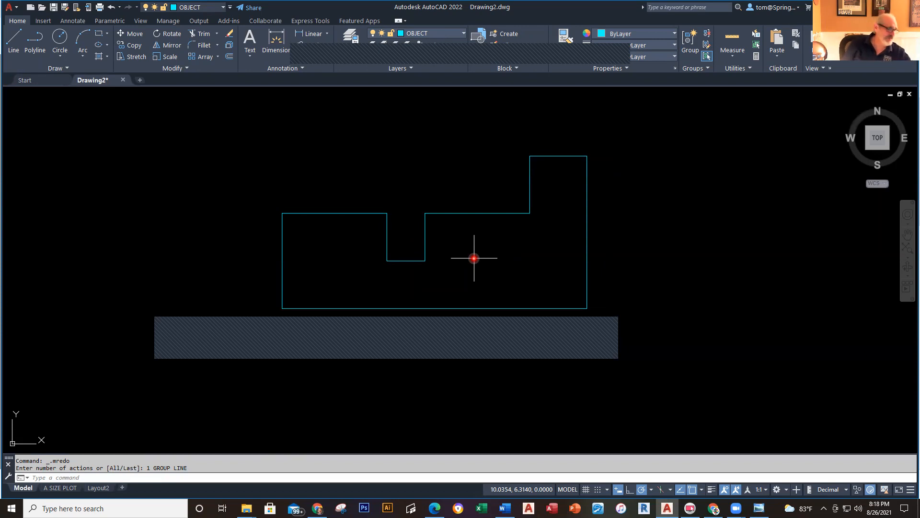
middle_drag(473, 258, 474, 262)
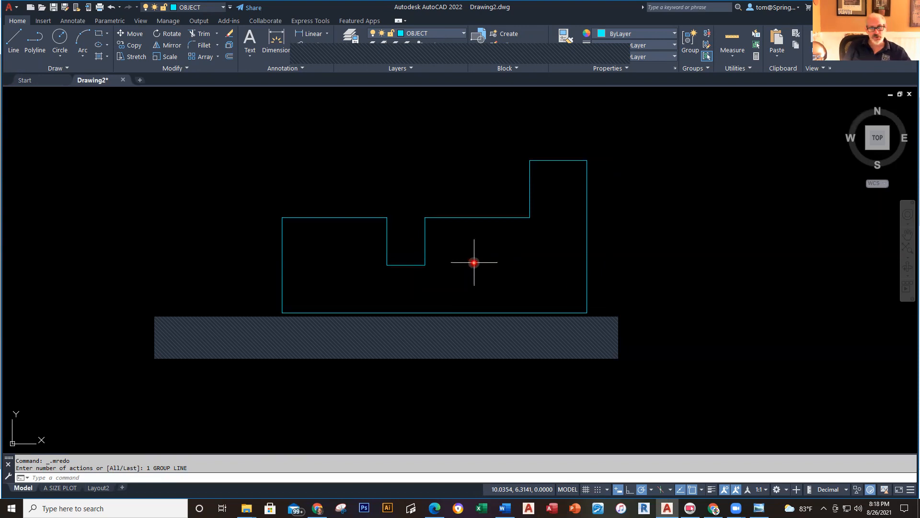
middle_click(647, 286)
middle_click(646, 287)
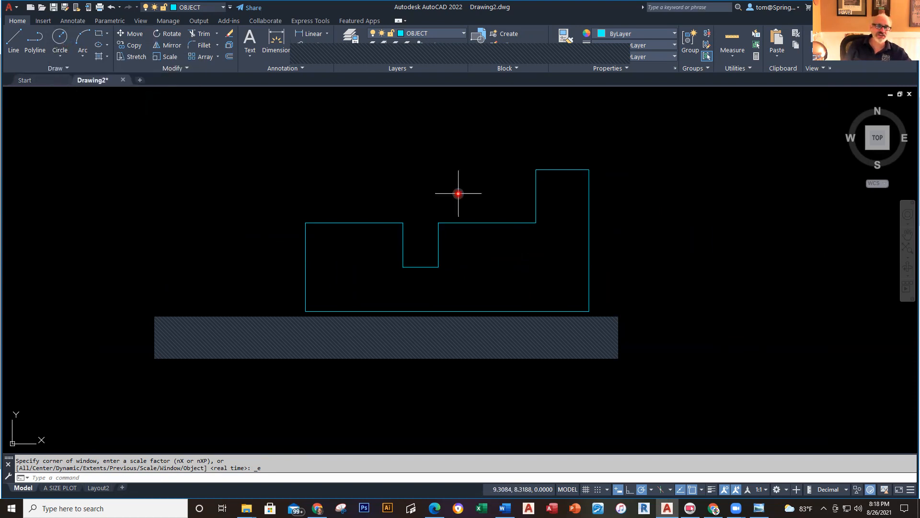
Step: Nudge the view and bring up the navigation bar's zoom options list
mouse_move(473, 177)
middle_down()
mouse_move(490, 196)
mouse_move(505, 187)
mouse_move(480, 193)
middle_up()
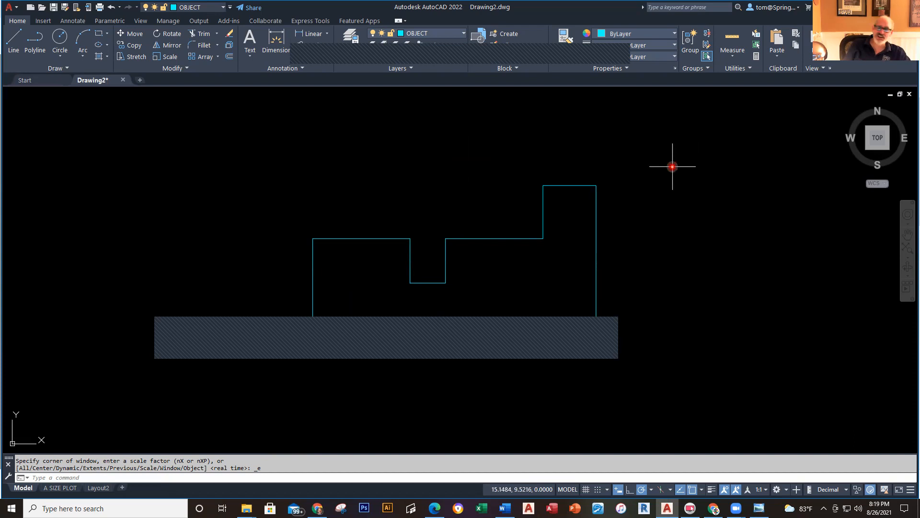
click(907, 258)
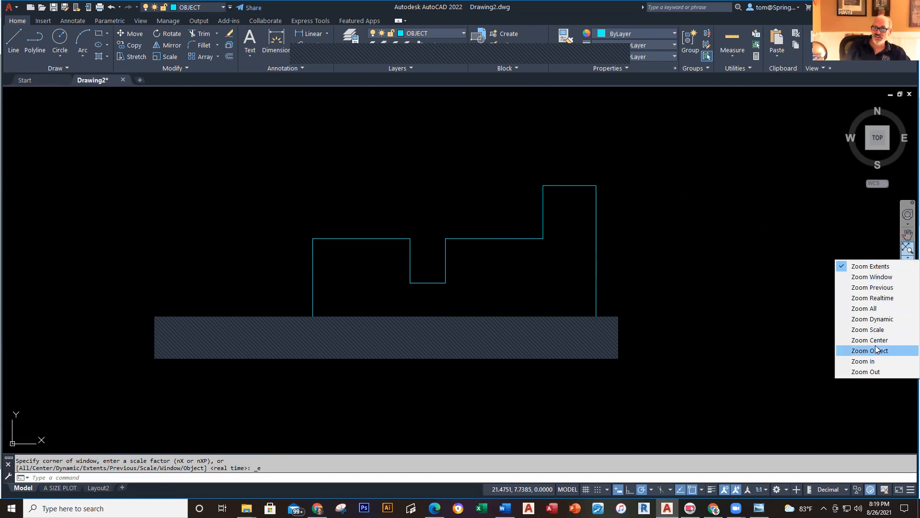
Step: Zoom Window around the stepped profile and pan it into position
click(871, 277)
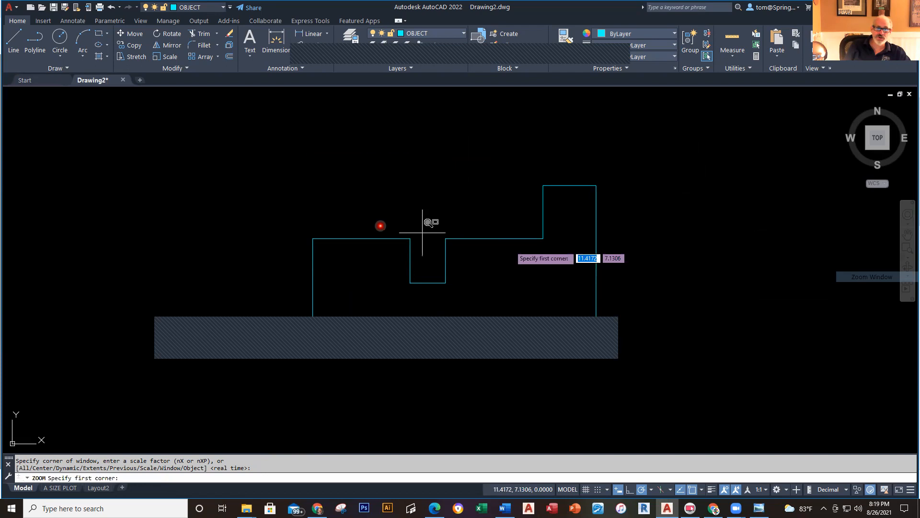
click(188, 115)
click(668, 356)
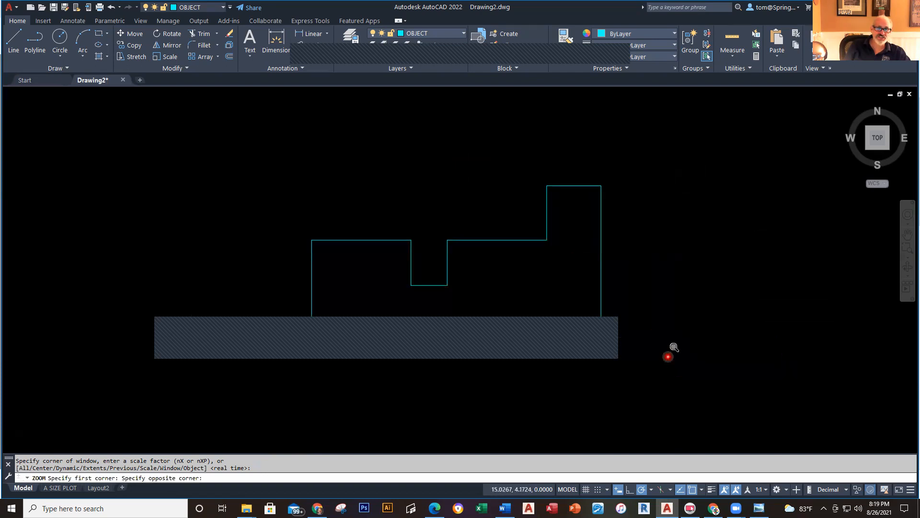
middle_drag(663, 354, 635, 310)
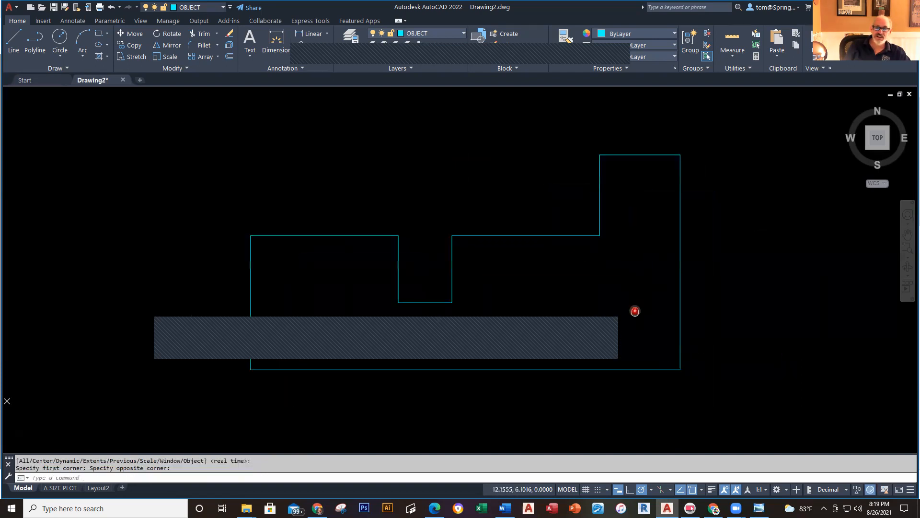
click(906, 240)
mouse_move(779, 267)
mouse_down()
mouse_move(786, 274)
mouse_move(678, 271)
mouse_move(731, 272)
mouse_up()
key(Escape)
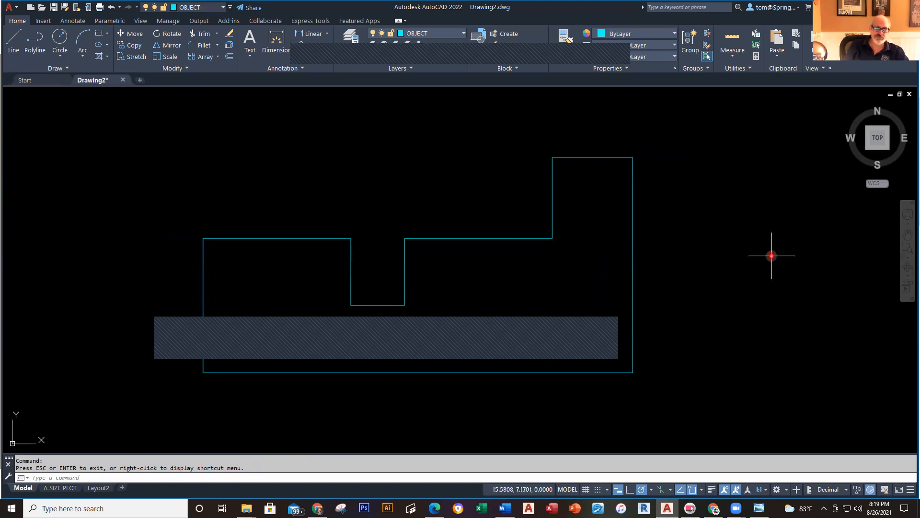
Step: Fine-tune the framing of the profile with the Z and P commands
text(z)
key(Return)
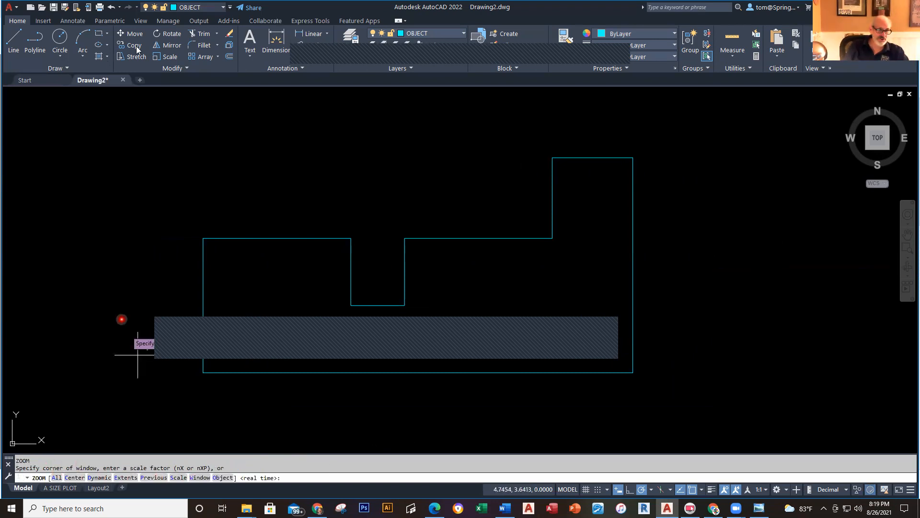
click(139, 116)
key(Escape)
scroll(692, 347, up, 3)
text(p)
key(Return)
drag(633, 331, 597, 302)
key(Escape)
scroll(623, 301, down, 2)
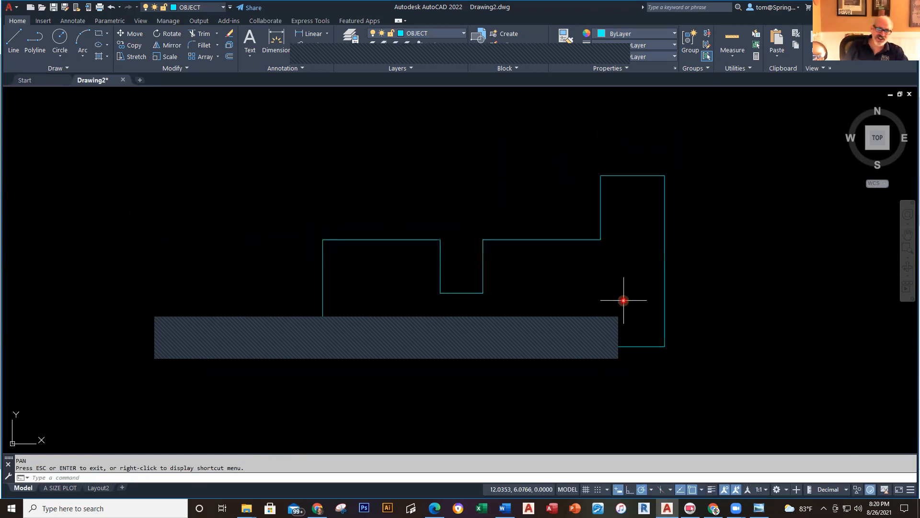
middle_drag(624, 301, 593, 313)
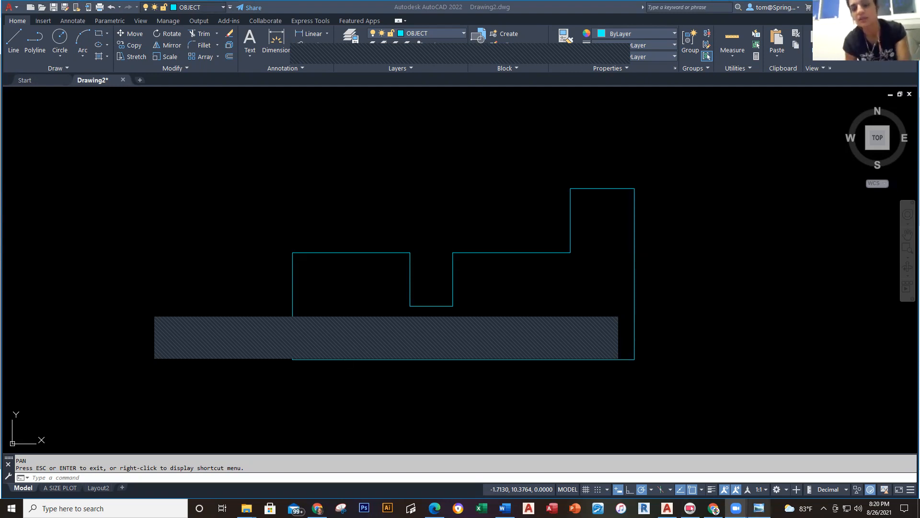
mouse_move(736, 508)
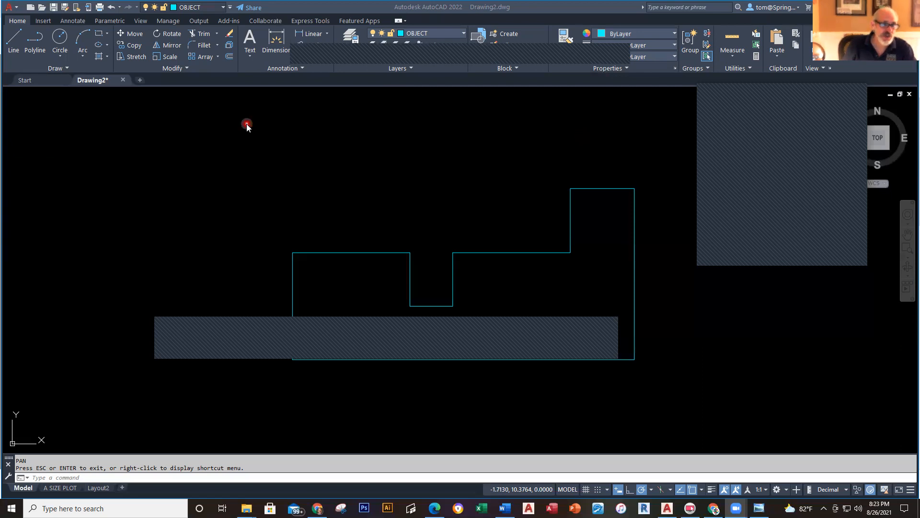
key(Escape)
click(224, 147)
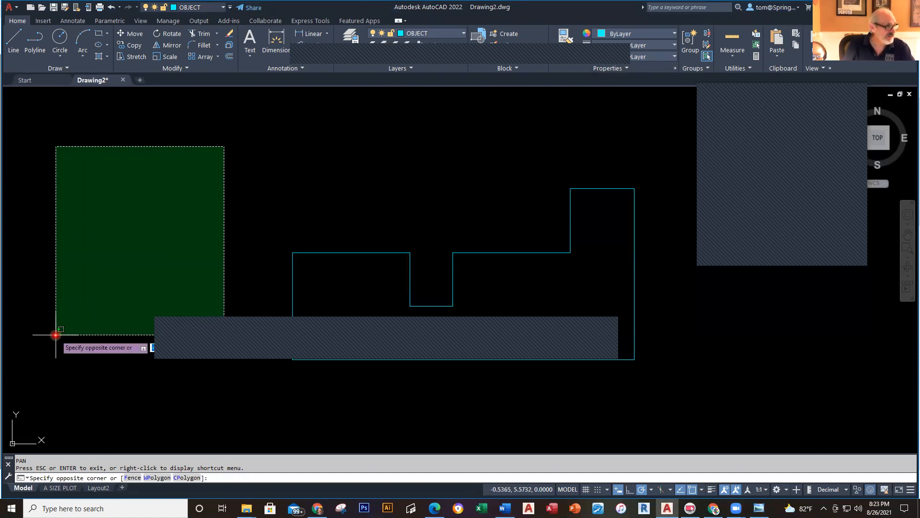
click(211, 152)
click(220, 150)
mouse_move(211, 149)
mouse_down()
mouse_move(154, 316)
mouse_move(257, 211)
mouse_move(281, 127)
mouse_move(275, 143)
mouse_up()
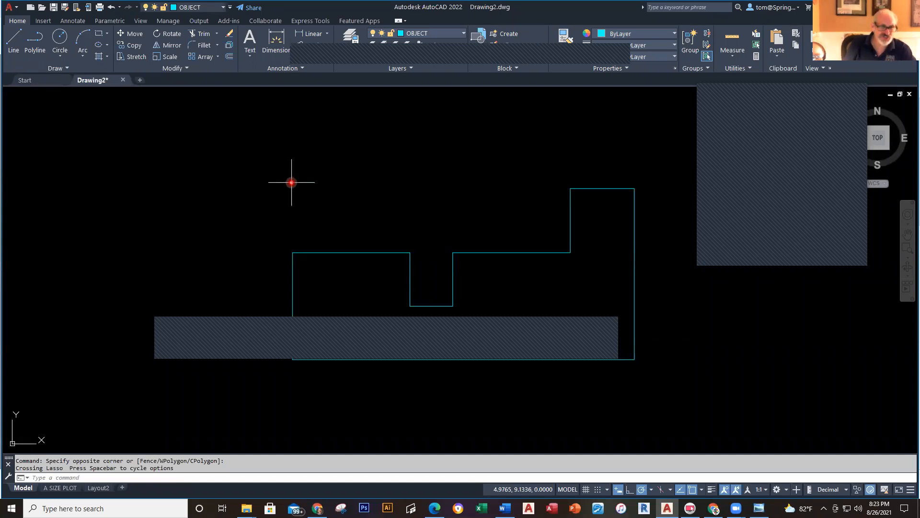
click(236, 119)
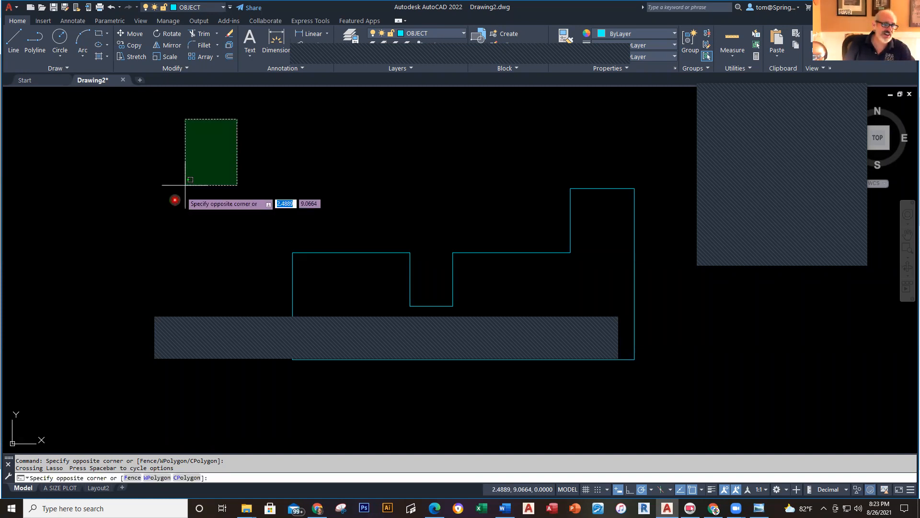
click(109, 336)
click(468, 188)
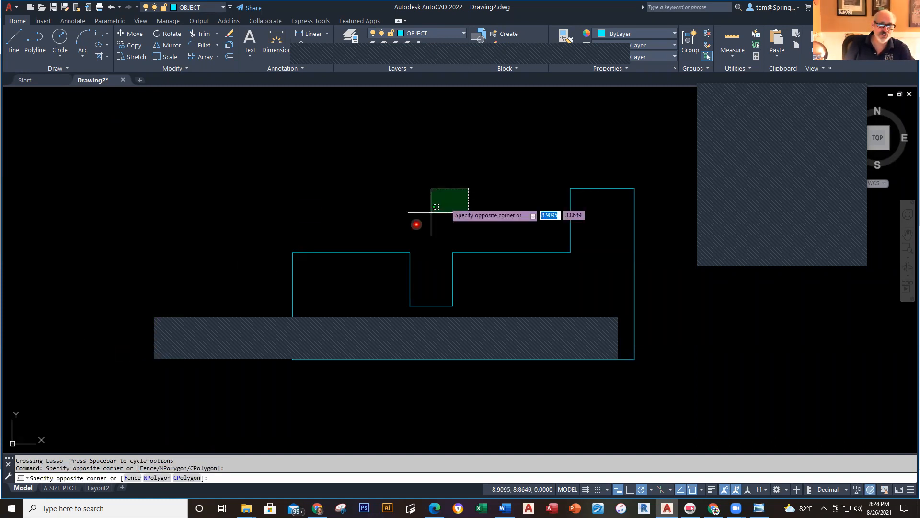
click(163, 411)
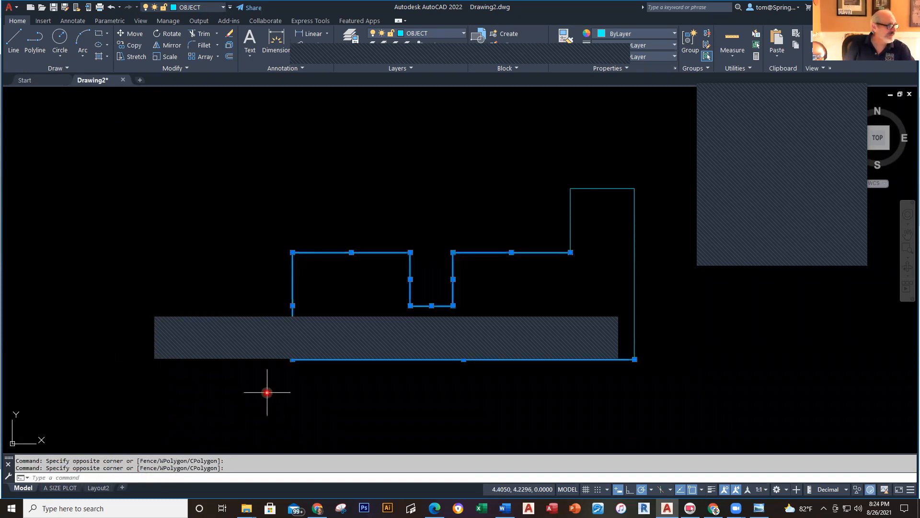
key(Escape)
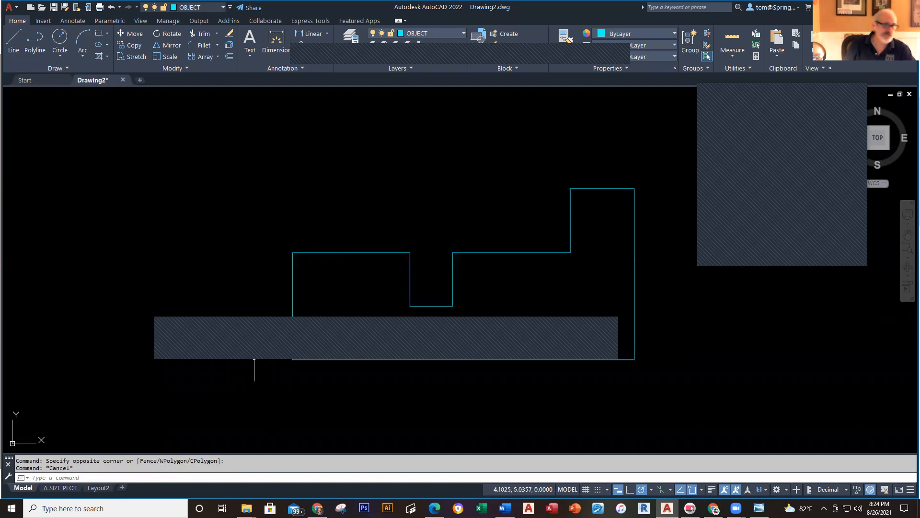
click(217, 138)
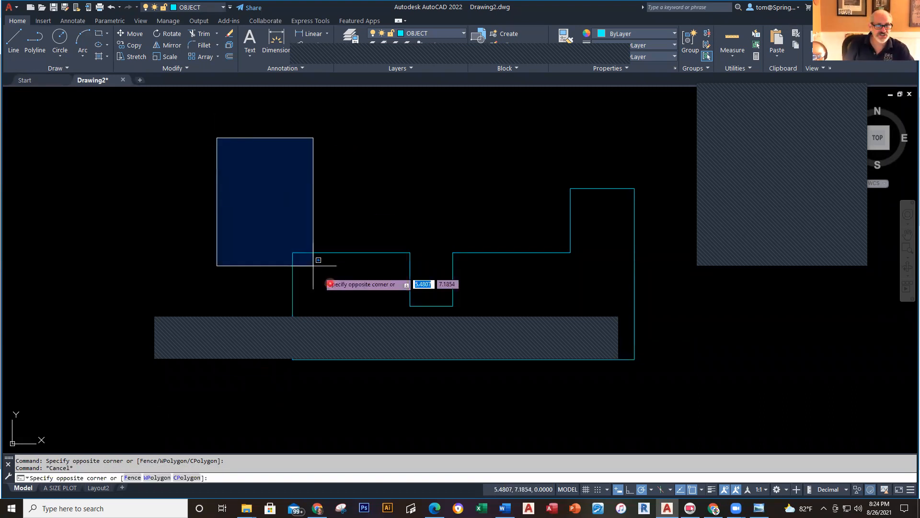
click(263, 207)
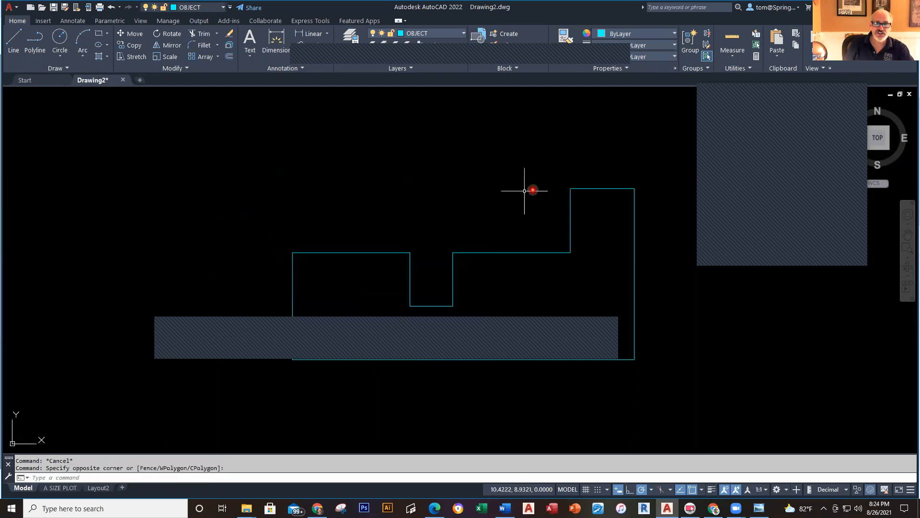
click(667, 143)
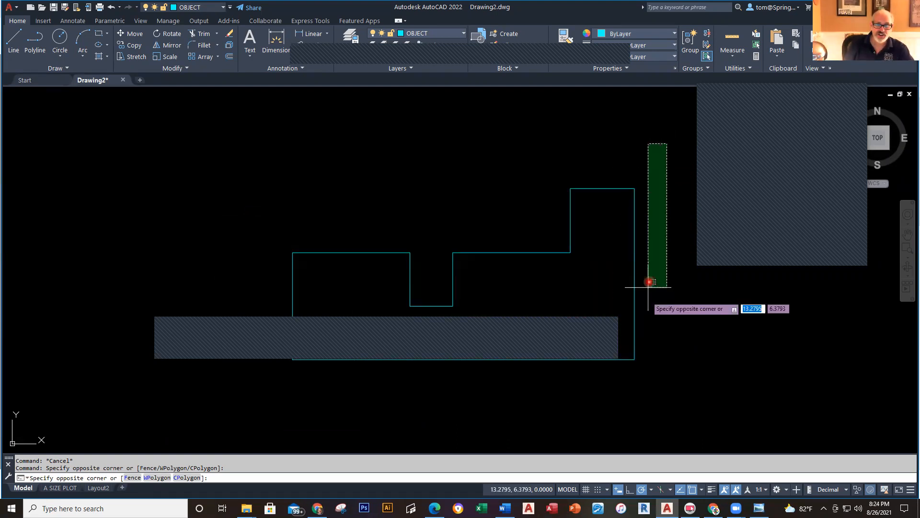
click(648, 287)
click(201, 153)
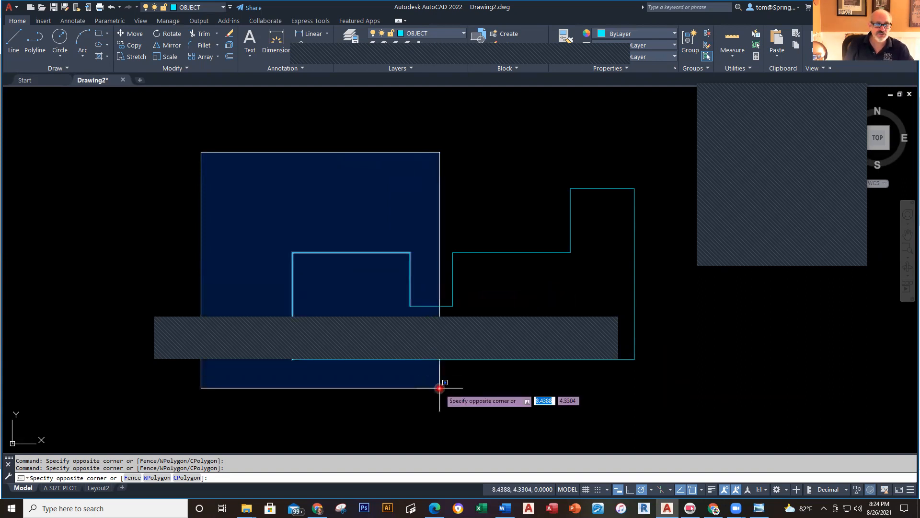
click(425, 196)
mouse_move(600, 127)
mouse_down()
mouse_move(488, 239)
mouse_move(662, 322)
mouse_move(651, 123)
mouse_move(600, 126)
mouse_up()
key(Escape)
mouse_move(194, 162)
mouse_down()
mouse_move(258, 316)
mouse_move(168, 201)
mouse_move(162, 259)
mouse_move(210, 361)
mouse_move(258, 312)
mouse_up()
key(Escape)
key(Escape)
click(236, 173)
mouse_move(237, 173)
mouse_down()
mouse_move(213, 222)
mouse_move(283, 174)
mouse_move(279, 132)
mouse_move(323, 176)
mouse_move(361, 304)
mouse_move(160, 283)
mouse_move(134, 270)
mouse_move(144, 205)
mouse_up()
key(Escape)
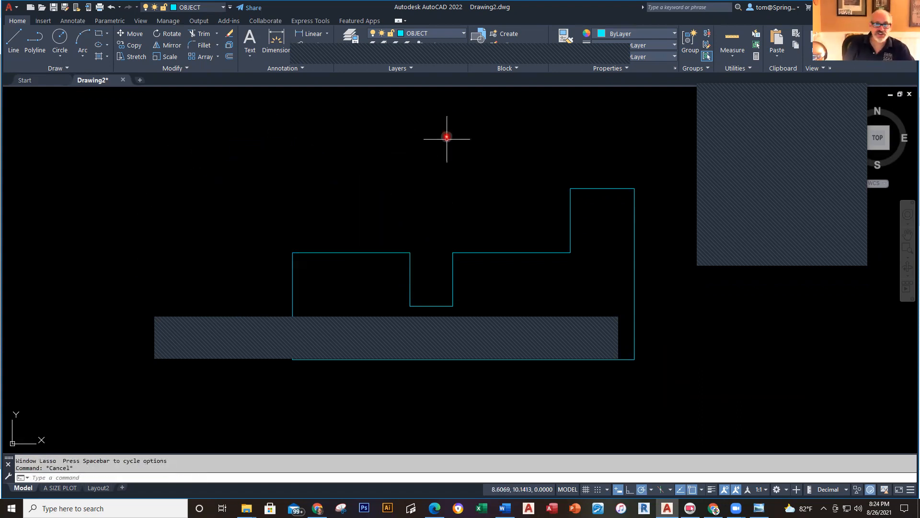
middle_drag(424, 189, 398, 214)
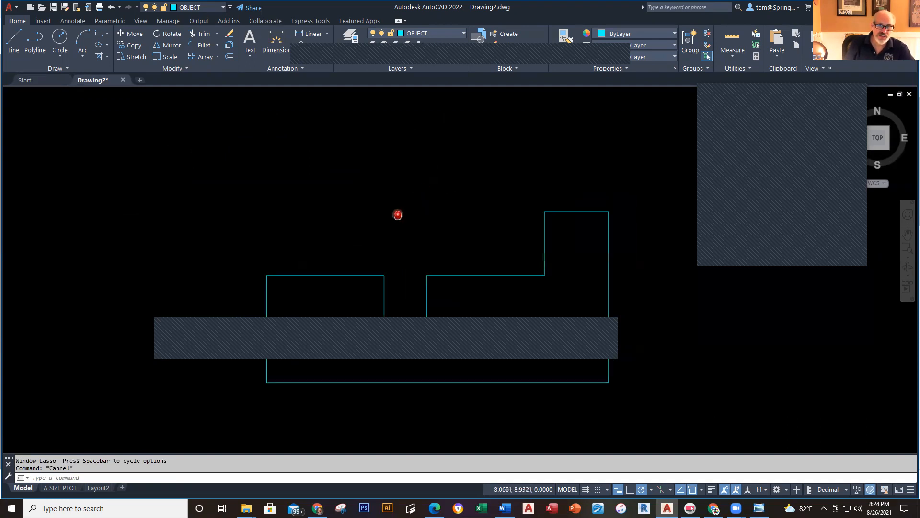
mouse_move(372, 177)
middle_down()
mouse_move(243, 191)
mouse_move(376, 181)
middle_up()
click(377, 181)
key(Escape)
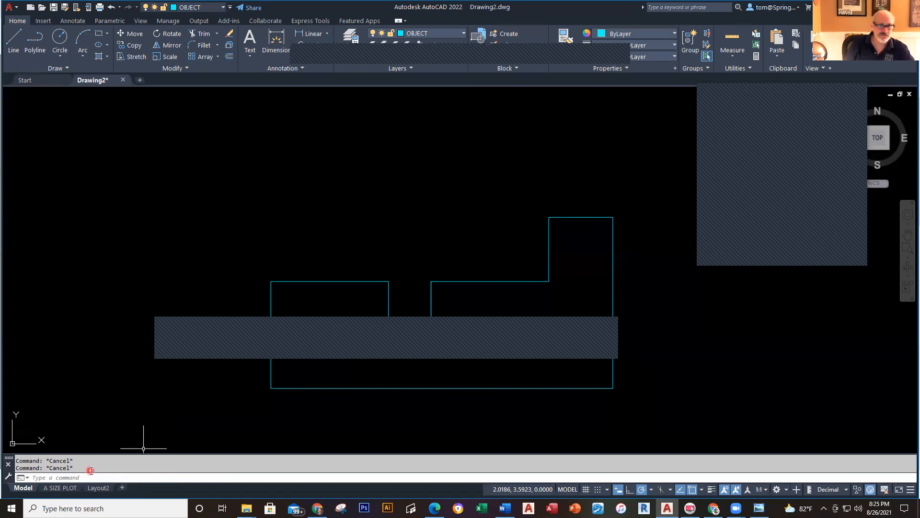
click(613, 272)
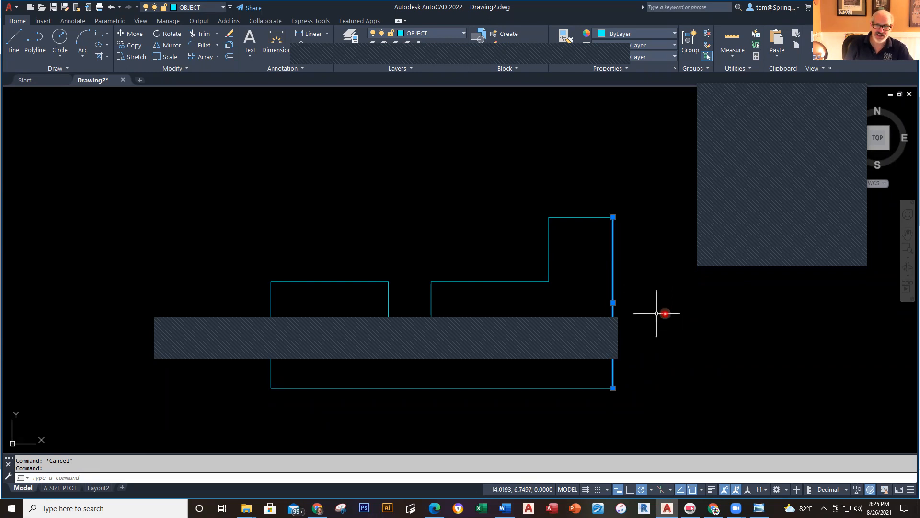
mouse_move(613, 388)
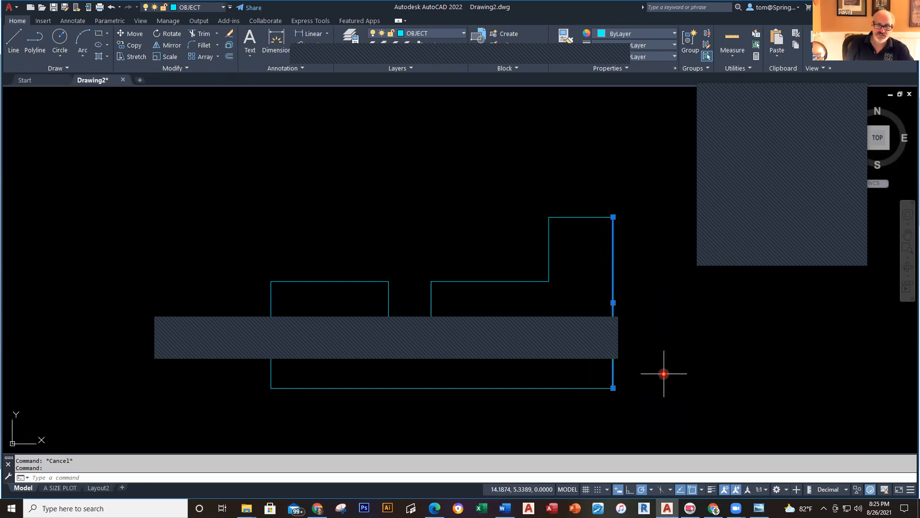
key(Escape)
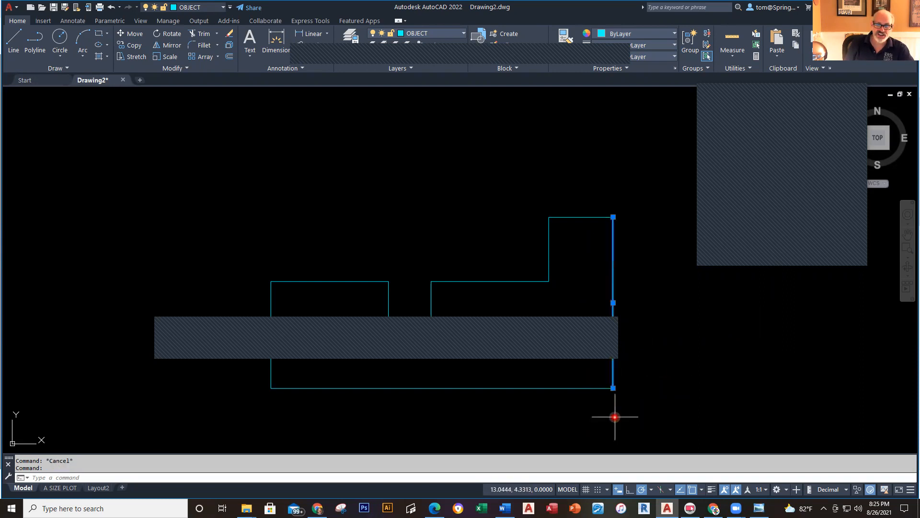
click(582, 388)
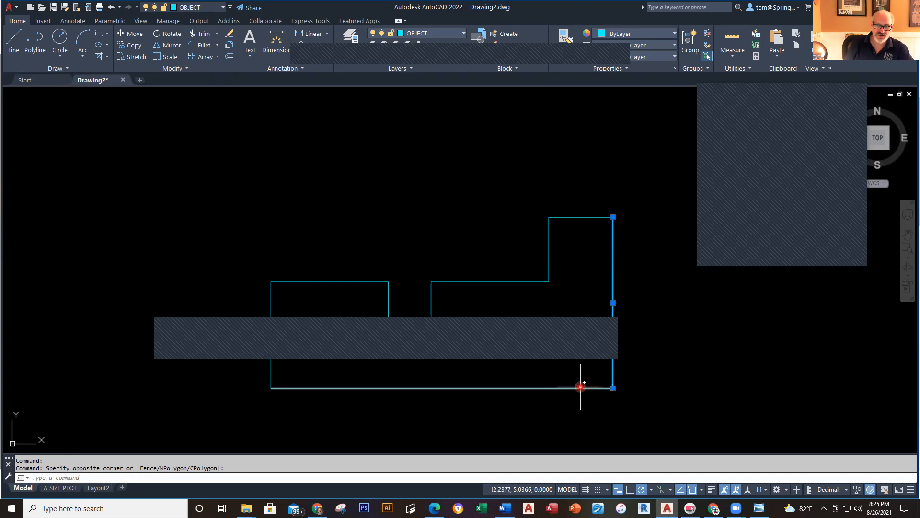
click(563, 416)
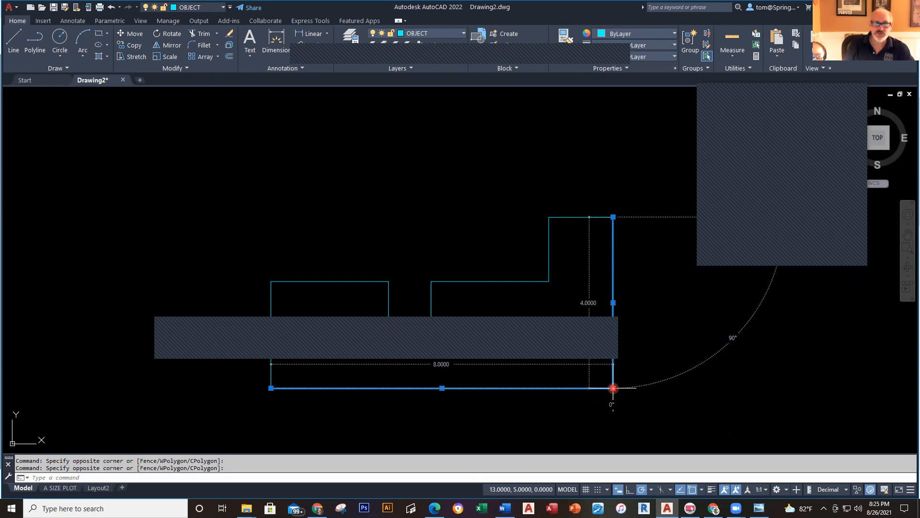
key(Escape)
key(Escape)
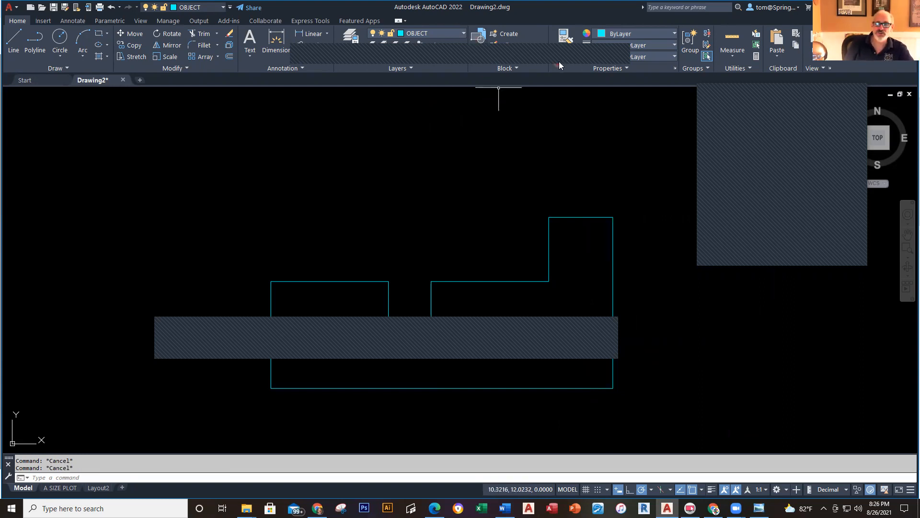
click(736, 57)
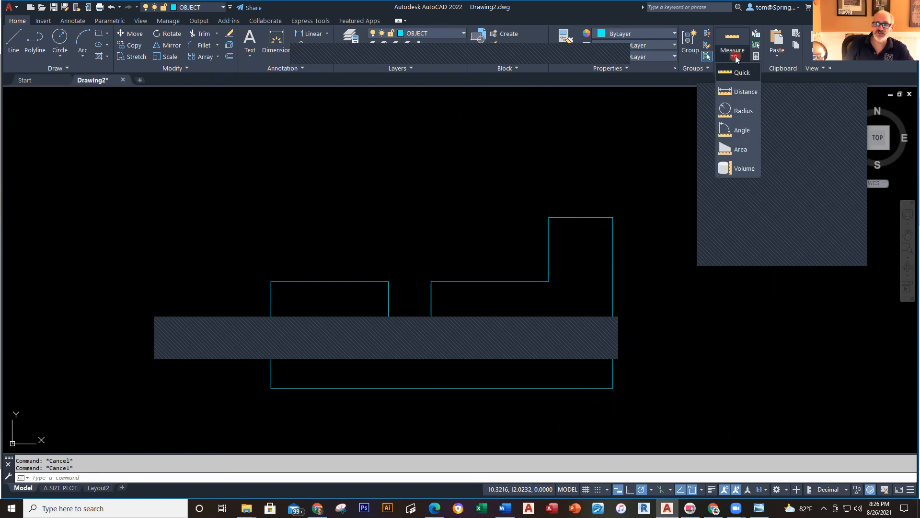
click(745, 92)
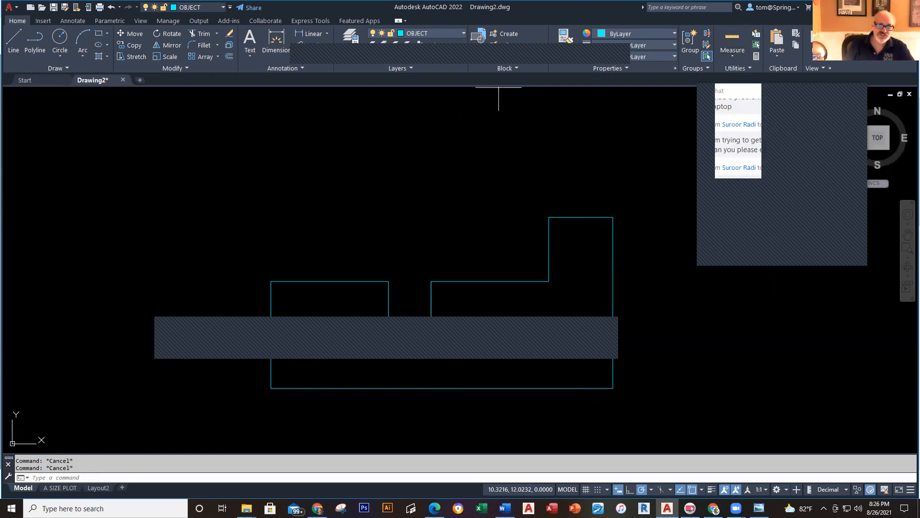
click(613, 217)
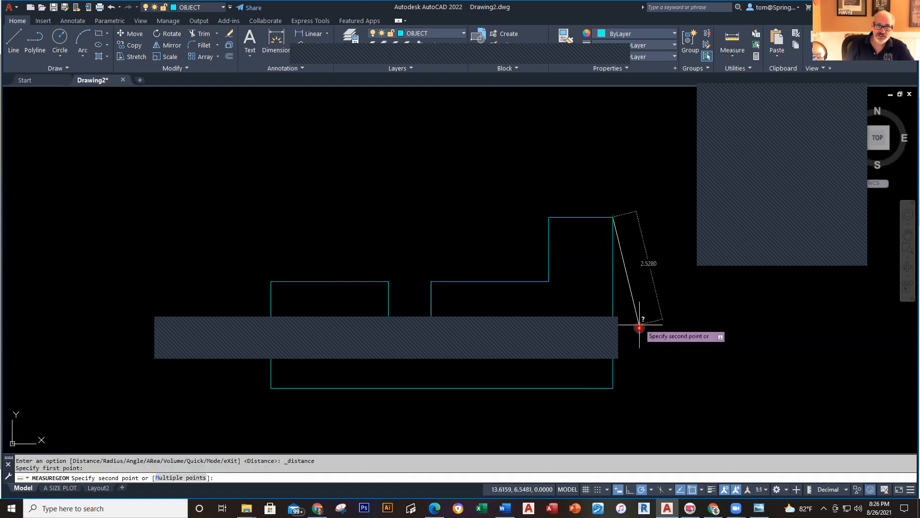
click(613, 386)
key(Escape)
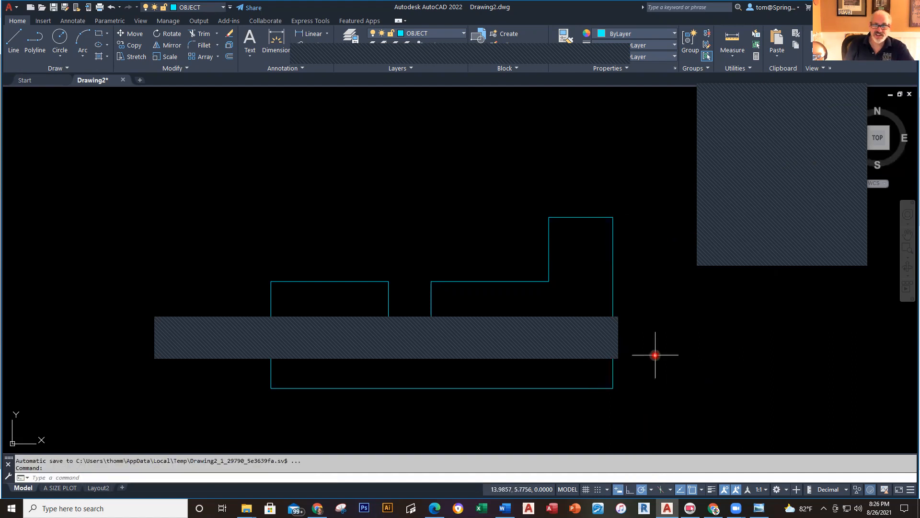
Step: Make DIMENSIONS the current layer and add the 4.00 height on the right side
click(464, 34)
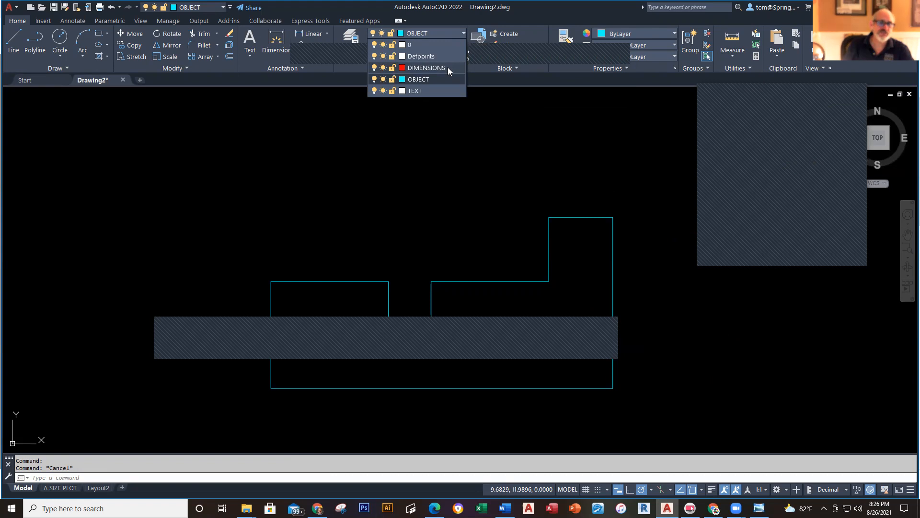
click(440, 69)
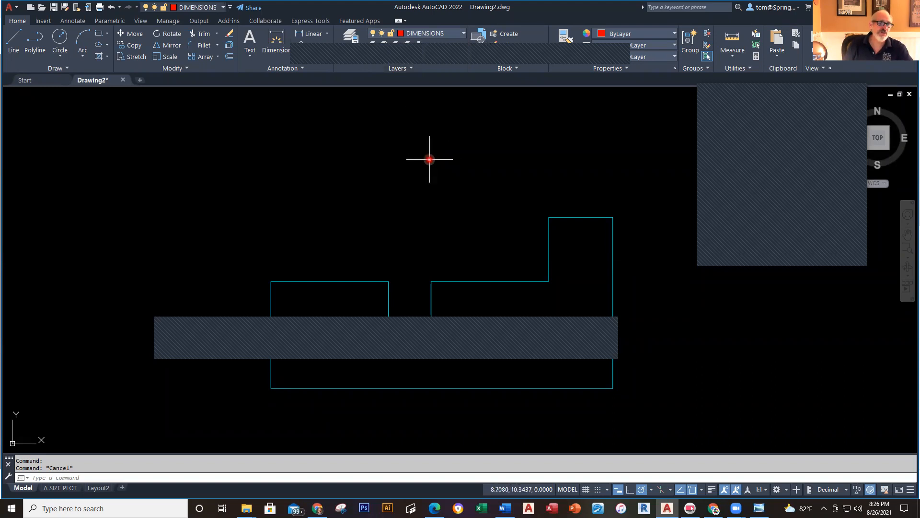
click(328, 35)
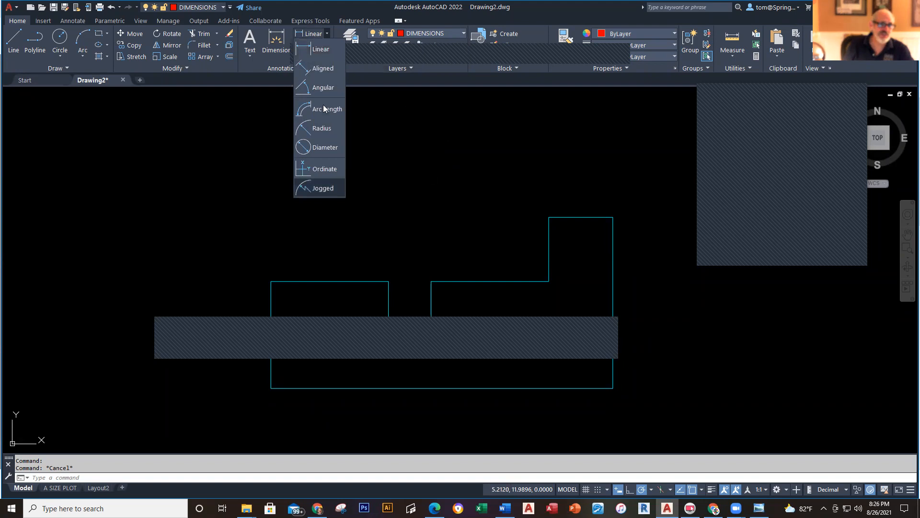
click(320, 49)
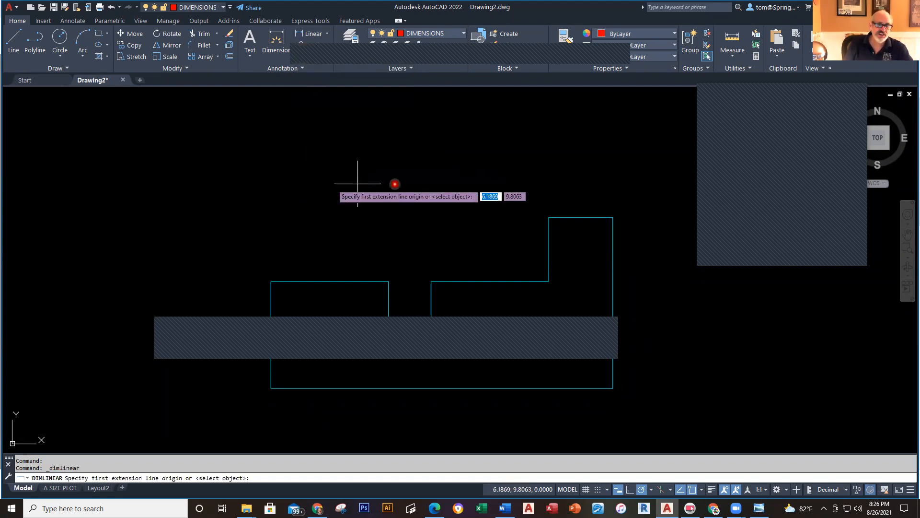
click(613, 214)
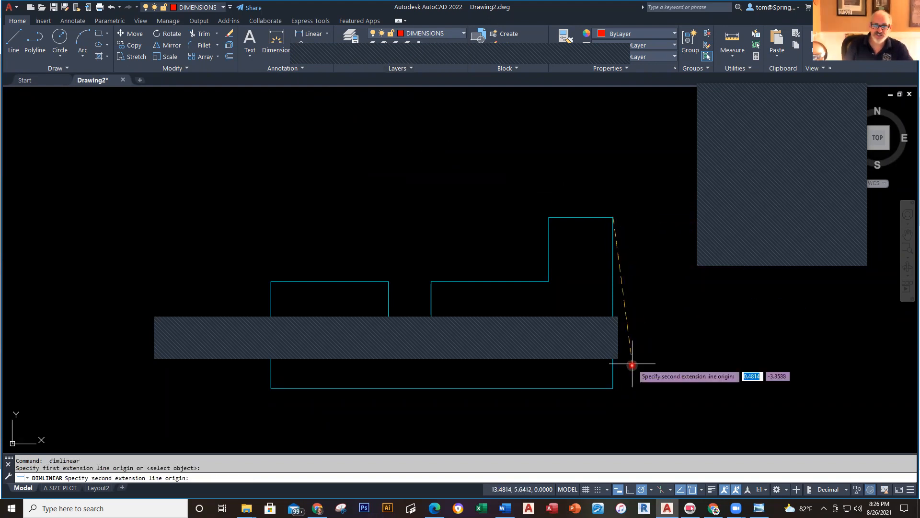
click(610, 388)
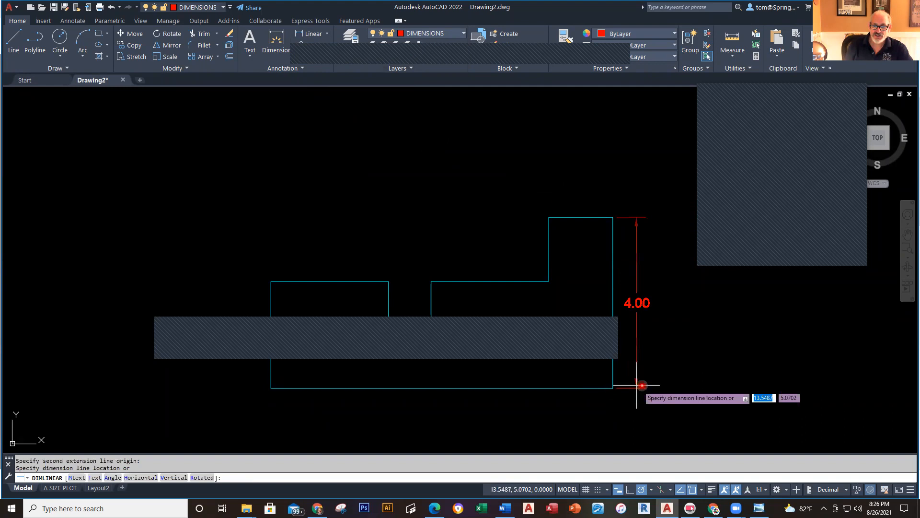
click(669, 381)
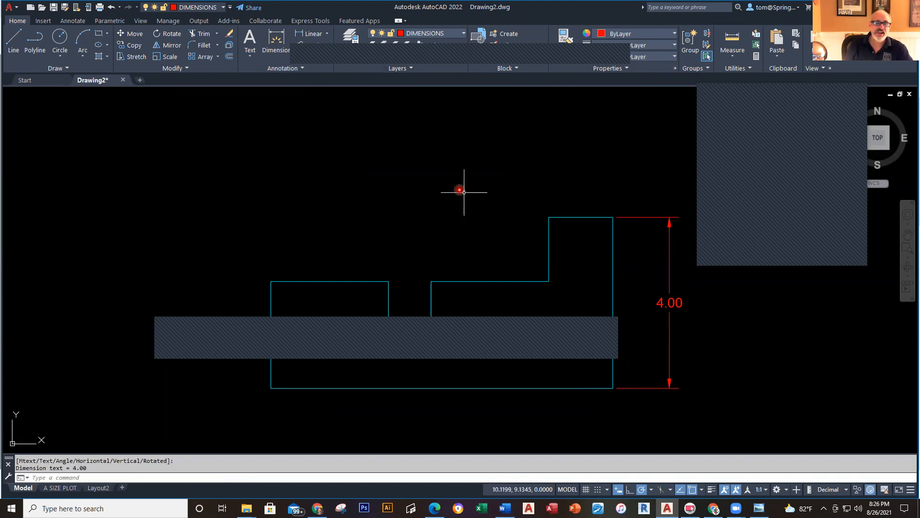
Step: Add the 1.50 linear dimension above the top step
click(313, 35)
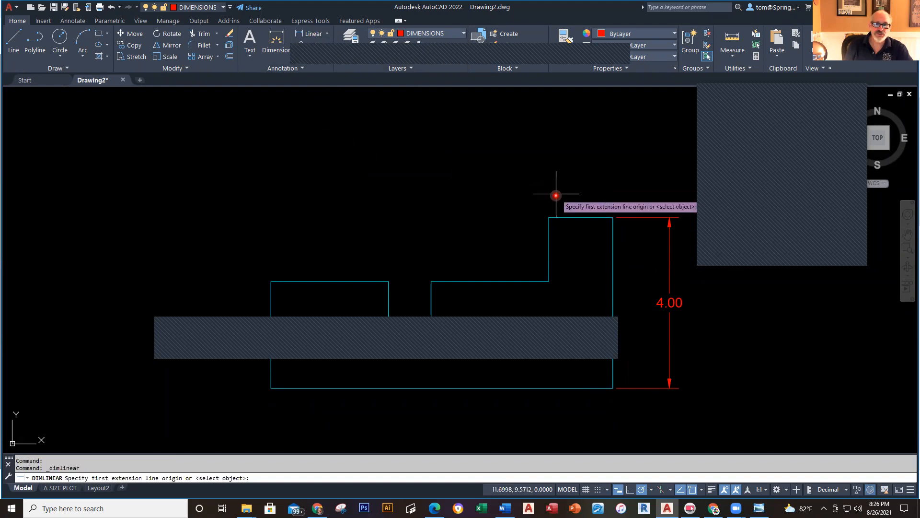
click(548, 217)
click(612, 217)
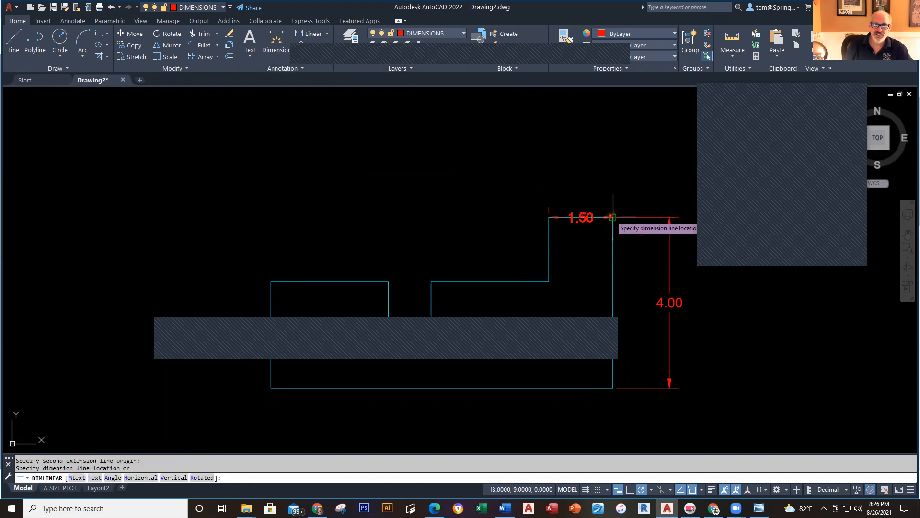
click(608, 162)
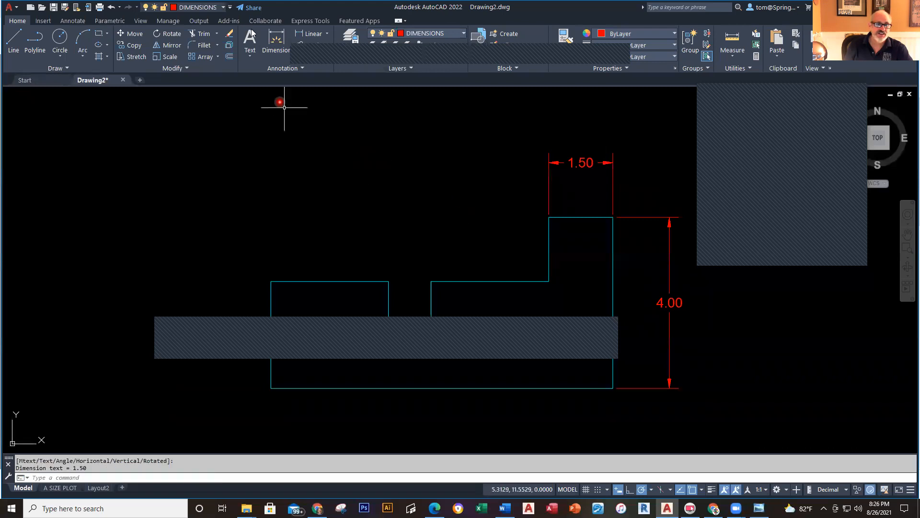
Step: Add the 6.50 width dimension in line with the 1.50 dimension
click(310, 38)
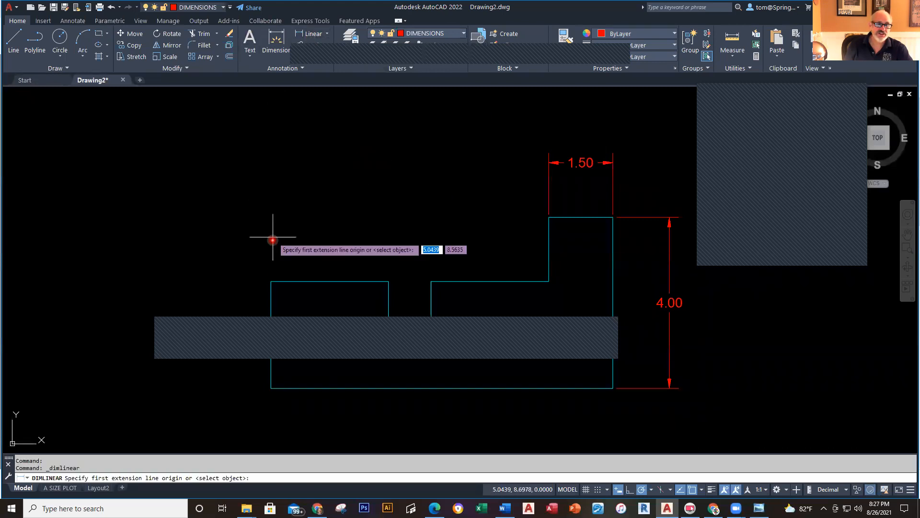
click(270, 280)
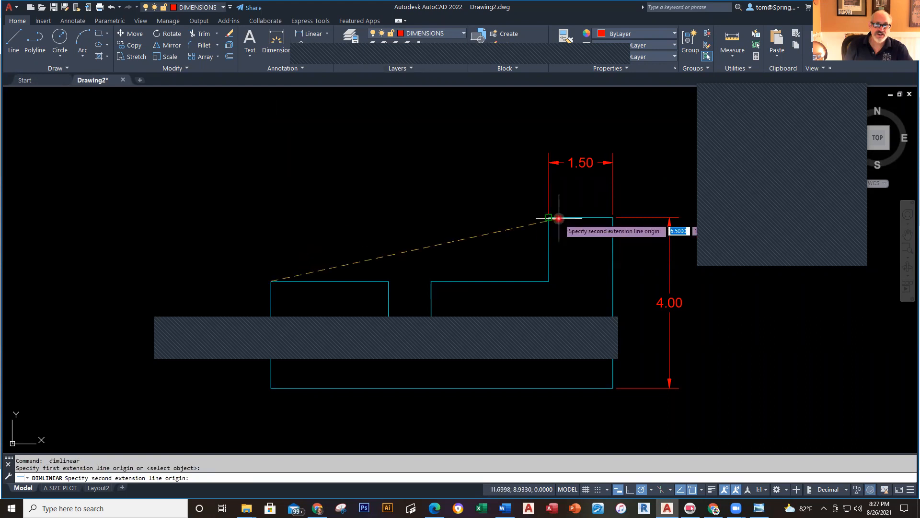
click(548, 217)
scroll(544, 185, up, 4)
scroll(540, 177, up, 2)
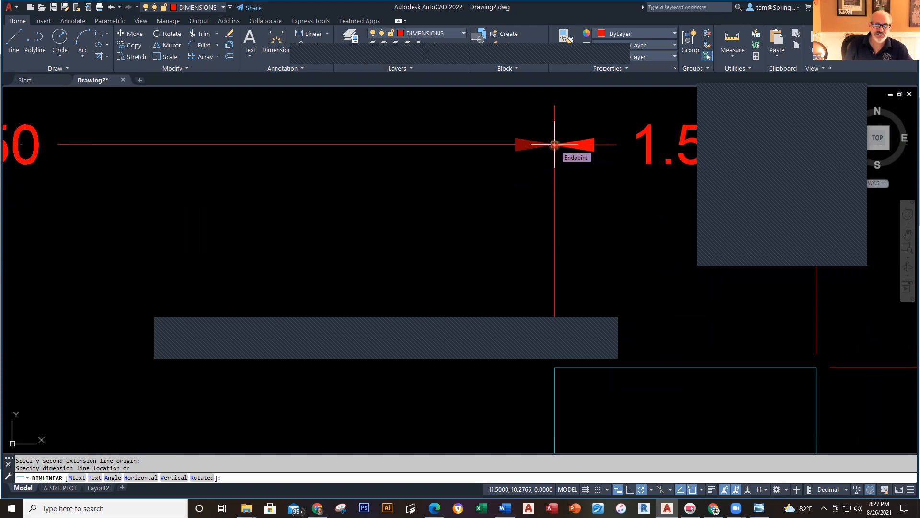
click(555, 144)
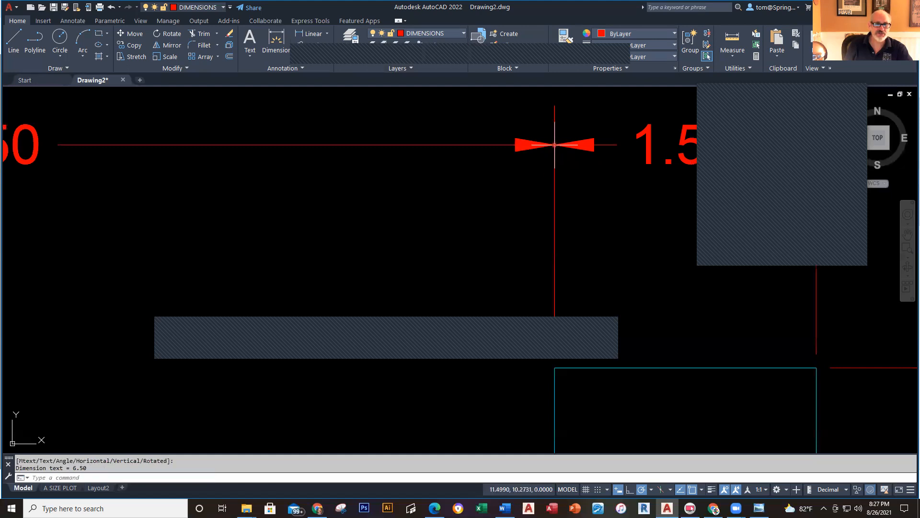
key(Escape)
scroll(355, 258, down, 2)
scroll(354, 258, down, 2)
middle_drag(349, 273, 514, 185)
middle_drag(435, 225, 430, 193)
Step: Repeat the linear dimension to add a 2.75 dimension across the upper-left section
right_click(144, 168)
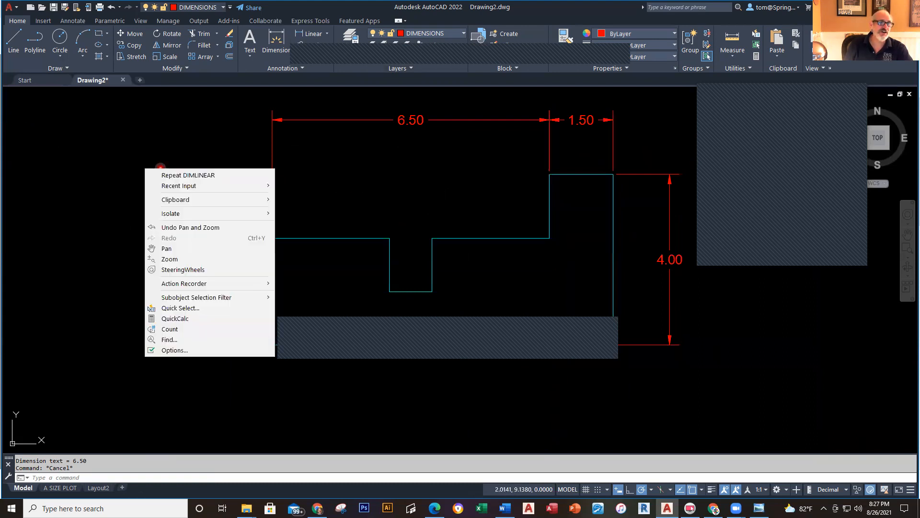
click(163, 155)
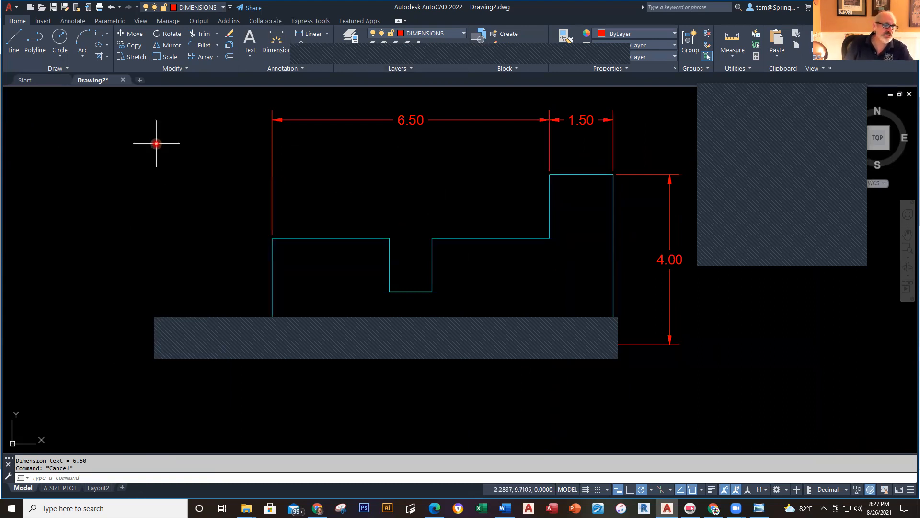
right_click(145, 144)
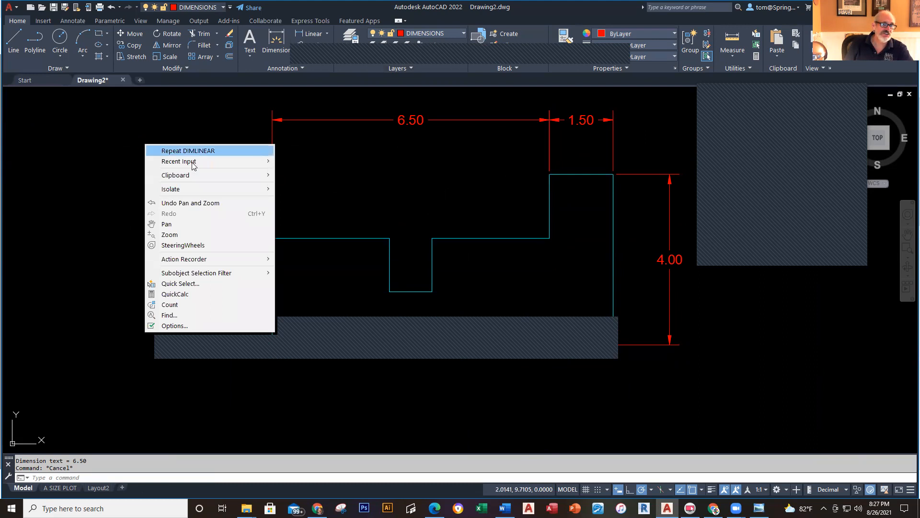
mouse_move(193, 166)
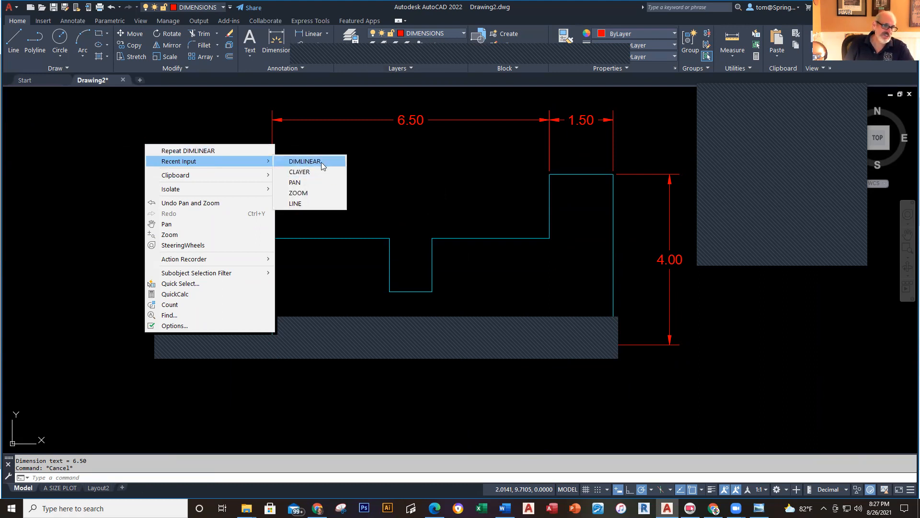
click(321, 162)
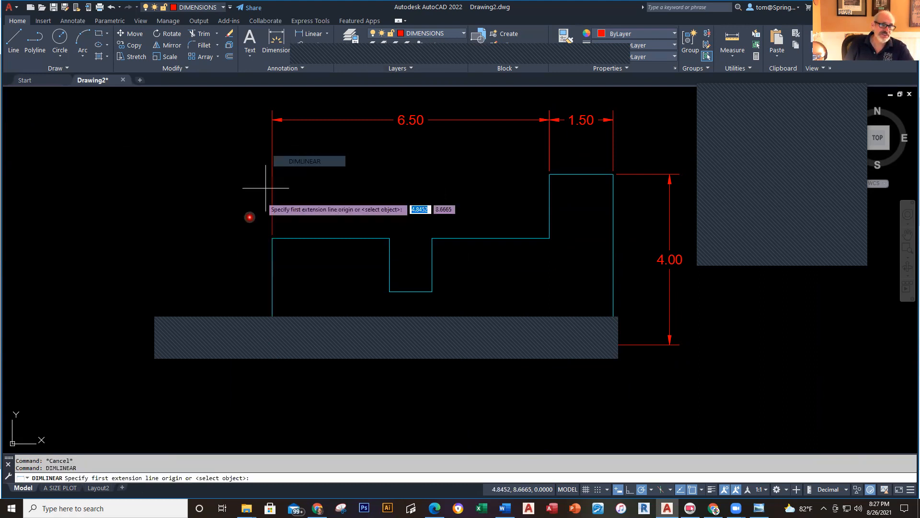
click(270, 238)
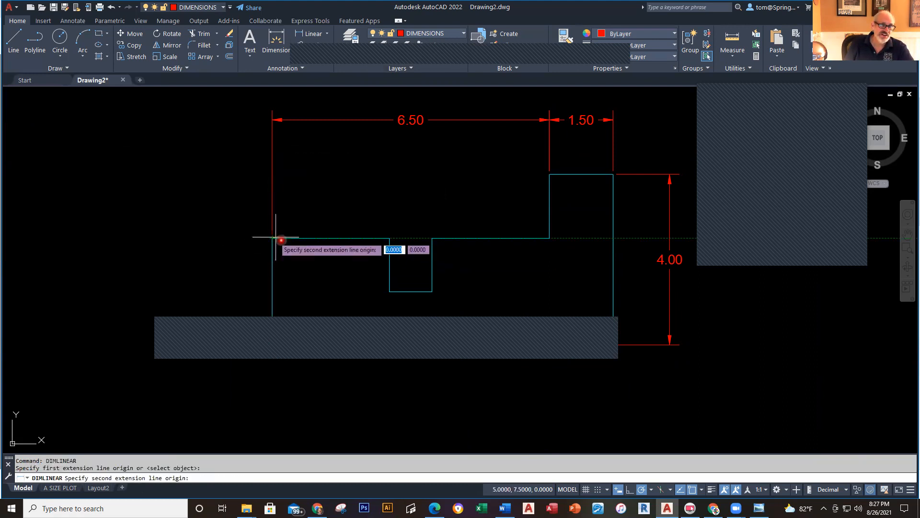
click(390, 239)
click(384, 187)
Step: Dimension the notch width as 1.00
right_click(421, 195)
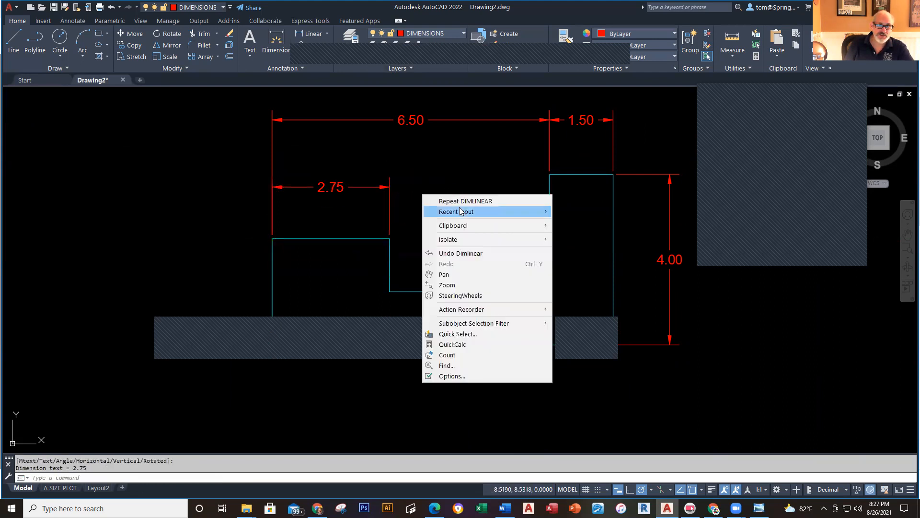
click(460, 201)
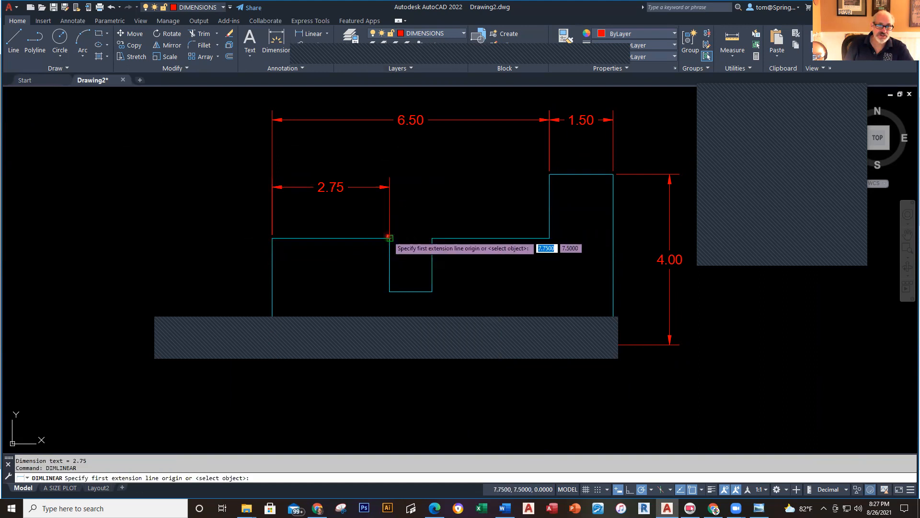
click(390, 238)
click(432, 239)
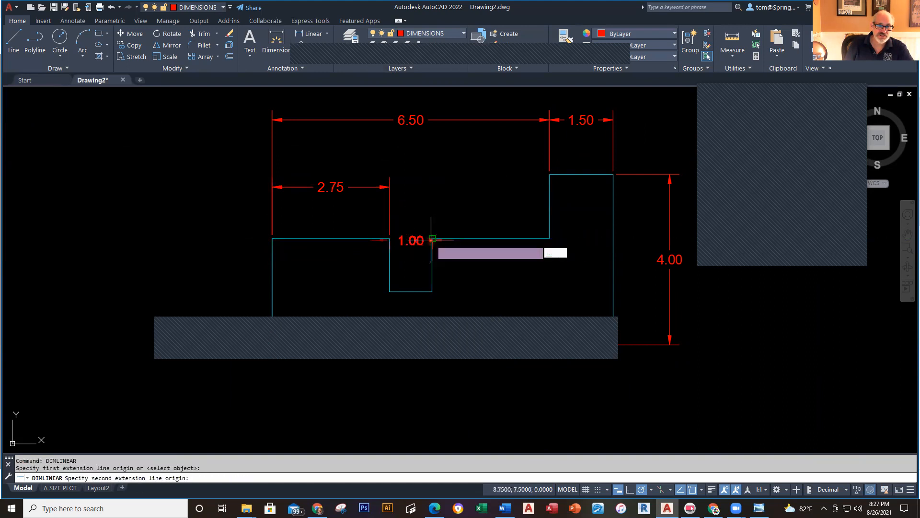
click(390, 187)
Step: Add two vertical 1.25 dimensions along the profile's left side
right_click(162, 216)
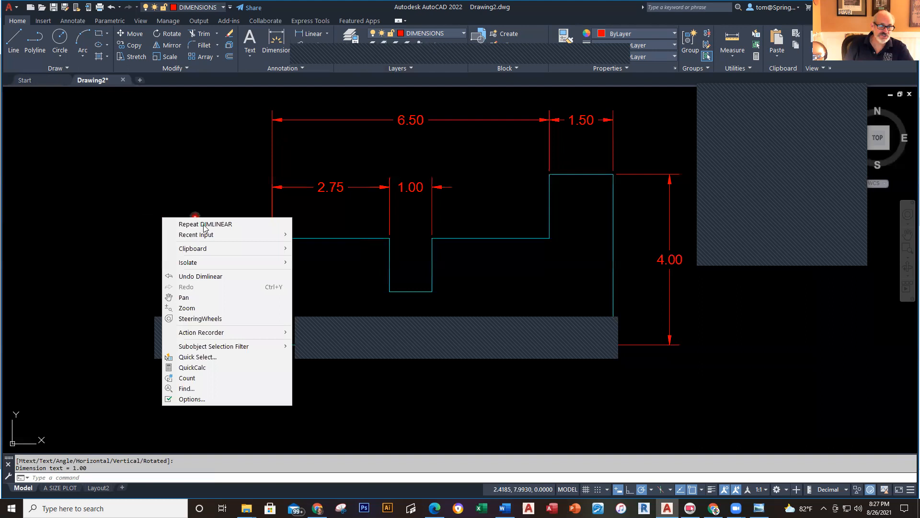
click(204, 225)
click(272, 238)
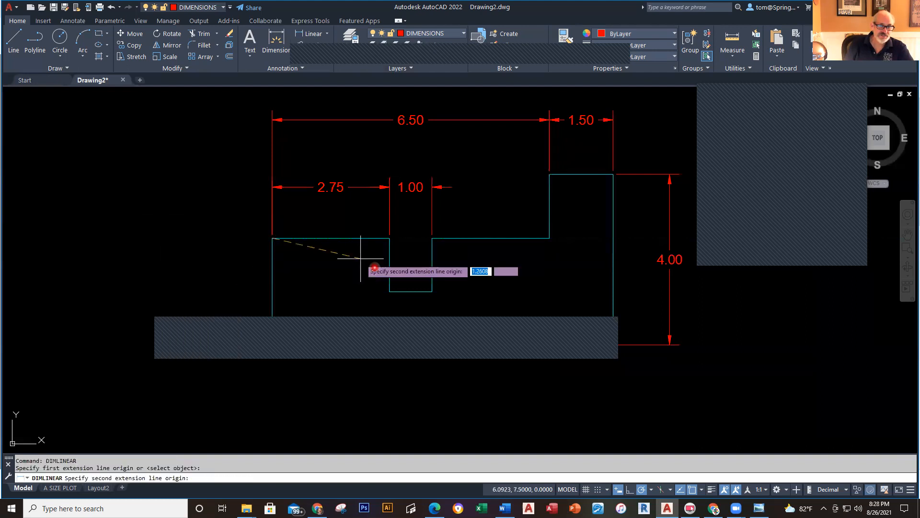
click(389, 291)
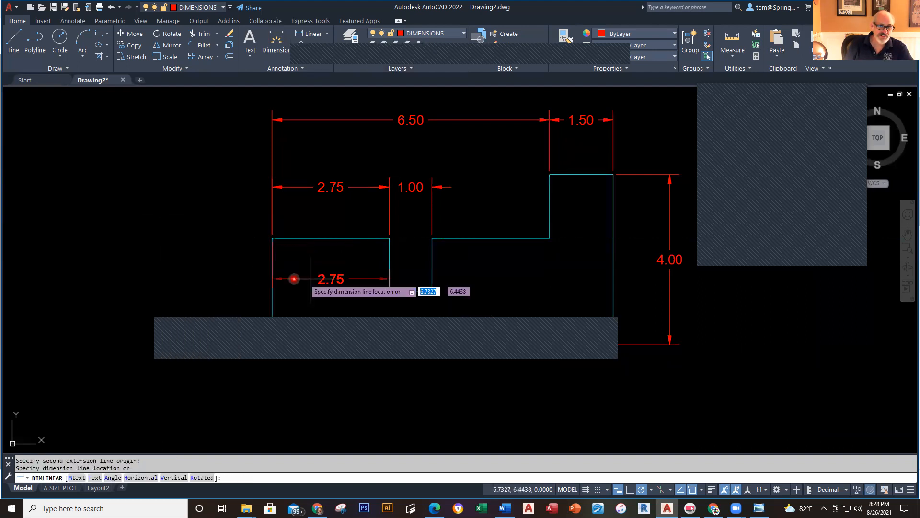
click(217, 261)
right_click(219, 171)
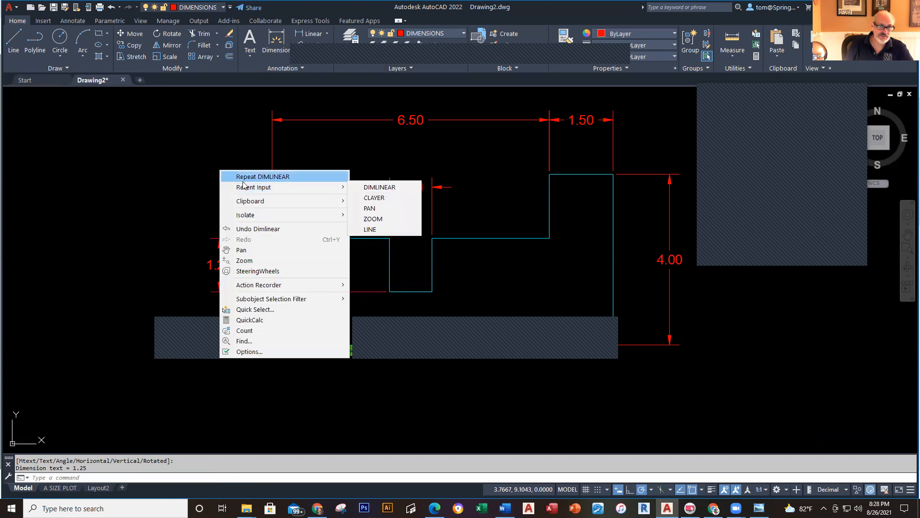
click(243, 178)
click(273, 344)
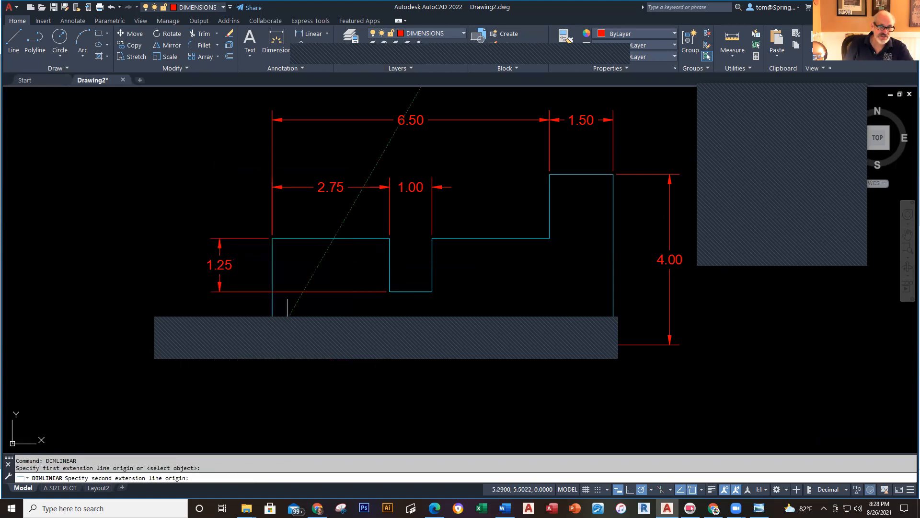
click(271, 293)
click(221, 291)
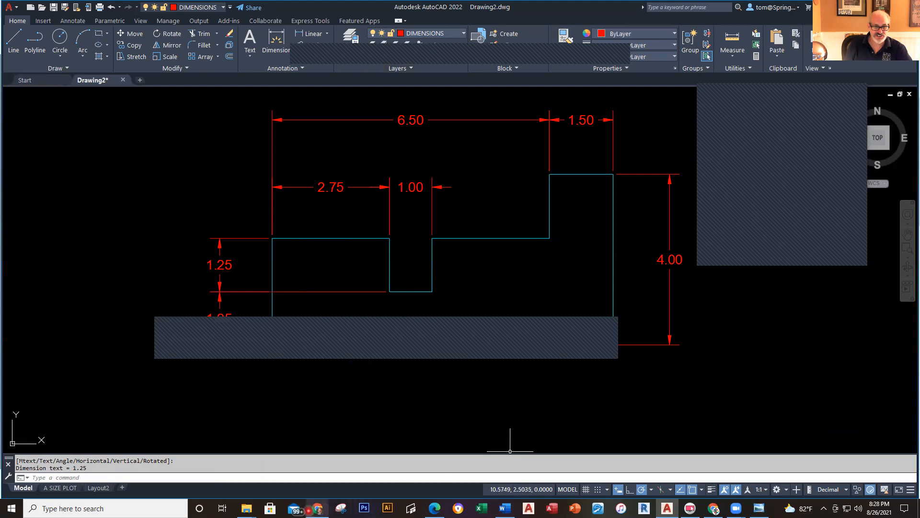
key(alt+Tab)
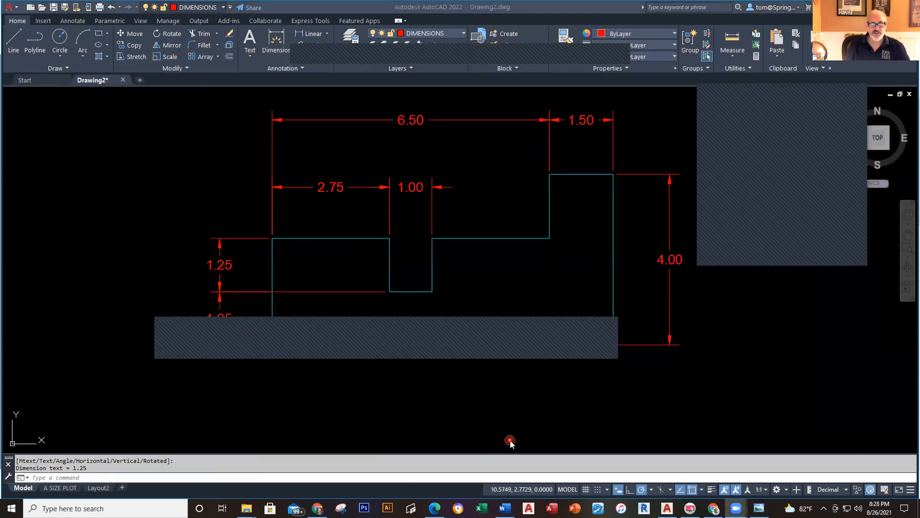
Step: Compare the drawing's dimensions with the Drawing A reference PDF, then return to AutoCAD
key(alt+Tab)
key(alt+Tab)
key(alt+Tab)
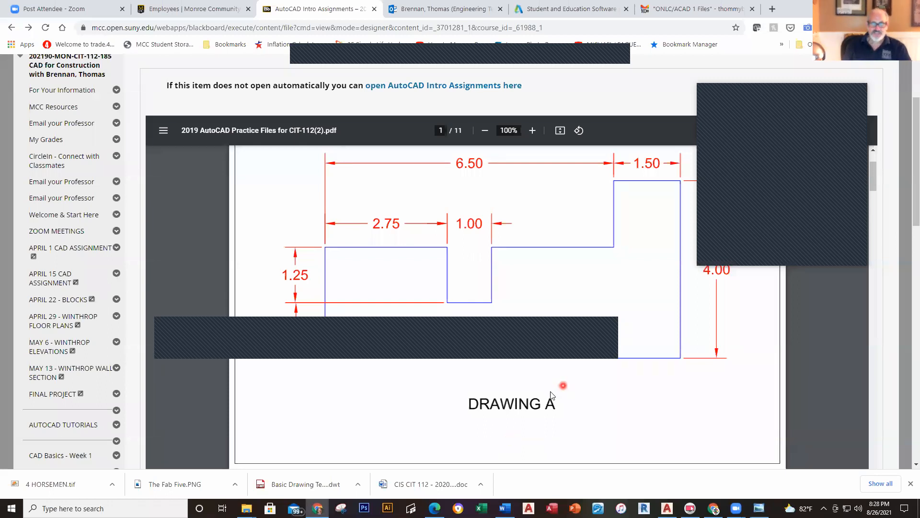
scroll(646, 306, up, 1)
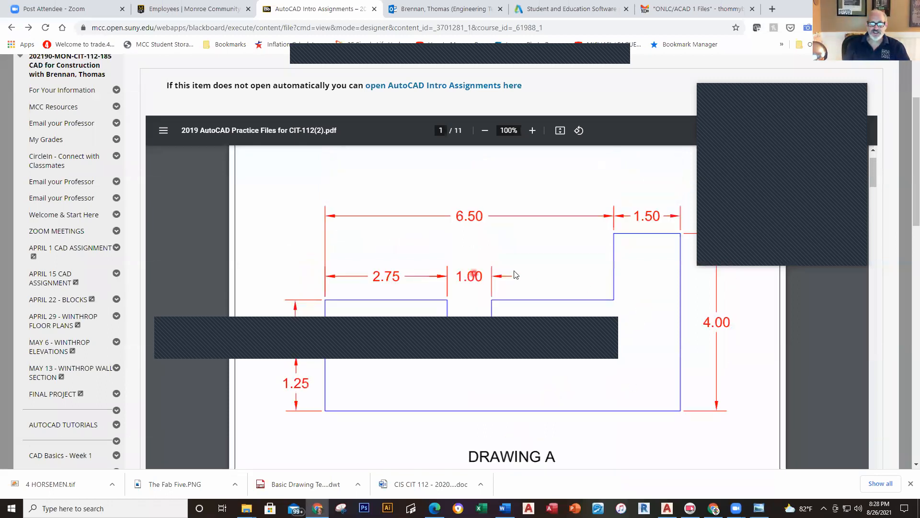
scroll(588, 400, down, 1)
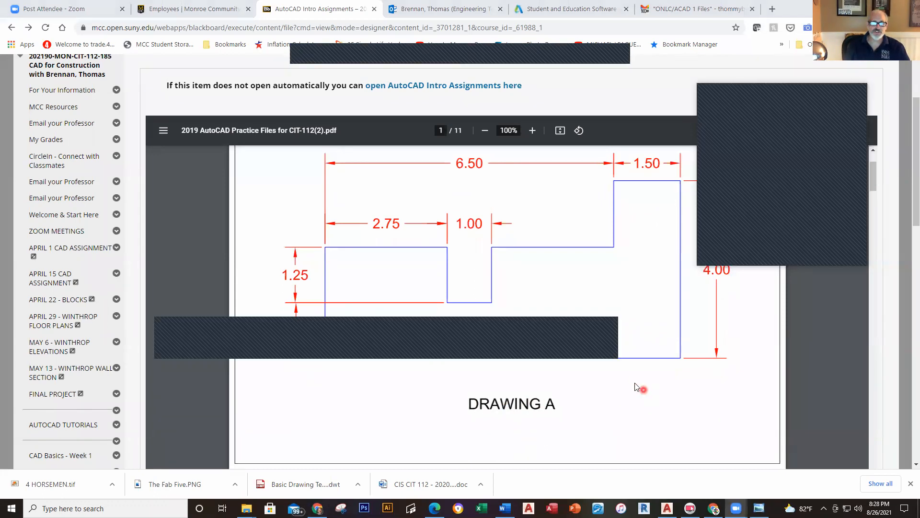
key(alt+Tab)
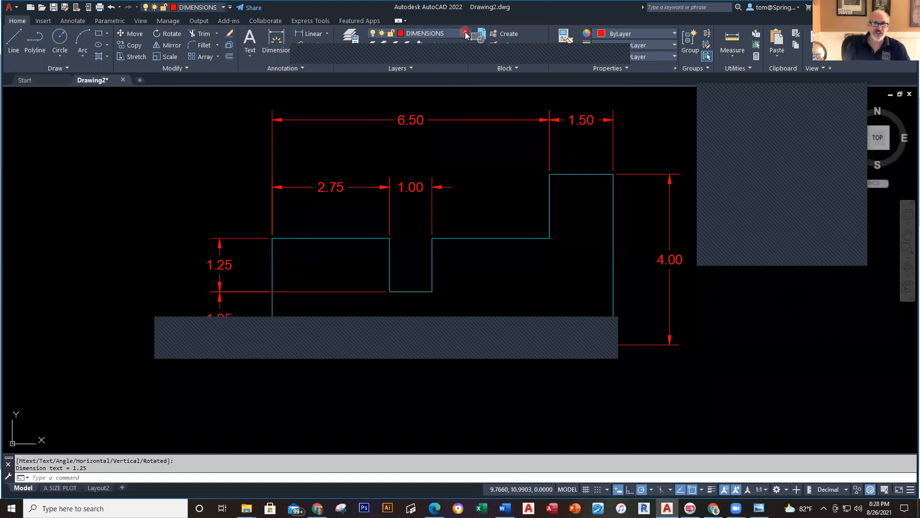
Step: On the TEXT layer, write a 'DRAWING A' multiline text label below the profile
click(464, 33)
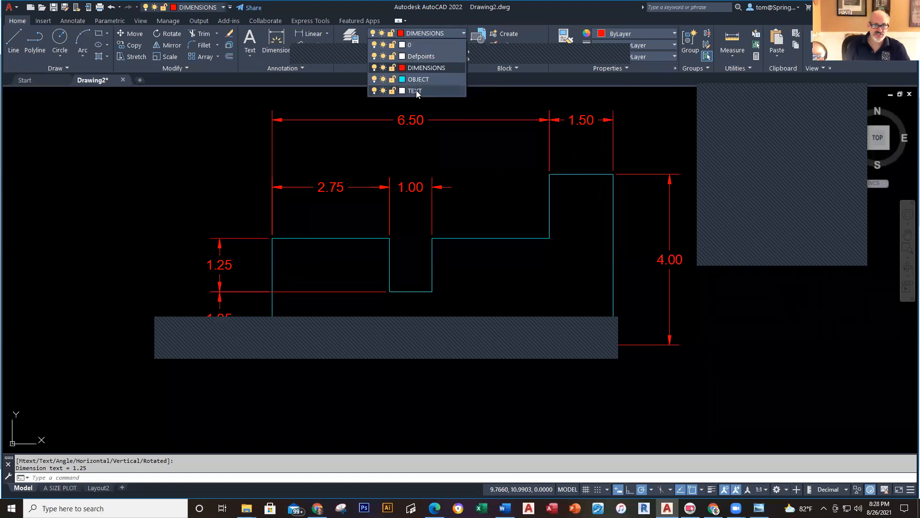
click(416, 90)
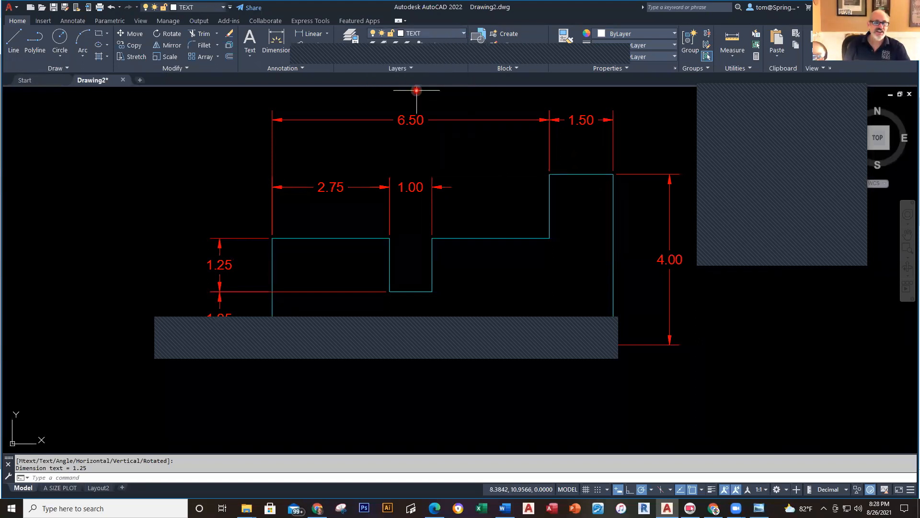
click(252, 57)
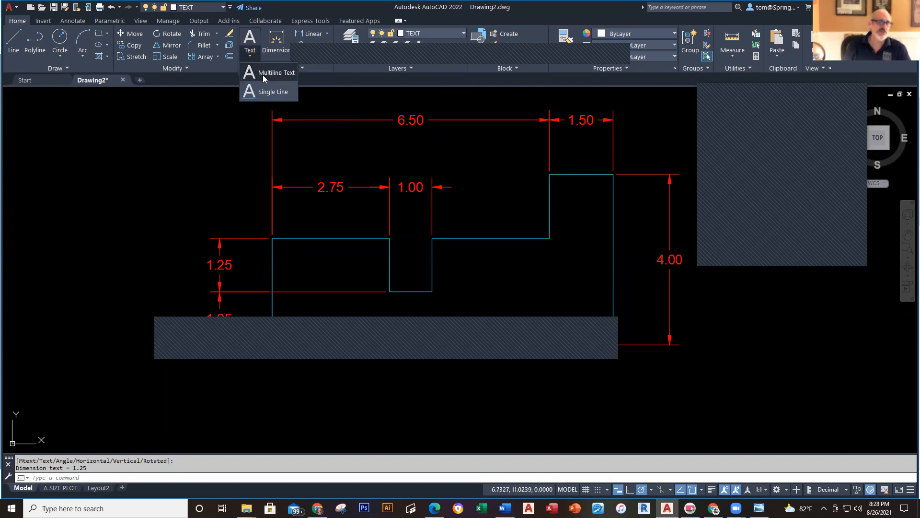
click(261, 75)
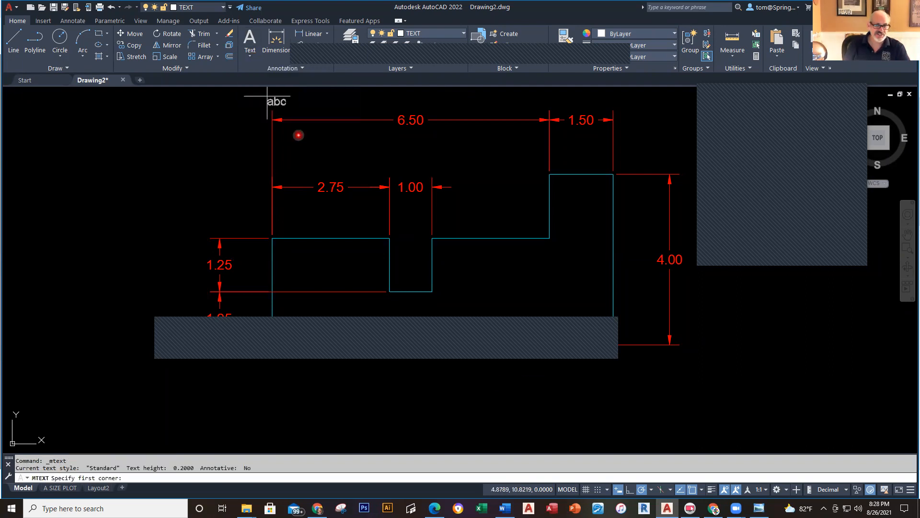
click(350, 379)
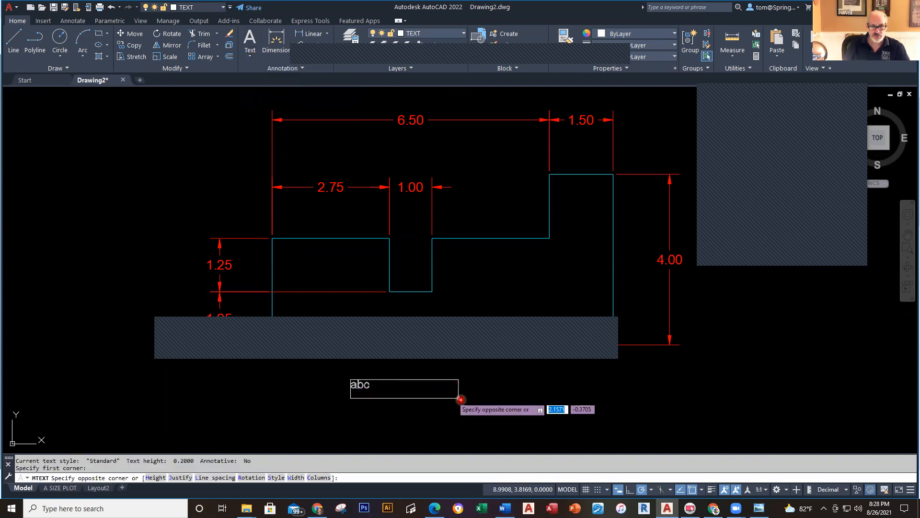
click(548, 413)
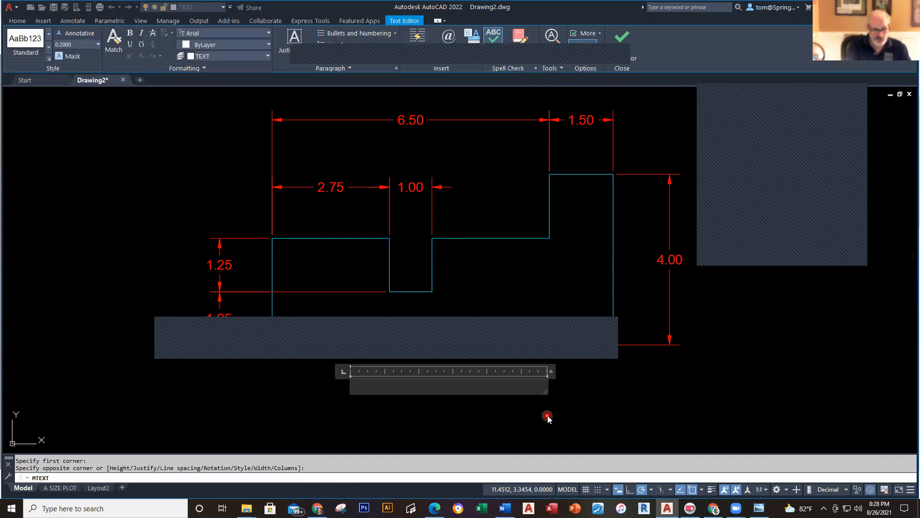
text(DRAWOMG)
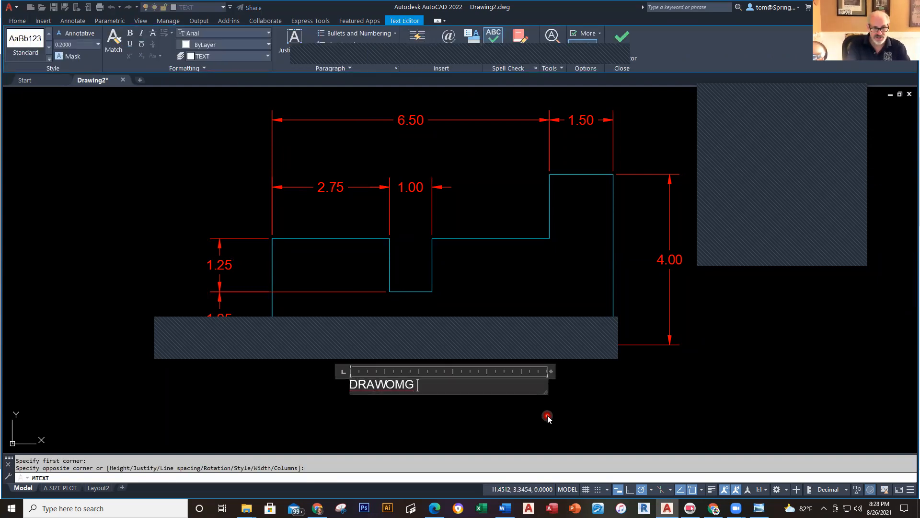
text(WING)
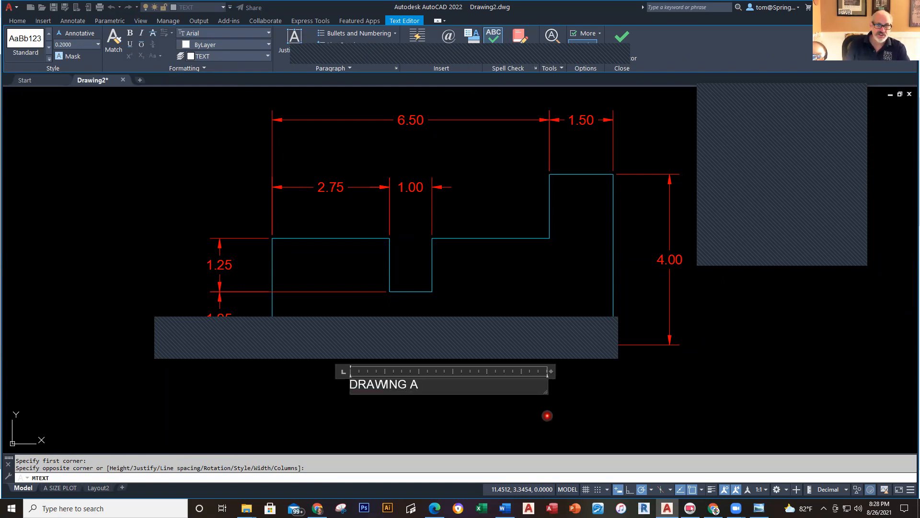
click(547, 415)
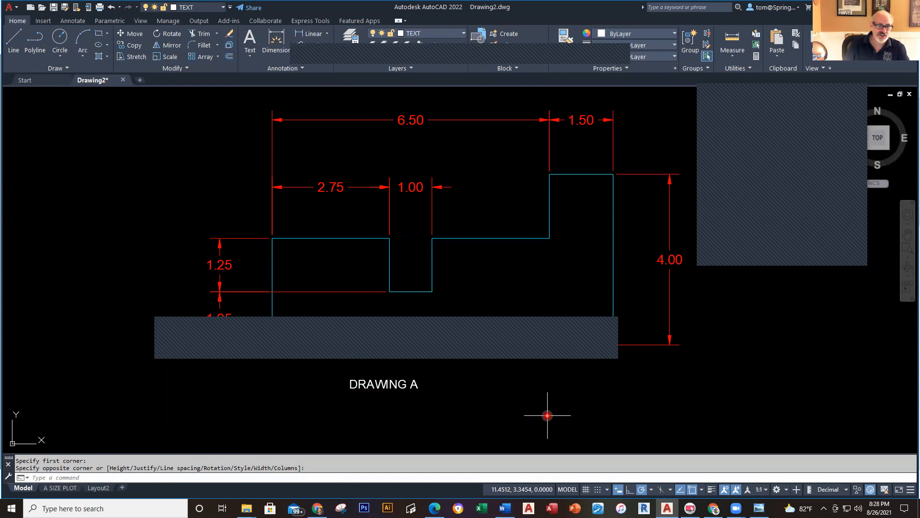
Step: Move the DRAWING A label so it sits centred beneath the profile
click(388, 379)
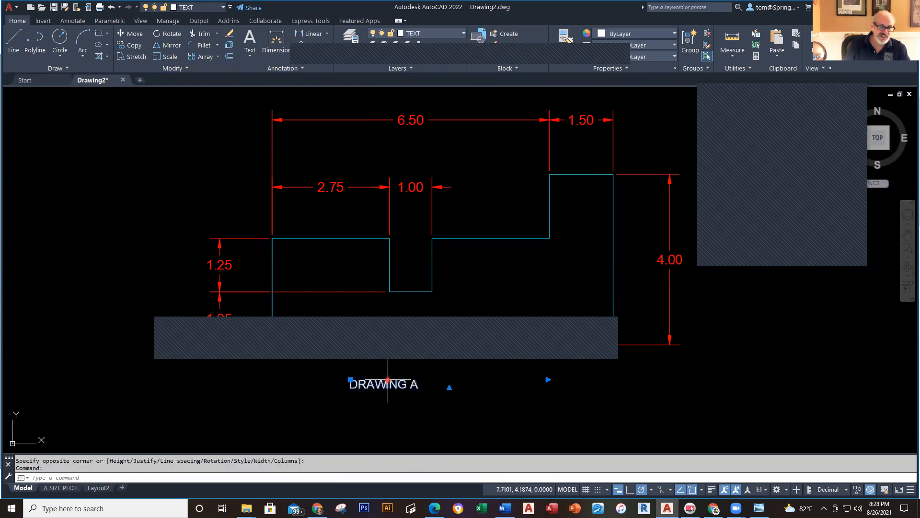
click(350, 379)
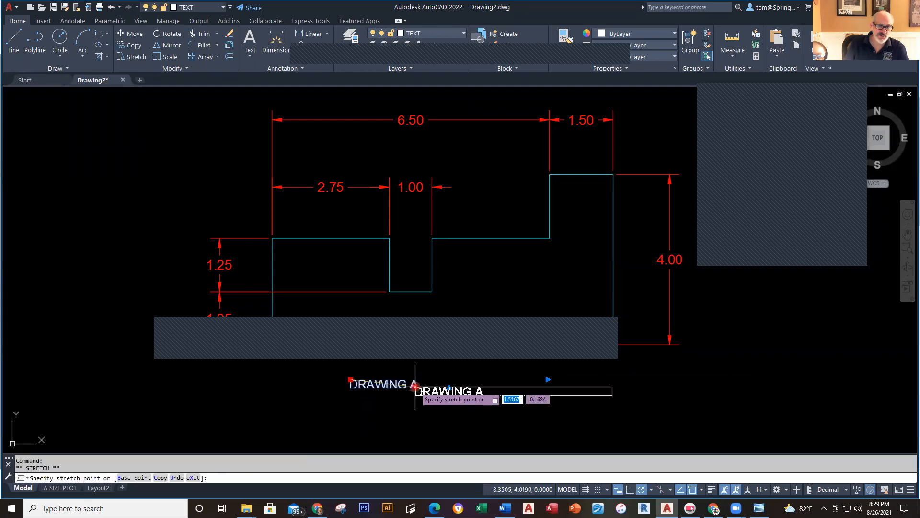
click(408, 407)
Step: Save the drawing on the Desktop as 'DRAWING A - ' followed by the author's surname
key(Escape)
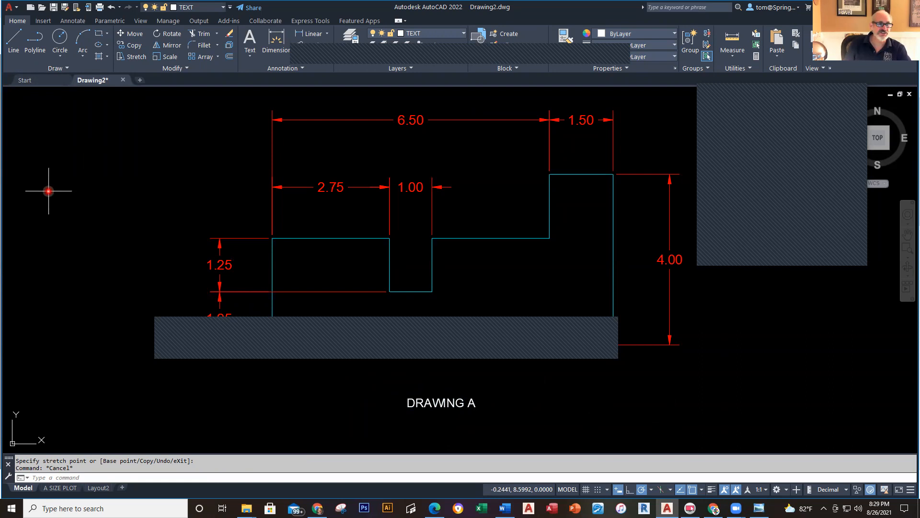
click(65, 10)
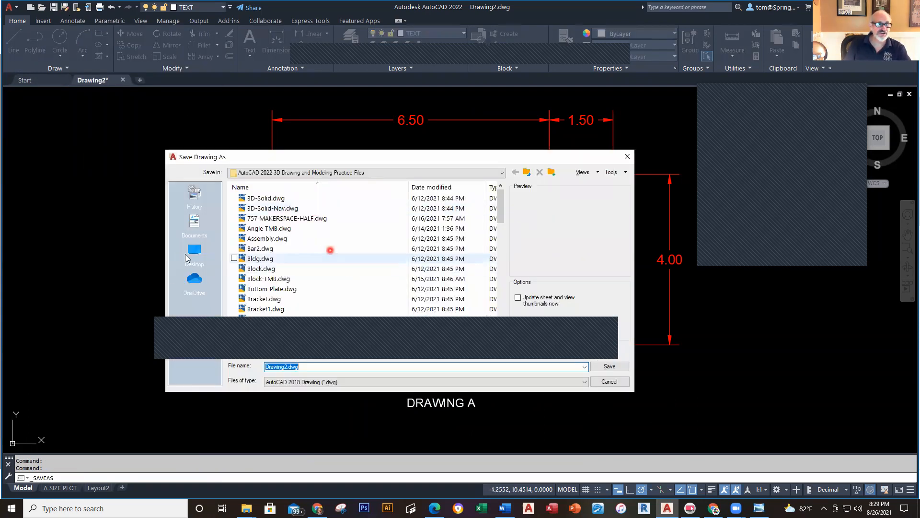
click(193, 252)
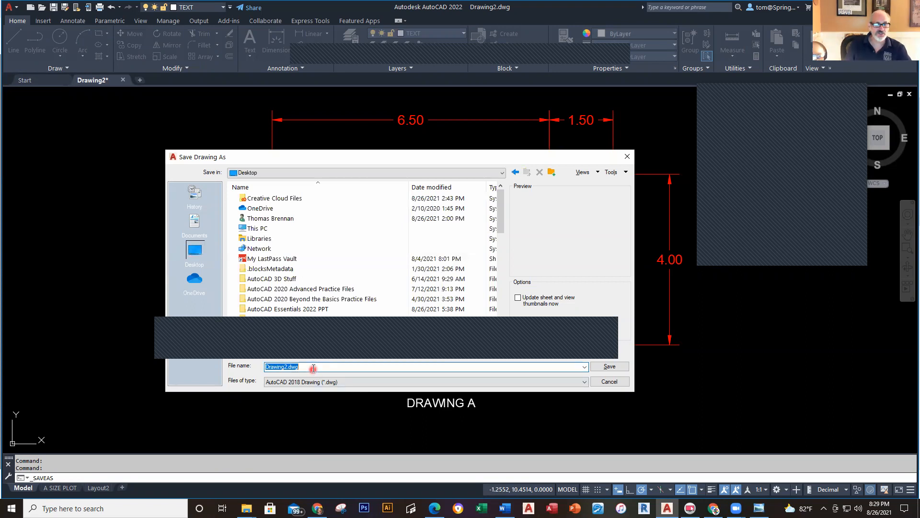
text(DRAWO)
key(BackSpace)
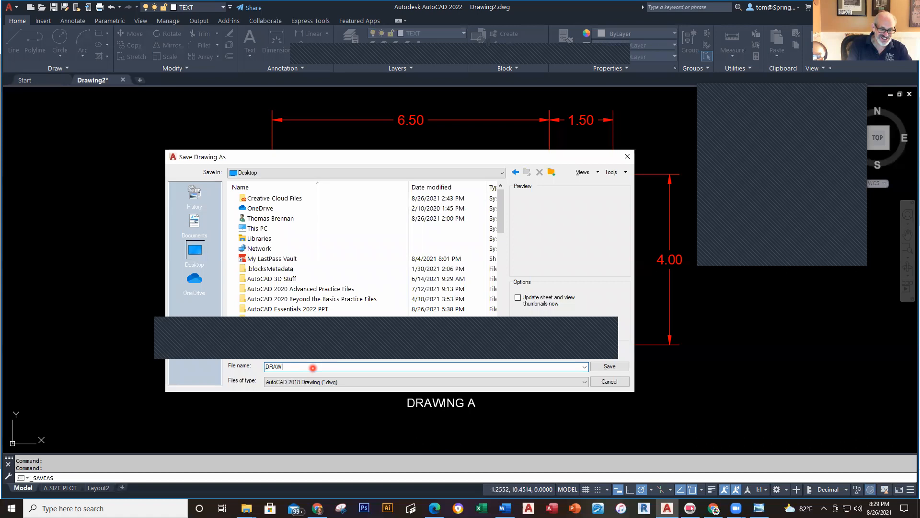
text(ING)
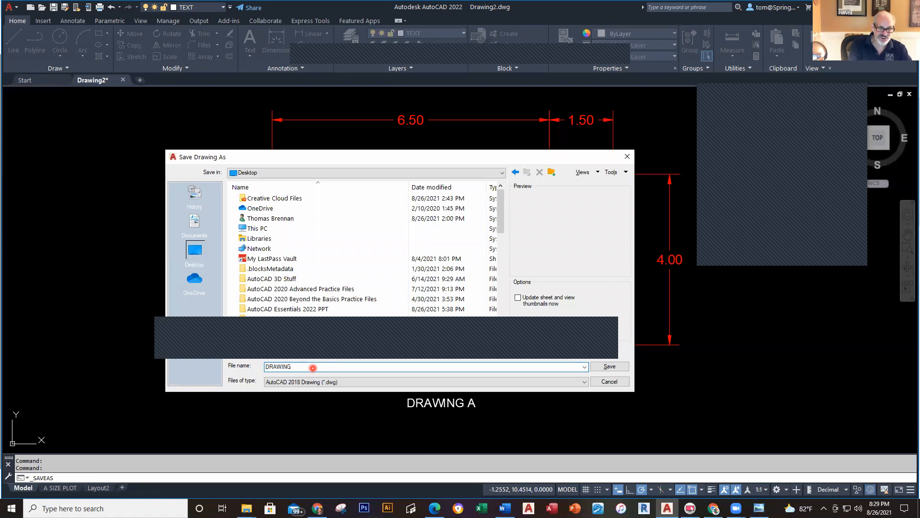
text( A)
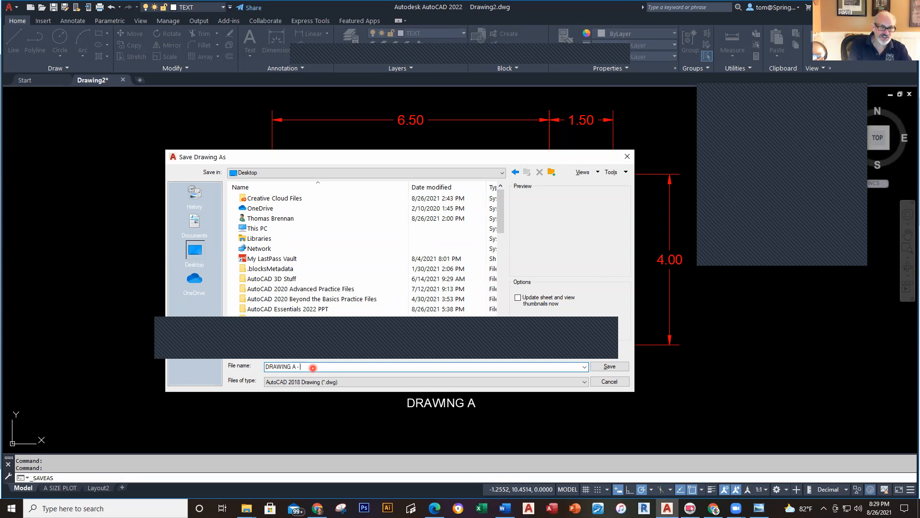
text( - BRENNAN)
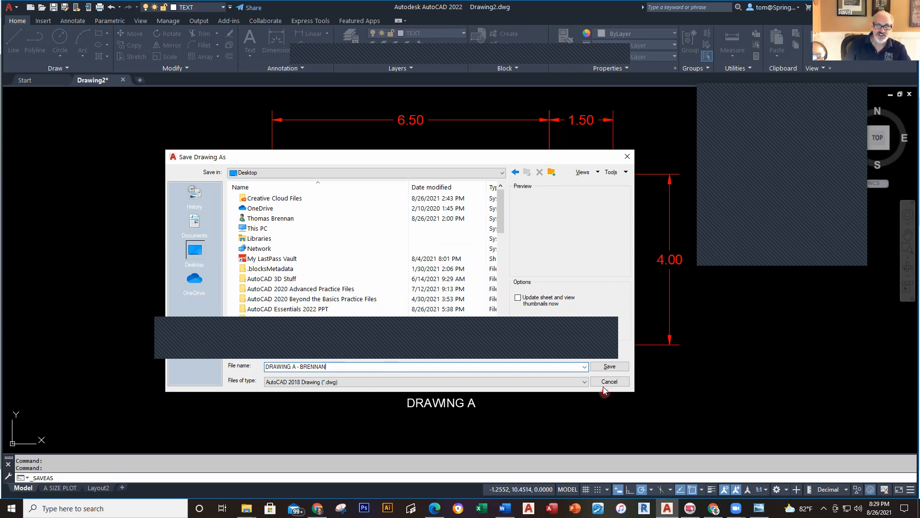
click(610, 367)
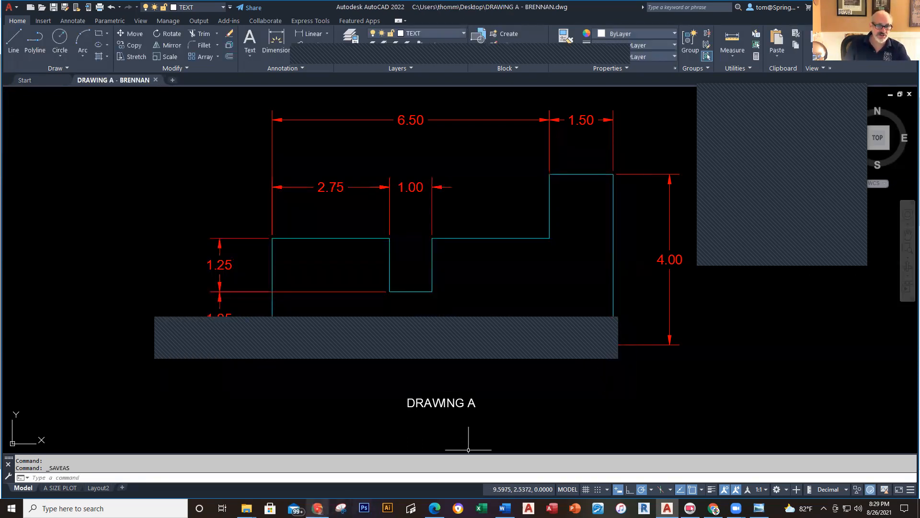
click(317, 508)
Step: Open Drawing A under AutoCAD Intro Assignments - Week 2 and browse local files to attach
scroll(44, 335, down, 3)
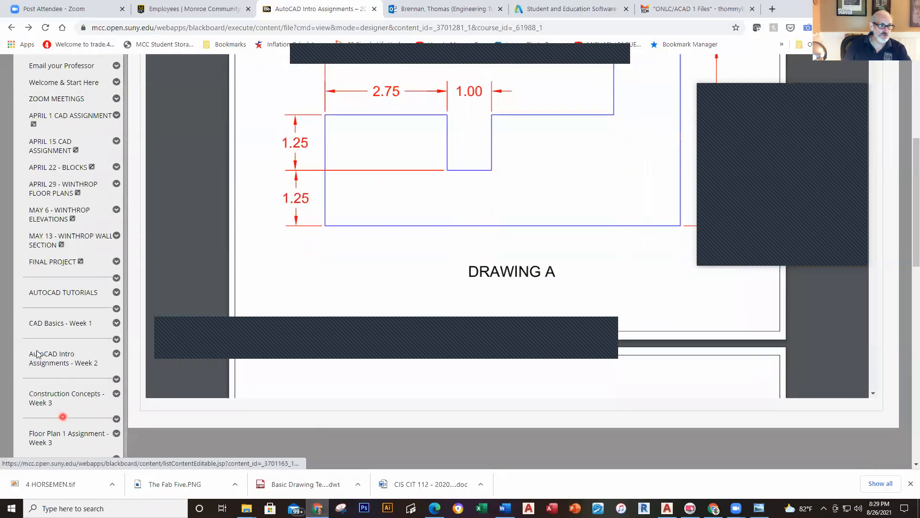
click(45, 334)
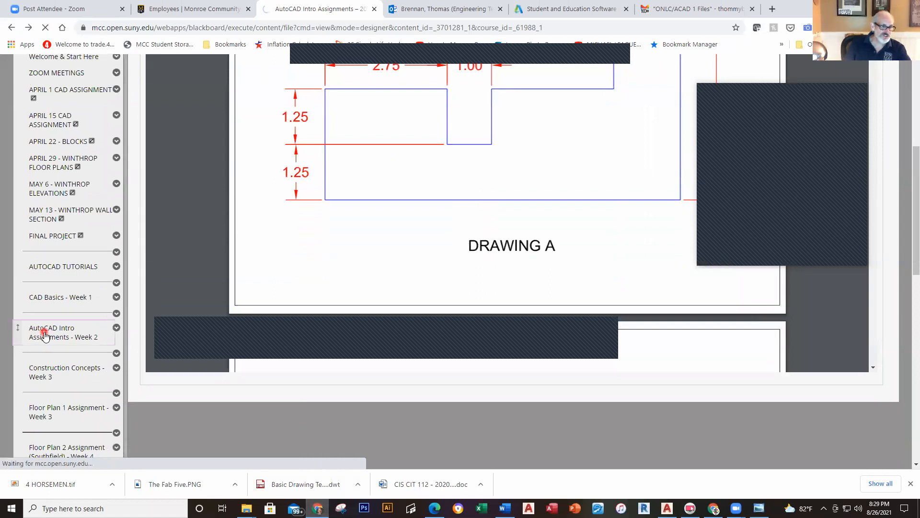
scroll(314, 322, down, 9)
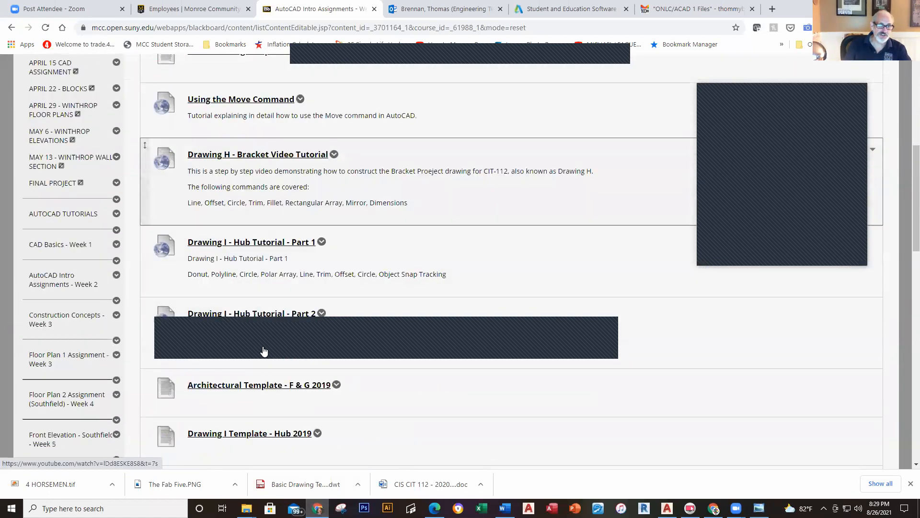
scroll(260, 348, down, 7)
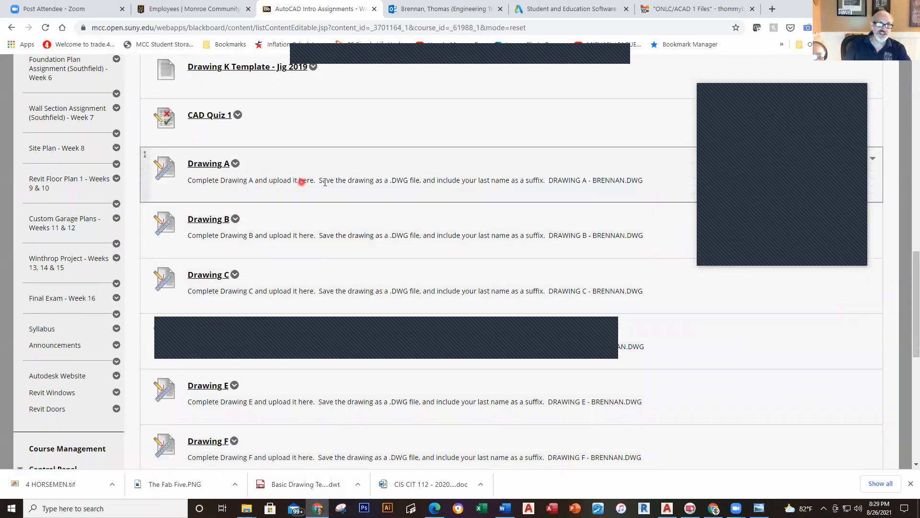
click(211, 165)
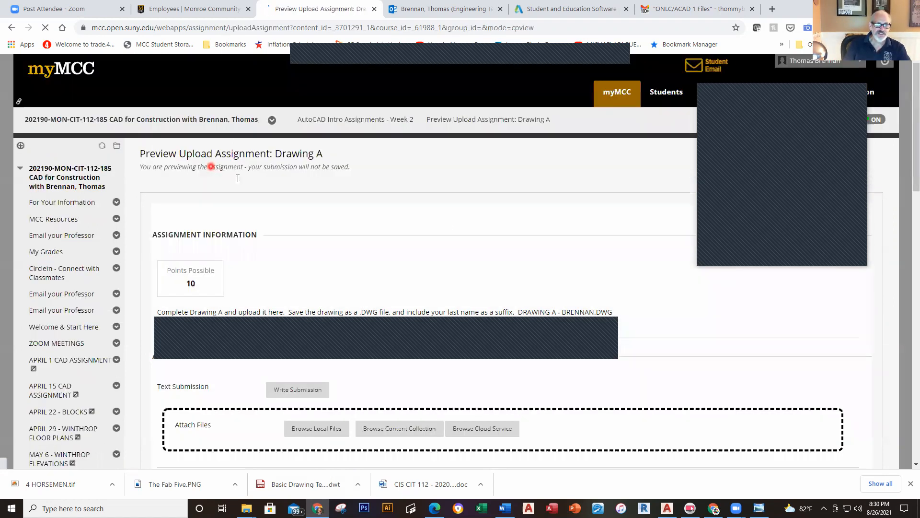
scroll(549, 265, down, 4)
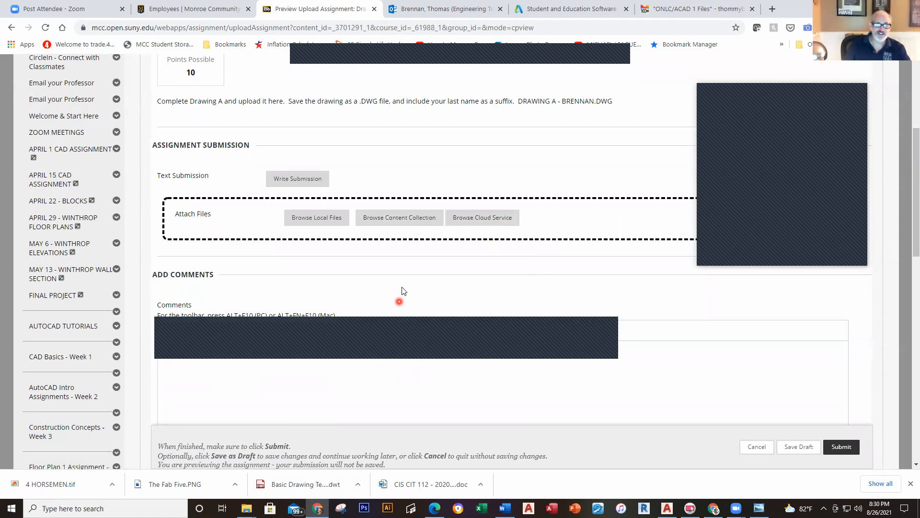
scroll(402, 292, up, 3)
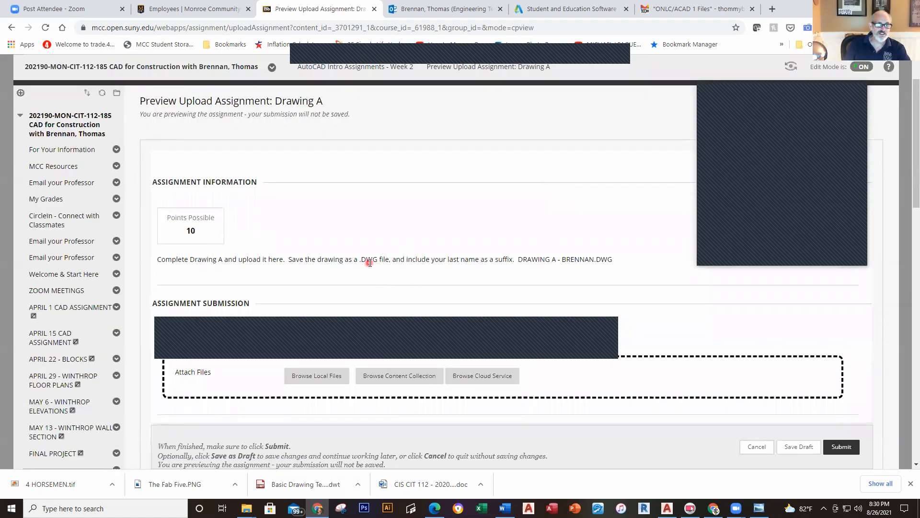
scroll(378, 269, down, 2)
scroll(380, 271, down, 2)
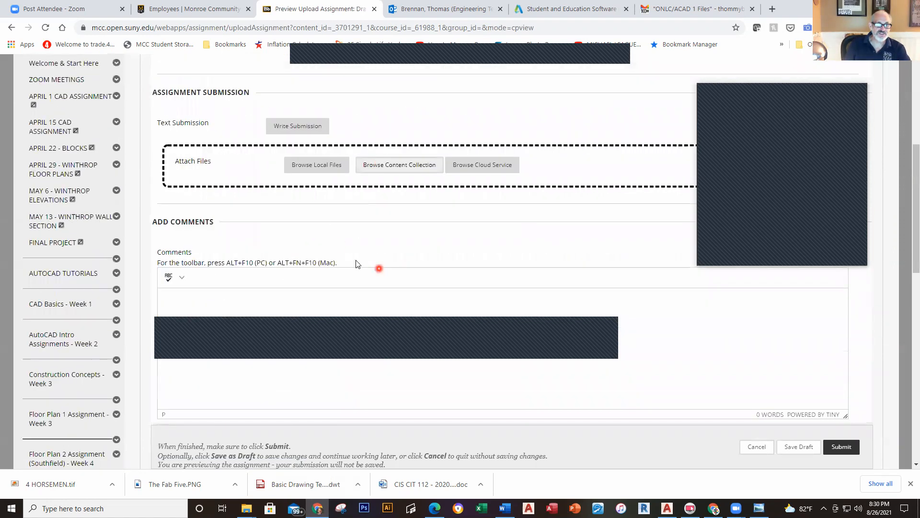
click(315, 167)
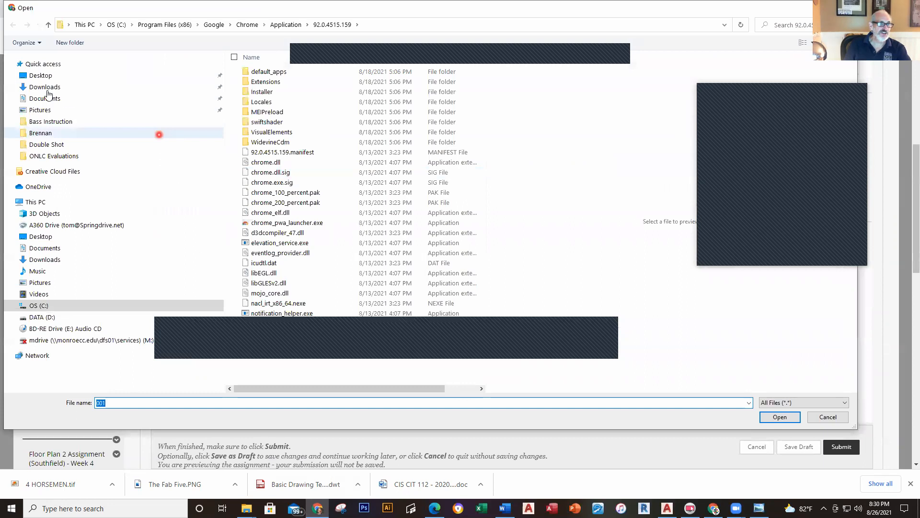
Step: Attach the DRAWING A .dwg file from the Desktop to the submission
click(40, 77)
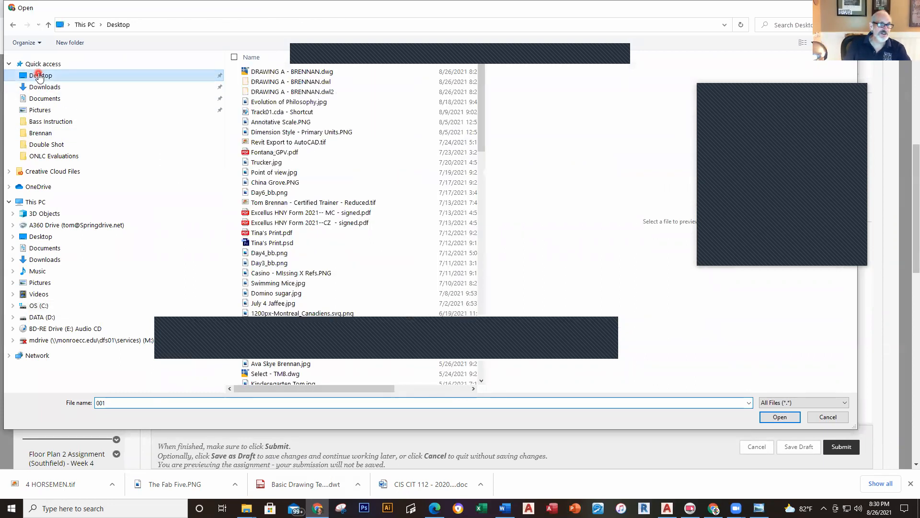
click(311, 72)
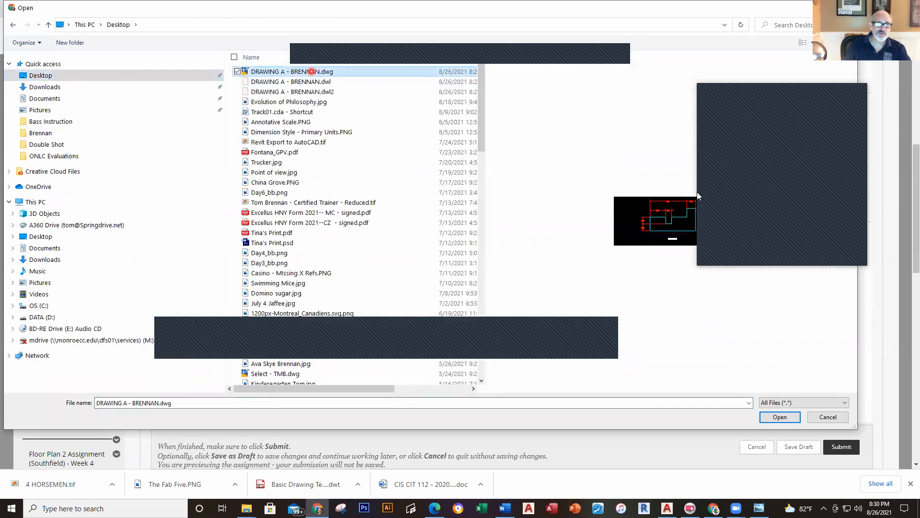
click(779, 417)
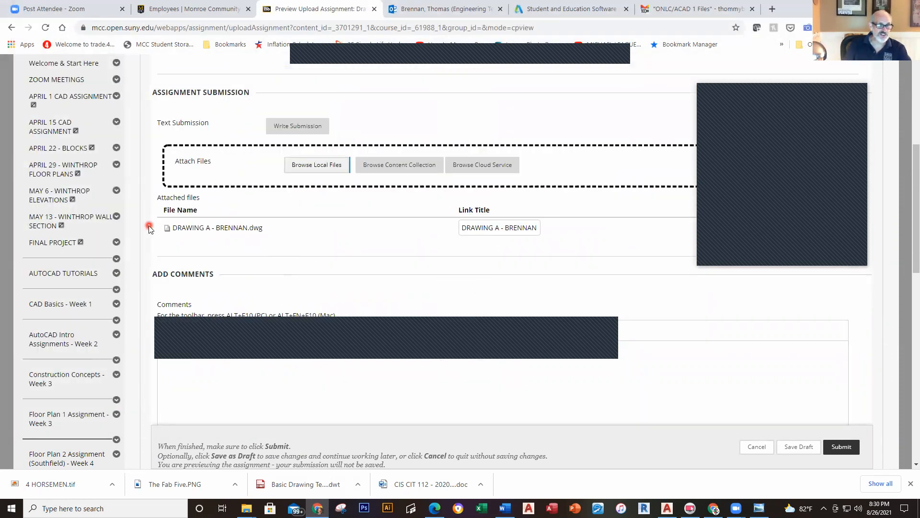
Step: Leave the Drawing A submission preview in Blackboard and return to the AutoCAD drawing
click(840, 447)
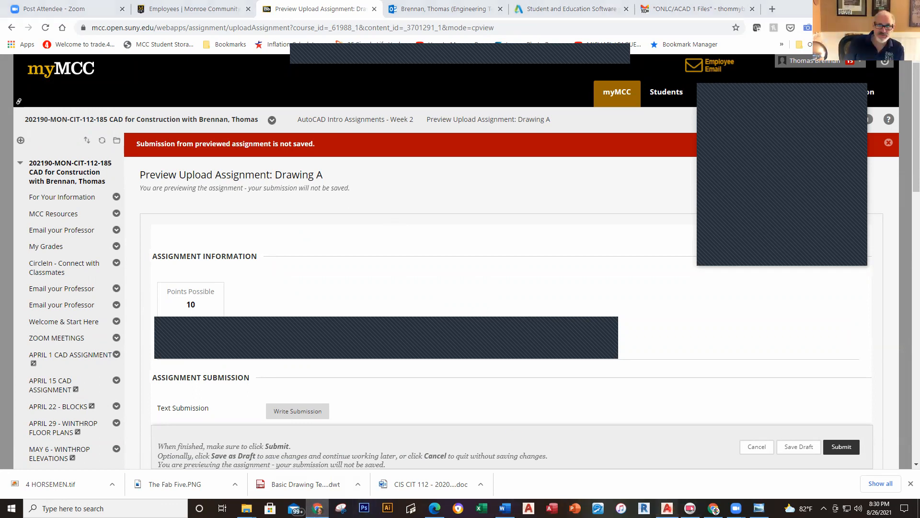
click(667, 508)
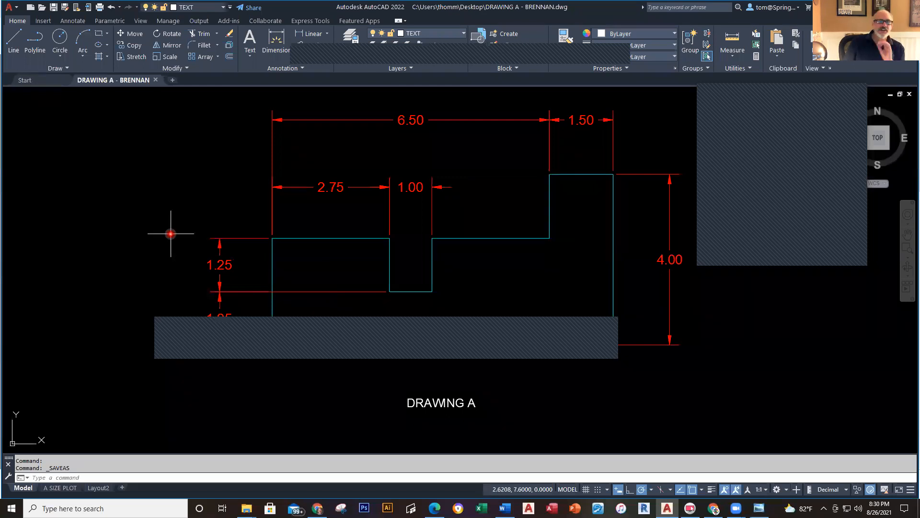
Step: Close the DRAWING A - BRENNAN drawing tab
click(156, 80)
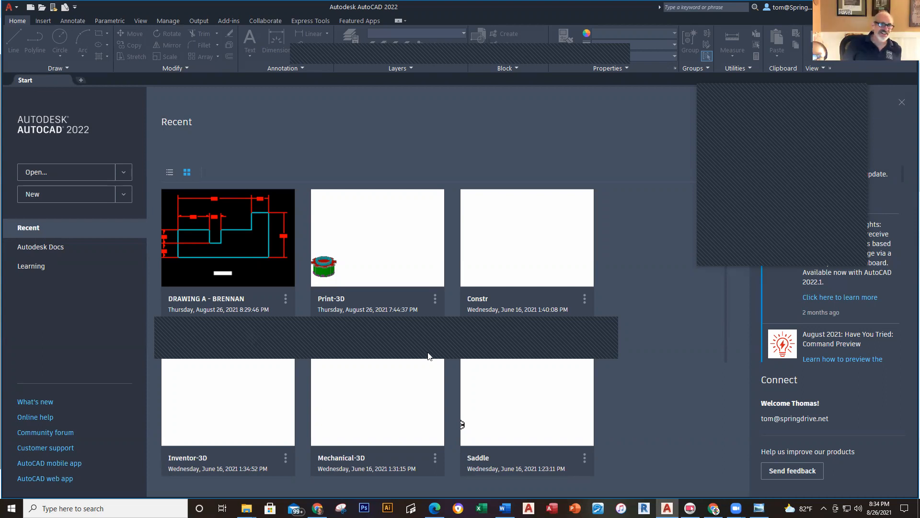
Step: Display the Start page's Recent drawings list with DRAWING A - BRENNAN first
click(411, 125)
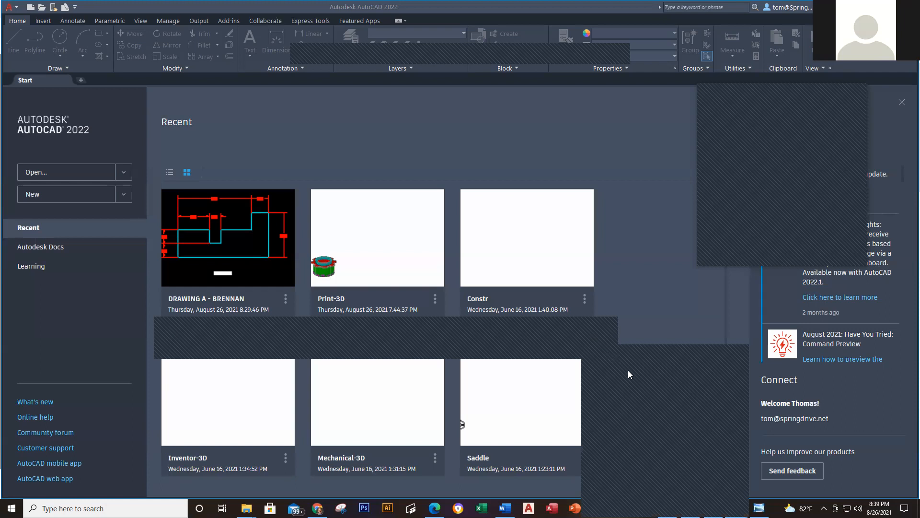
mouse_move(736, 508)
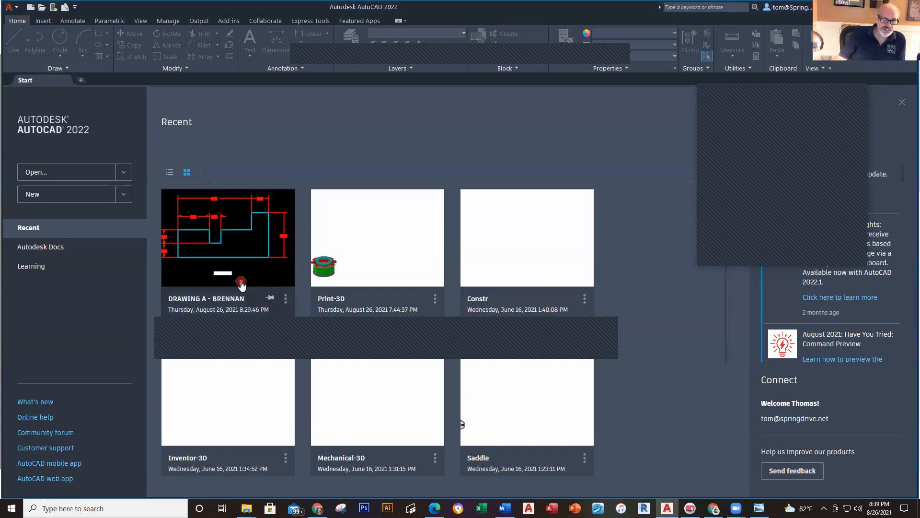
Step: Reopen DRAWING A - BRENNAN and delete the old title text
click(253, 277)
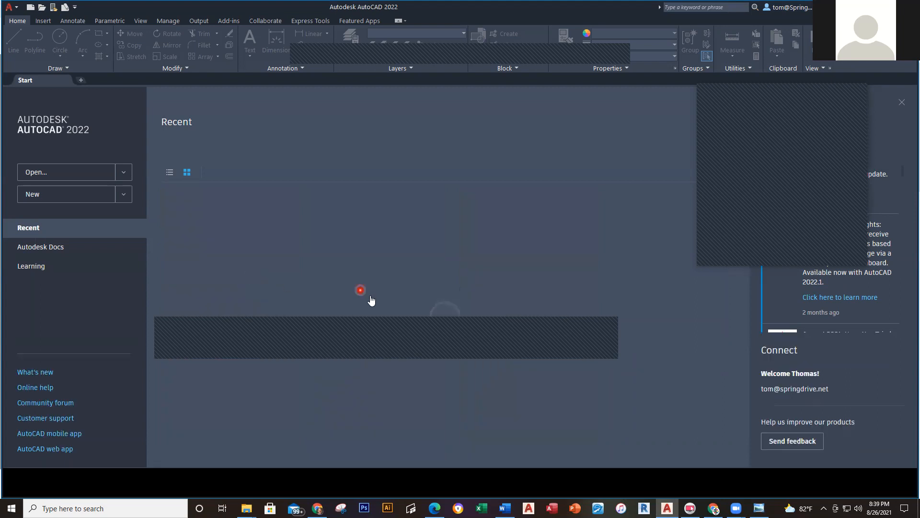
click(508, 380)
click(350, 422)
key(Delete)
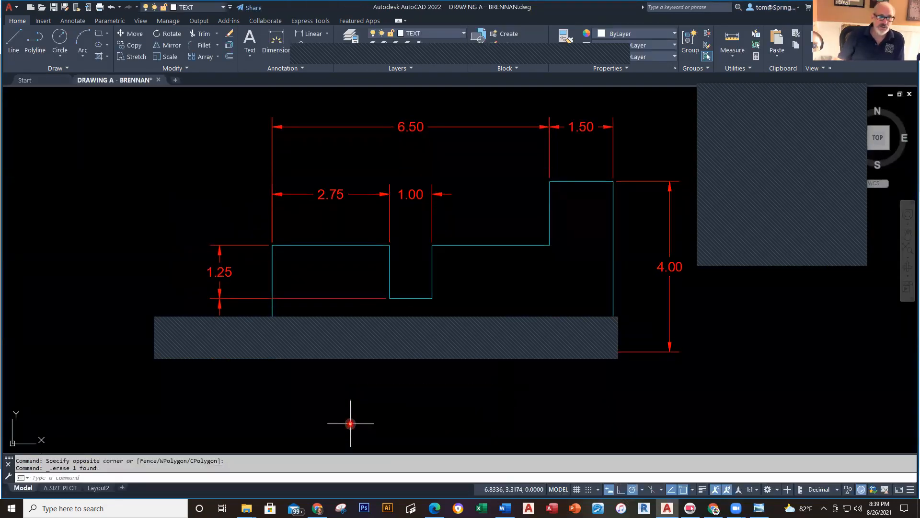
Step: On the TEXT layer, add a multiline text label 'DRAWING A' below the profile
click(464, 33)
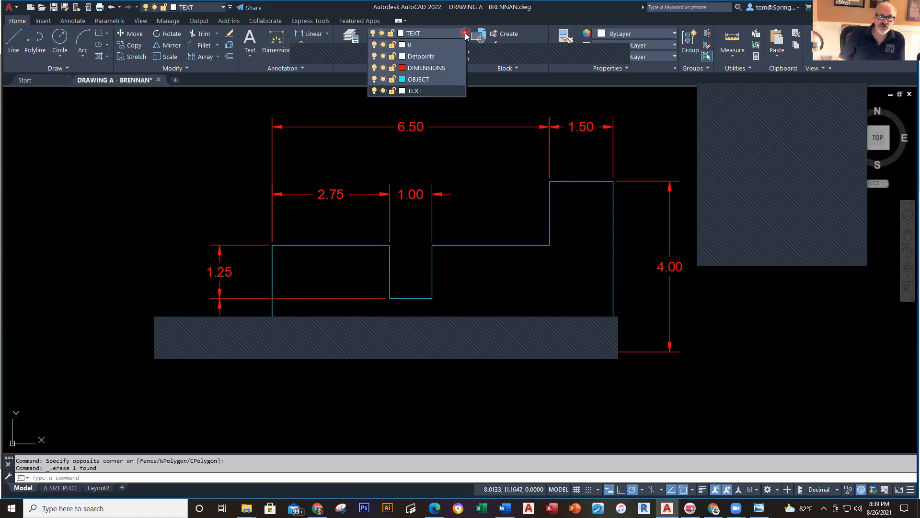
click(422, 91)
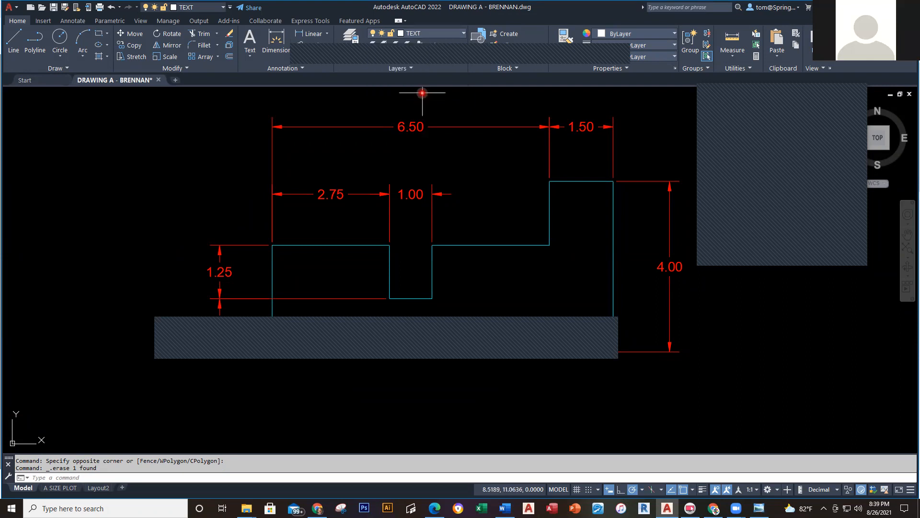
click(250, 57)
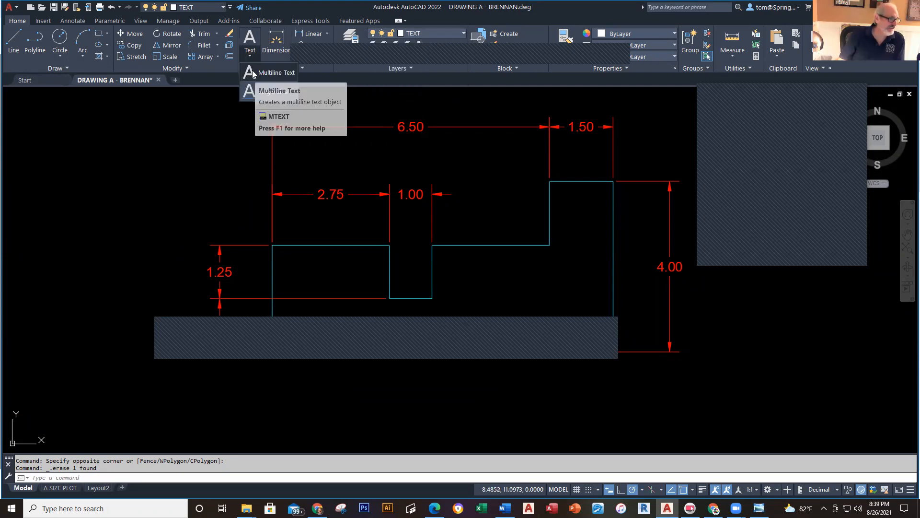
click(254, 75)
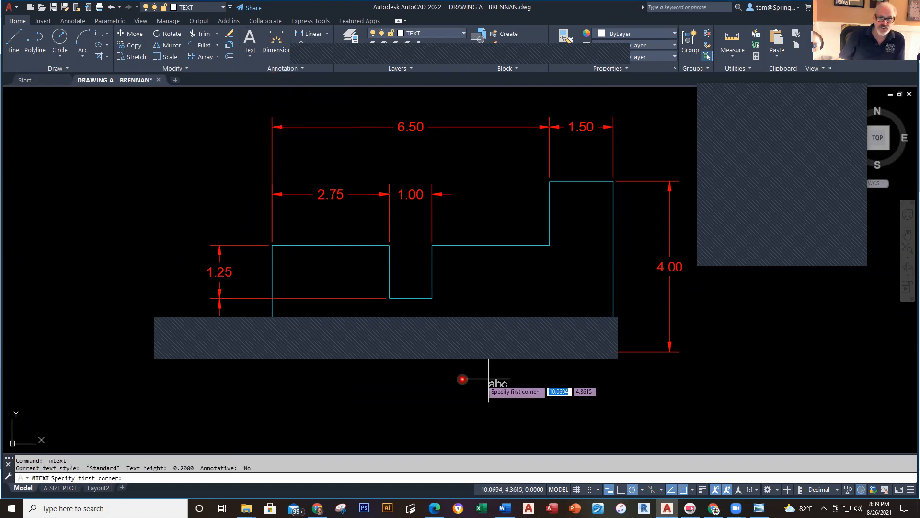
click(379, 370)
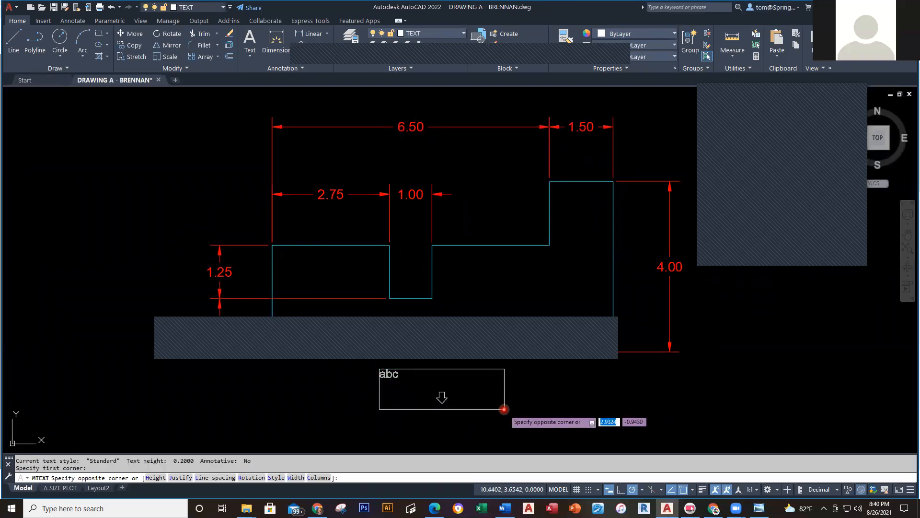
click(504, 409)
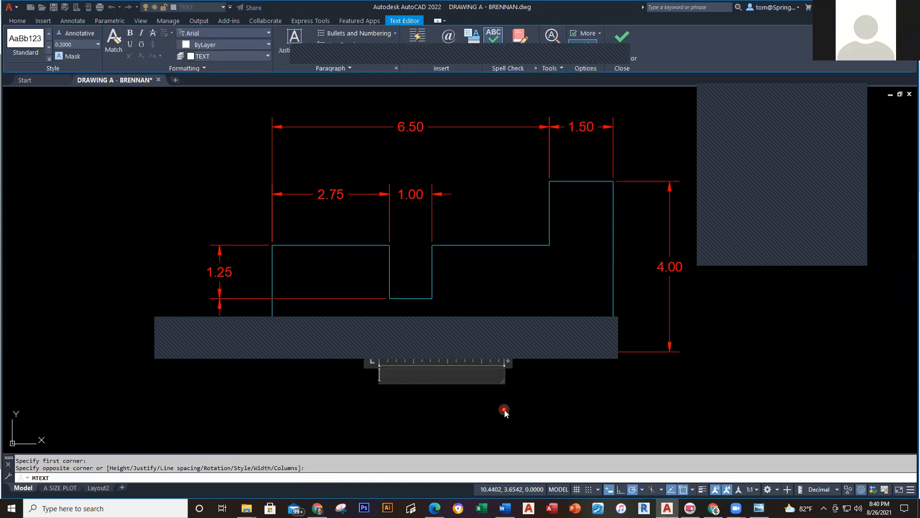
text(DRAWING)
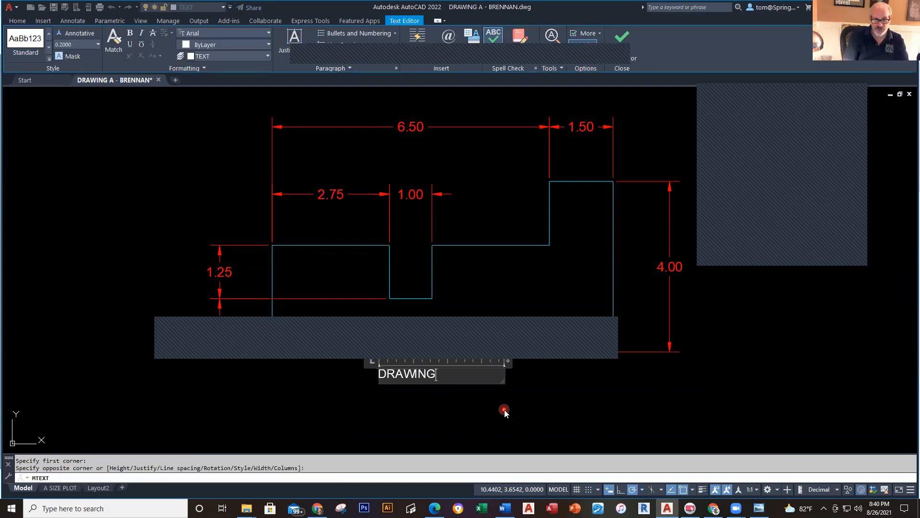
text( A)
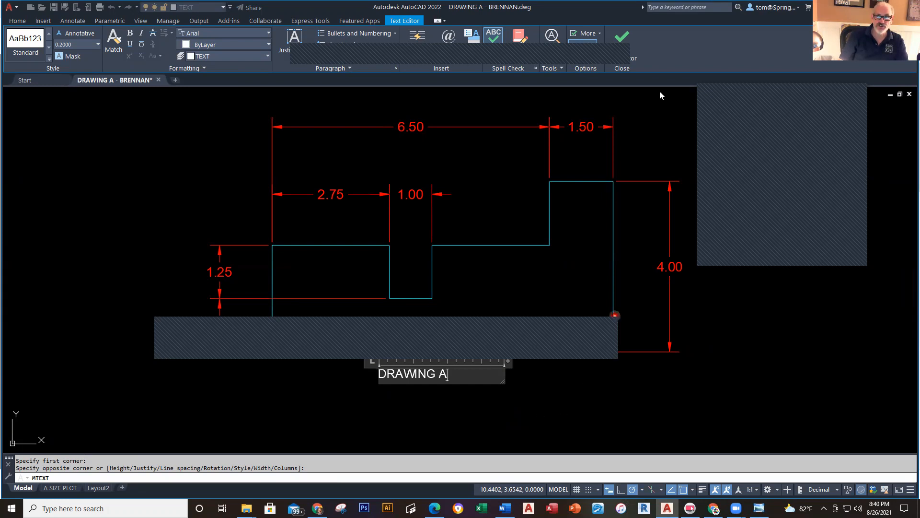
click(624, 42)
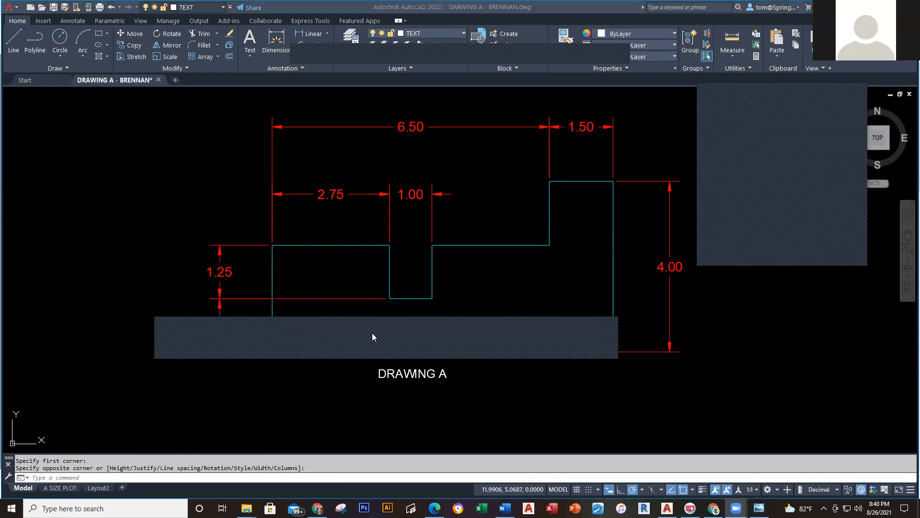
click(563, 408)
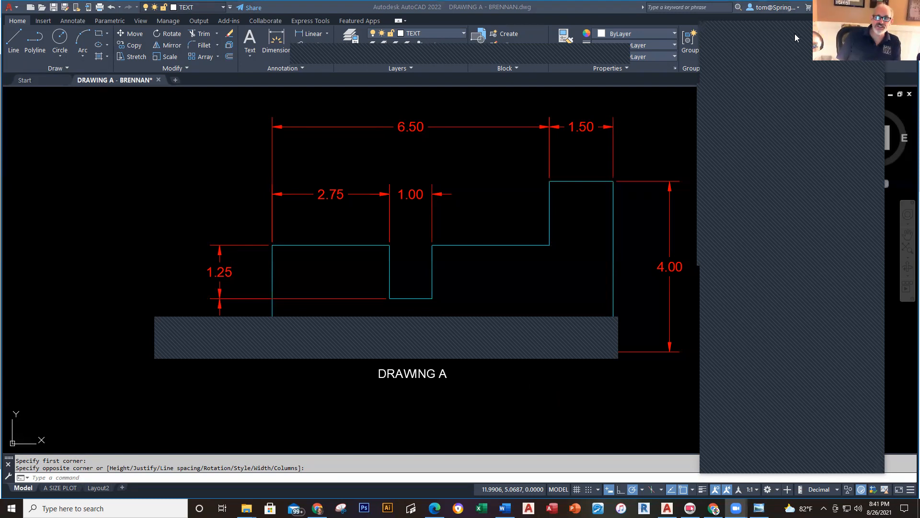
drag(794, 34, 831, 32)
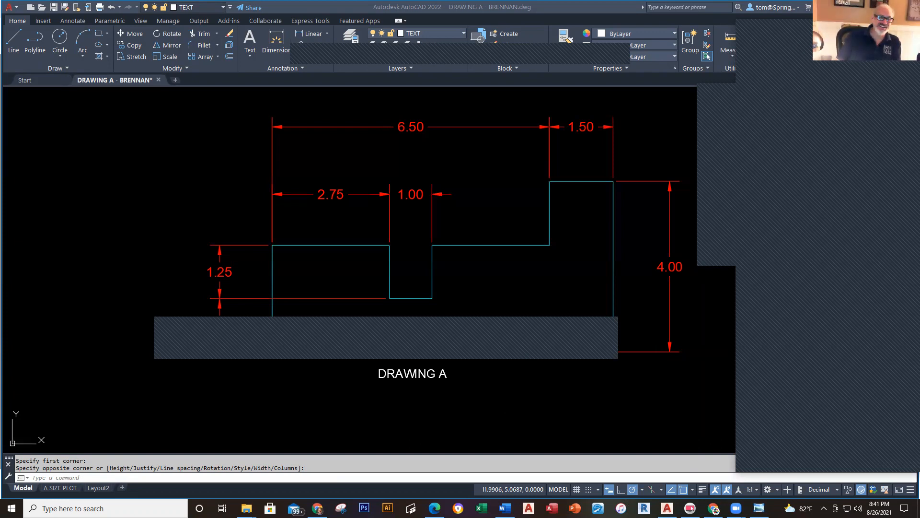
drag(841, 52, 802, 47)
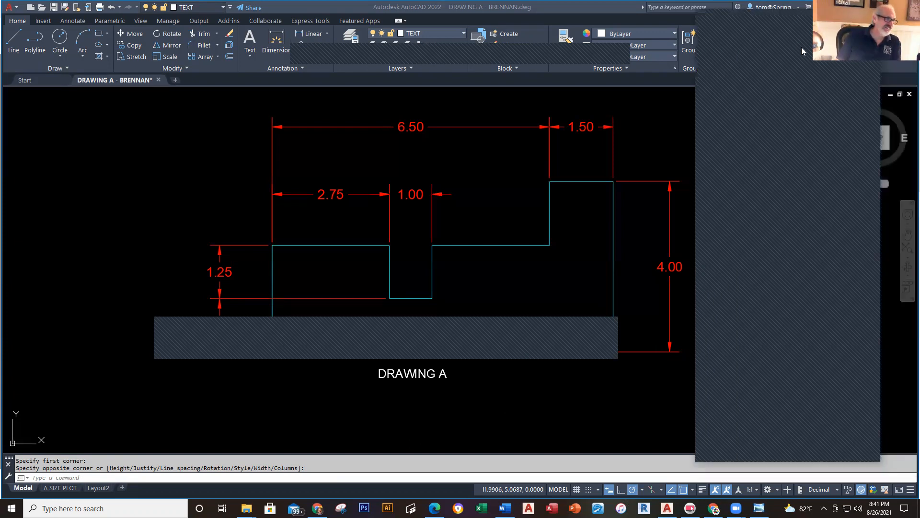
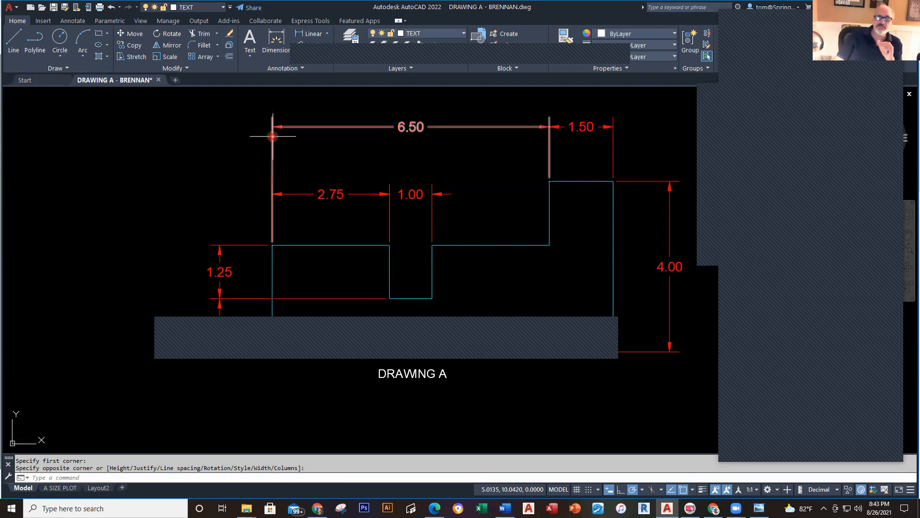
Step: Close DRAWING A - BRENNAN and save the changes
click(159, 81)
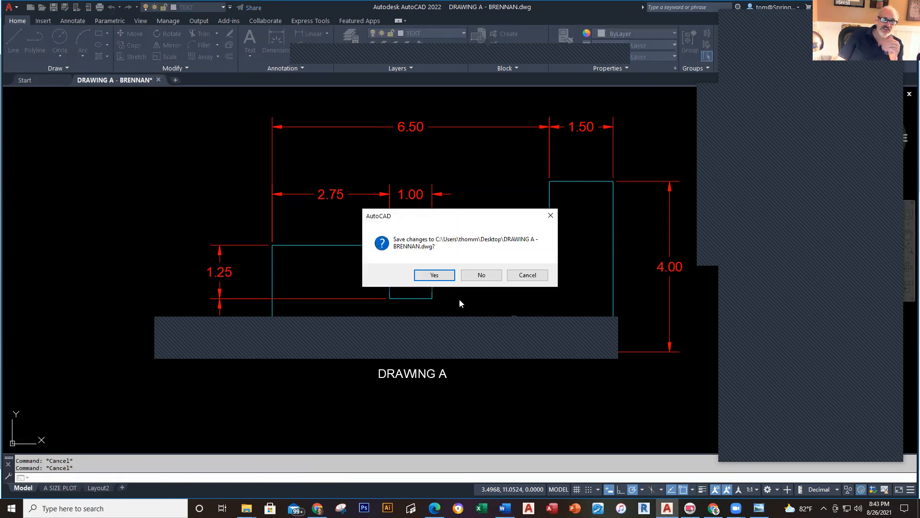
click(434, 275)
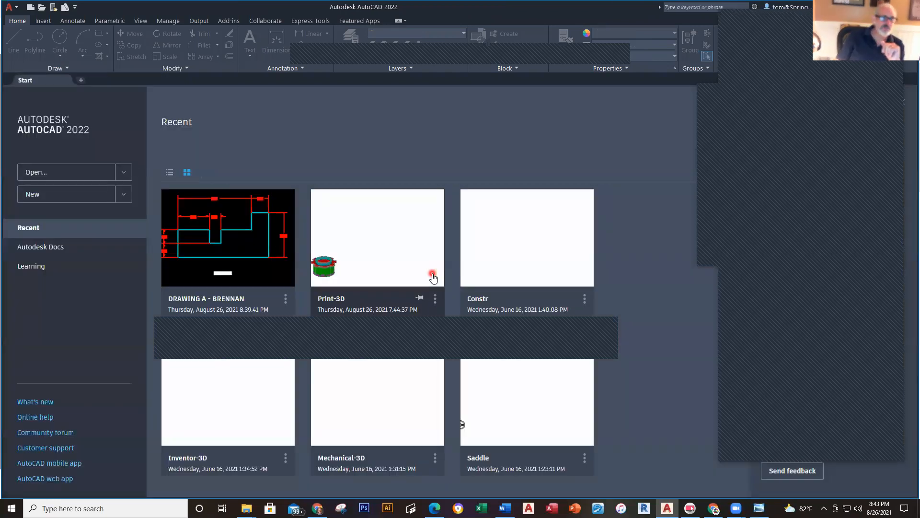
Step: Create Drawing3 from the Basic Drawing Template A-E, H, J 2019(2) (3).dwt in Downloads
click(13, 8)
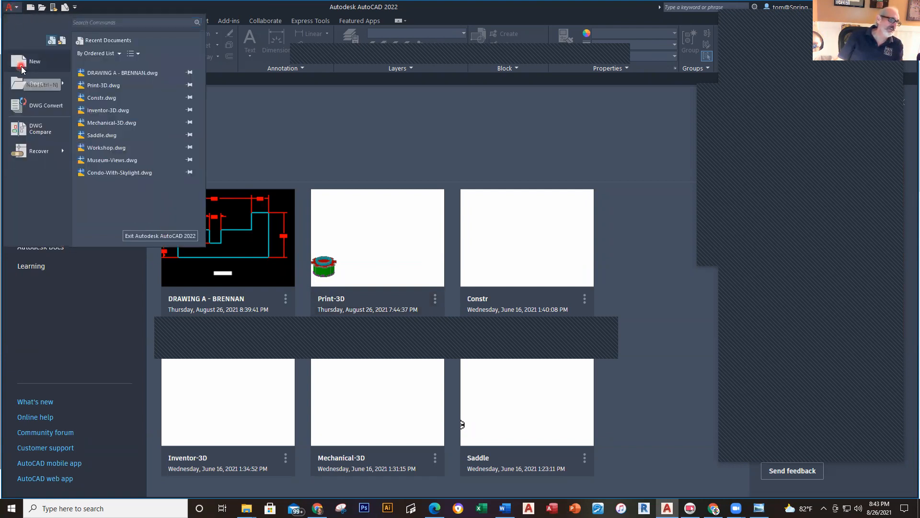
click(22, 62)
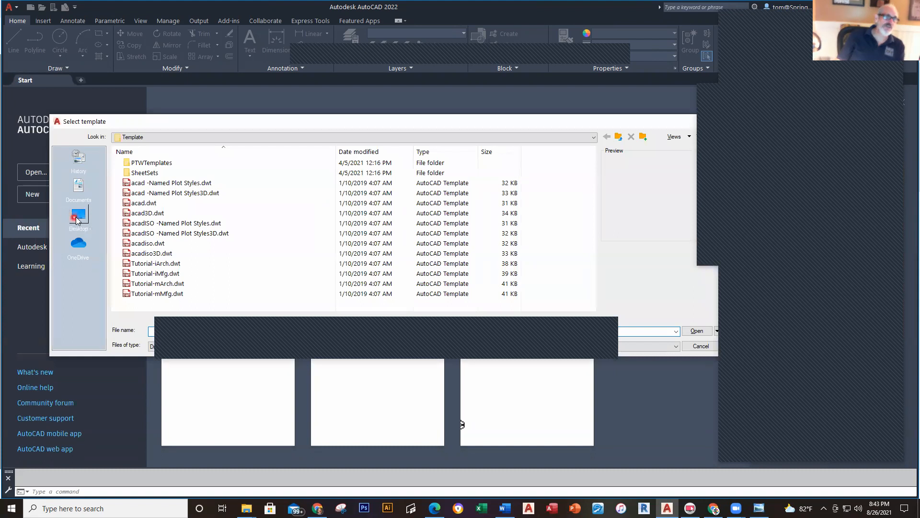
click(78, 217)
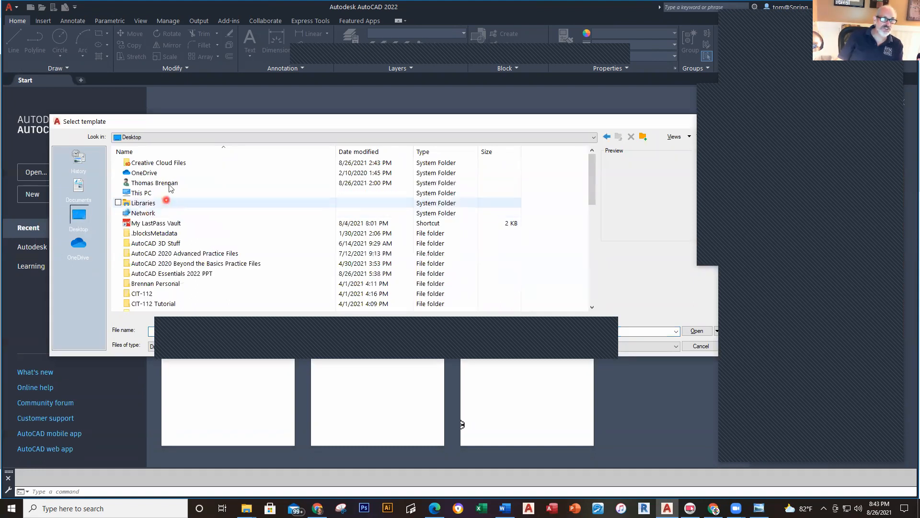
click(152, 194)
double_click(153, 194)
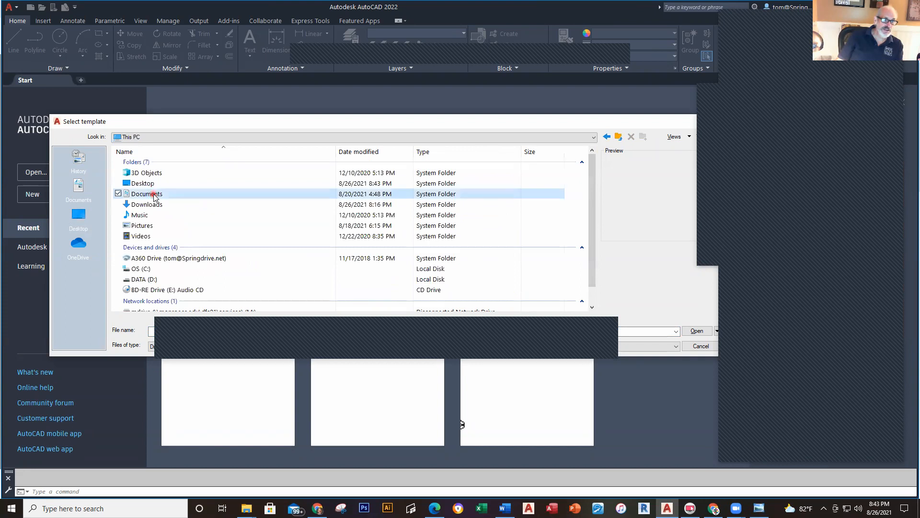
double_click(149, 205)
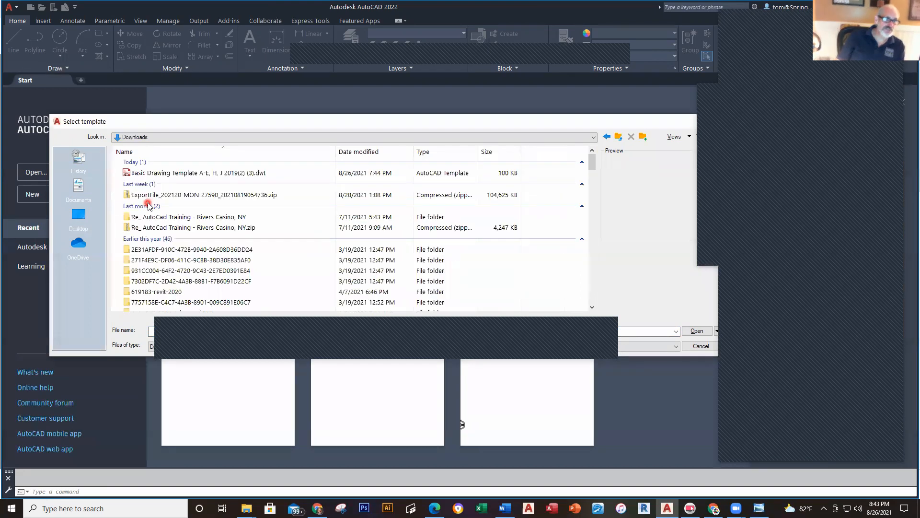
click(163, 173)
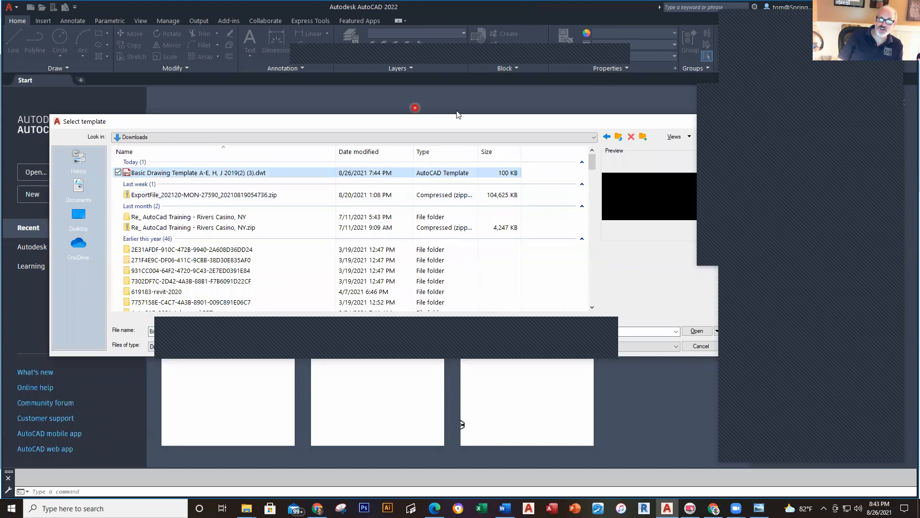
click(624, 299)
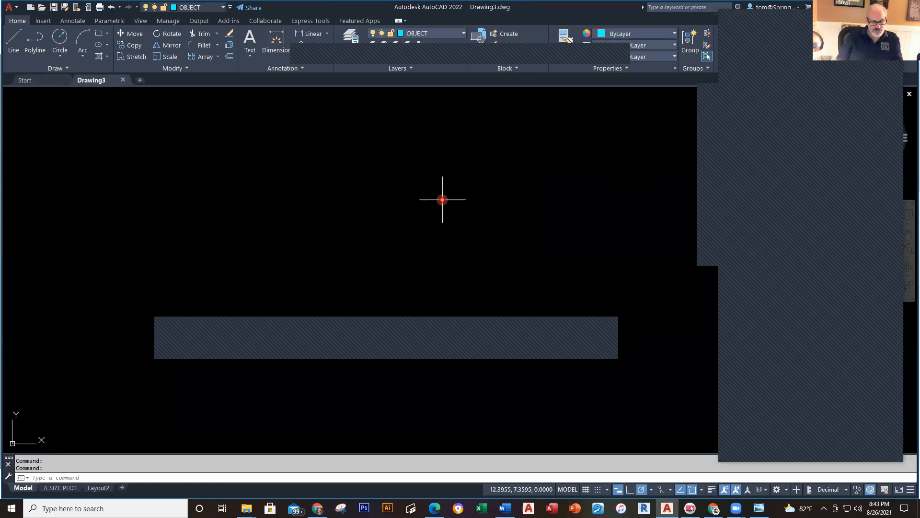
Step: Switch to Chrome and go back to the practice drawings PDF
key(alt+Tab)
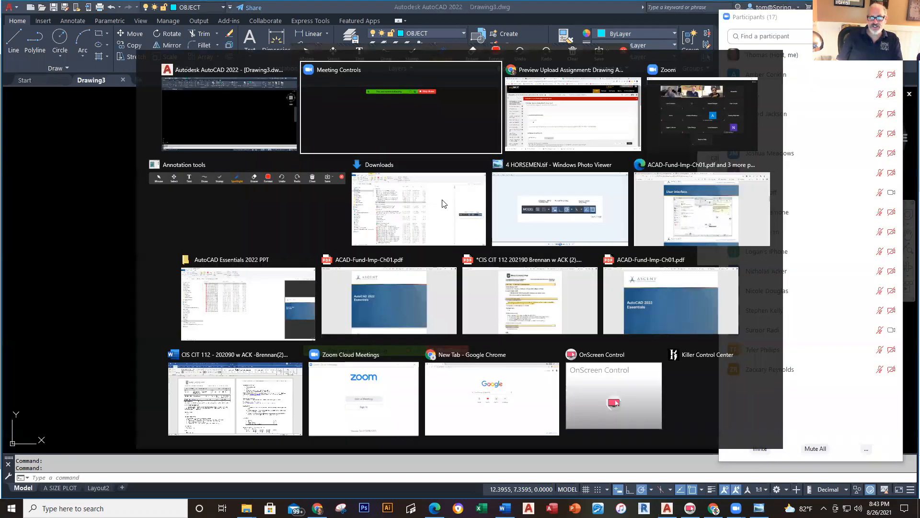
key(alt+Tab)
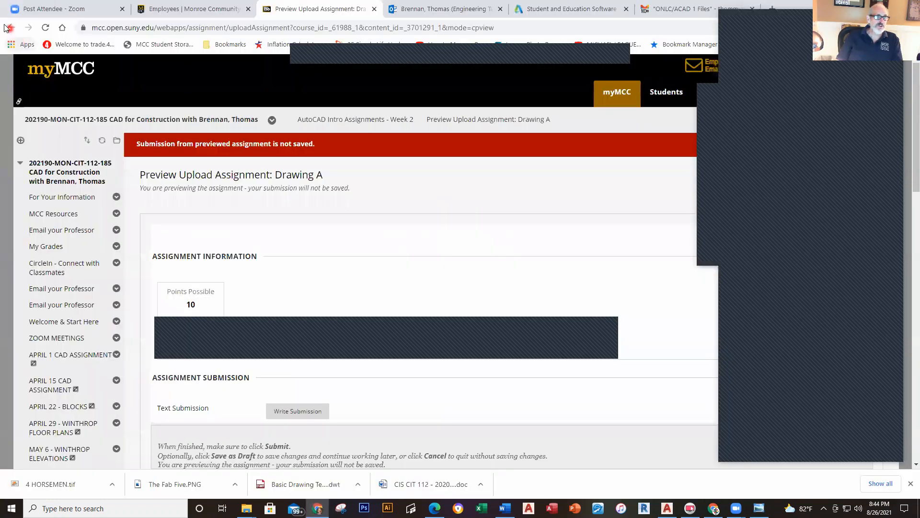
click(14, 30)
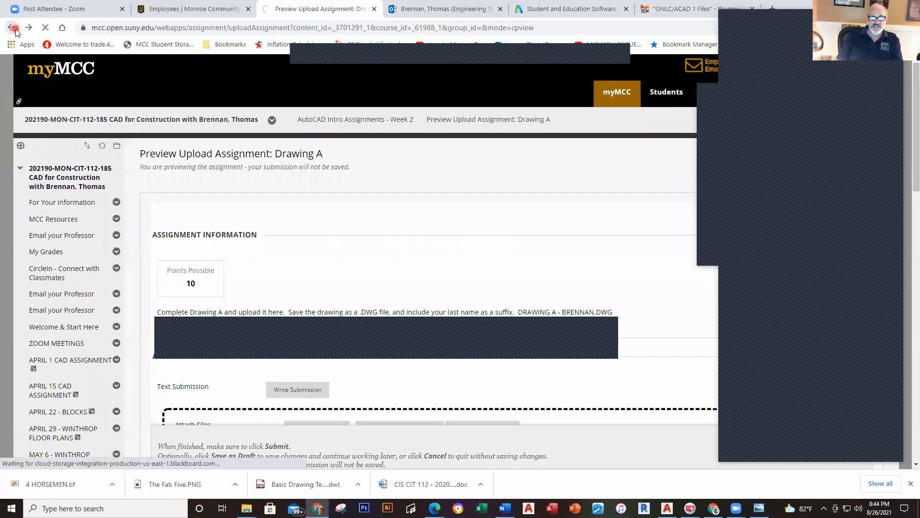
click(15, 29)
click(15, 30)
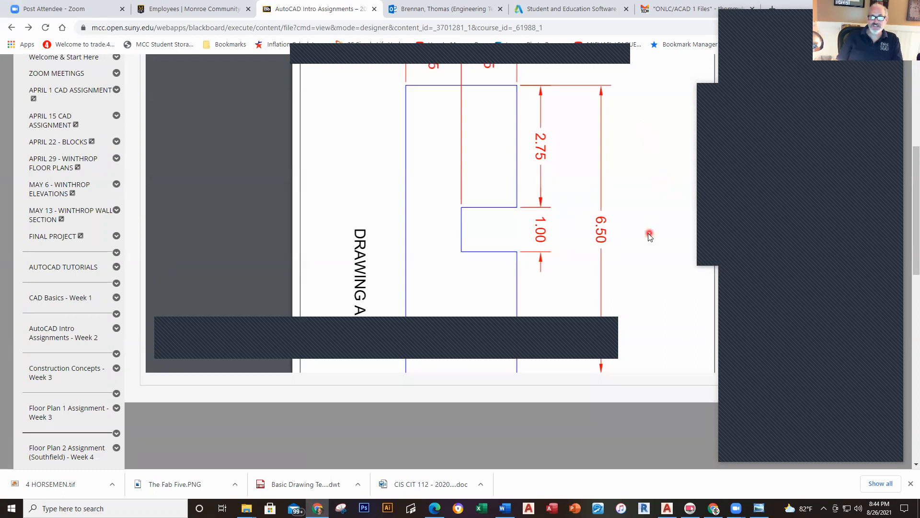
Step: Rotate the PDF upright and scroll to page 2 showing Drawing B, then return to AutoCAD
scroll(645, 259, down, 3)
scroll(643, 260, up, 3)
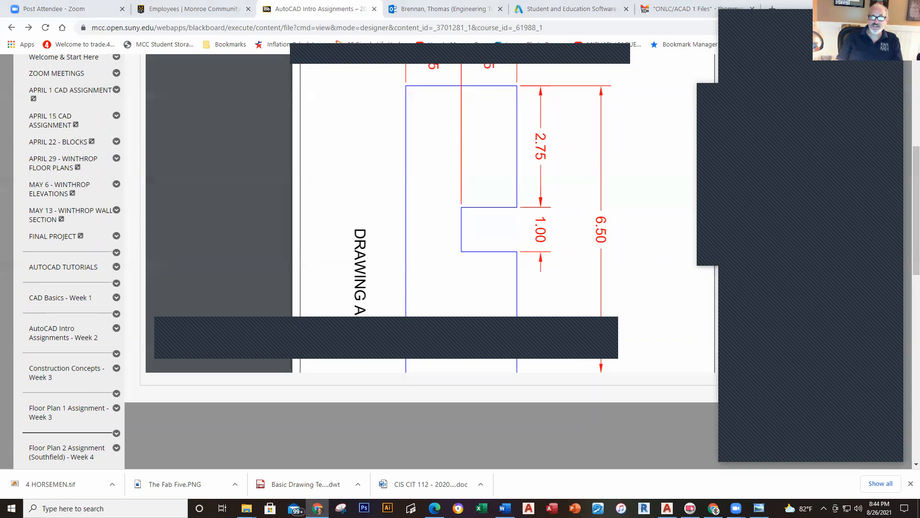
scroll(906, 149, up, 2)
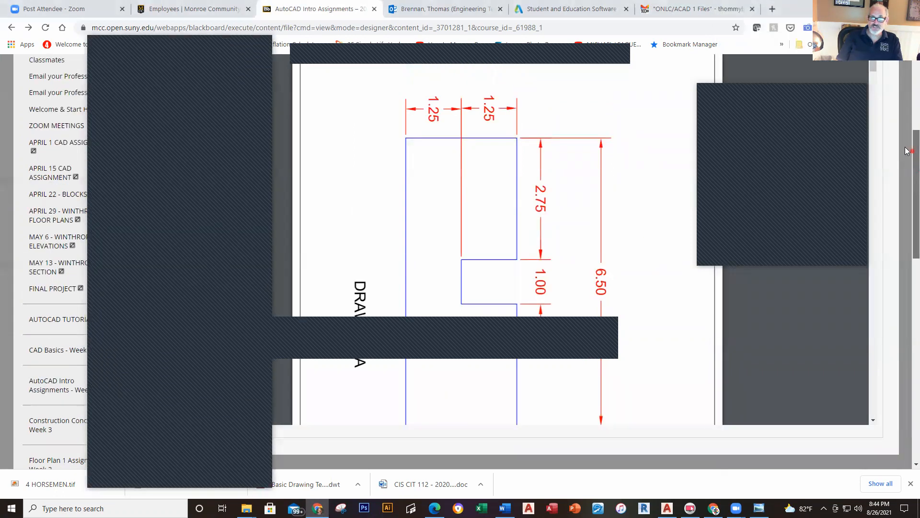
scroll(906, 139, up, 1)
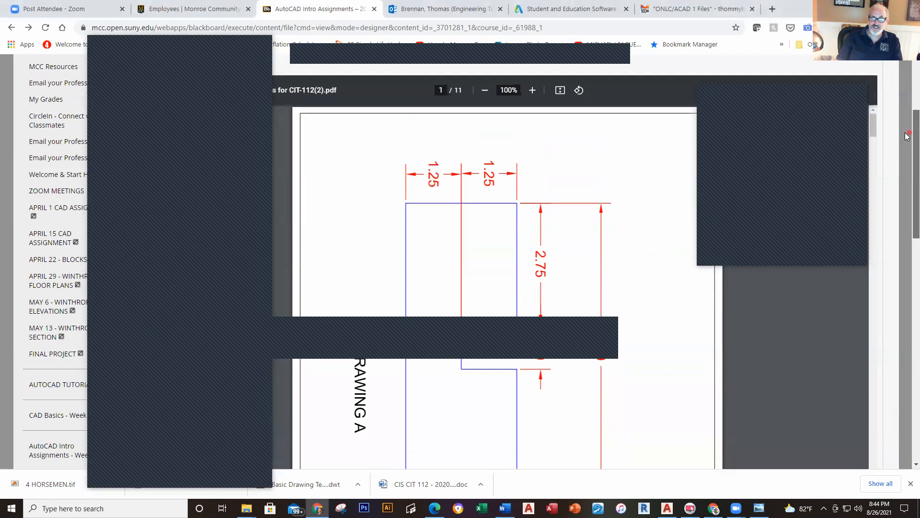
click(582, 94)
scroll(597, 271, down, 10)
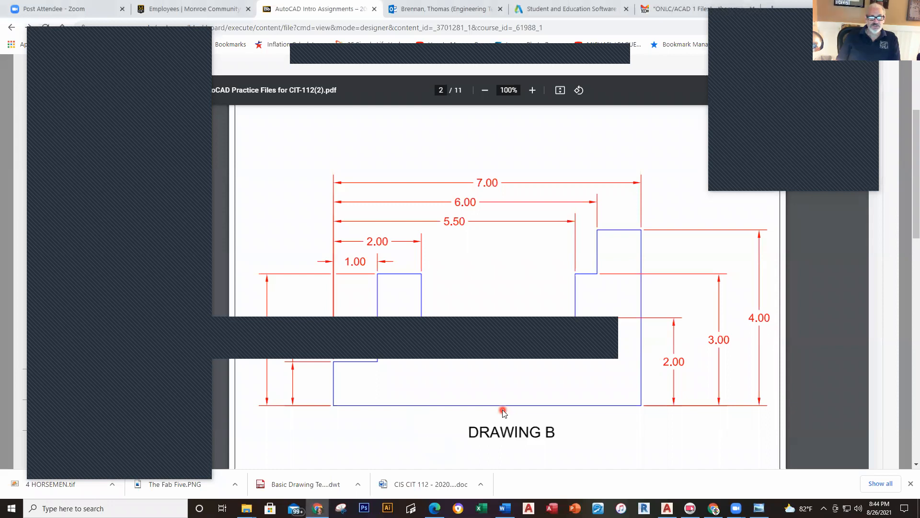
key(alt+Tab)
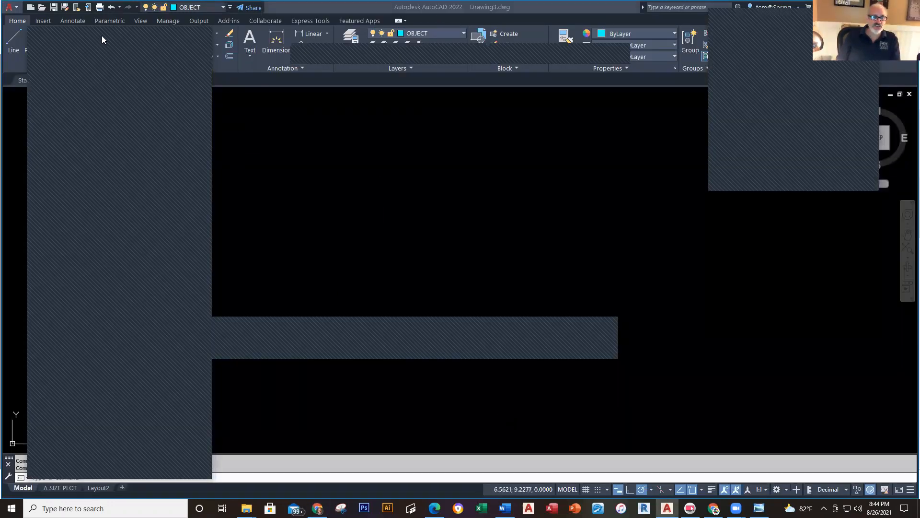
Step: Draw a line from 0,0 with a 7-unit horizontal base and a 4-unit vertical rise
click(301, 178)
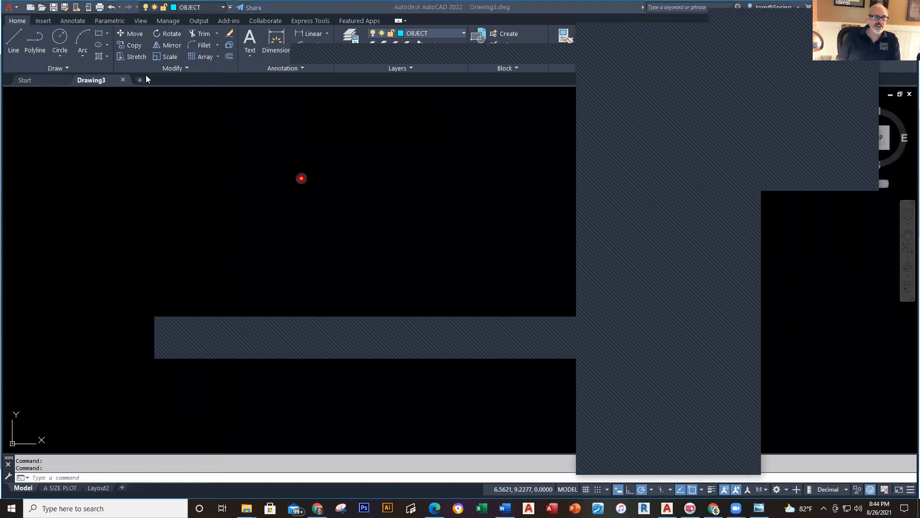
click(16, 32)
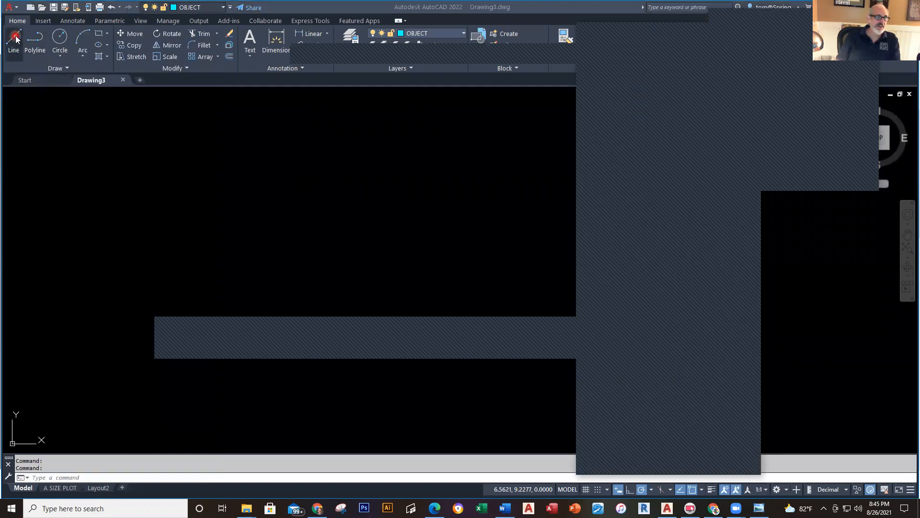
click(14, 35)
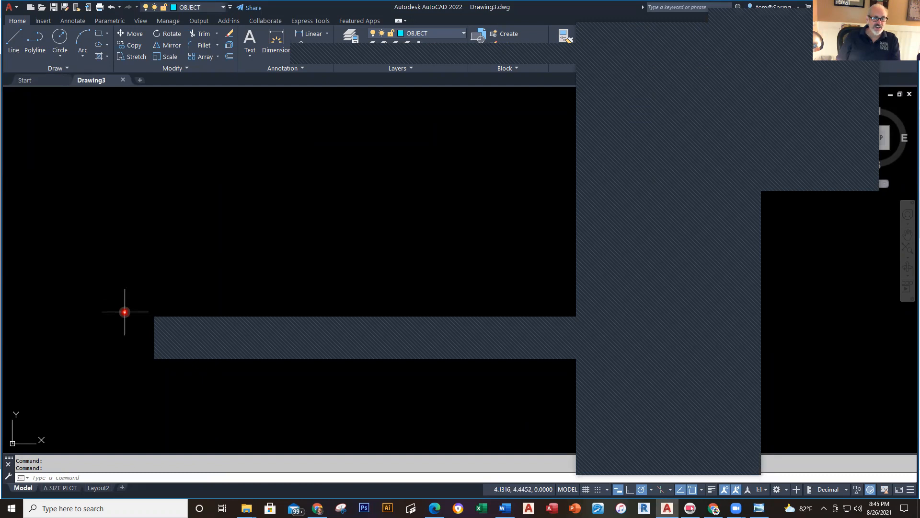
click(13, 37)
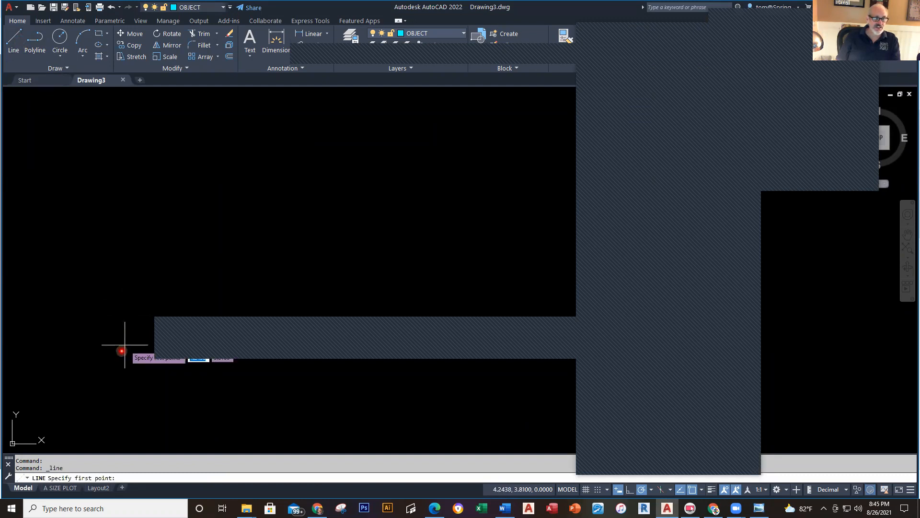
text(0,0)
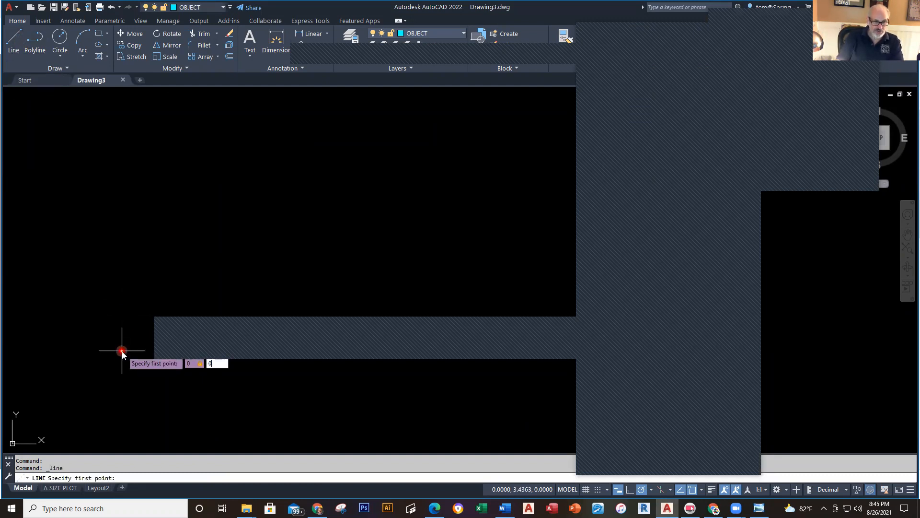
key(Return)
middle_drag(239, 315, 410, 193)
mouse_move(307, 294)
middle_down()
mouse_move(265, 171)
mouse_move(300, 376)
mouse_move(302, 235)
middle_up()
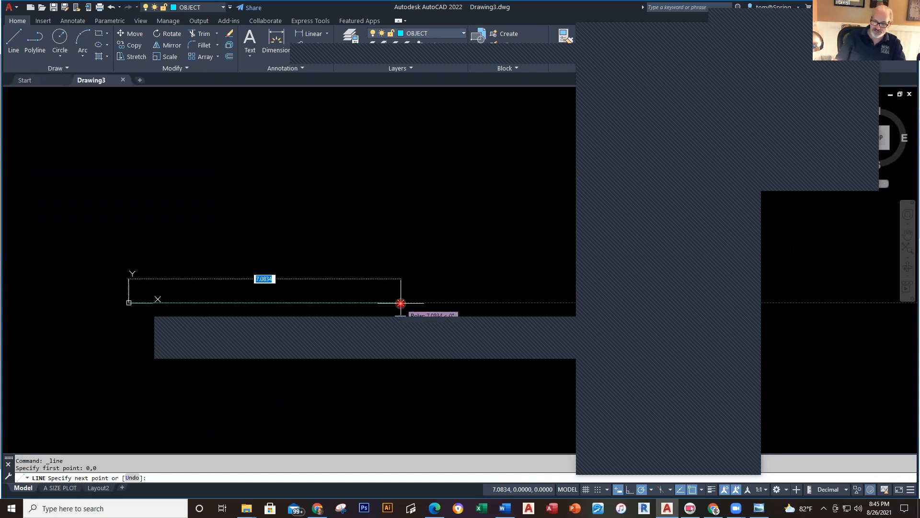
text(7)
key(Return)
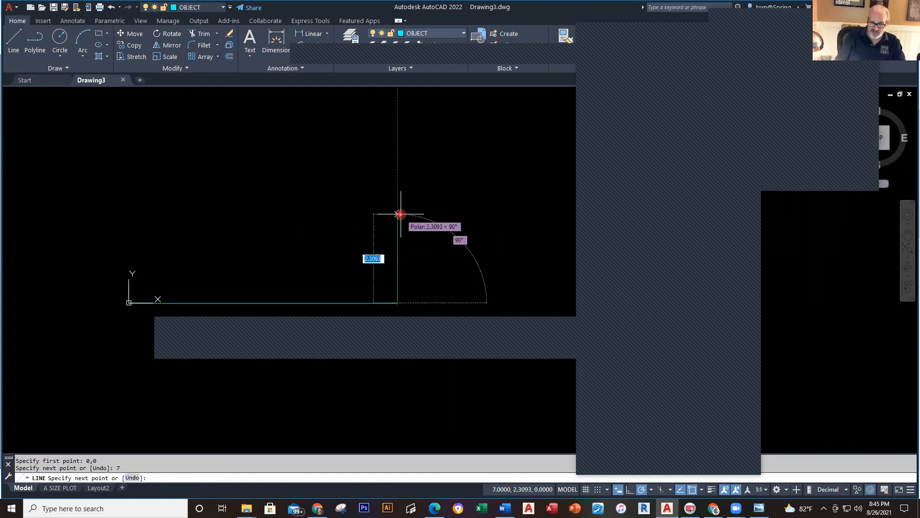
text(4)
key(Return)
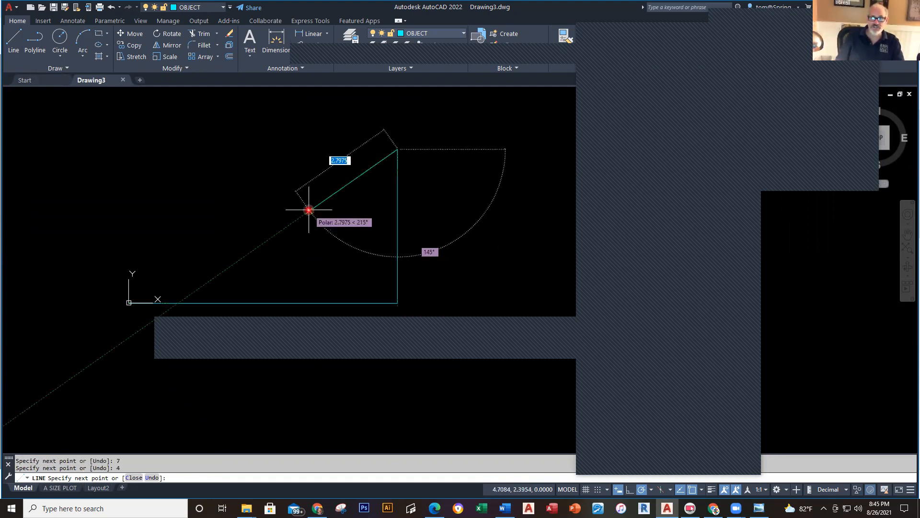
key(alt+Tab)
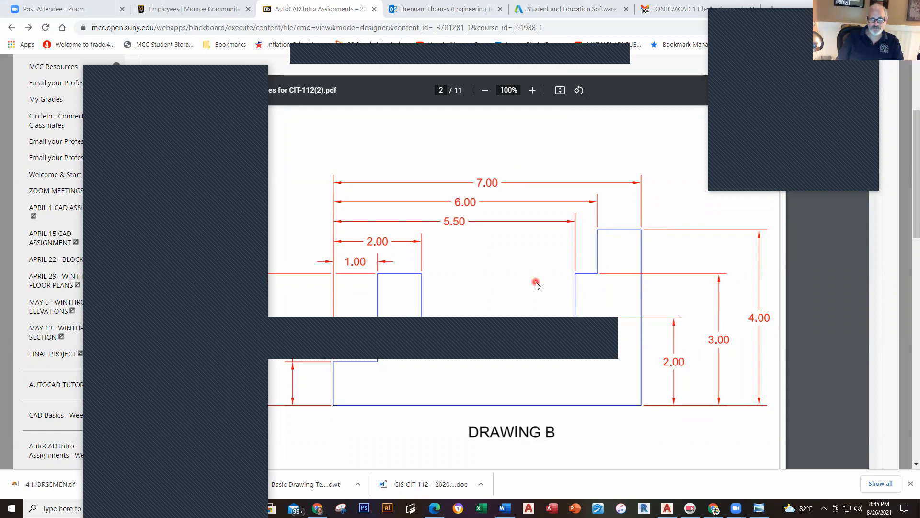
Step: Continue the outline 1 unit left, 1 unit down, then a short step left
key(alt+Tab)
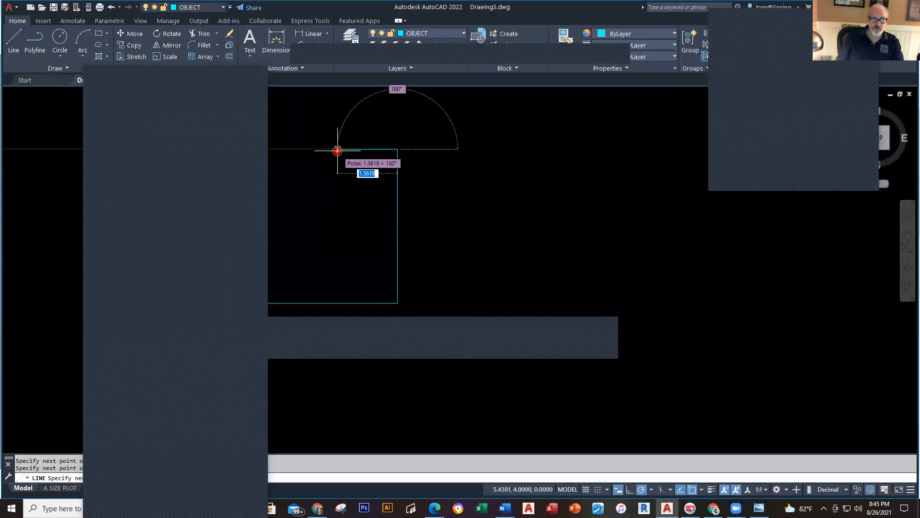
text(1)
key(Return)
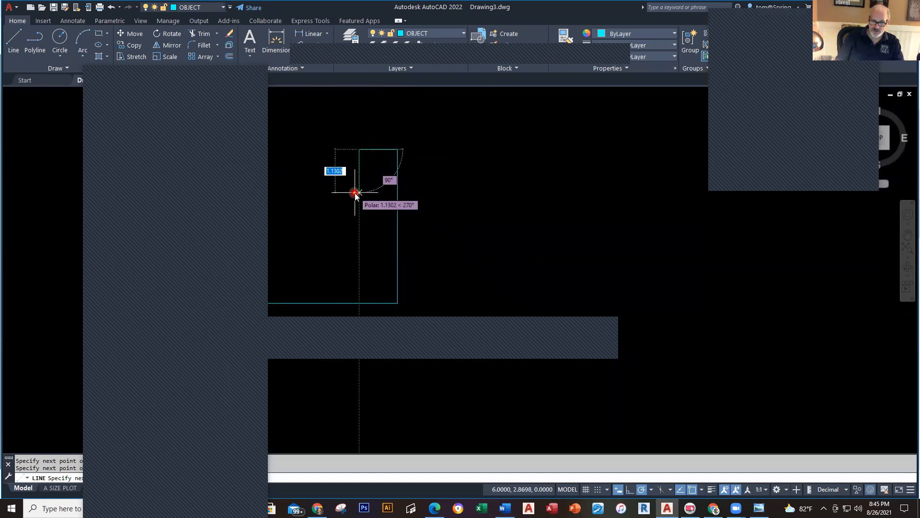
text(1)
key(Return)
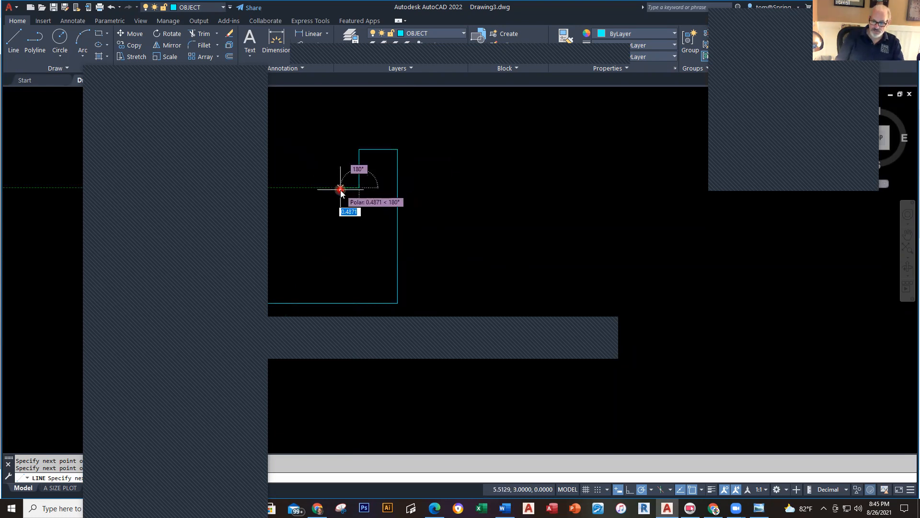
click(340, 189)
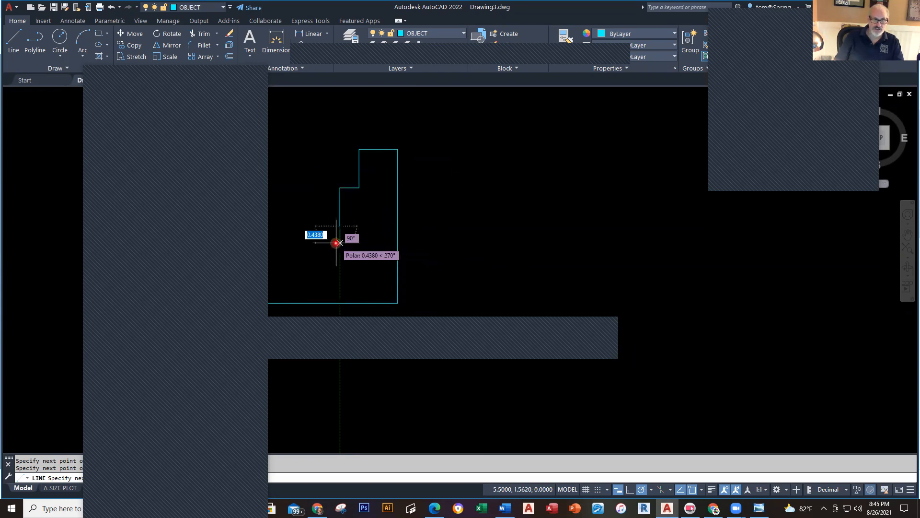
Step: Check the Drawing B reference and add the 3.5-unit horizontal run to 2,2
key(alt+Tab)
key(alt+Tab)
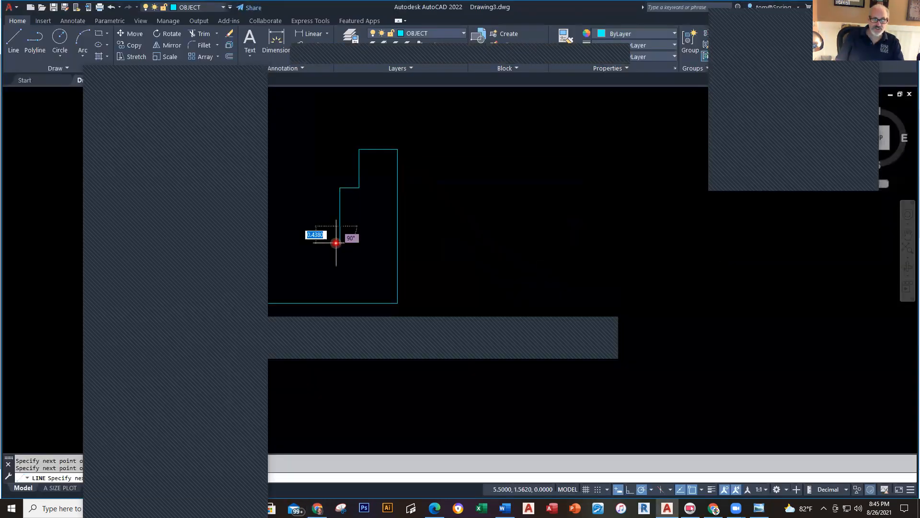
middle_drag(453, 229, 609, 238)
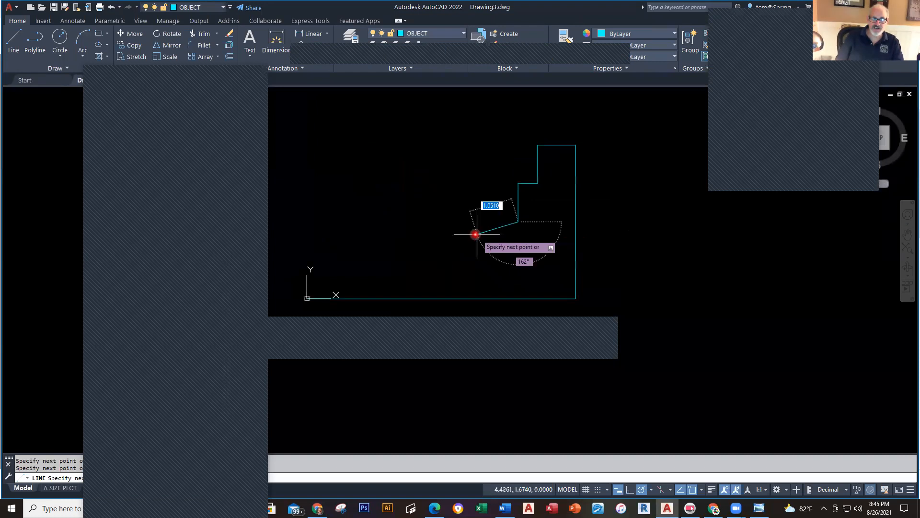
key(alt+Tab)
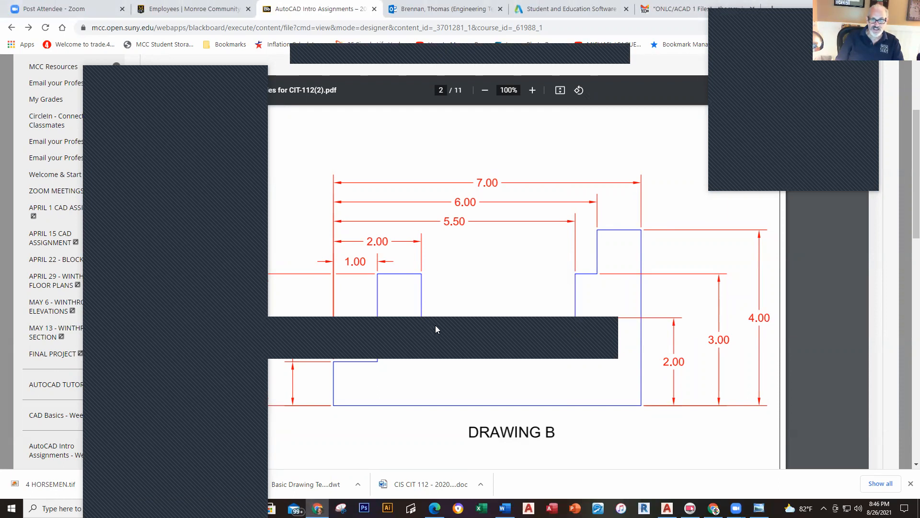
key(alt+Tab)
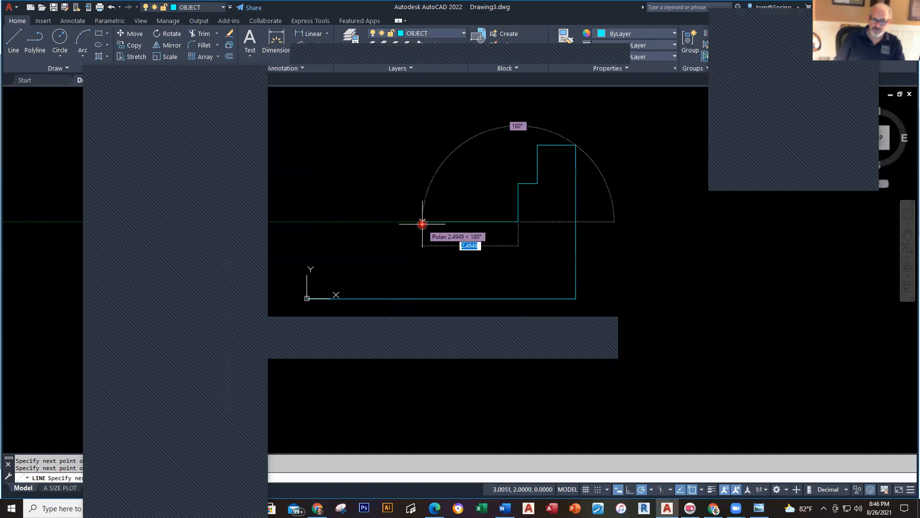
text(3.)
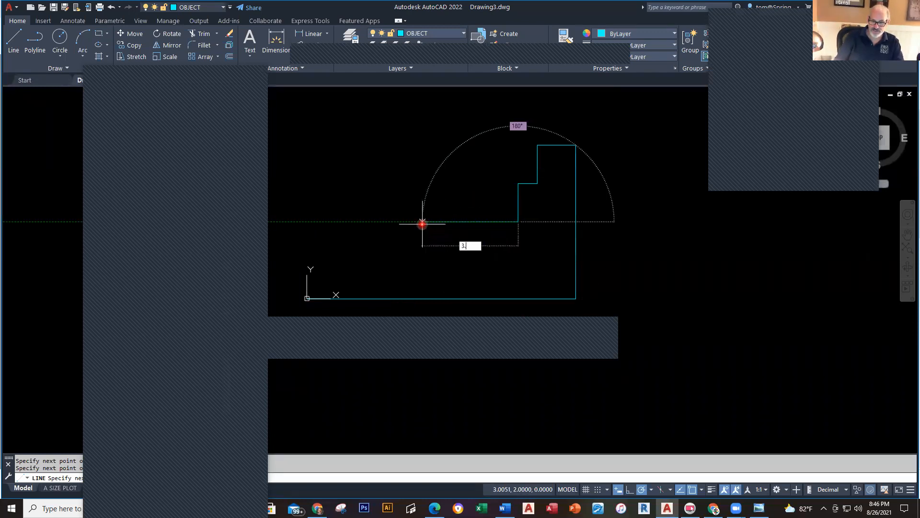
text(5)
key(Return)
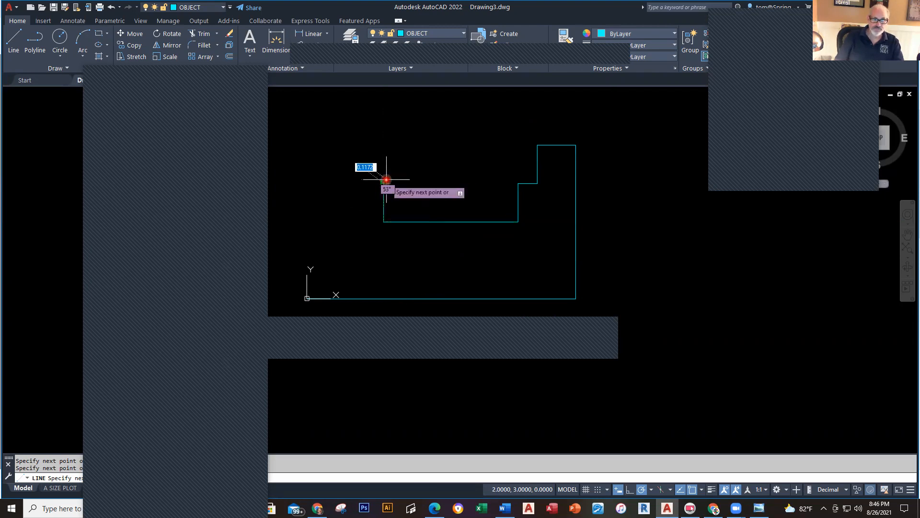
key(alt+Tab)
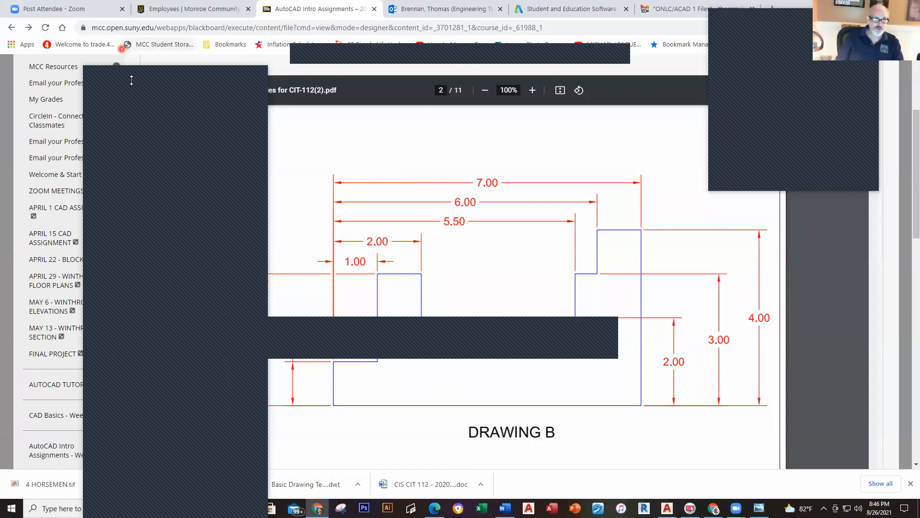
Step: Continue the outline 1 left, 2 down, 1 left, and close it at the origin
drag(152, 75, 82, 74)
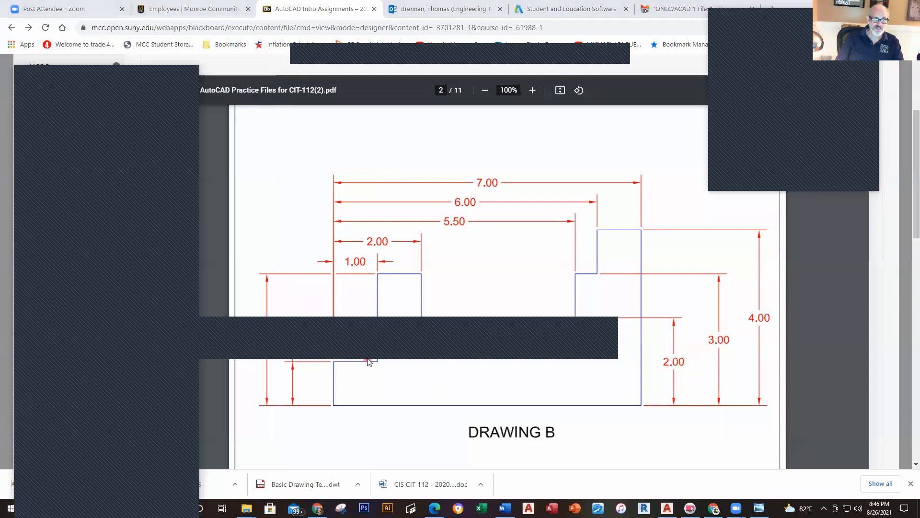
key(alt+Tab)
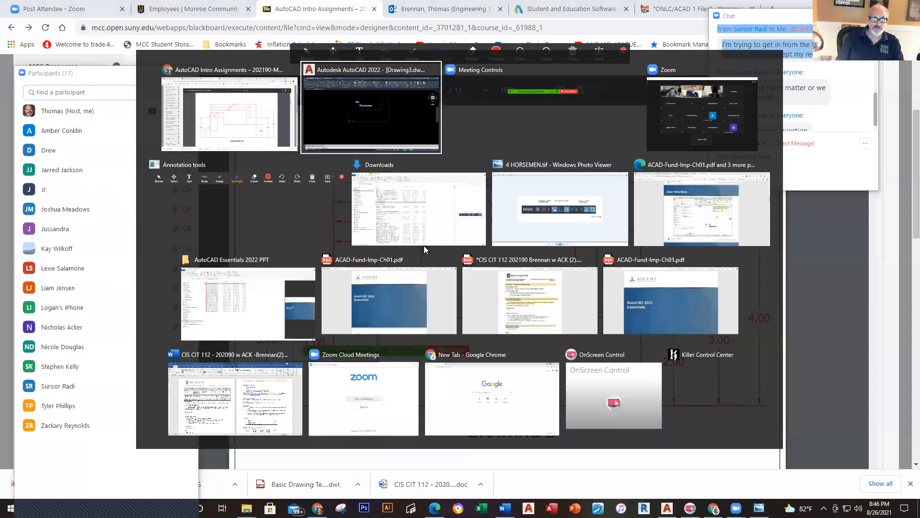
text(1)
key(Return)
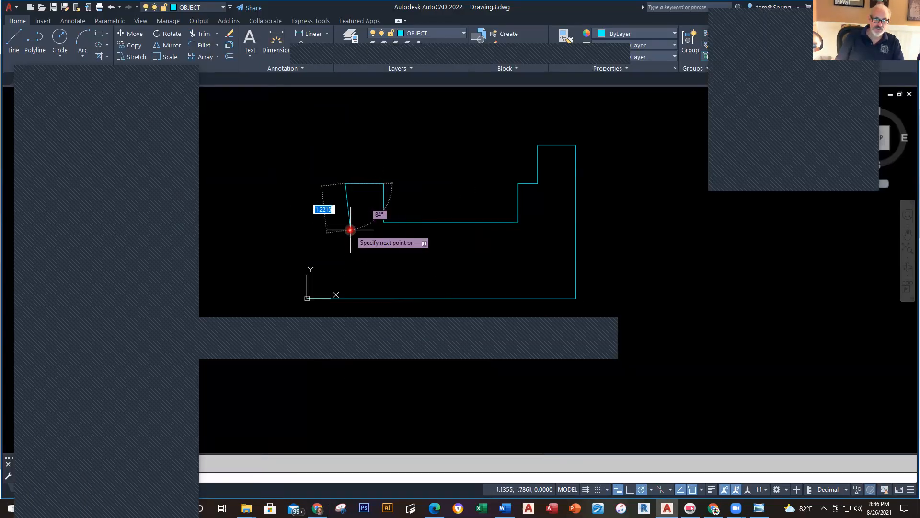
text(2)
key(Return)
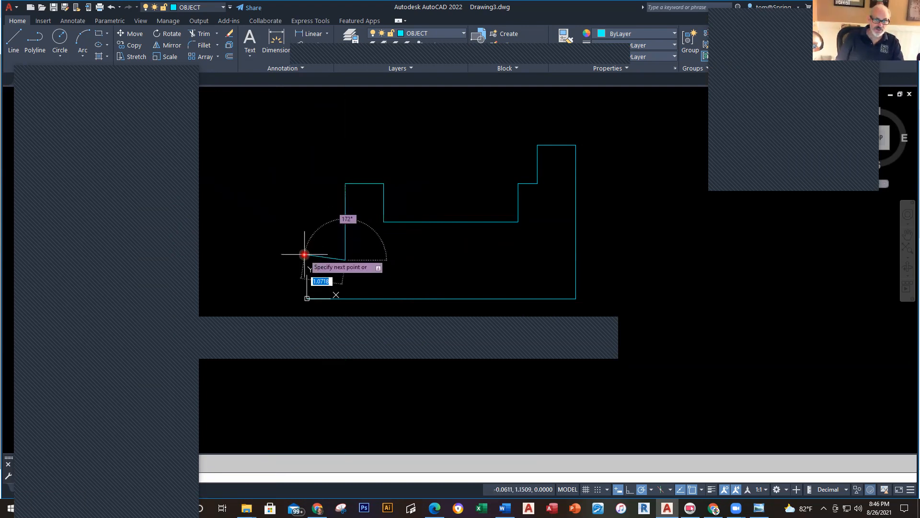
text(1733)
key(Return)
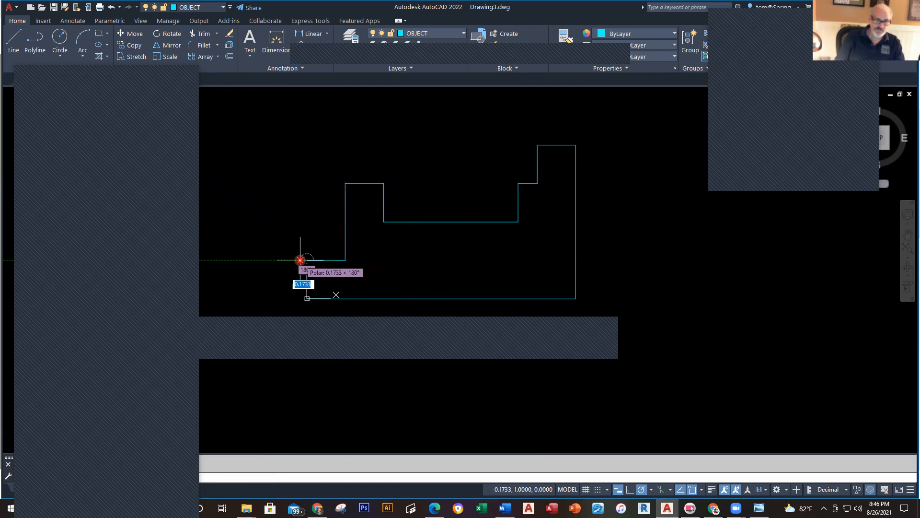
click(307, 299)
key(Return)
Step: Select the right and bottom lines to confirm the overall 7 by 4 size
mouse_move(618, 341)
middle_down()
mouse_move(640, 351)
mouse_move(659, 328)
mouse_move(667, 339)
mouse_move(677, 314)
mouse_move(642, 321)
middle_up()
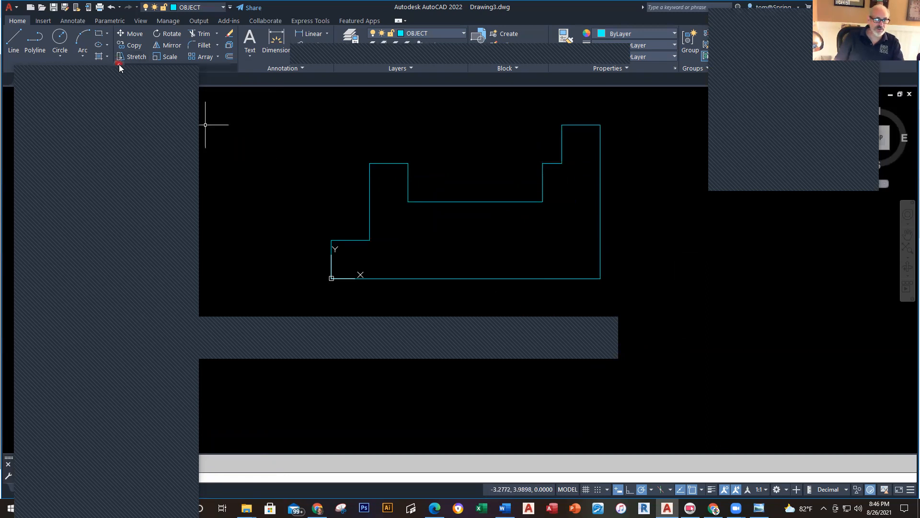
click(119, 77)
drag(127, 76, 778, 24)
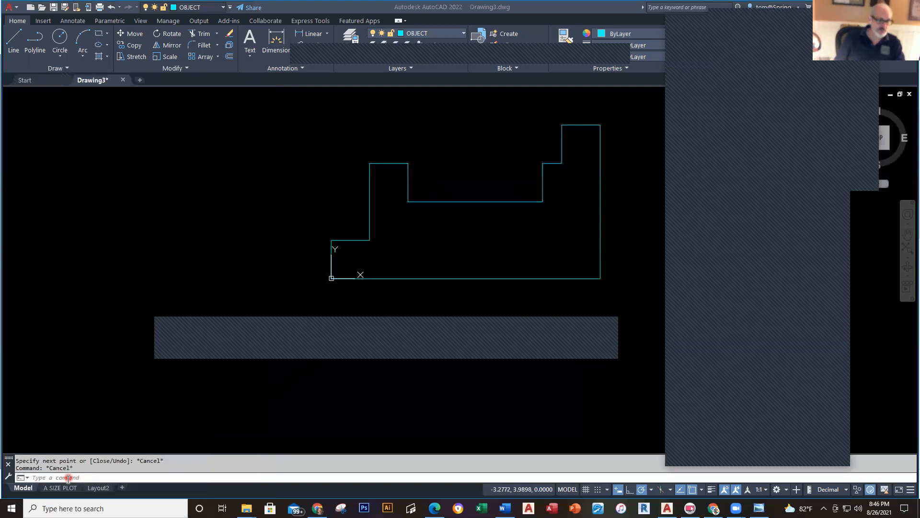
click(600, 184)
click(601, 183)
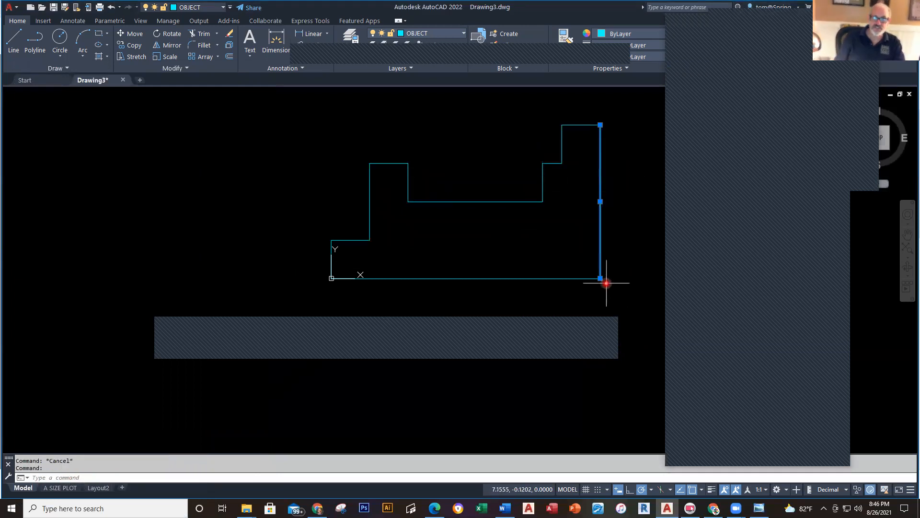
mouse_move(601, 280)
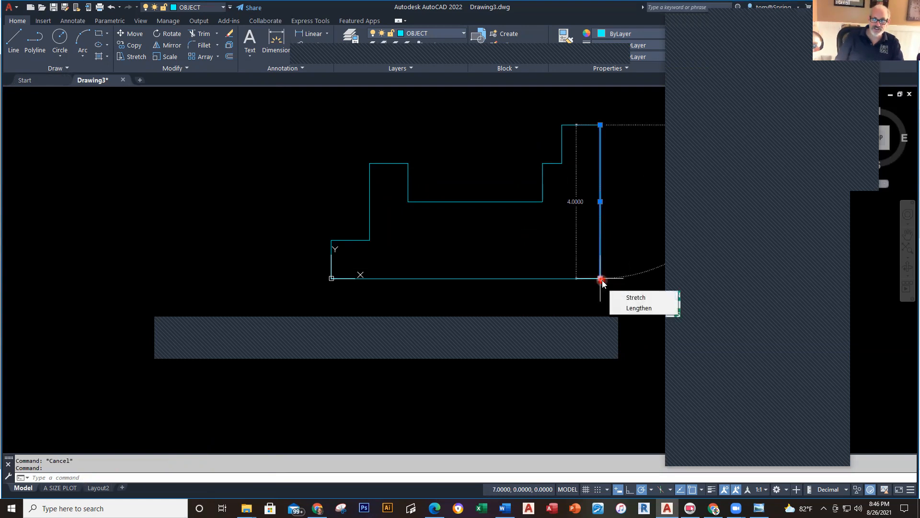
click(555, 279)
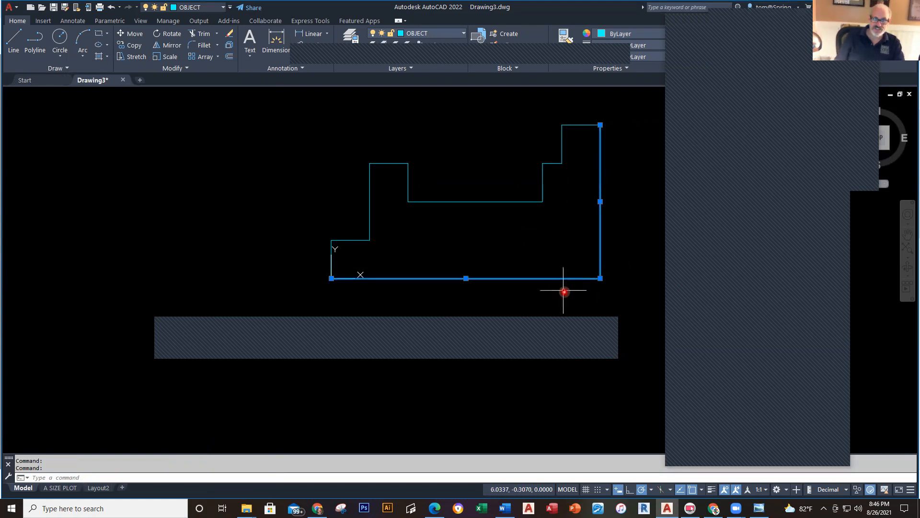
mouse_move(600, 278)
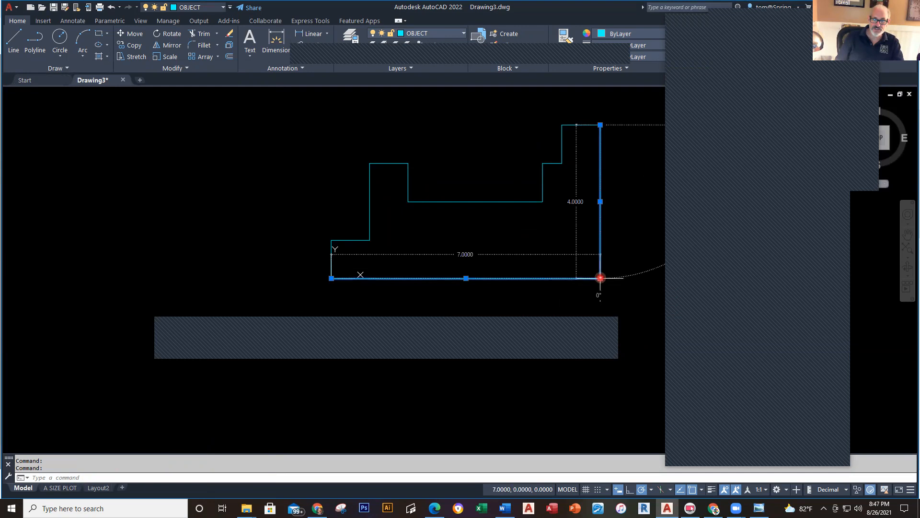
key(Escape)
key(Escape)
middle_drag(599, 260, 537, 280)
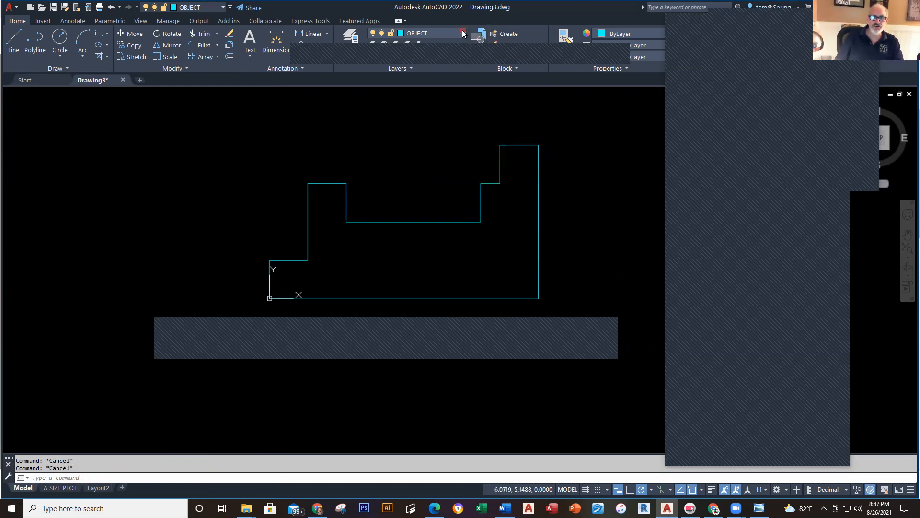
Step: On the DIMENSIONS layer, place a linear width dimension above the outline
click(463, 34)
click(433, 70)
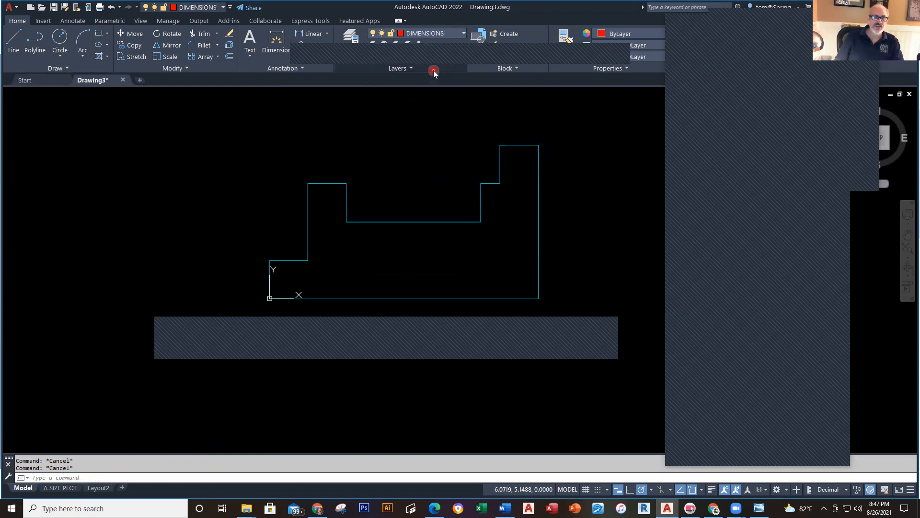
click(312, 35)
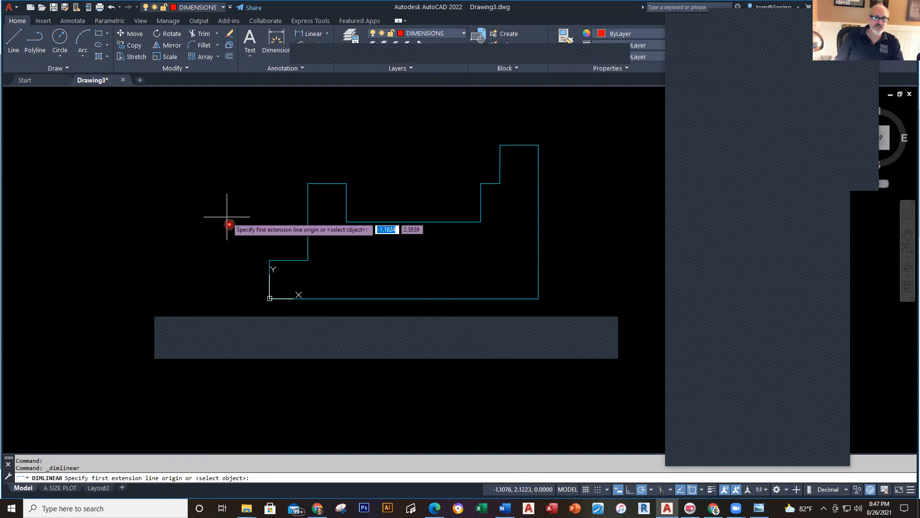
click(270, 260)
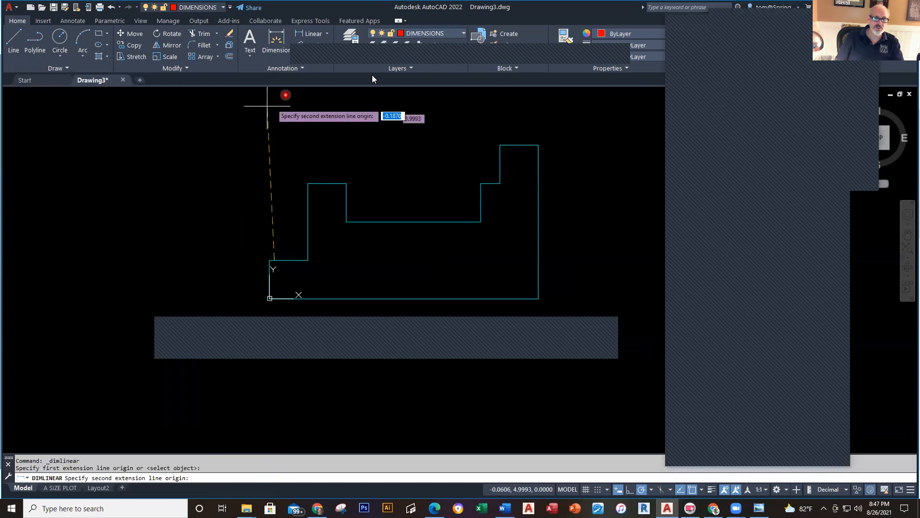
click(541, 141)
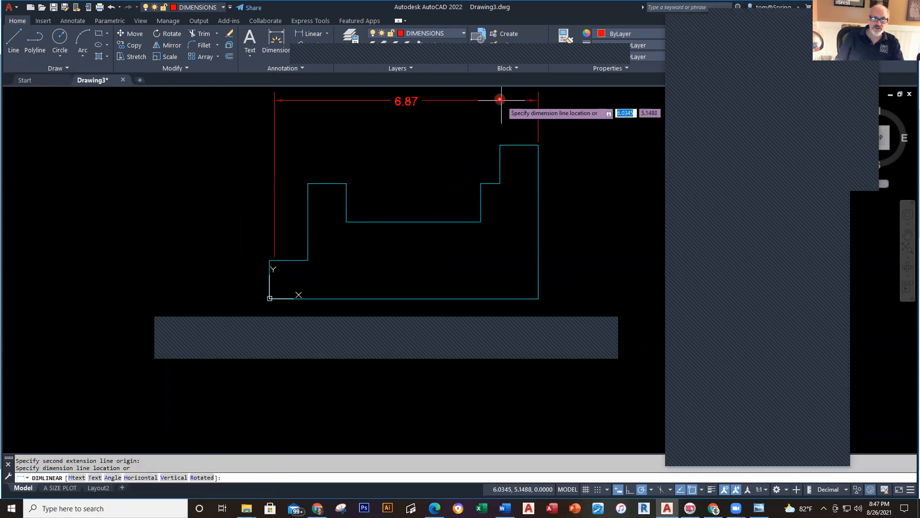
mouse_move(493, 111)
middle_down()
mouse_move(494, 149)
mouse_move(493, 95)
mouse_move(491, 149)
middle_up()
click(439, 108)
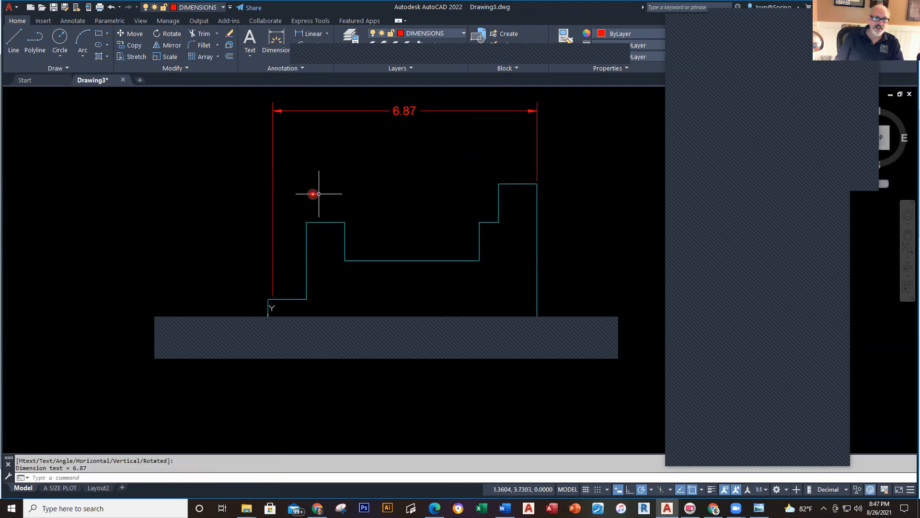
scroll(286, 277, up, 2)
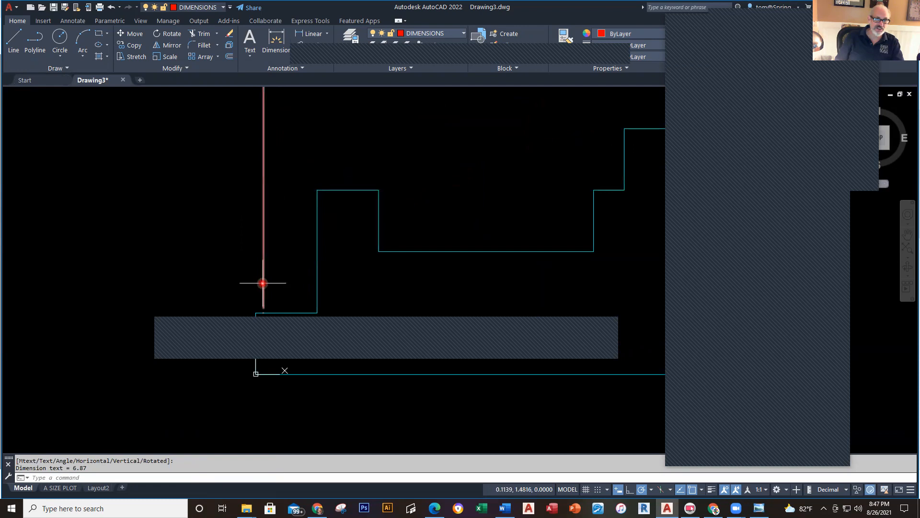
scroll(269, 312, up, 3)
scroll(268, 312, up, 2)
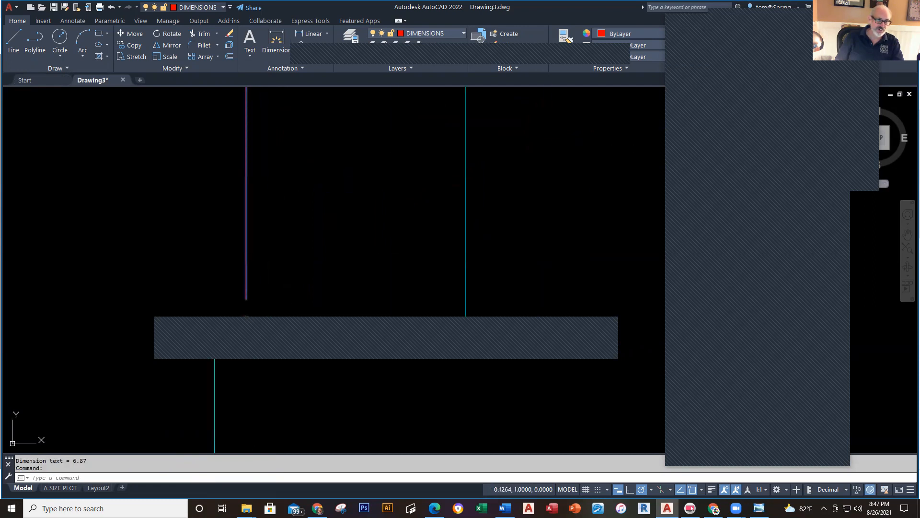
Step: Stretch the dimension's left extension line to the outline's left edge so it reads 7.00
click(246, 315)
click(215, 314)
scroll(422, 224, down, 5)
middle_drag(420, 223, 295, 273)
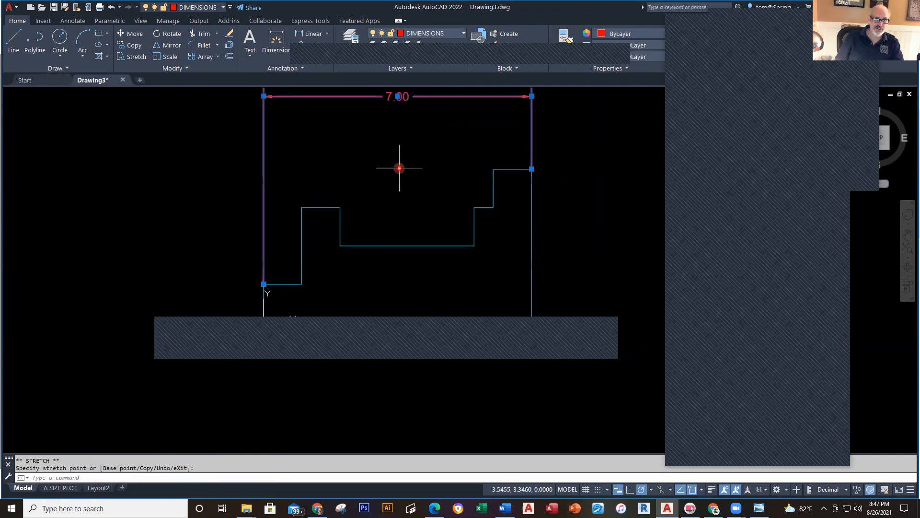
key(Escape)
middle_drag(400, 152, 386, 196)
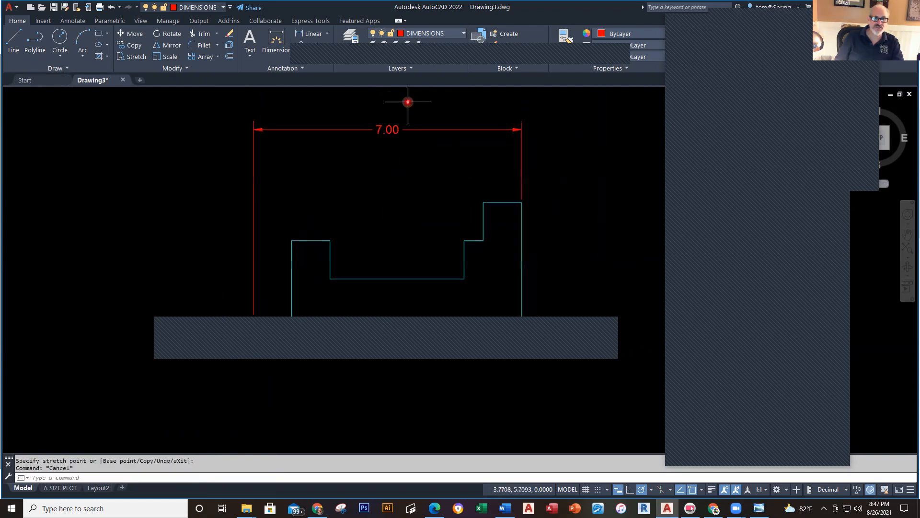
click(313, 33)
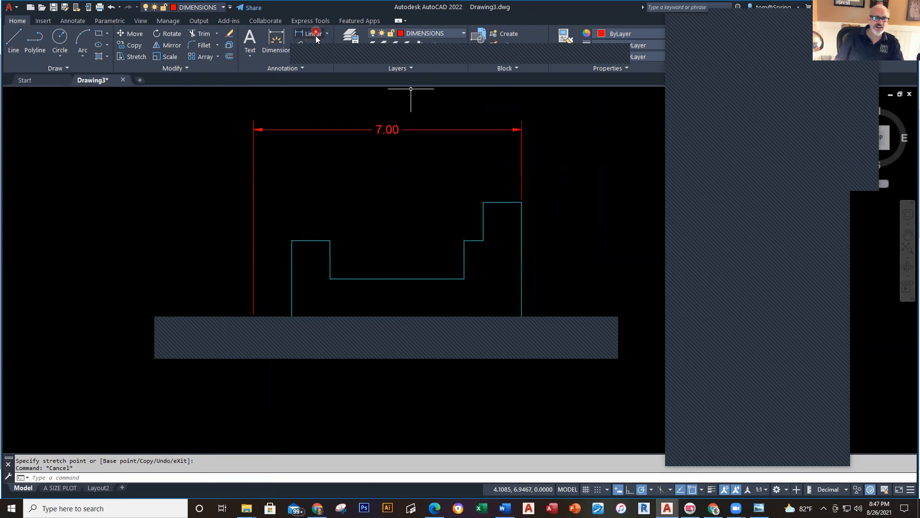
Step: Dimension the 6.00 and 5.50 widths stacked below the 7.00 dimension
click(483, 204)
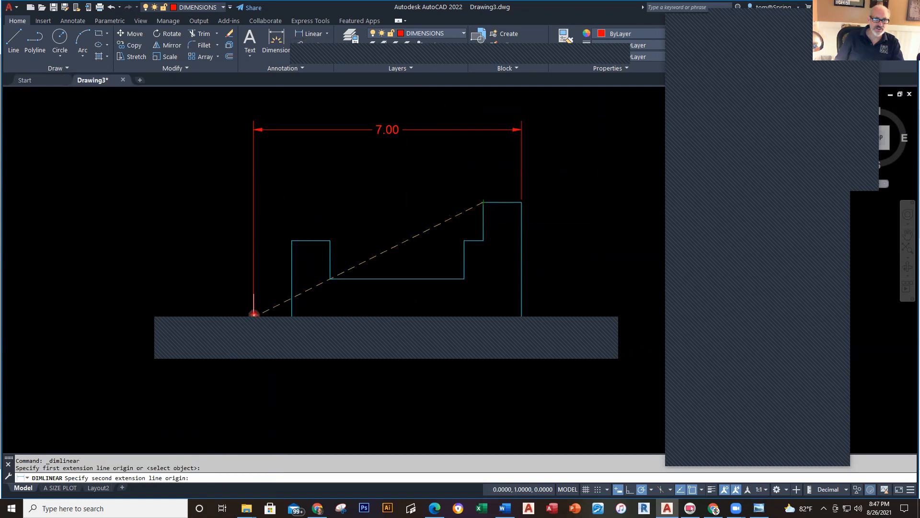
click(253, 315)
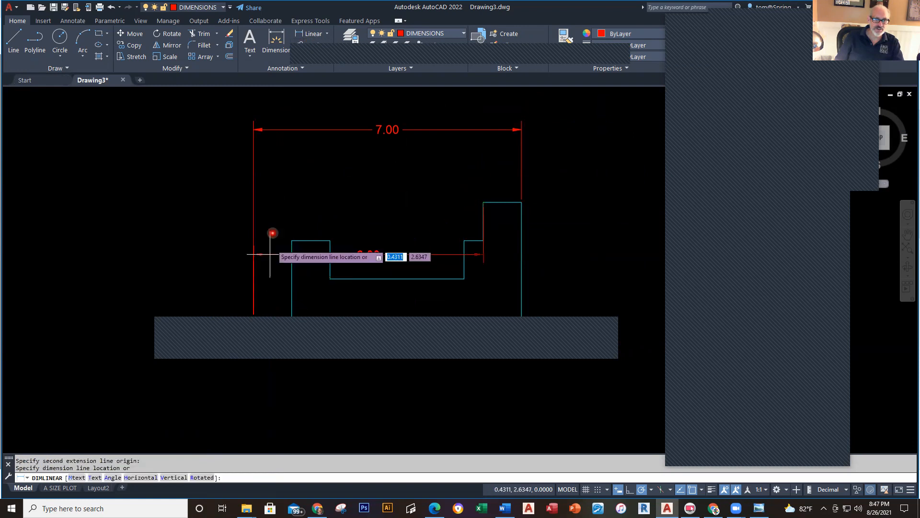
click(282, 152)
right_click(331, 194)
click(338, 199)
click(250, 315)
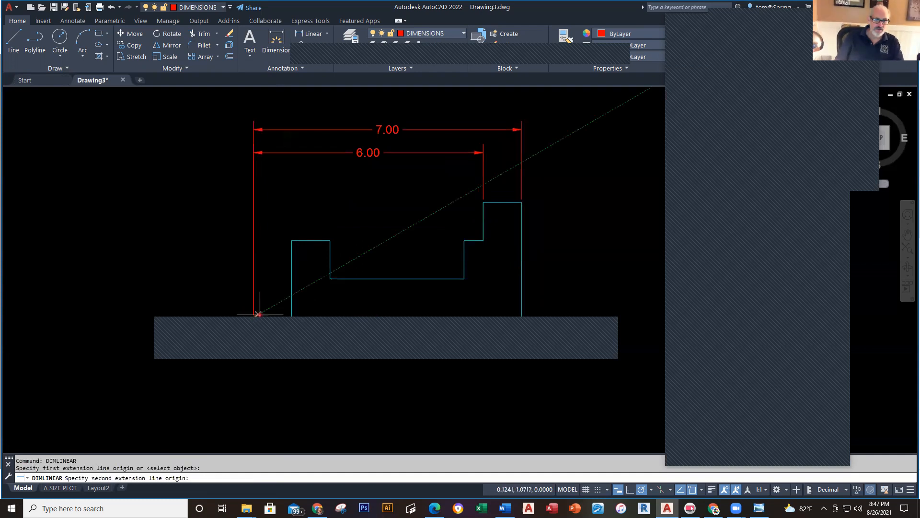
click(464, 239)
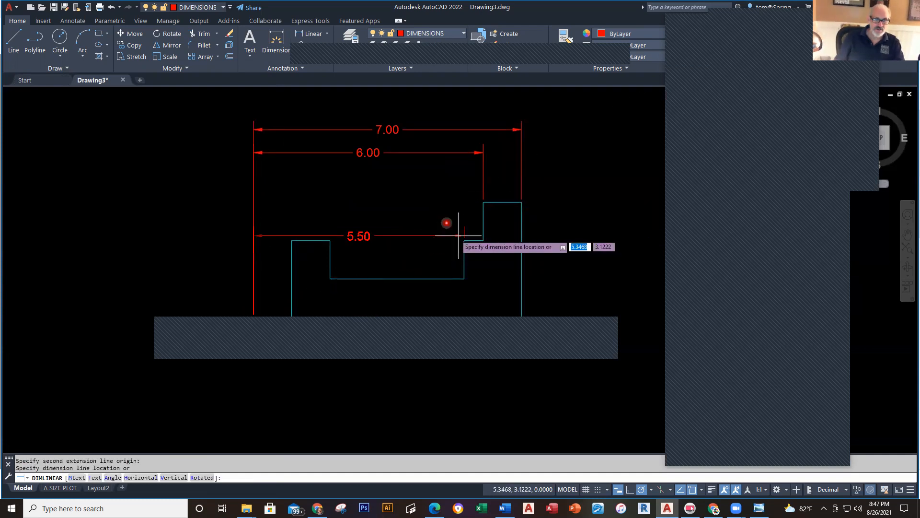
click(439, 180)
Step: Add a right-side height dimension and grip-stretch it to read 4.00
key(Return)
click(522, 203)
click(522, 354)
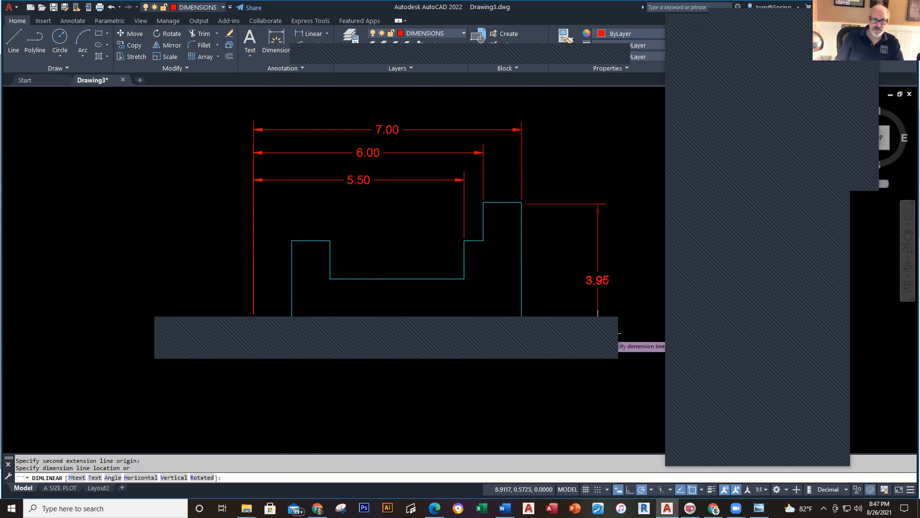
click(568, 345)
scroll(540, 185, up, 5)
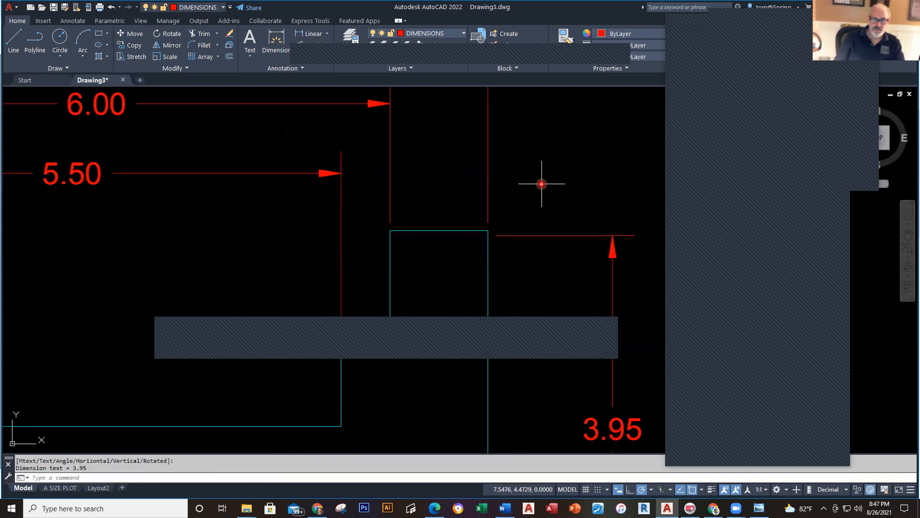
click(489, 314)
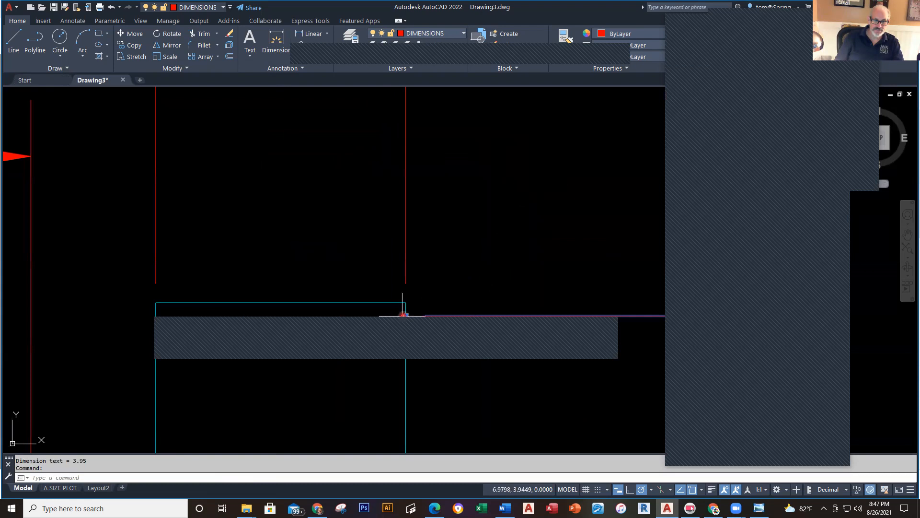
click(406, 315)
click(406, 303)
key(Escape)
scroll(572, 281, down, 5)
middle_drag(572, 282, 544, 186)
key(alt+Tab)
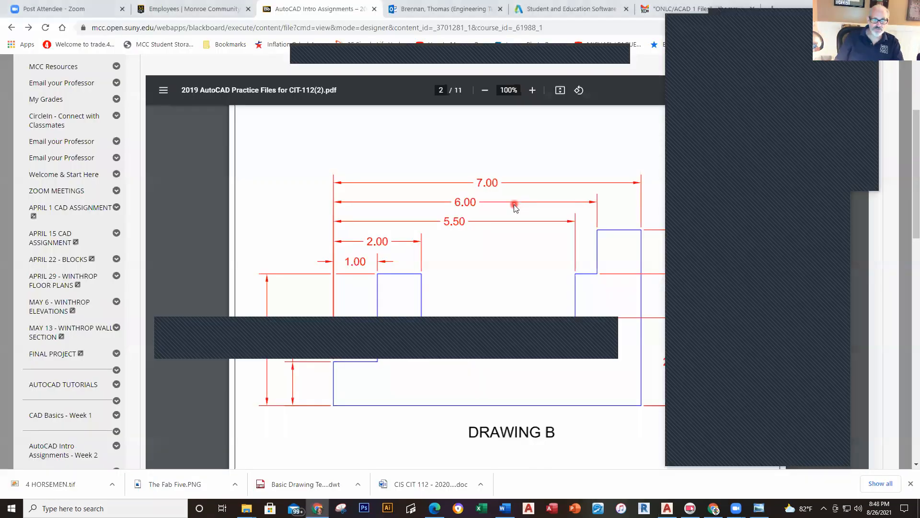
Step: Review Drawing B on the PDF sheet, then bring Drawing3 back to the front
scroll(511, 257, up, 3)
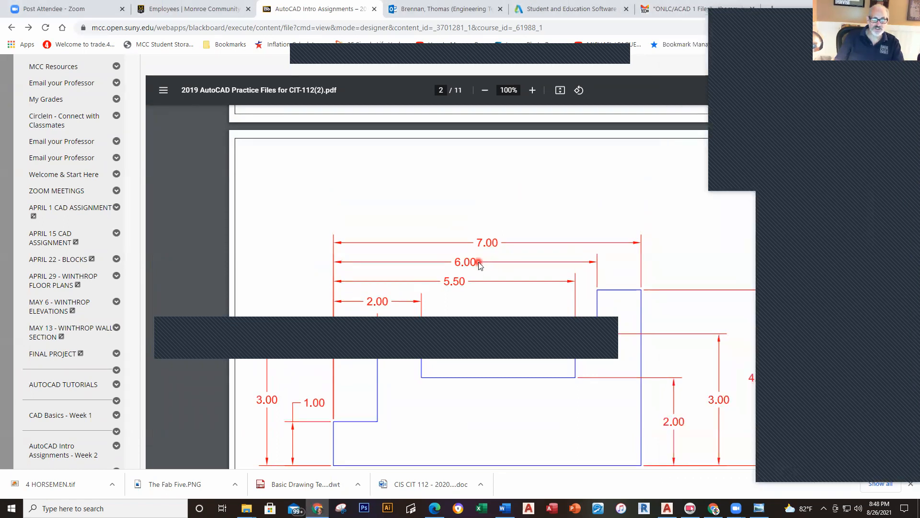
key(alt+Tab)
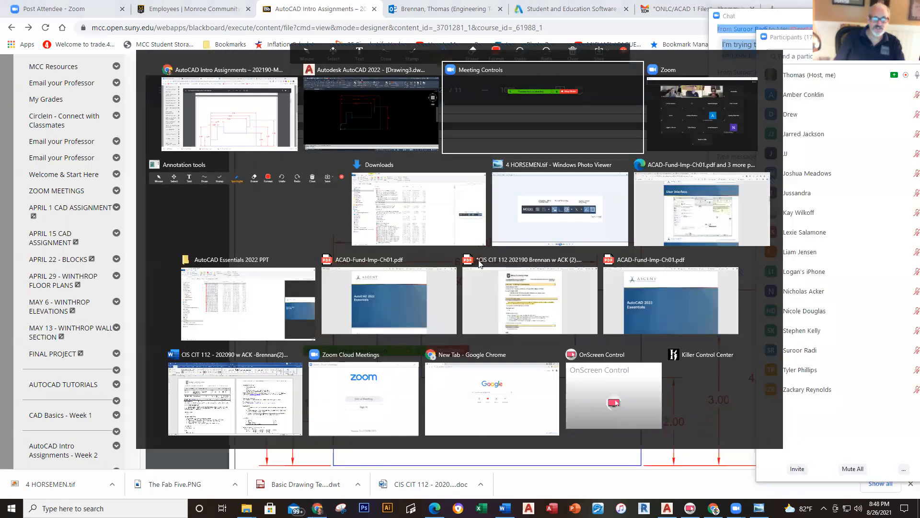
click(419, 120)
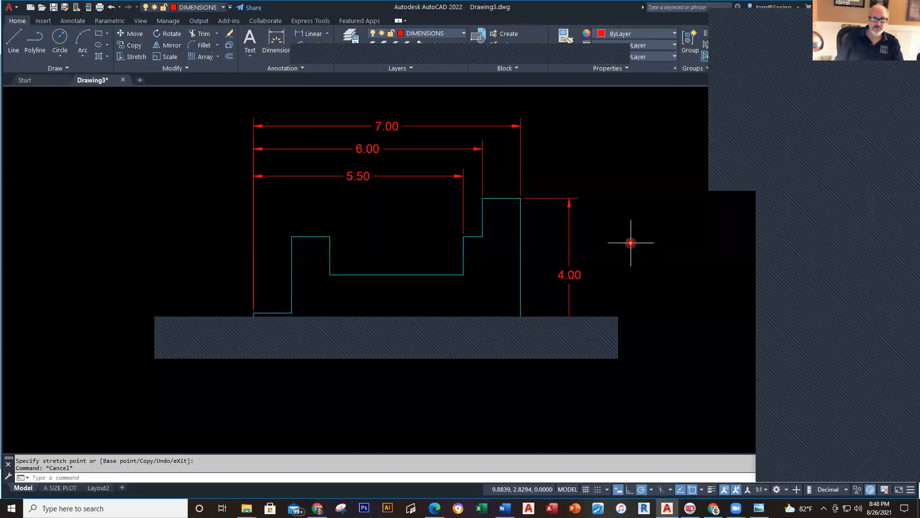
Step: Move the 4.00 height dimension farther right of the part
scroll(612, 243, down, 3)
middle_drag(611, 242, 526, 203)
scroll(502, 201, up, 4)
click(497, 218)
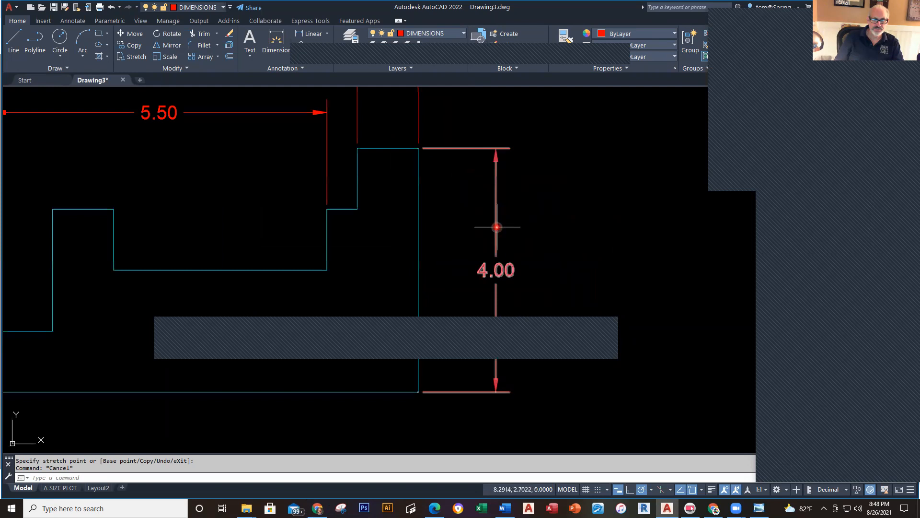
click(498, 270)
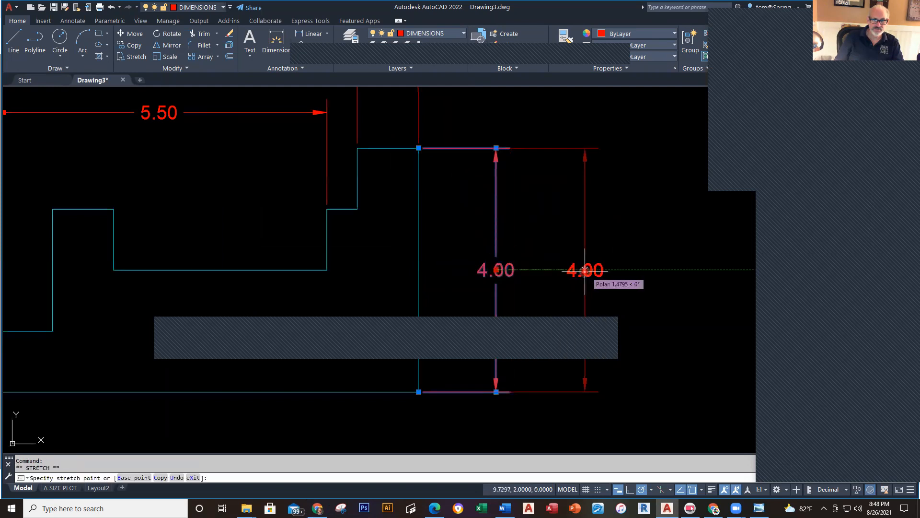
click(584, 269)
key(Escape)
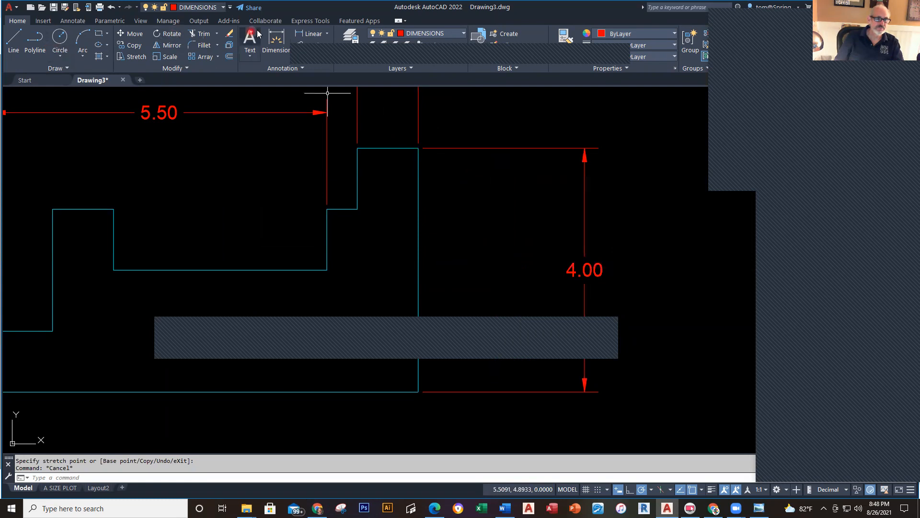
Step: Add 3.00 and 2.00 height dimensions from the step corners down to the bottom edge
click(318, 37)
click(357, 209)
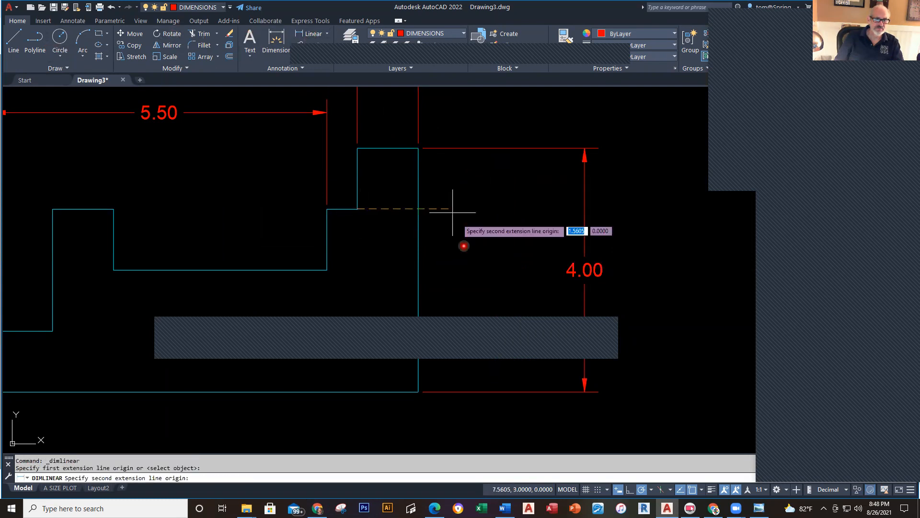
click(420, 392)
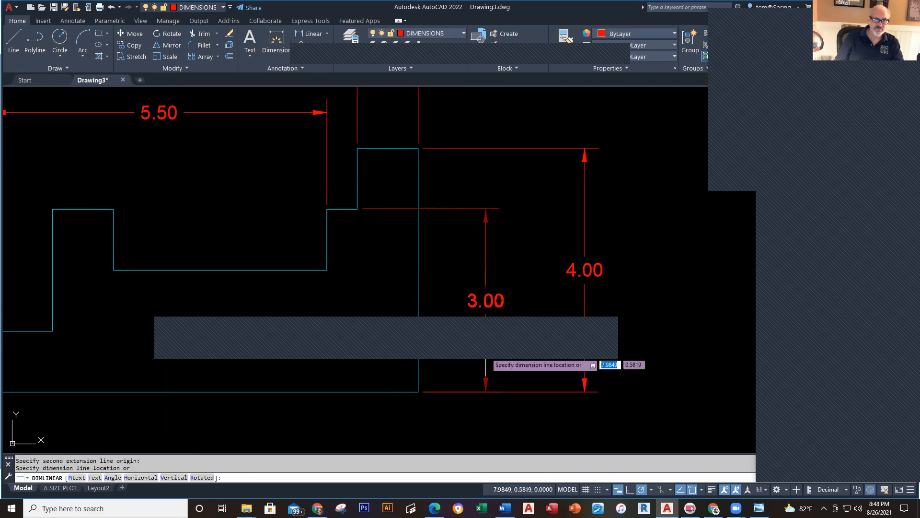
click(518, 335)
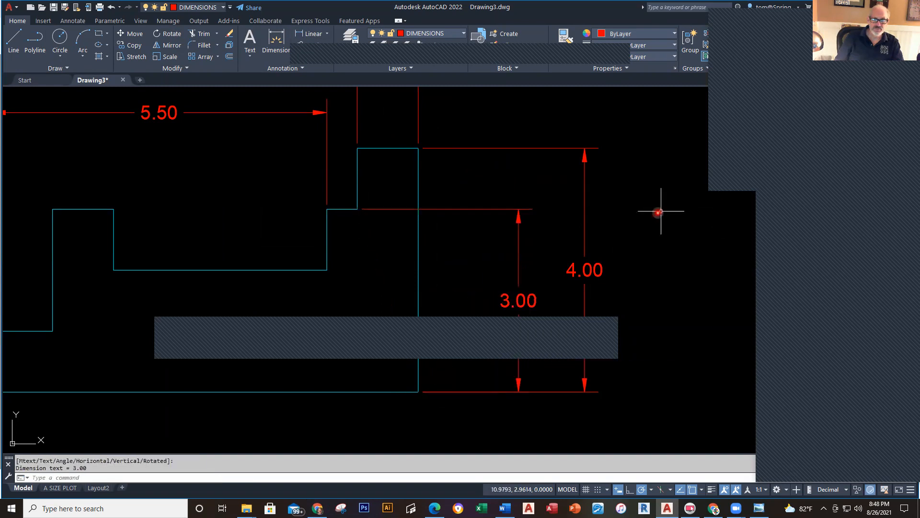
right_click(484, 244)
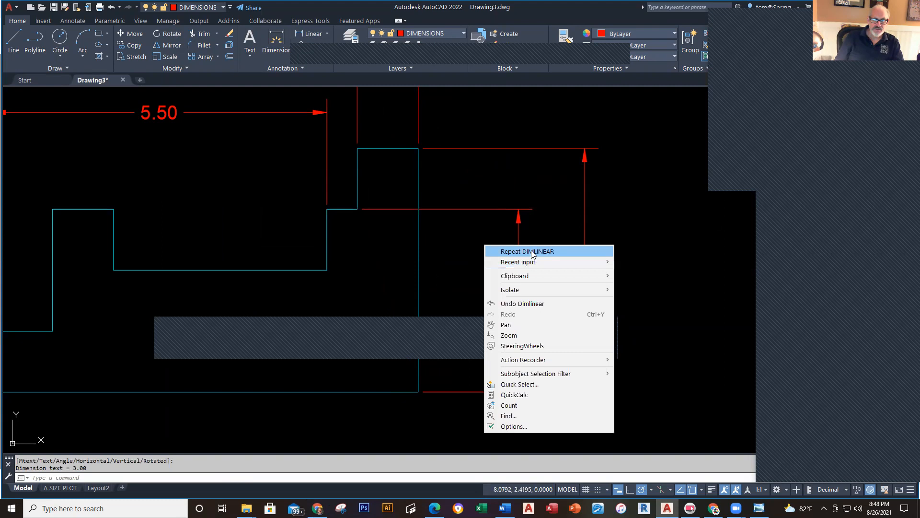
click(527, 251)
click(323, 270)
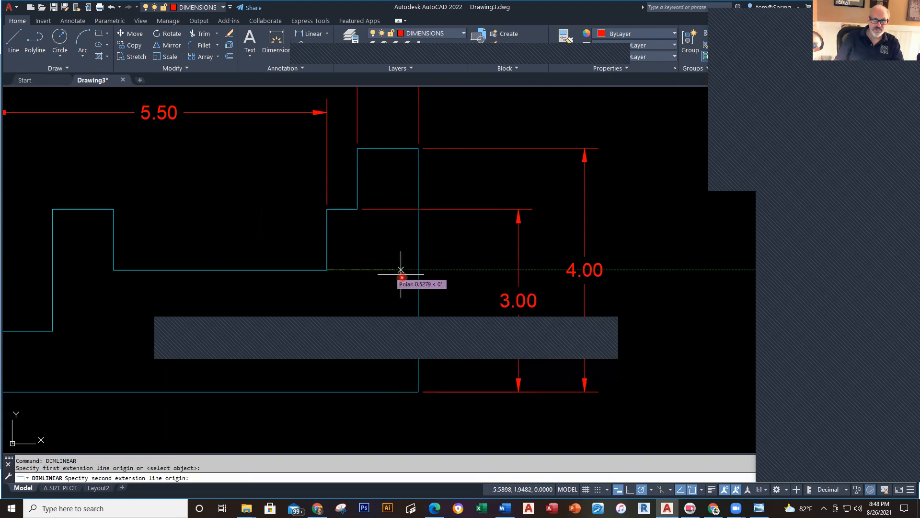
click(420, 392)
click(461, 313)
scroll(429, 388, down, 2)
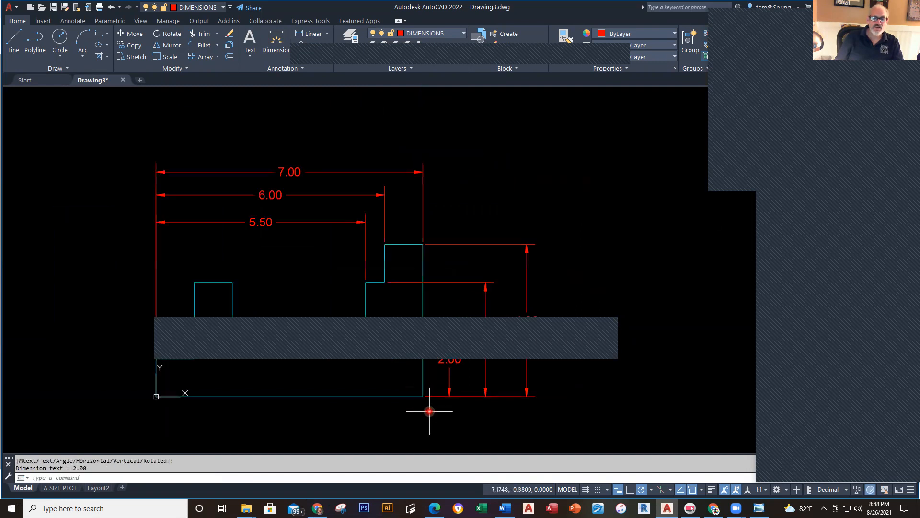
mouse_move(430, 411)
middle_down()
mouse_move(509, 364)
mouse_move(516, 343)
middle_up()
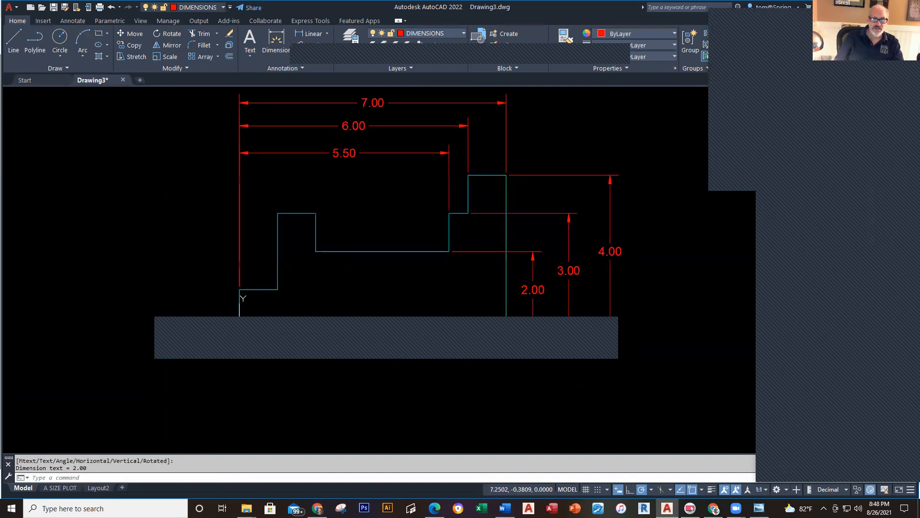
Step: Add the 1.00 width above the raised step and the 3.00 height on the left
right_click(150, 234)
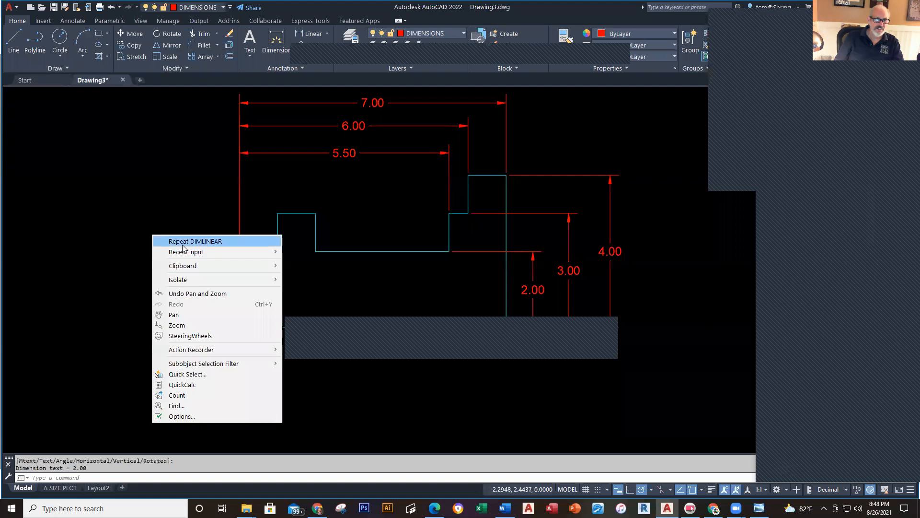
click(182, 241)
click(278, 214)
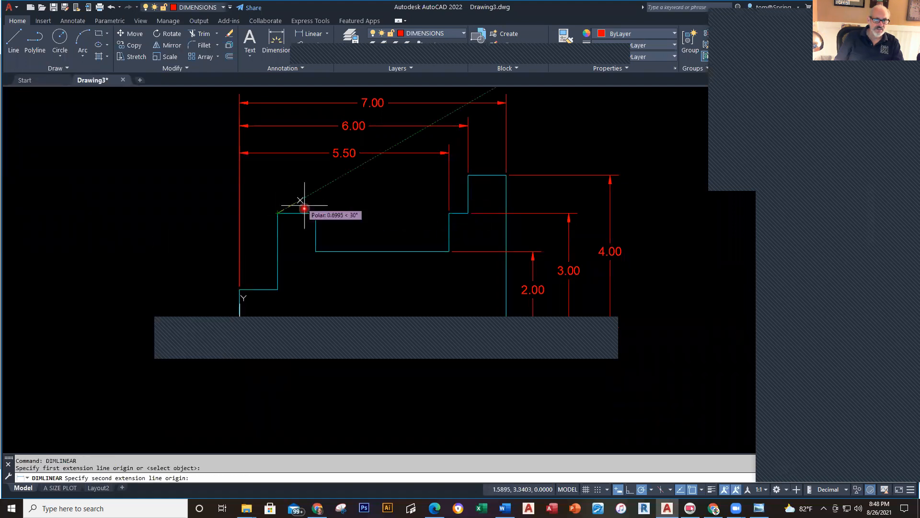
click(317, 213)
click(318, 181)
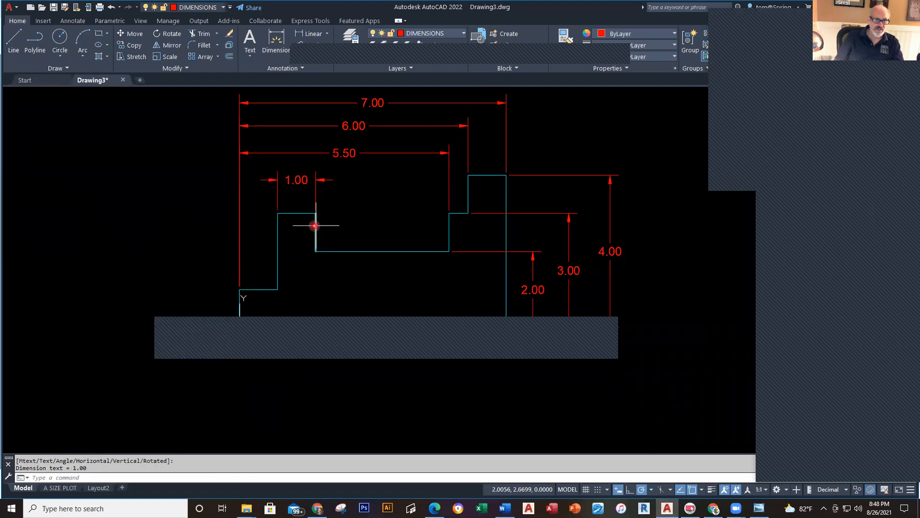
right_click(184, 204)
click(220, 209)
click(278, 213)
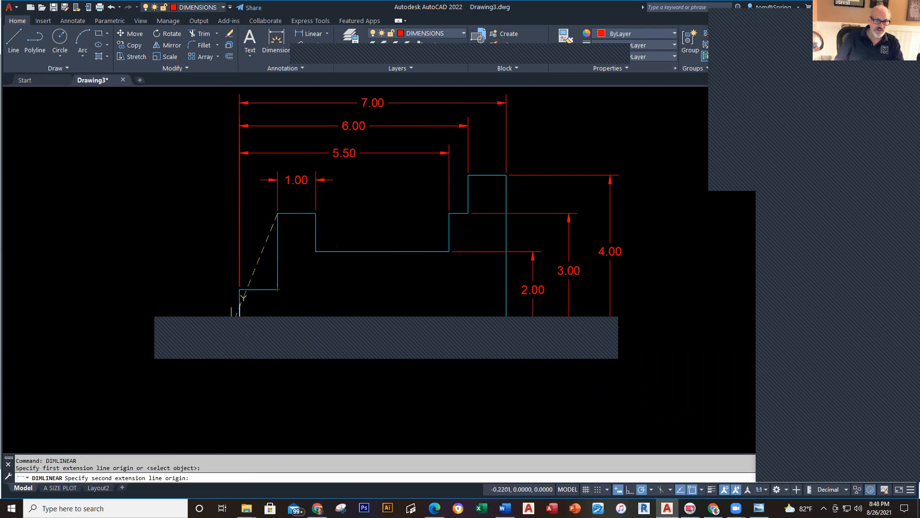
click(240, 328)
click(165, 267)
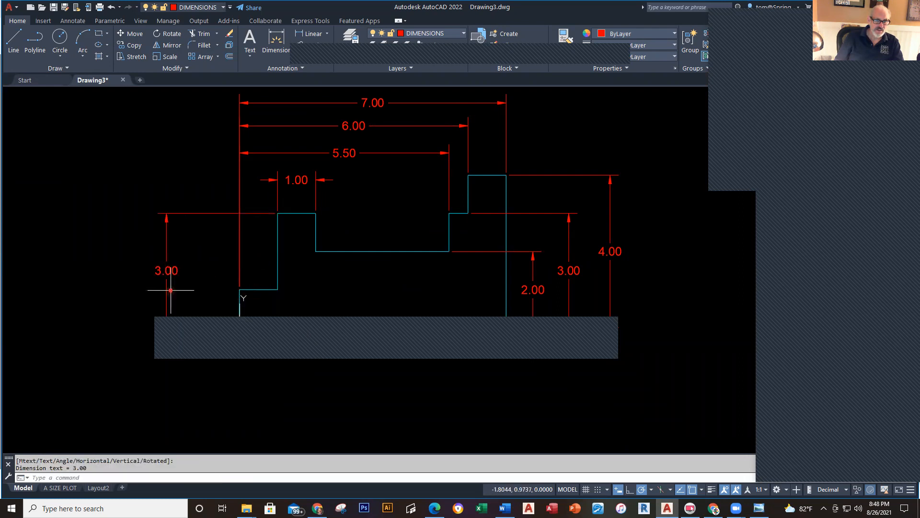
key(alt+Tab)
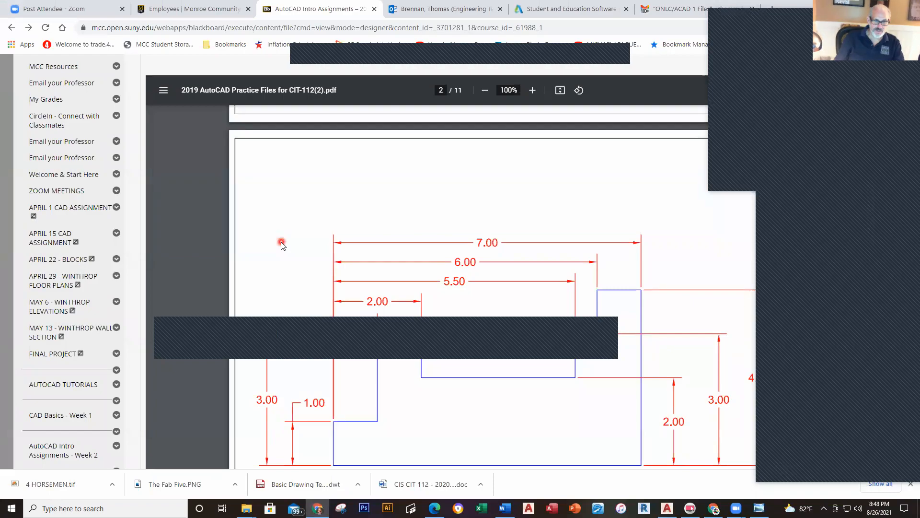
Step: Add a 1.00 vertical linear dimension for the left step height
key(alt+Tab)
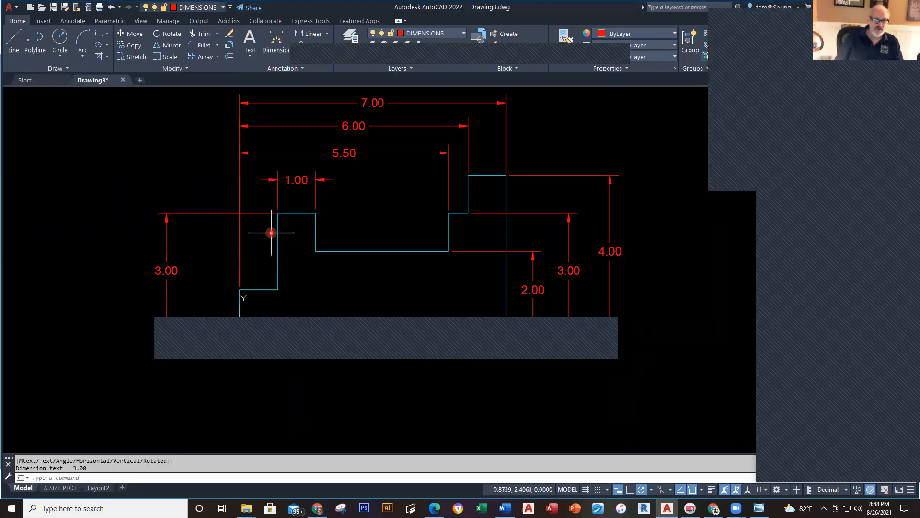
right_click(168, 145)
click(202, 154)
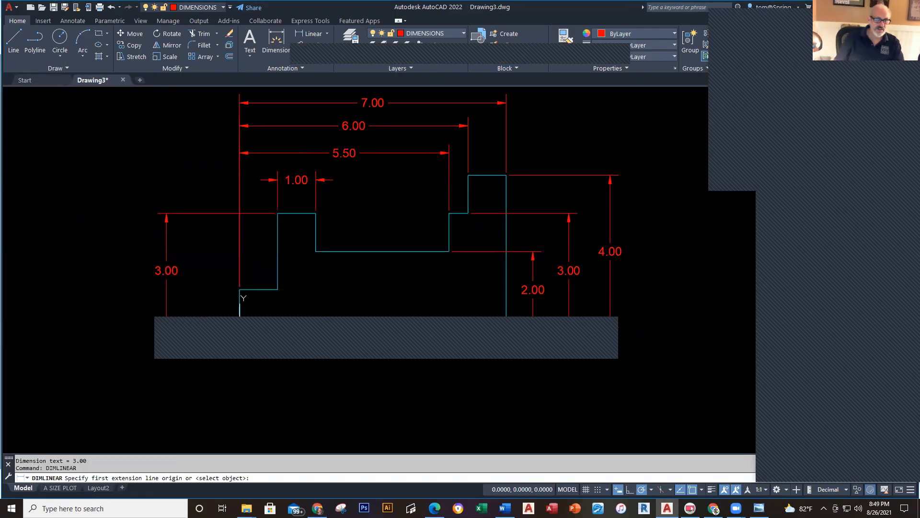
click(240, 295)
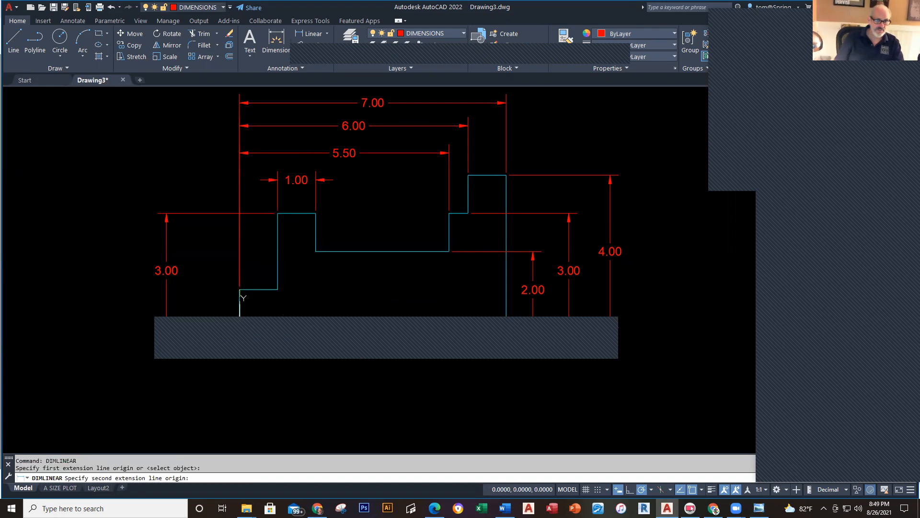
click(240, 316)
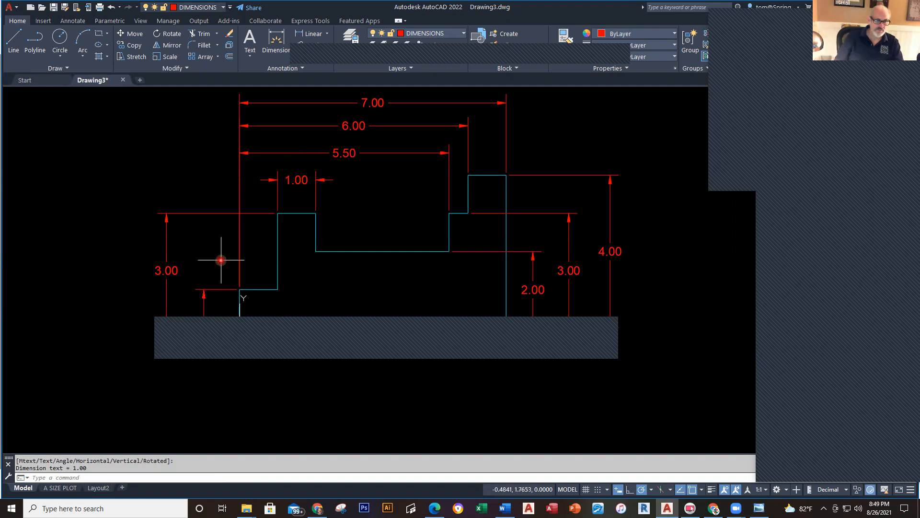
key(alt+Tab)
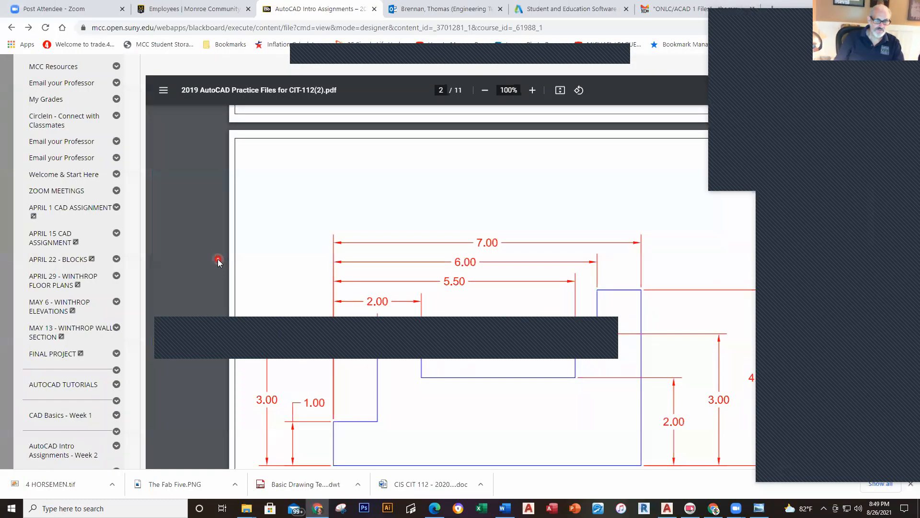
key(alt+Tab)
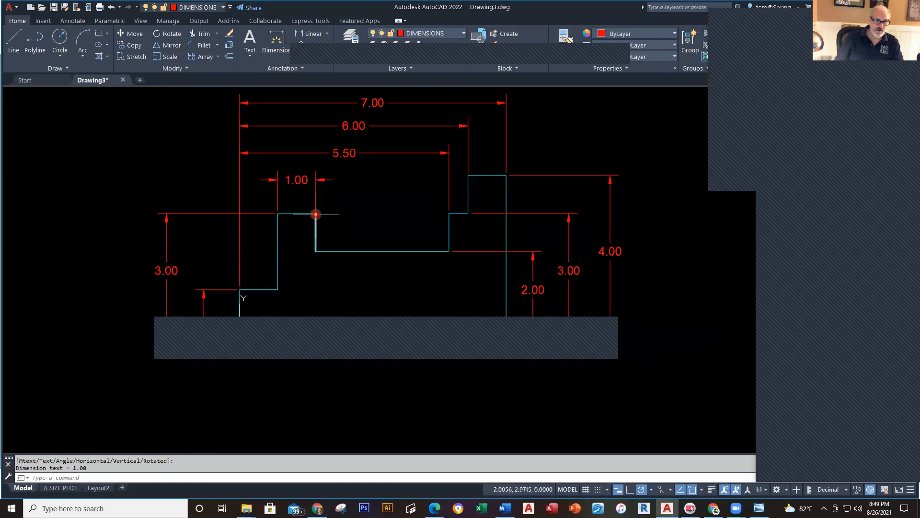
Step: Add a 2.00 width dimension above the profile and delete the old 1.00 width dimension
right_click(339, 204)
click(397, 208)
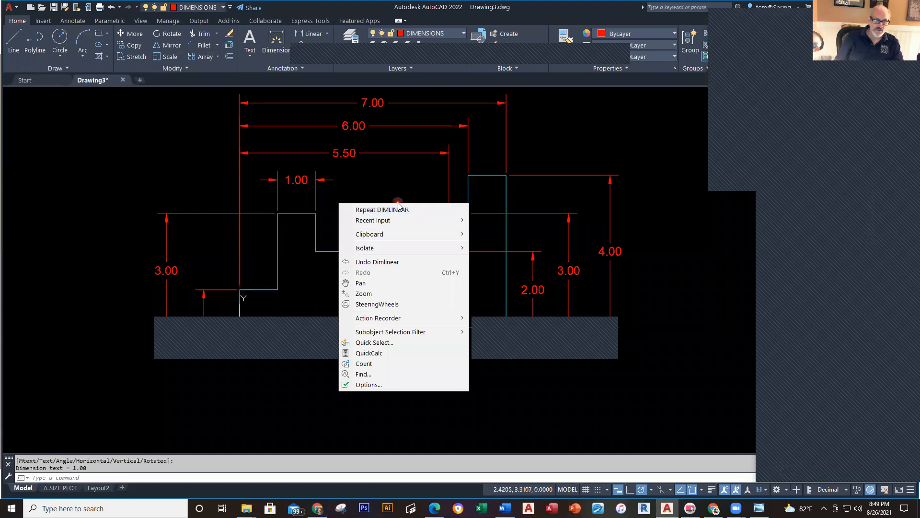
click(239, 289)
click(315, 213)
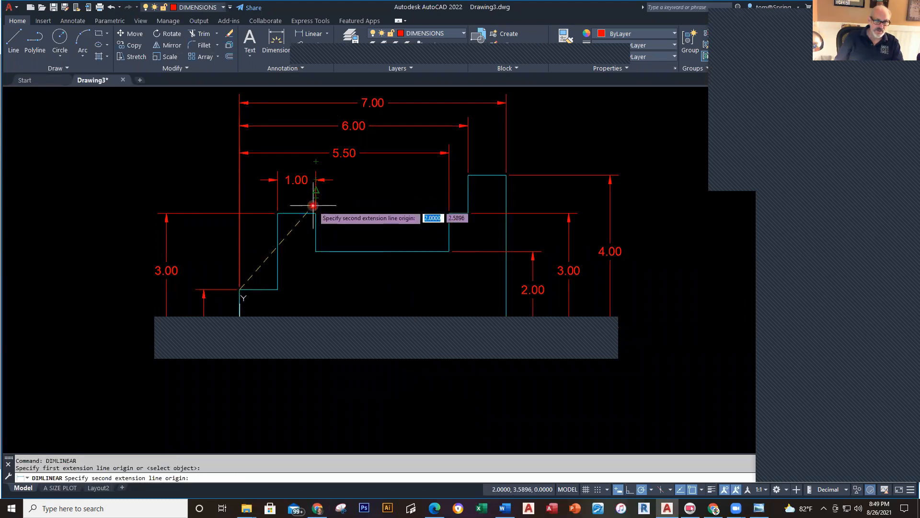
click(298, 171)
key(Escape)
click(297, 181)
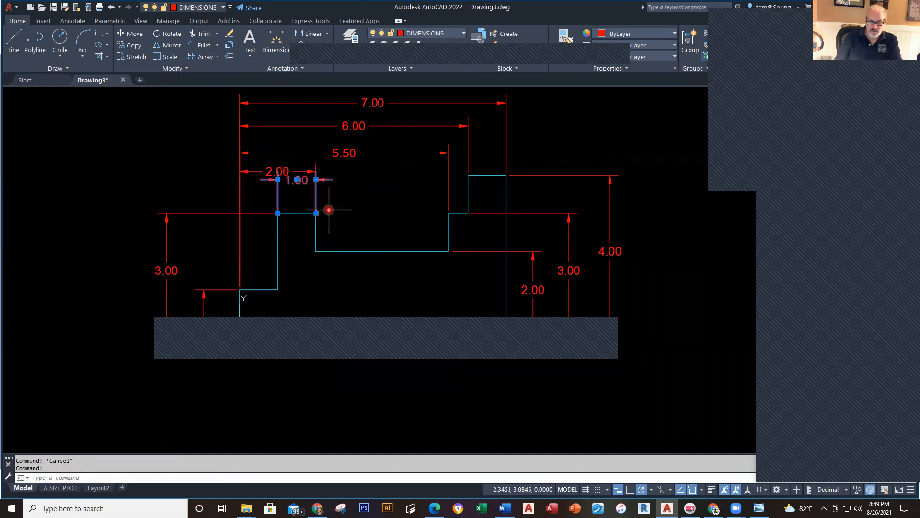
key(Delete)
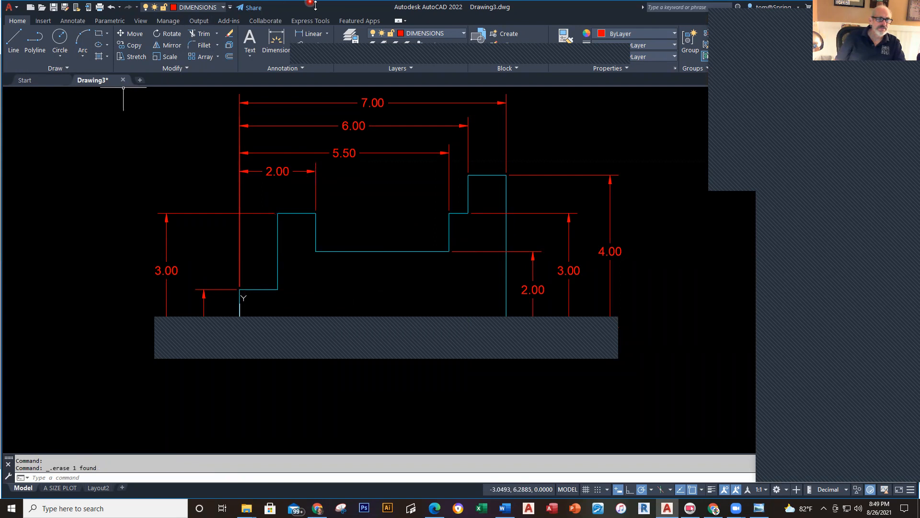
Step: Dimension the raised step width, then grip-stretch the 1.15 dimension so it reads 1.00
click(315, 38)
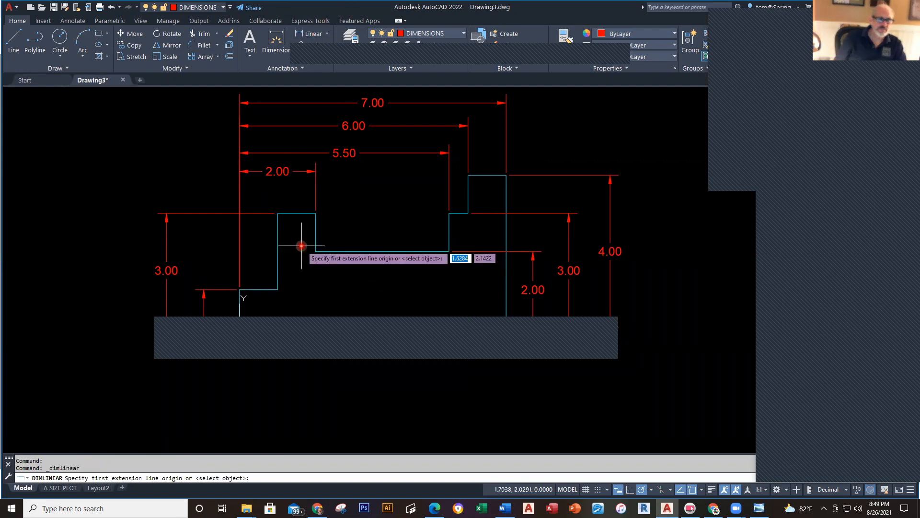
click(240, 290)
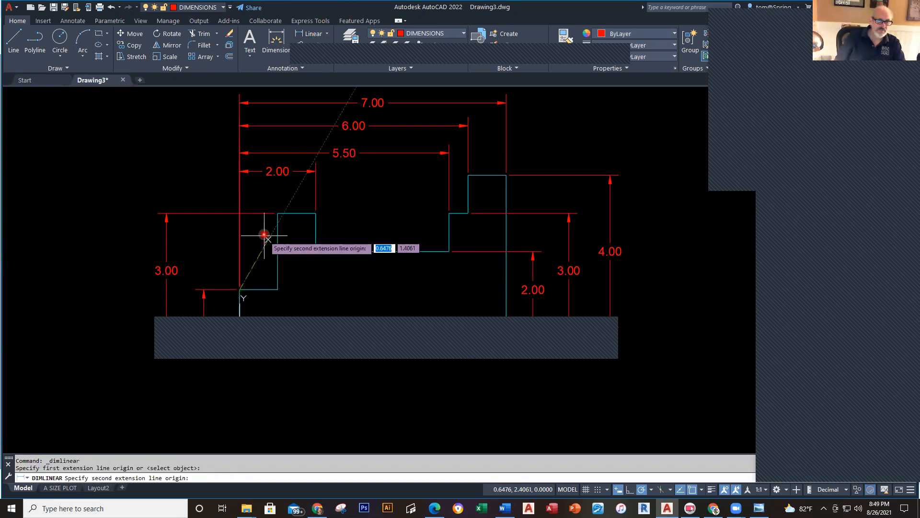
click(280, 205)
click(282, 196)
scroll(283, 197, up, 2)
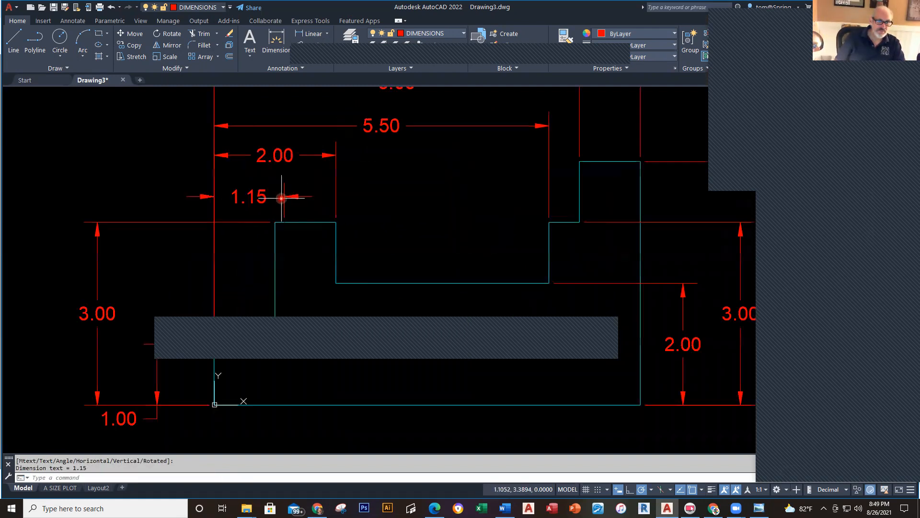
click(286, 205)
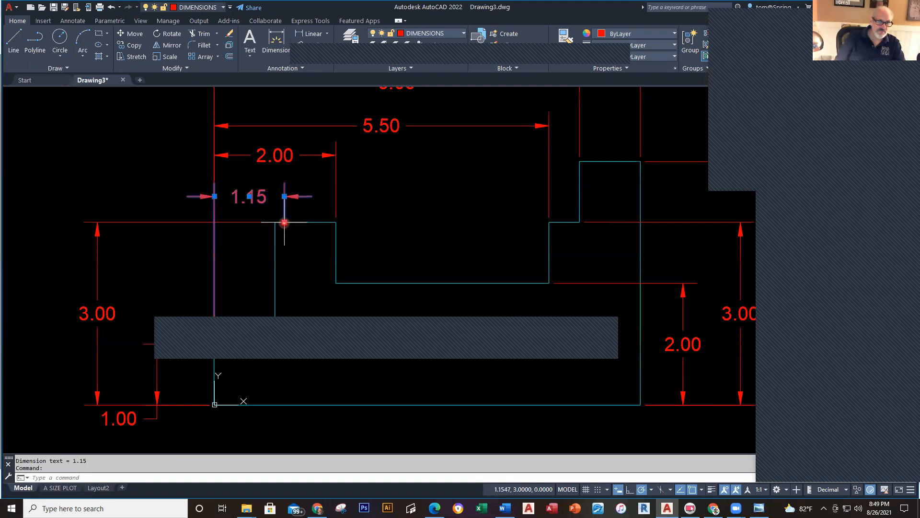
click(285, 221)
click(275, 222)
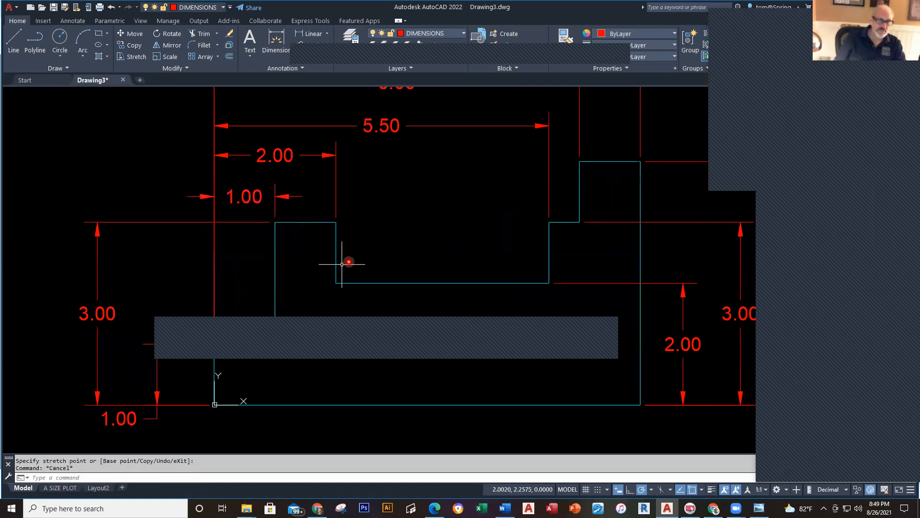
scroll(425, 211, down, 3)
Step: Compare the dimensions with the reference PDF and recenter the view on the part
key(alt+Tab)
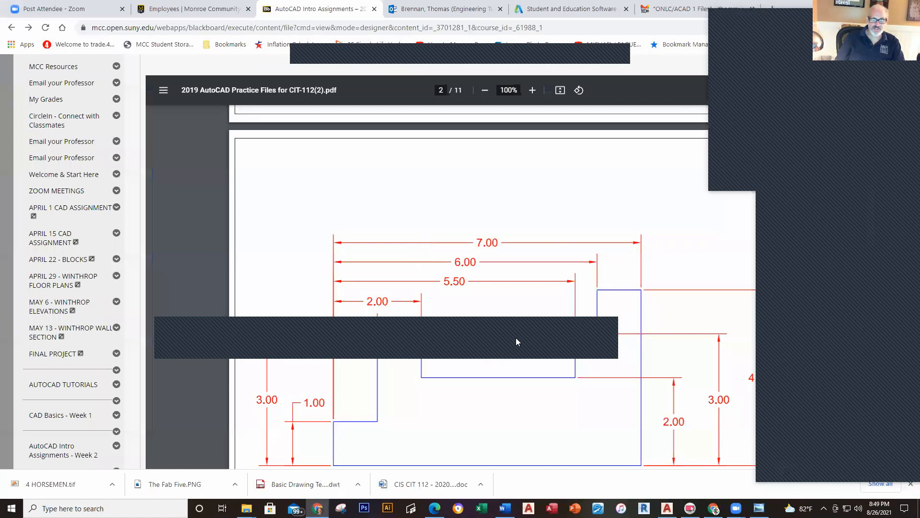
key(alt+Tab)
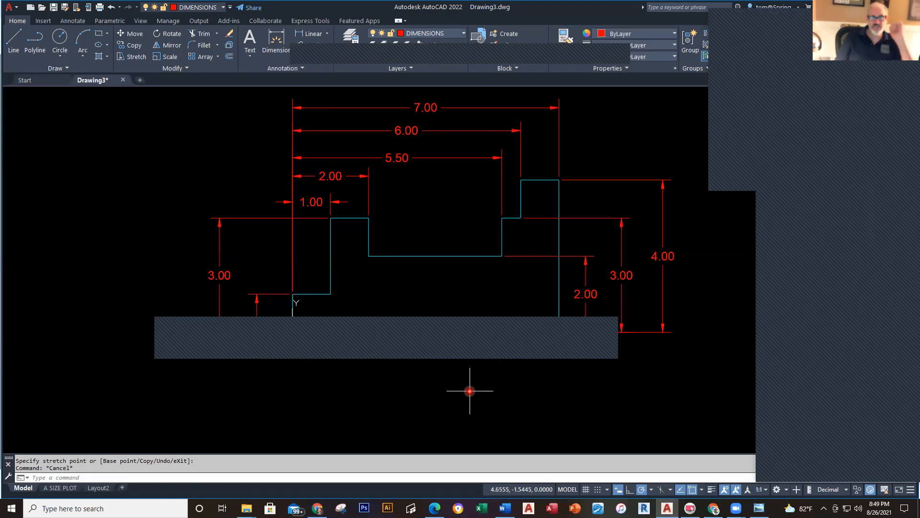
scroll(468, 390, down, 3)
middle_drag(450, 331, 444, 324)
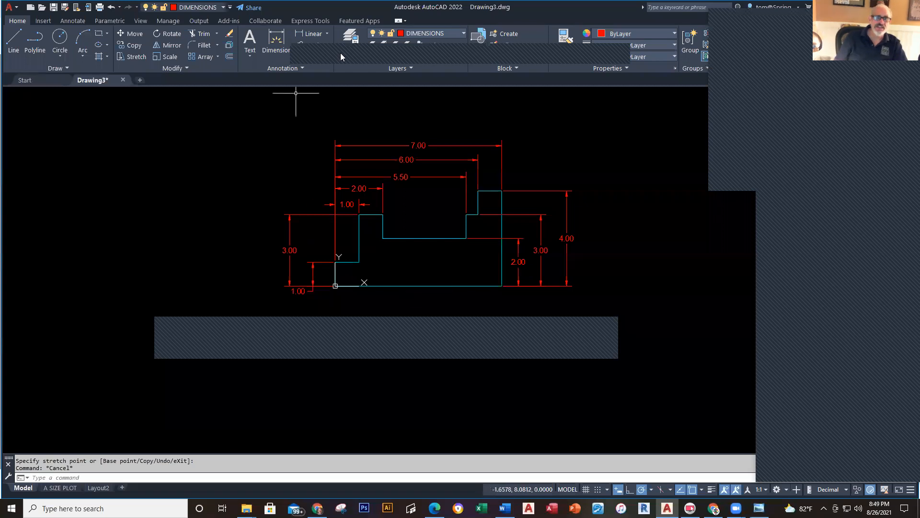
click(465, 36)
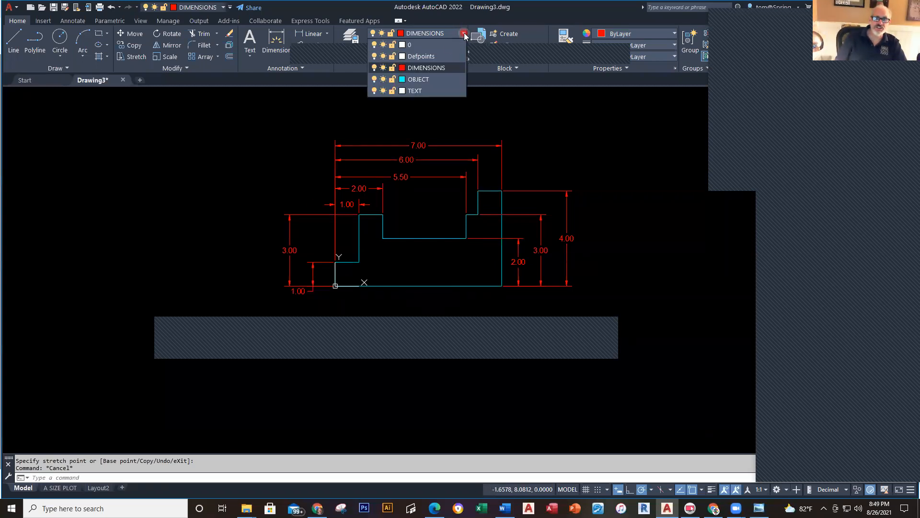
Step: On the TEXT layer, add a multiline text label 'DRAWING B' below the part
click(415, 90)
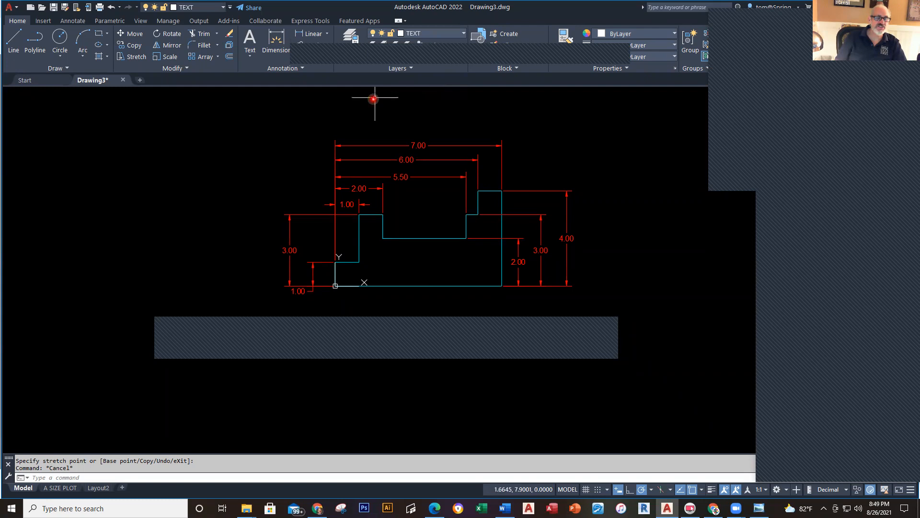
click(258, 55)
click(257, 73)
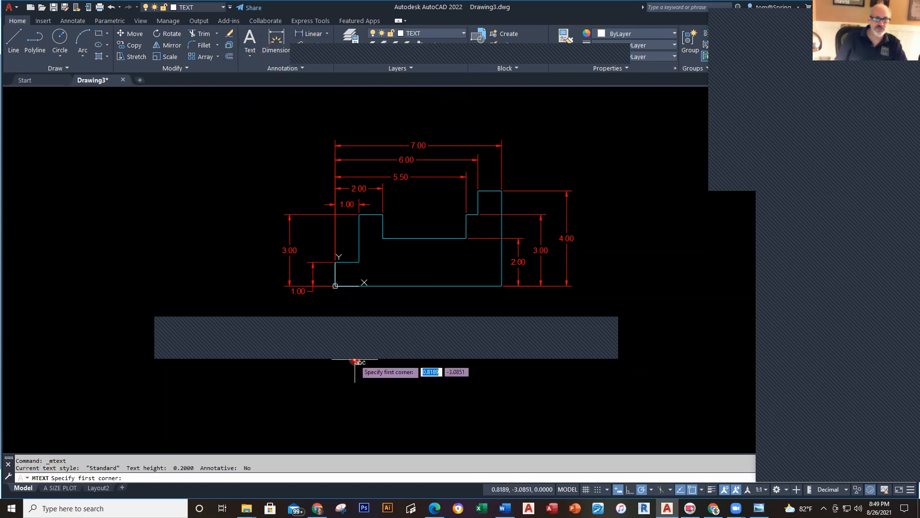
click(359, 301)
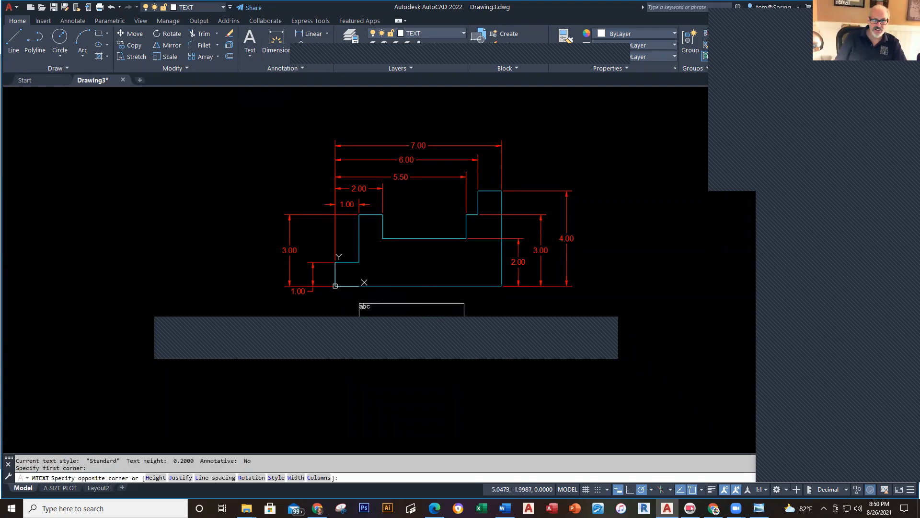
click(481, 332)
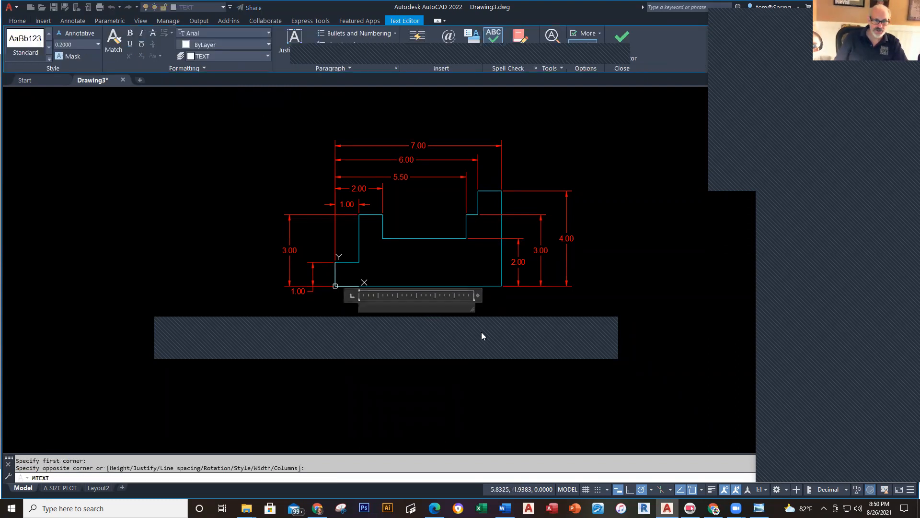
text(DRAWING B)
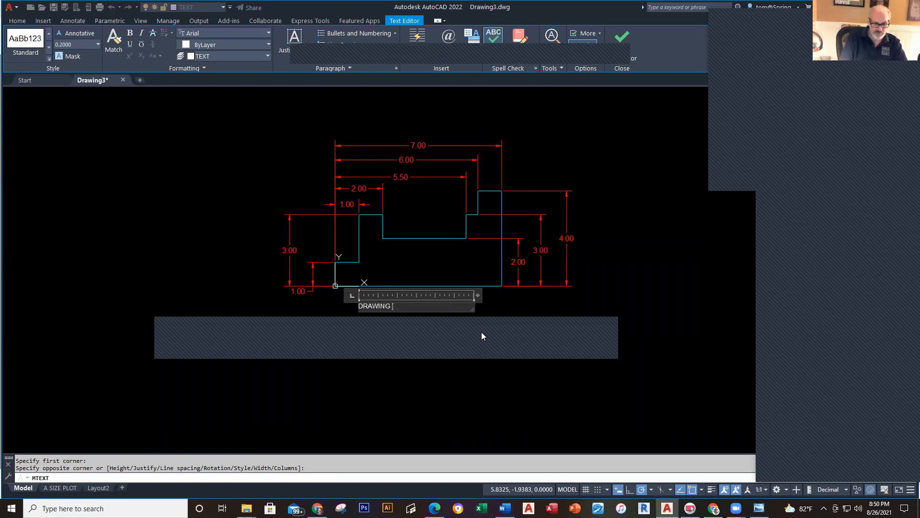
click(570, 426)
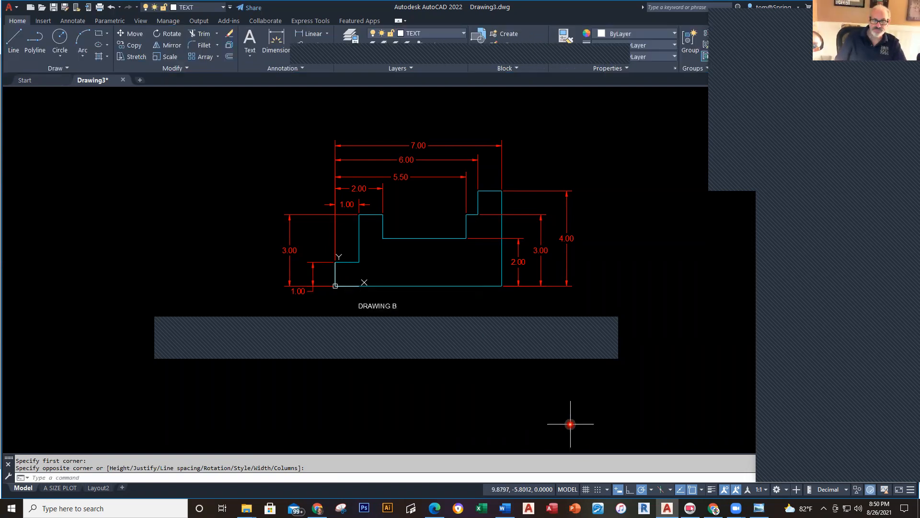
Step: Leave the label in place and pan to show the whole dimensioned profile
key(Escape)
scroll(388, 308, up, 4)
click(360, 306)
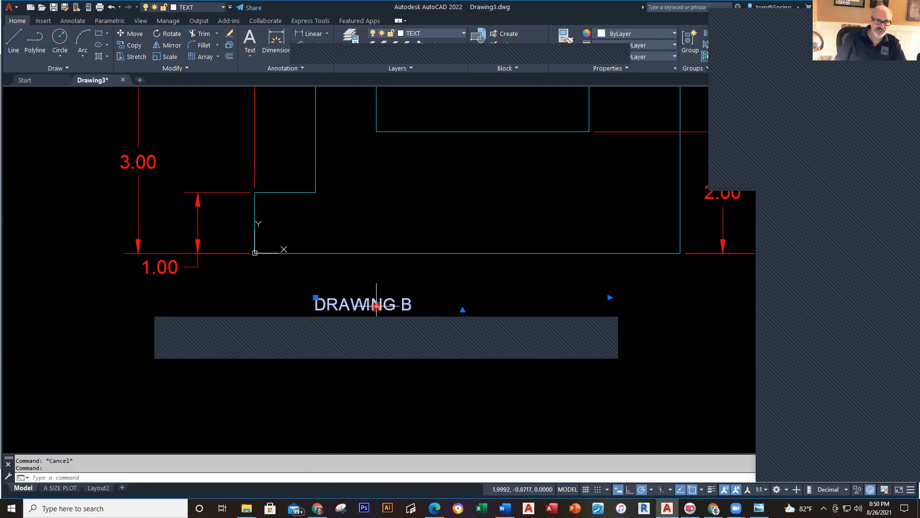
click(315, 297)
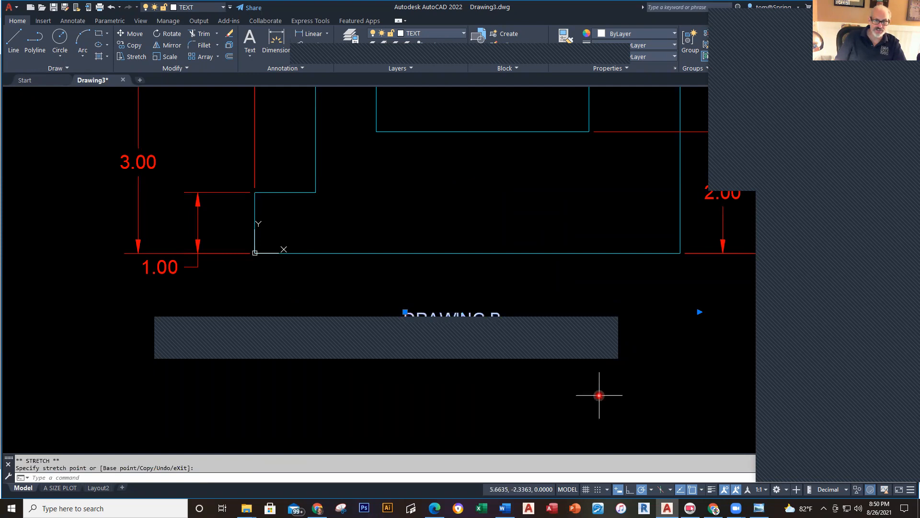
key(Escape)
scroll(594, 398, down, 5)
middle_drag(585, 401, 495, 366)
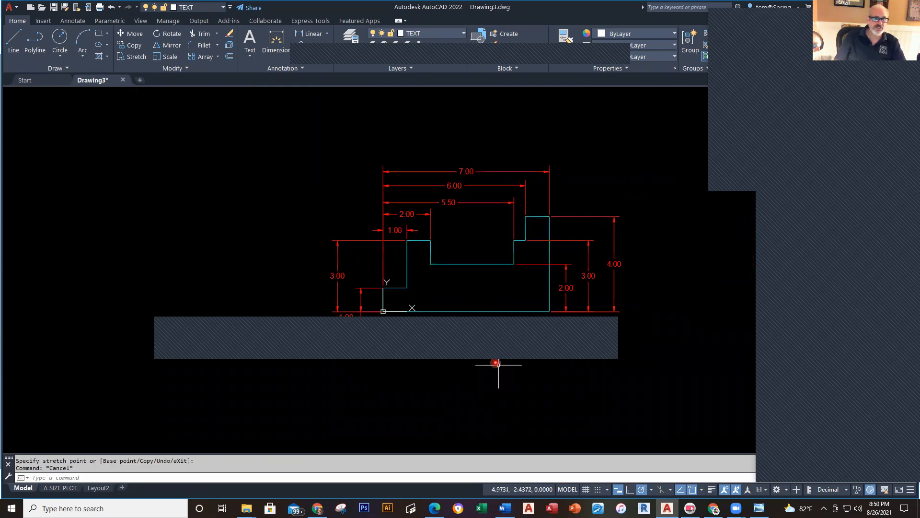
Step: Save the drawing to the Desktop as 'DRAWING B - ' plus the student's surname, then close it
click(65, 11)
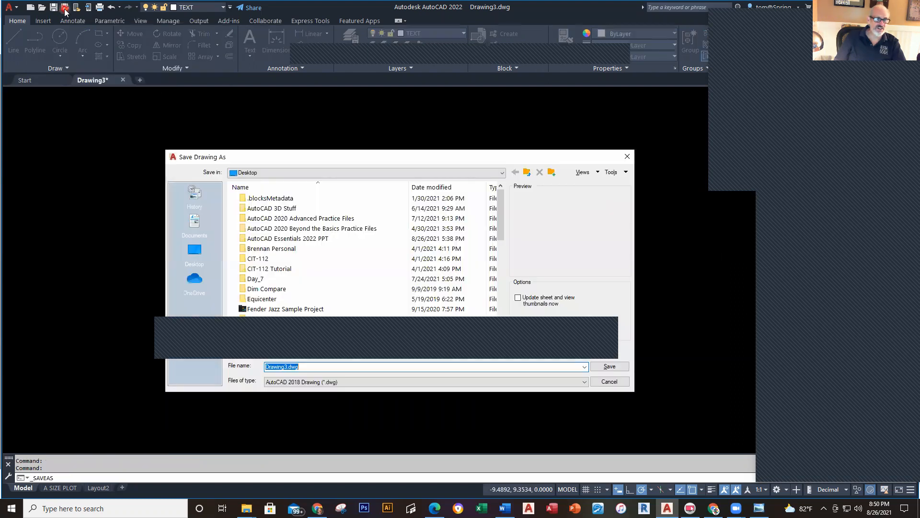
click(194, 253)
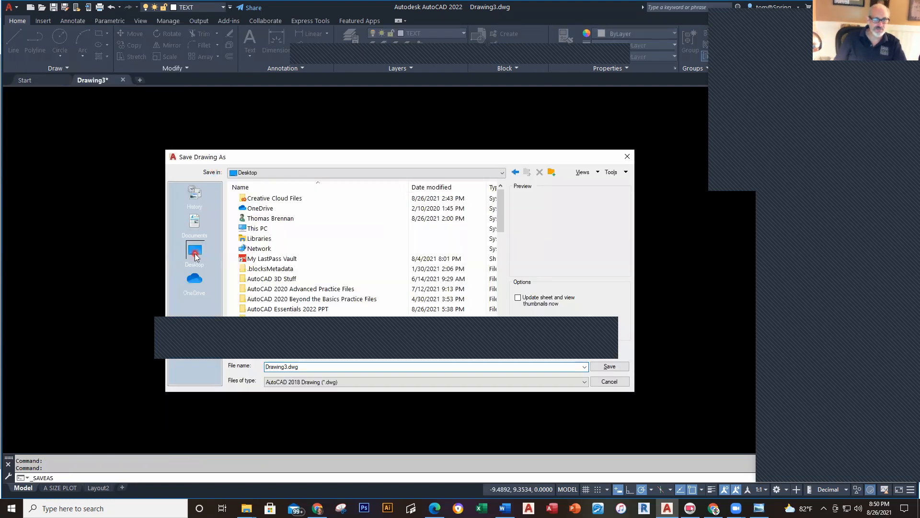
click(309, 367)
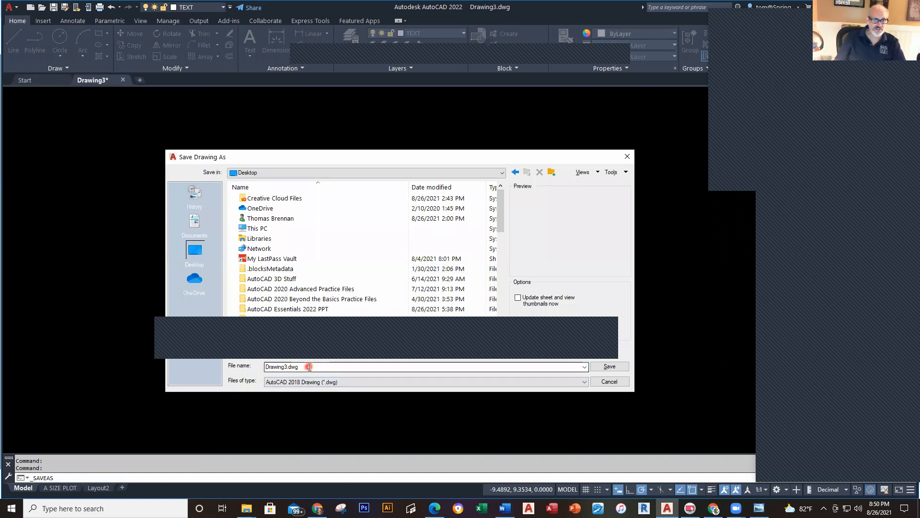
double_click(309, 366)
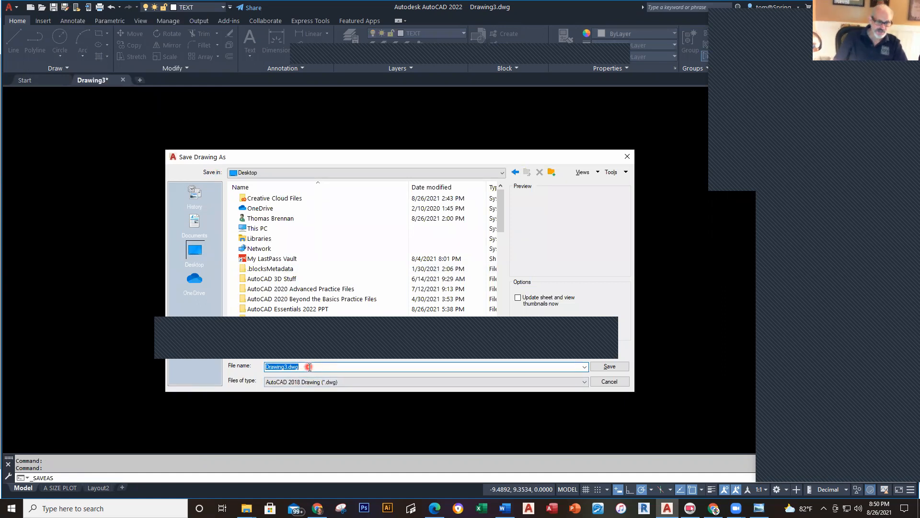
text(DRAW)
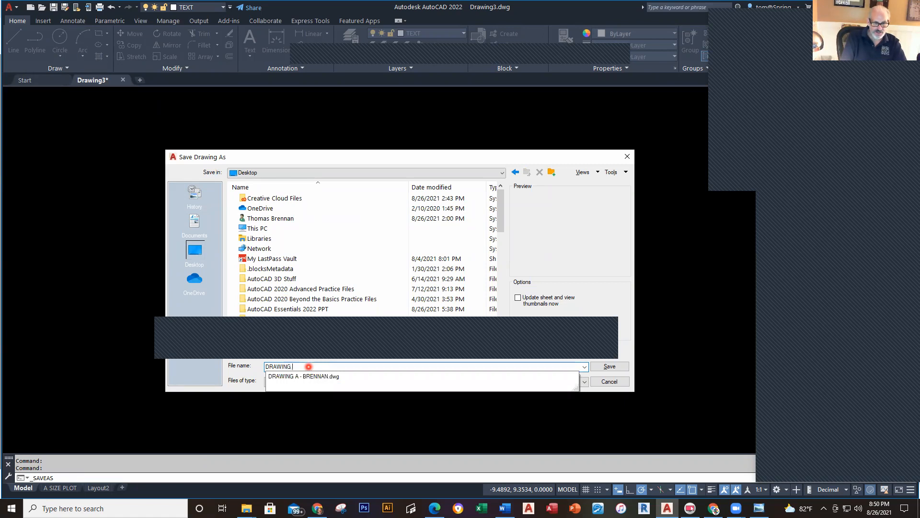
text(ING B - BRENNAN)
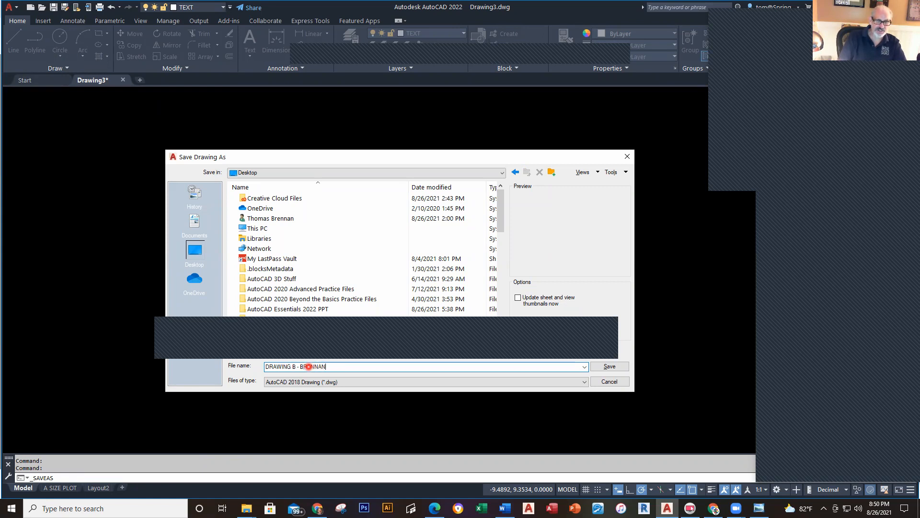
key(Return)
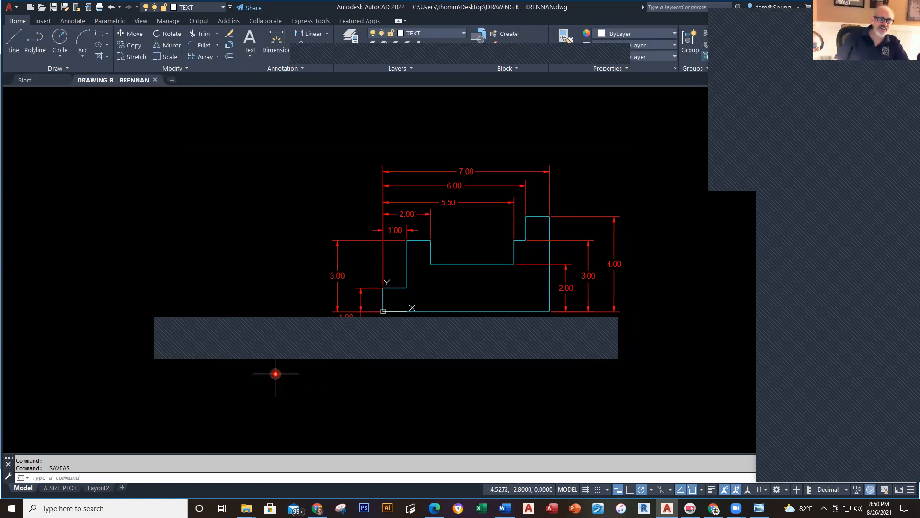
click(155, 79)
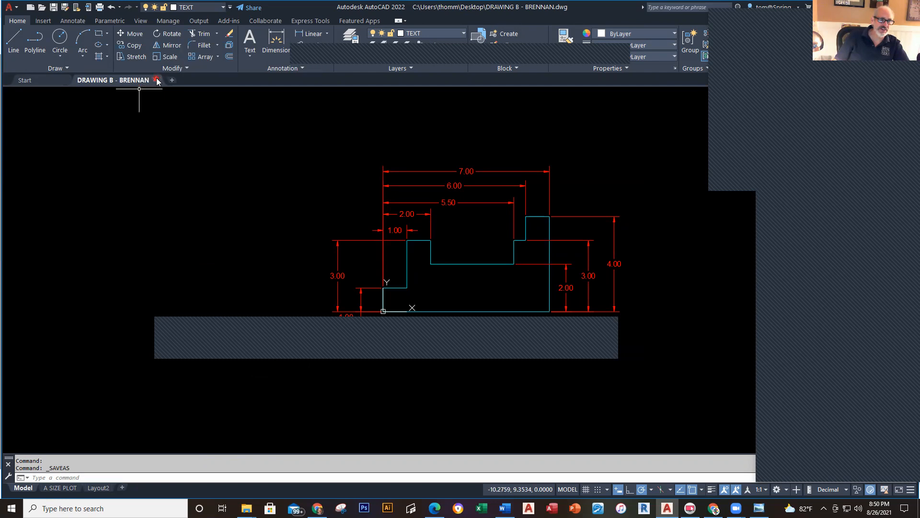
key(alt+Tab)
scroll(472, 321, down, 8)
scroll(471, 321, down, 3)
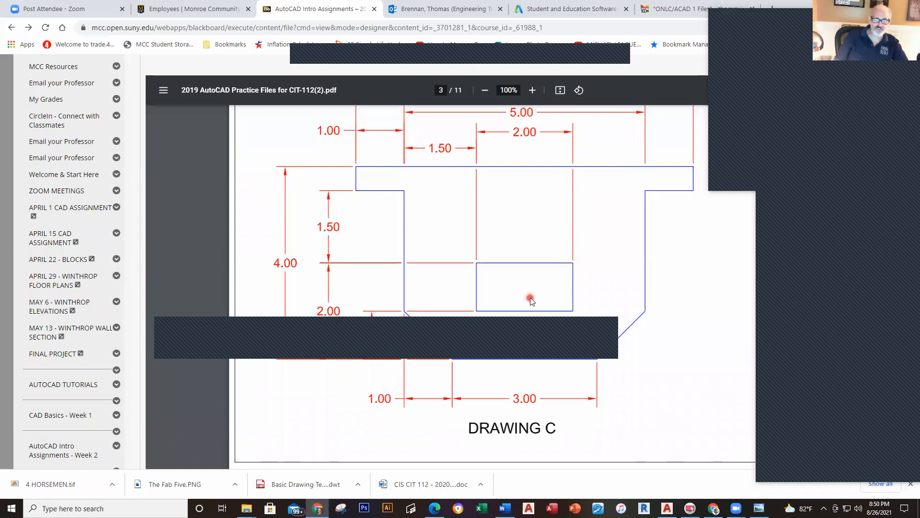
scroll(623, 400, down, 1)
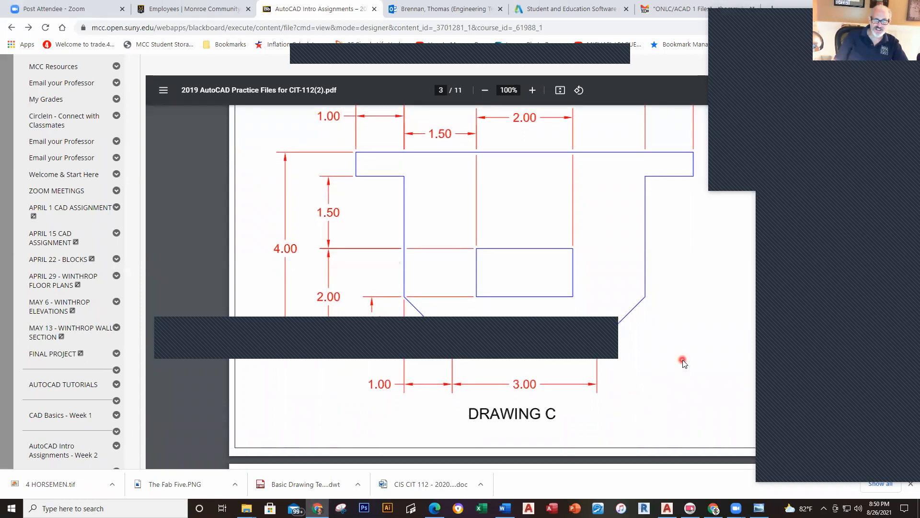
scroll(683, 360, up, 3)
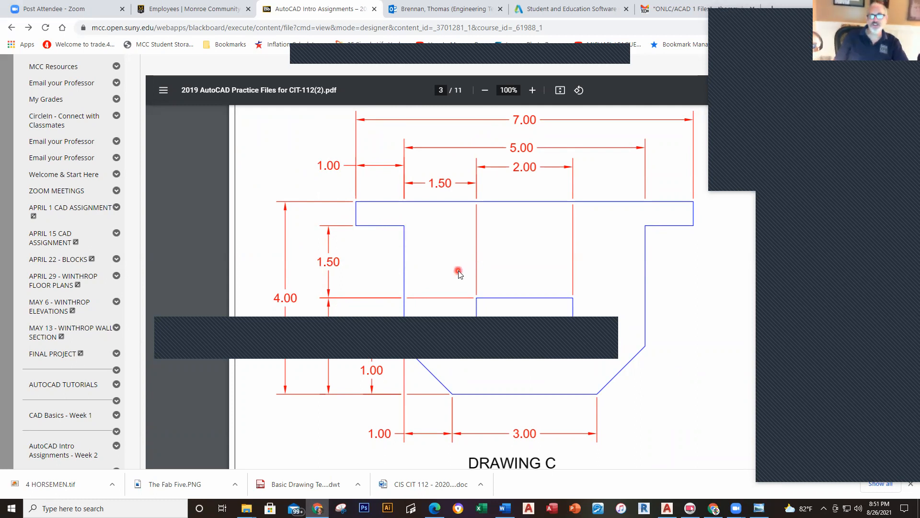
key(alt+Tab)
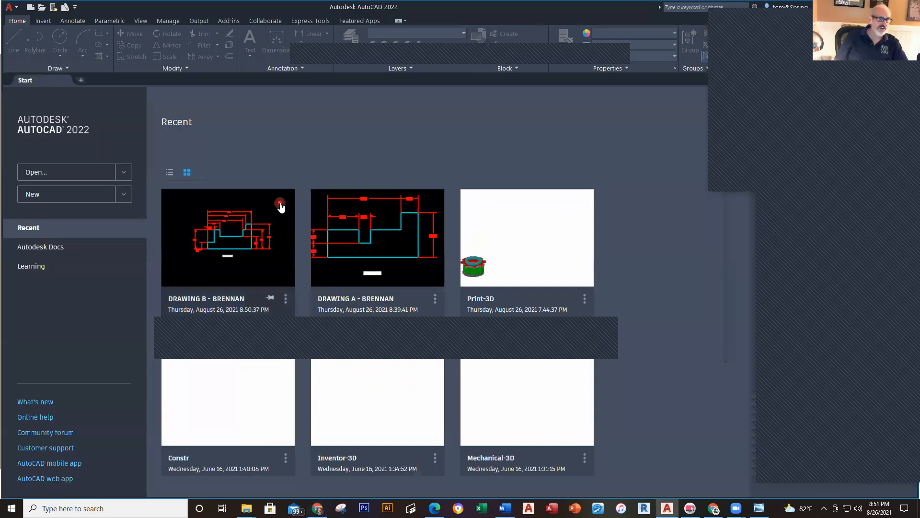
Step: Create a new drawing from the Basic Drawing Template .dwt in the Downloads folder
click(33, 9)
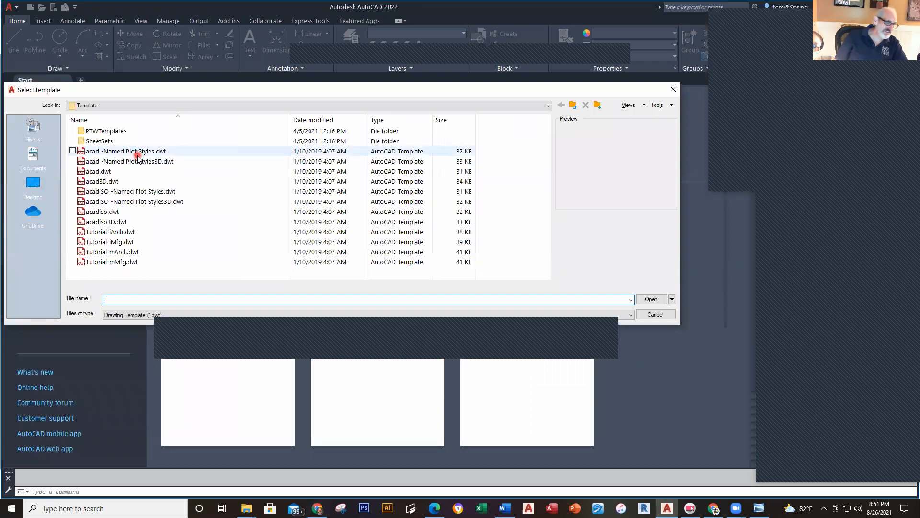
click(32, 185)
click(120, 203)
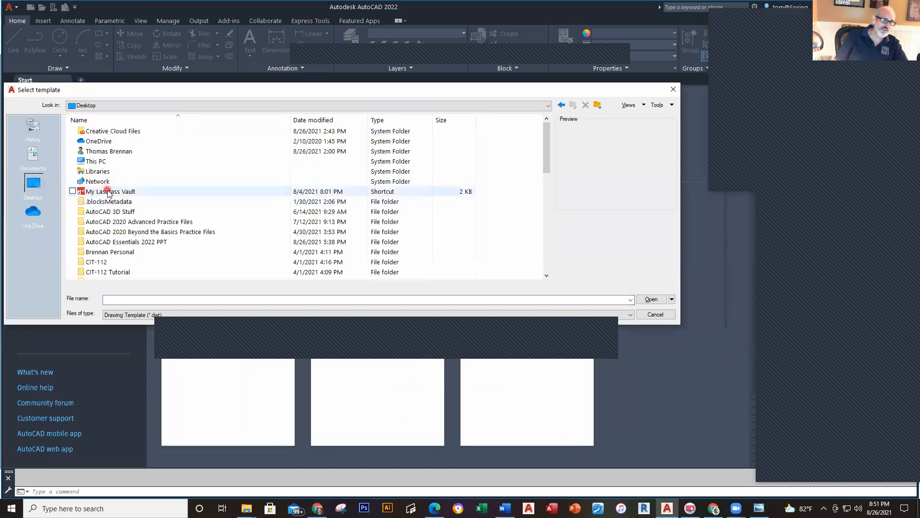
double_click(96, 164)
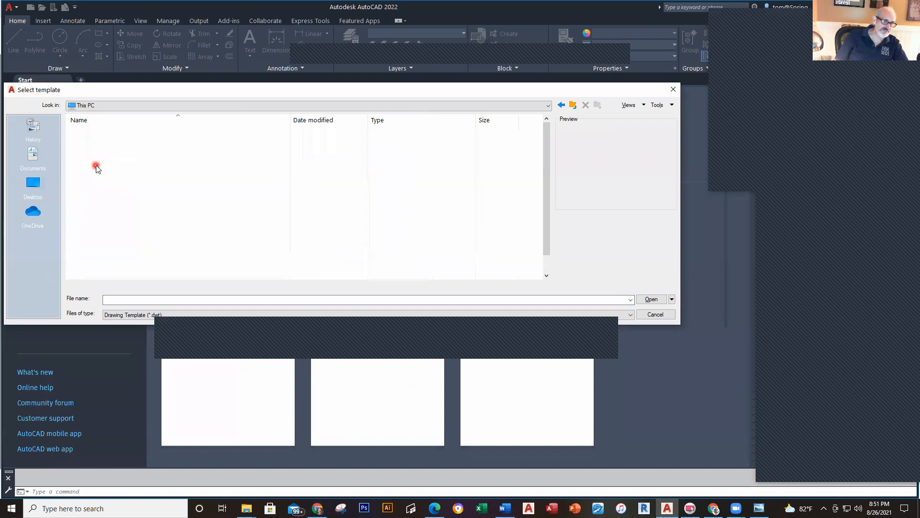
double_click(99, 175)
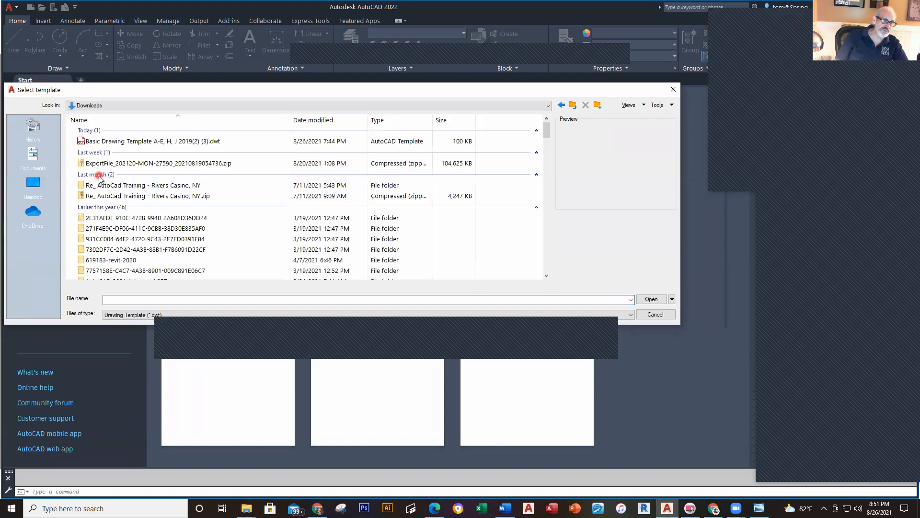
double_click(123, 135)
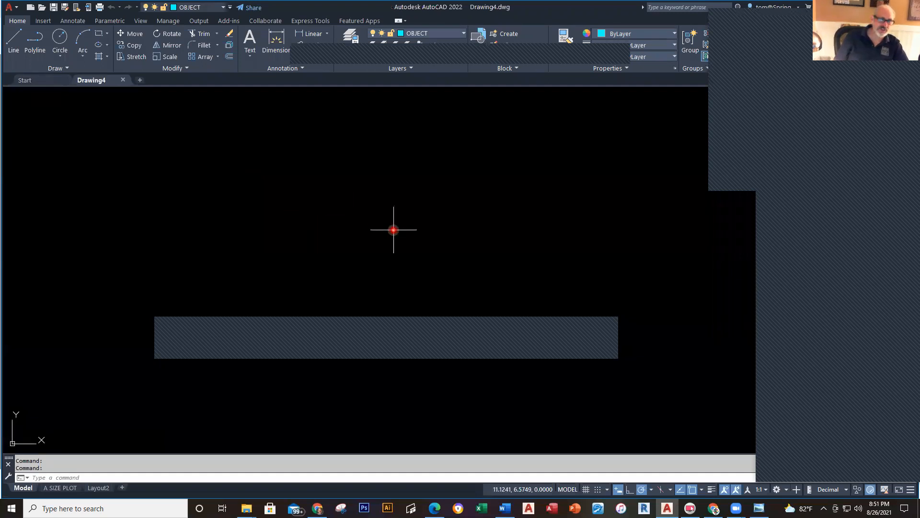
Step: Using the Drawing C reference, draw connected lines of 0.5, 1 horizontal and 2.5 vertical units
key(alt+Tab)
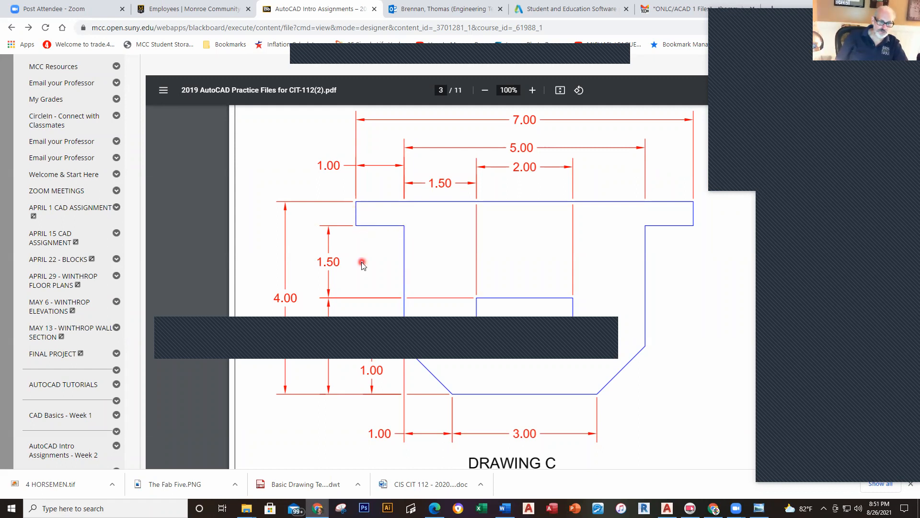
key(alt+Tab)
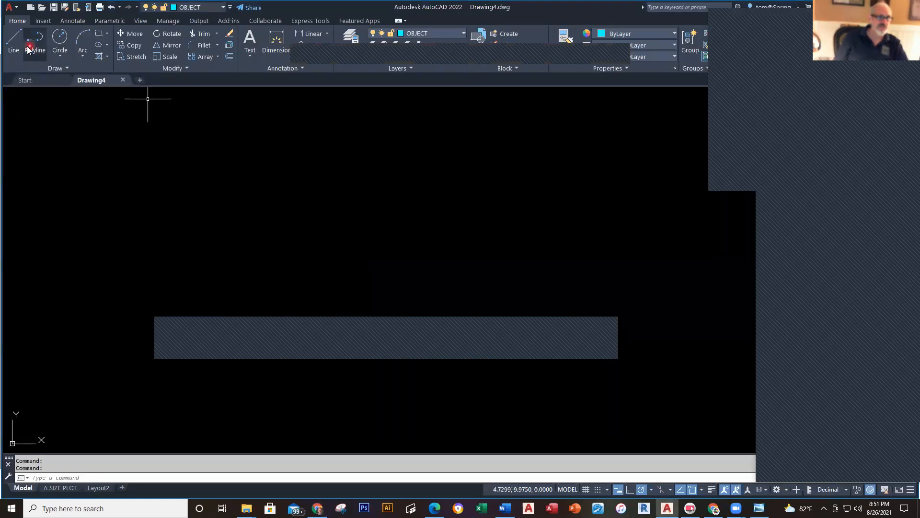
click(14, 45)
click(201, 148)
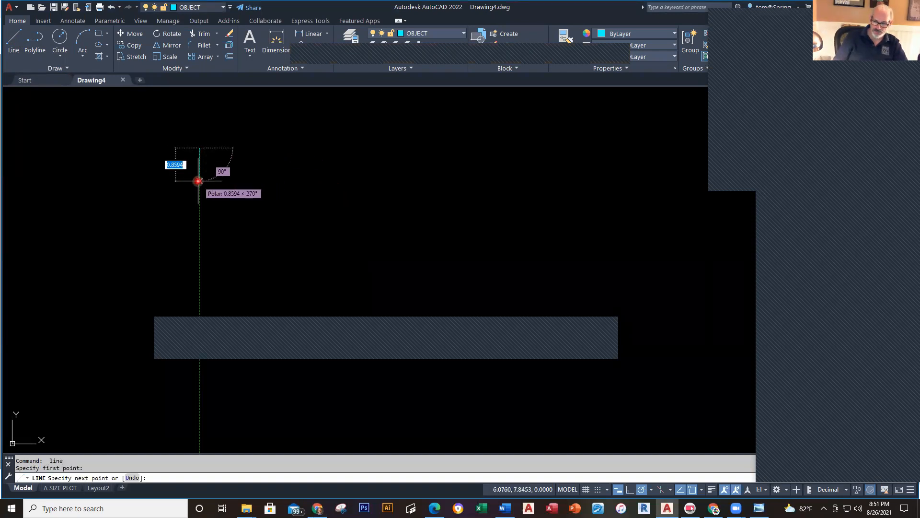
text(.5)
key(Return)
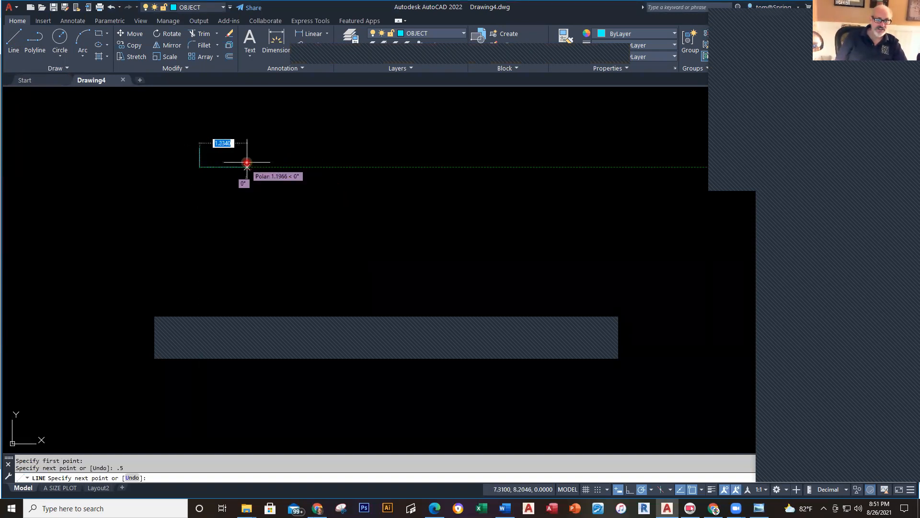
text(1)
key(Return)
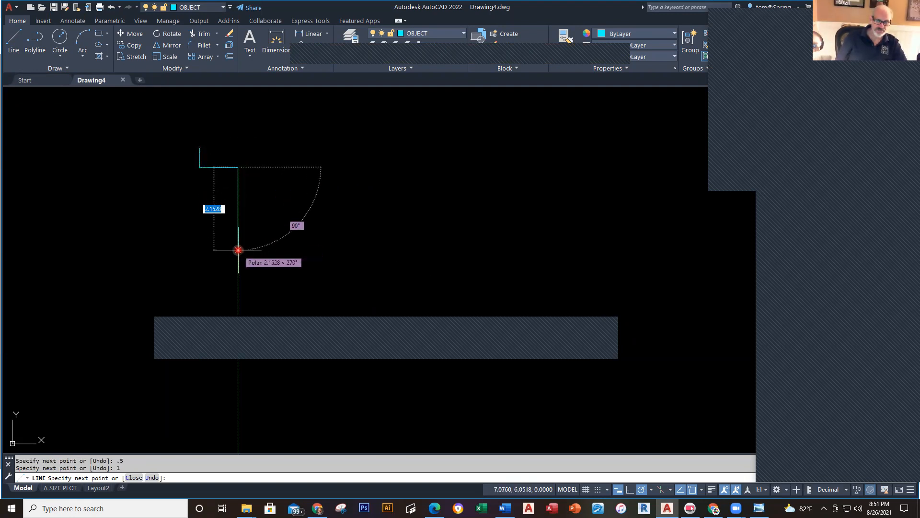
text(2.5)
key(Return)
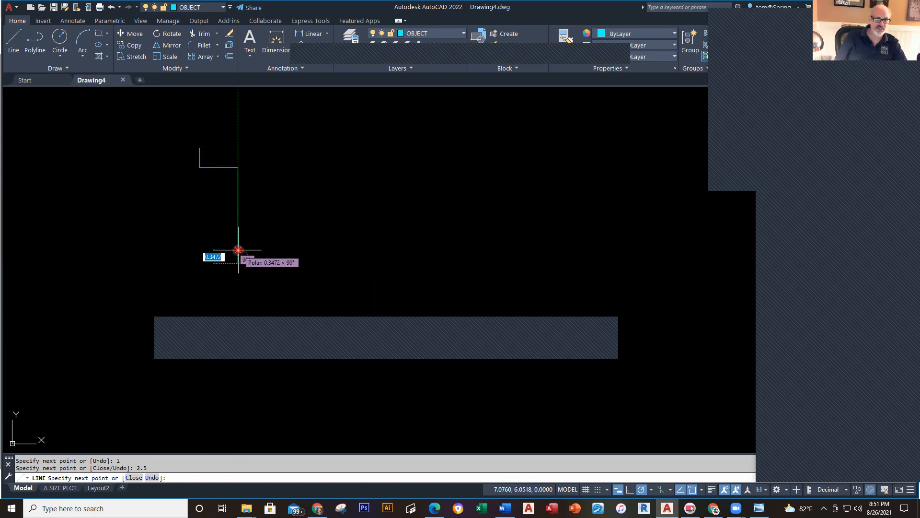
key(alt+Tab)
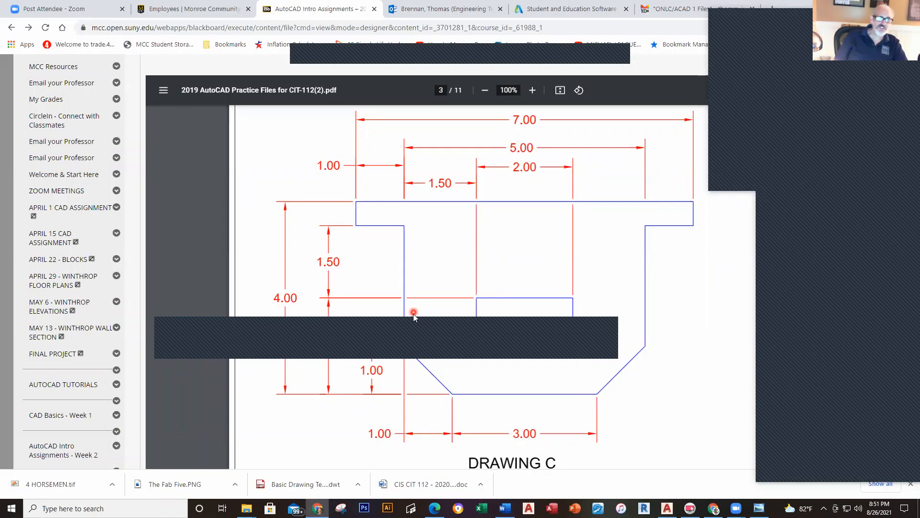
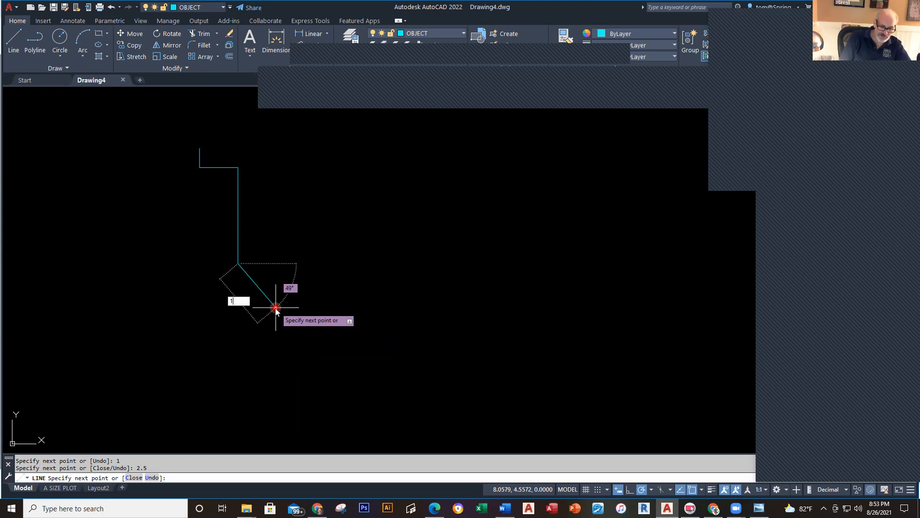
Step: Draw the 45° bottom-left chamfer (@1,-1) and the 3-unit bottom edge
key(Tab)
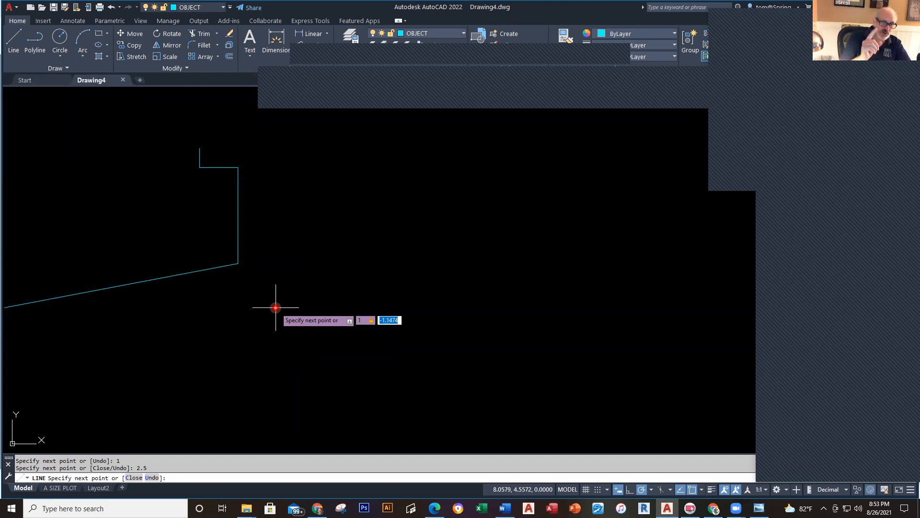
text(-1)
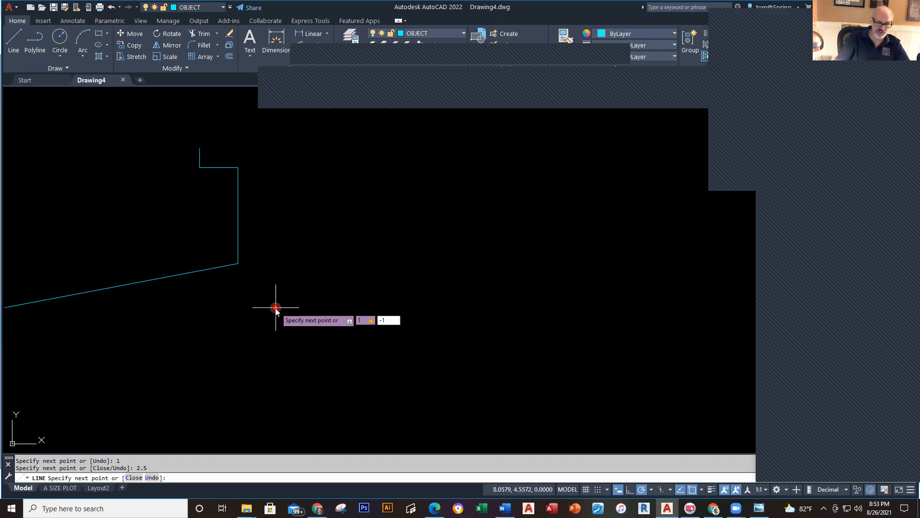
key(Return)
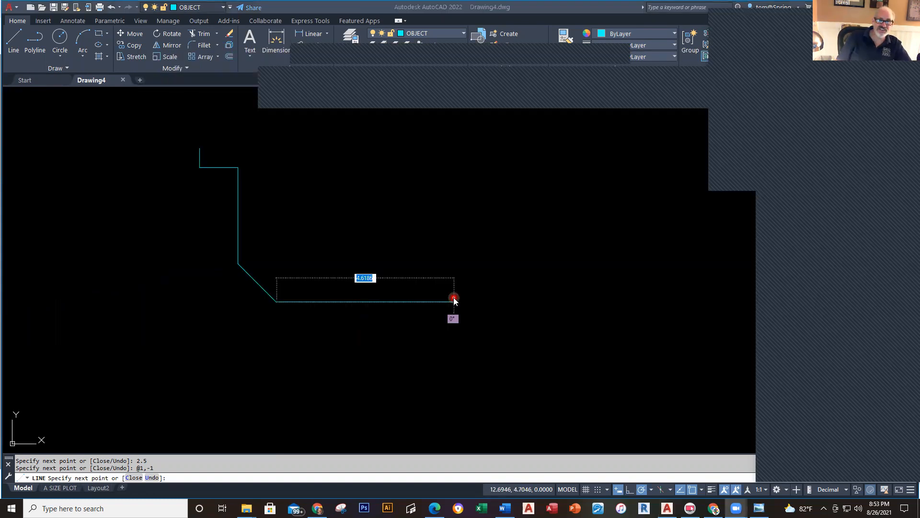
key(alt+Tab)
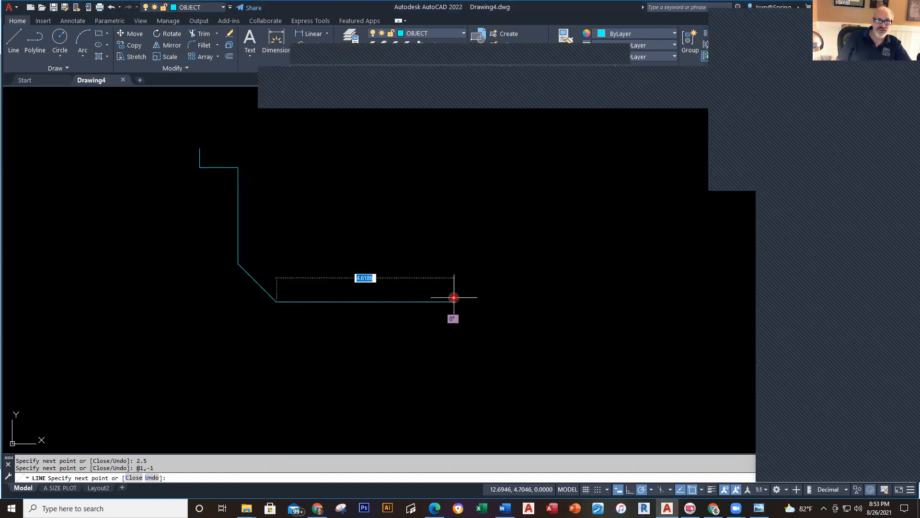
key(alt+Tab)
key(alt+Tab)
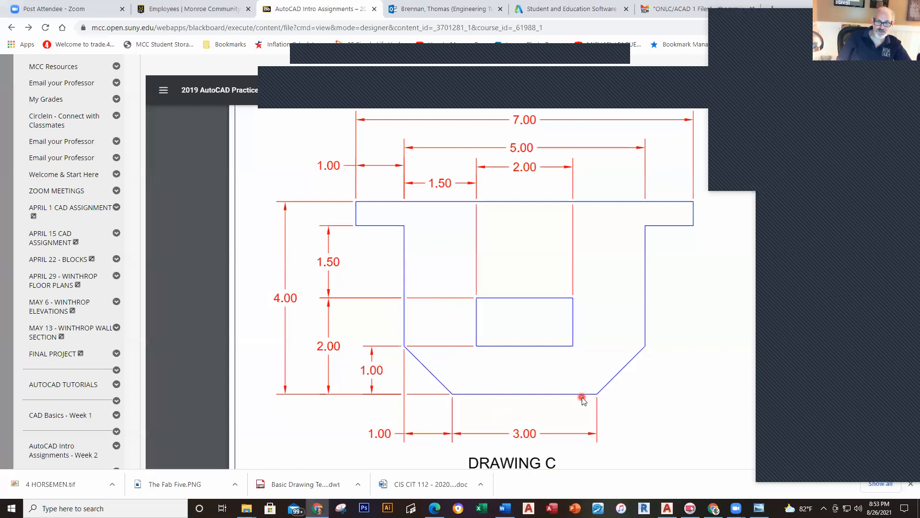
key(alt+Tab)
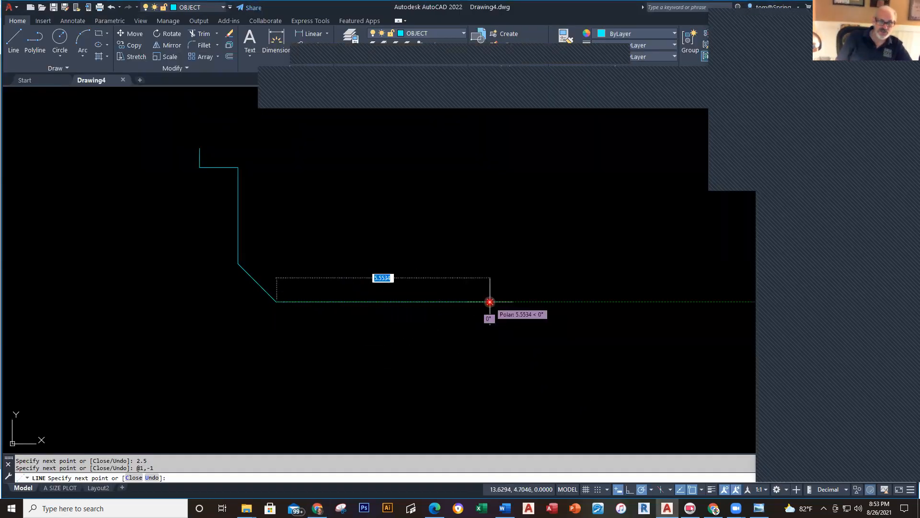
text(3)
key(Return)
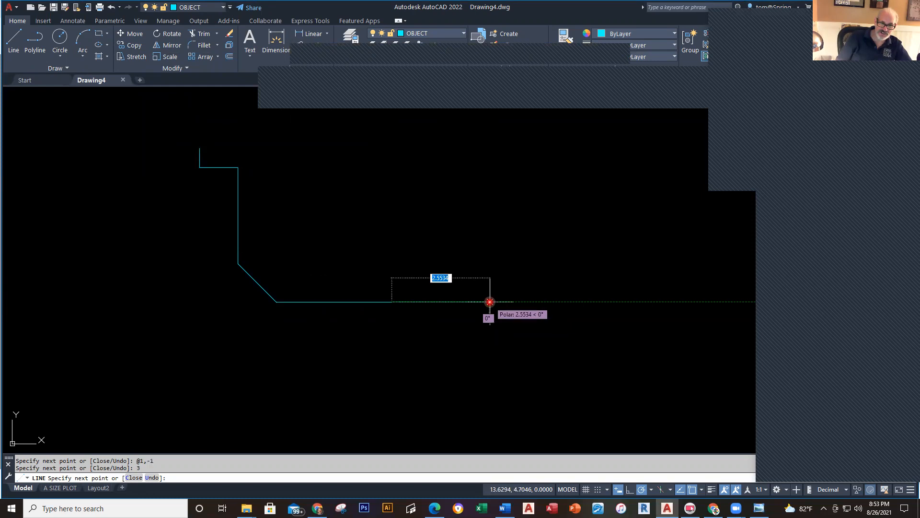
Step: Add the @1,1 chamfer, 2.5 right side and 0.5 flange end, closing the outline at the start
key(alt+Tab)
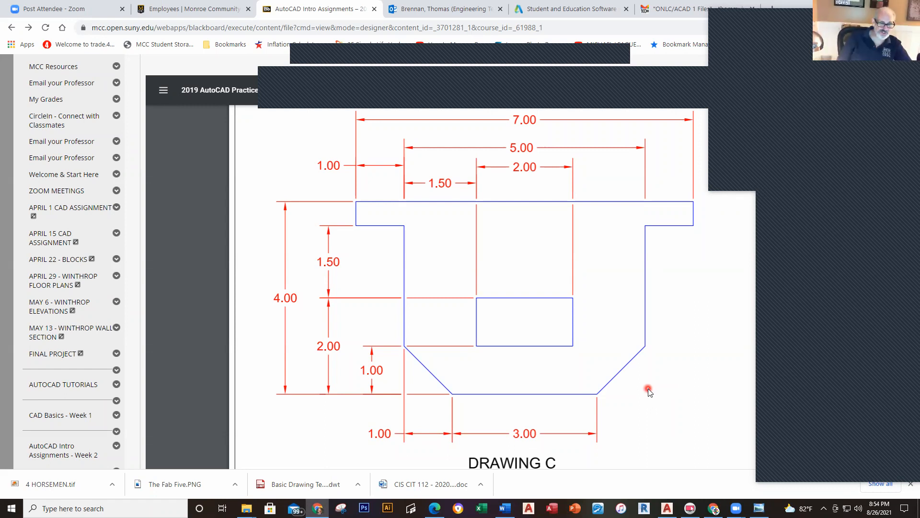
key(alt+Tab)
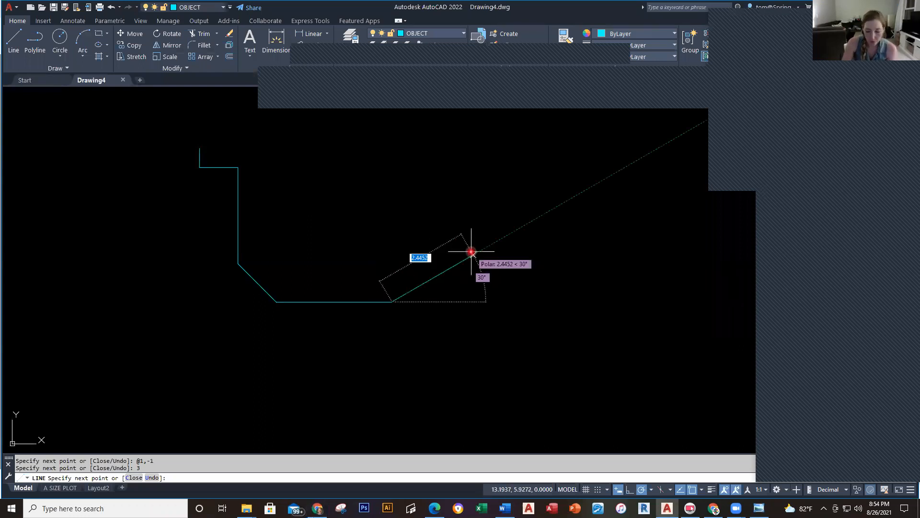
text(1)
key(Tab)
text(1)
key(Return)
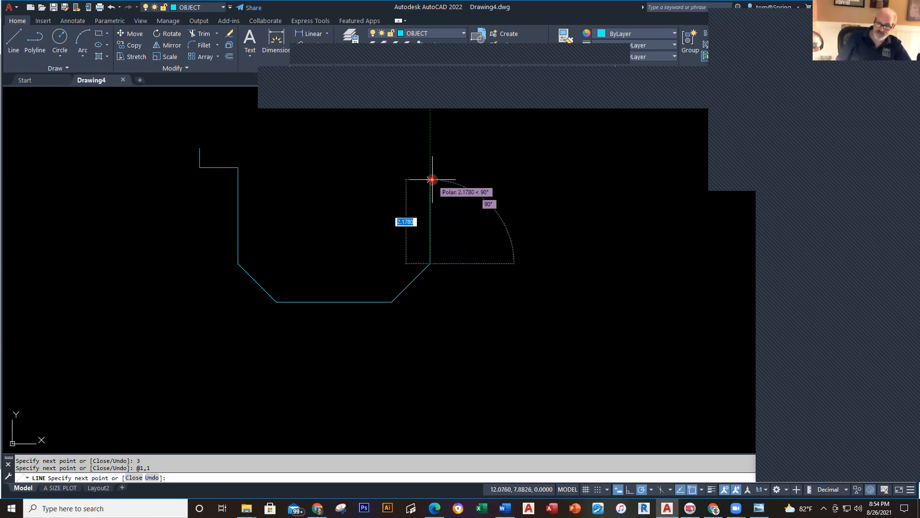
text(2.5)
key(Return)
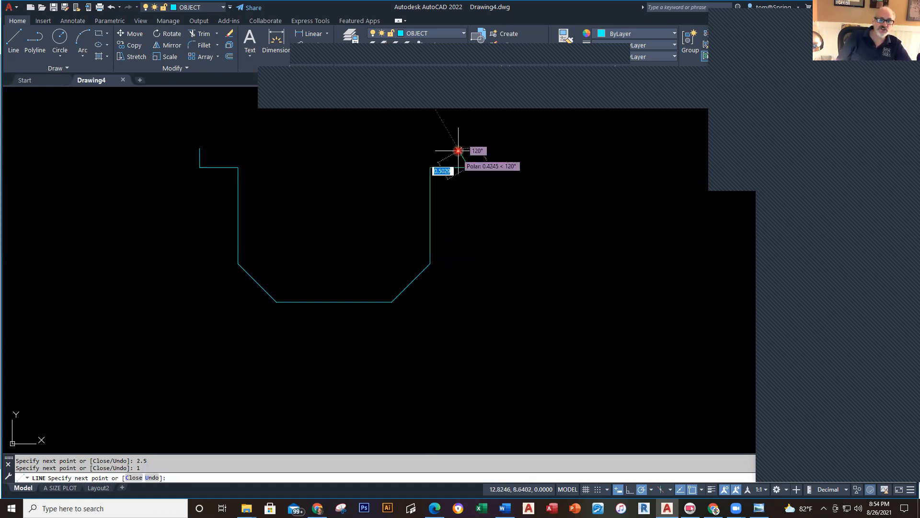
text(.5)
key(Return)
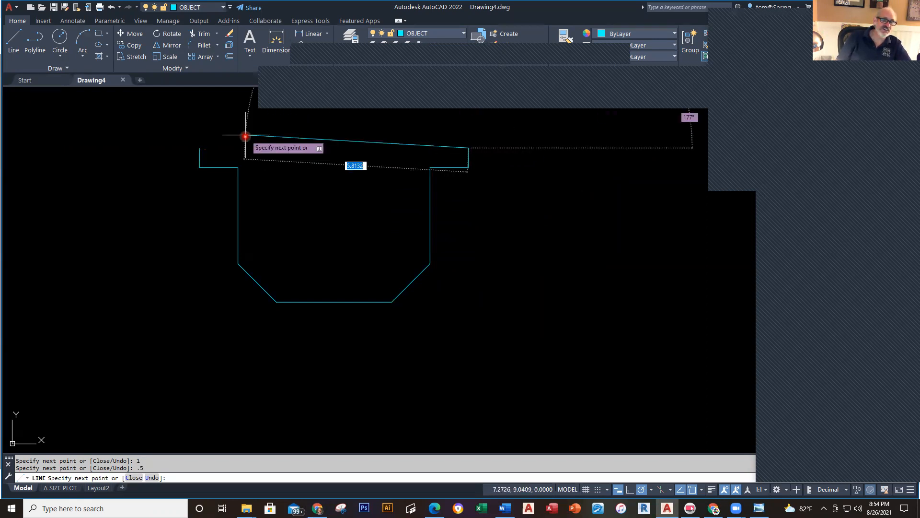
click(200, 148)
key(Escape)
key(Escape)
middle_drag(496, 268, 573, 323)
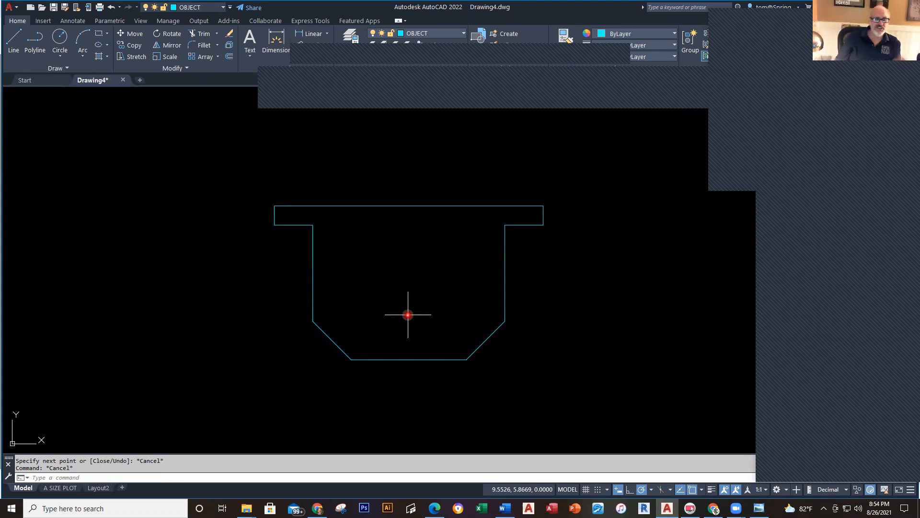
key(alt+Tab)
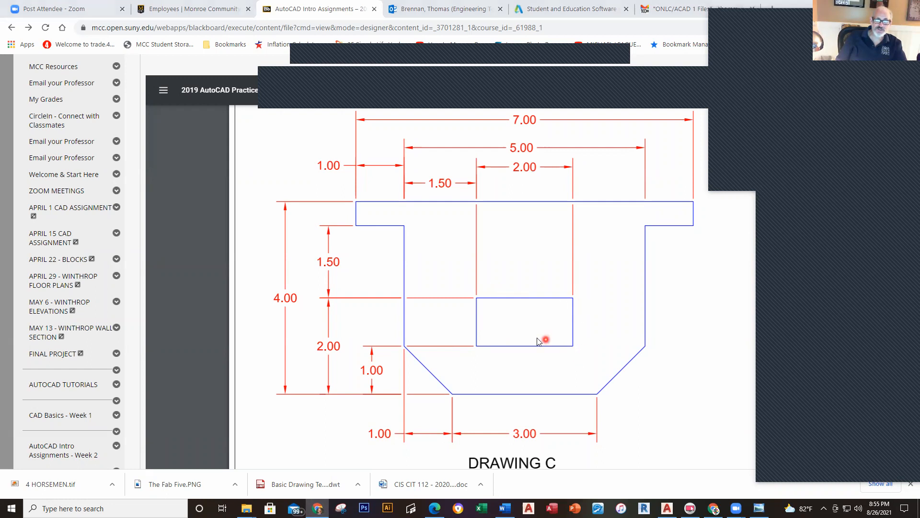
key(alt+Tab)
click(14, 41)
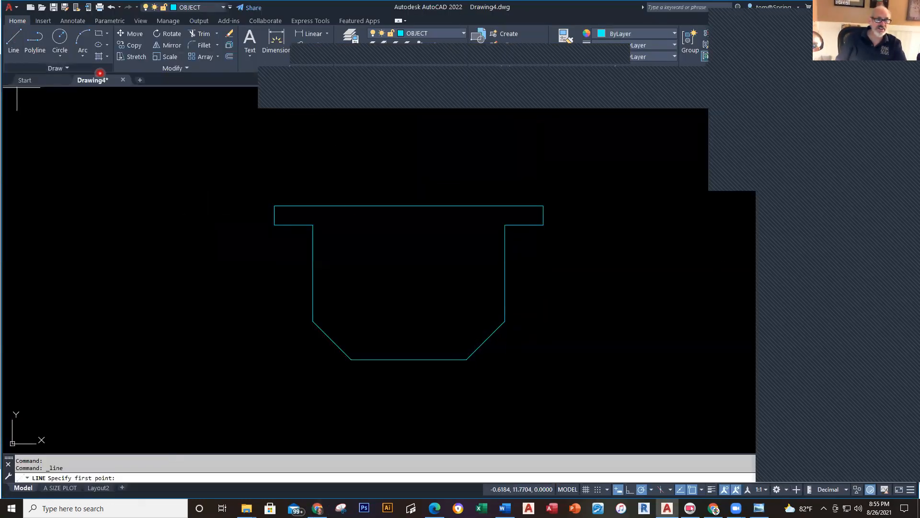
click(313, 320)
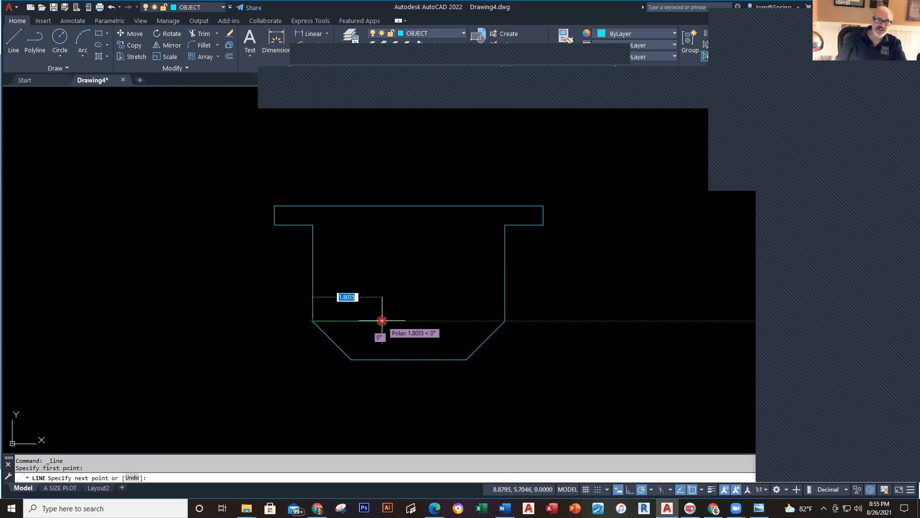
text(1.5)
key(Return)
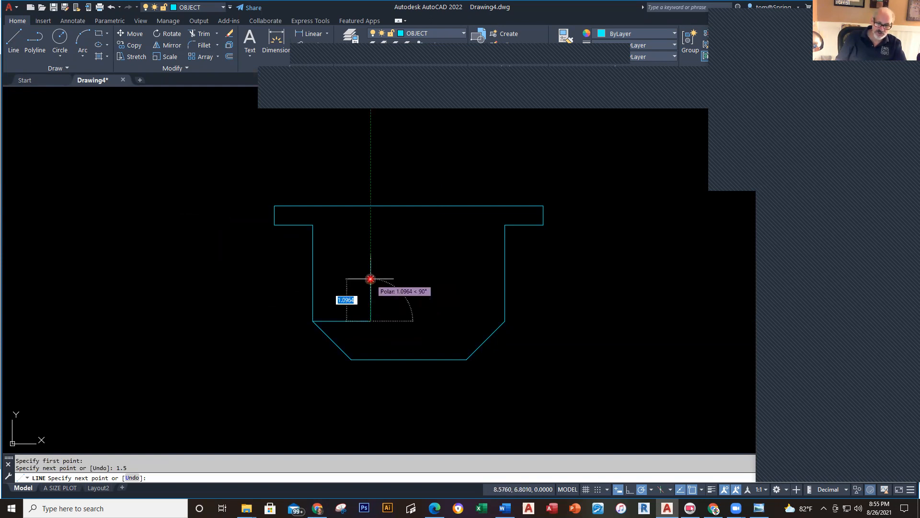
text(1)
key(Return)
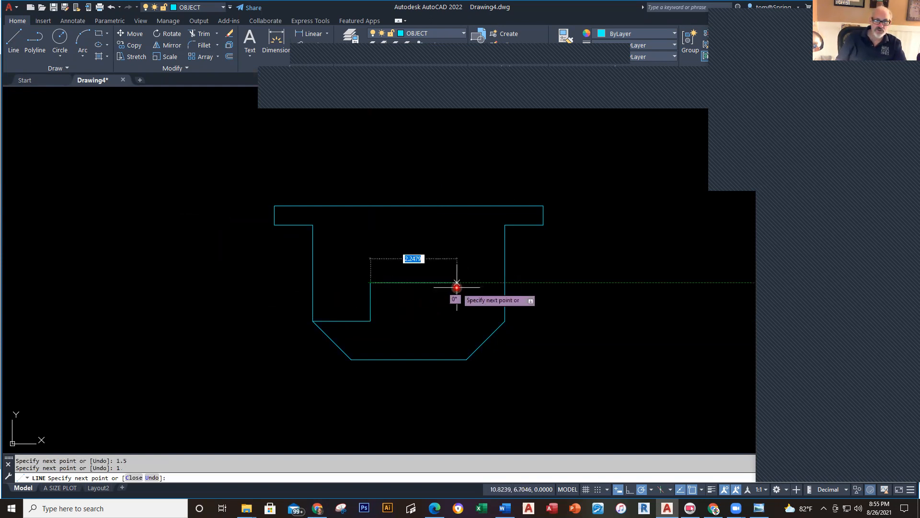
text(2)
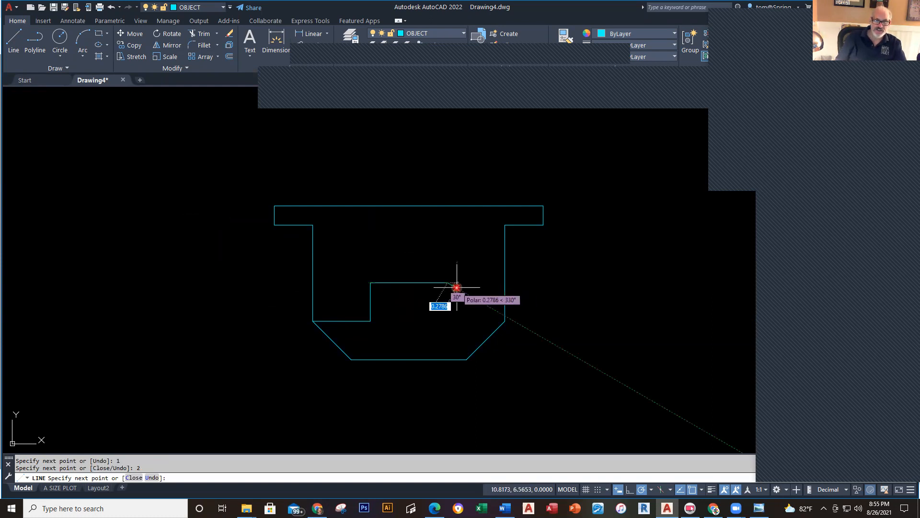
key(Return)
text(1)
key(Return)
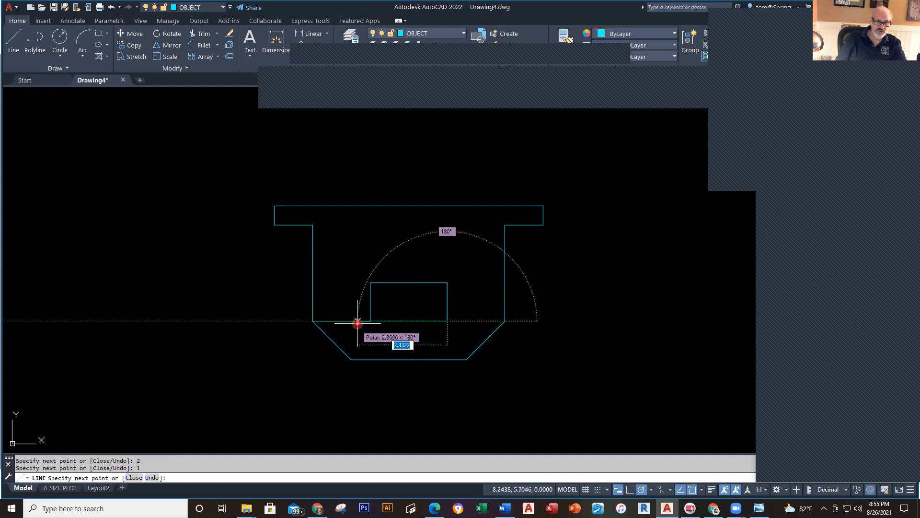
key(Escape)
key(Escape)
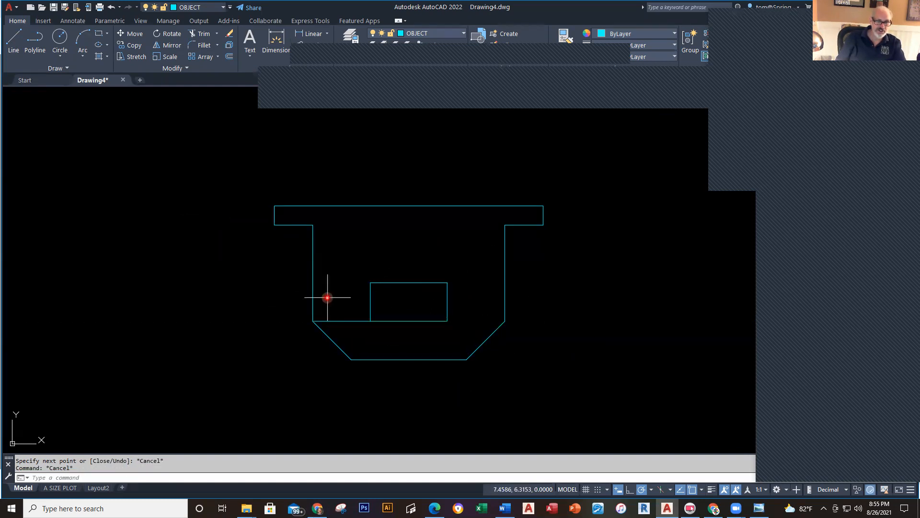
click(344, 306)
click(353, 342)
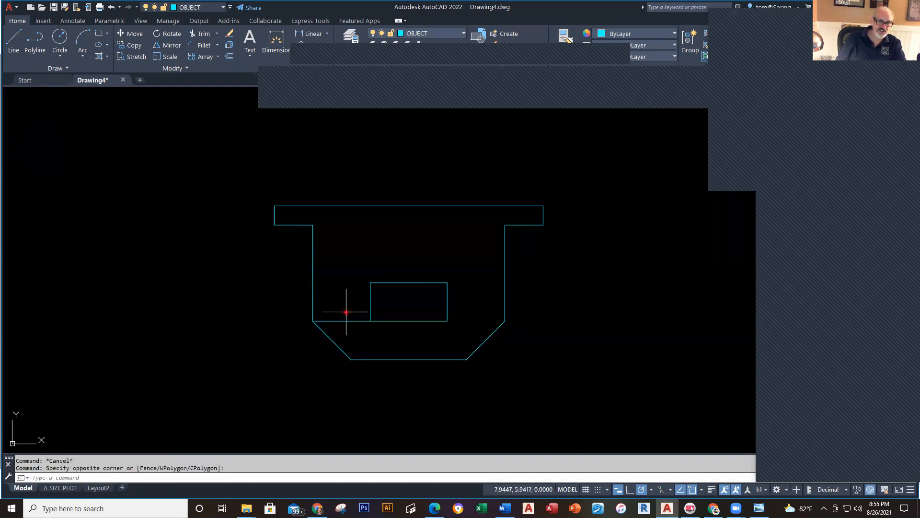
click(345, 338)
key(Delete)
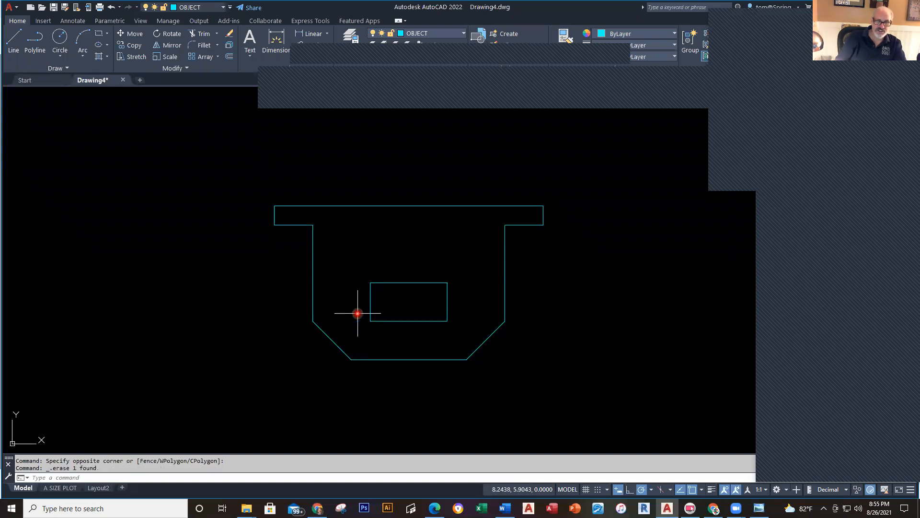
mouse_move(413, 278)
middle_down()
mouse_move(312, 279)
mouse_move(375, 269)
middle_up()
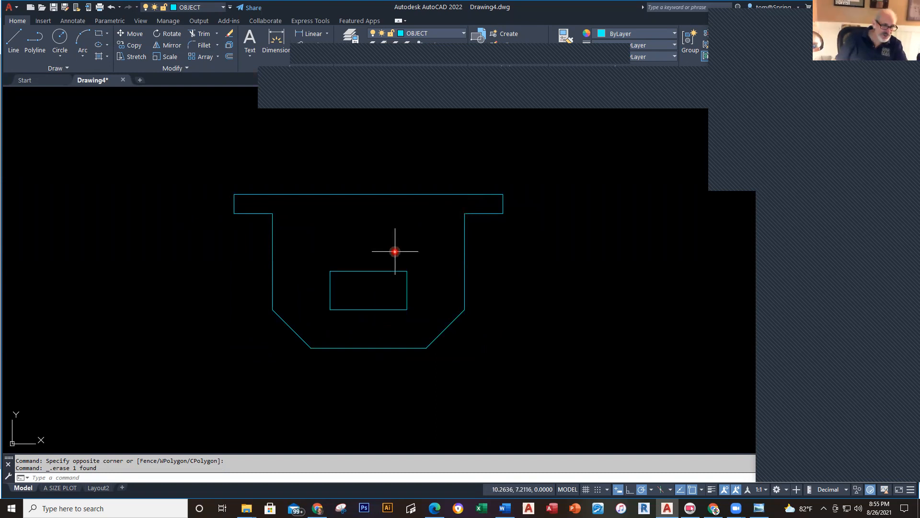
click(426, 261)
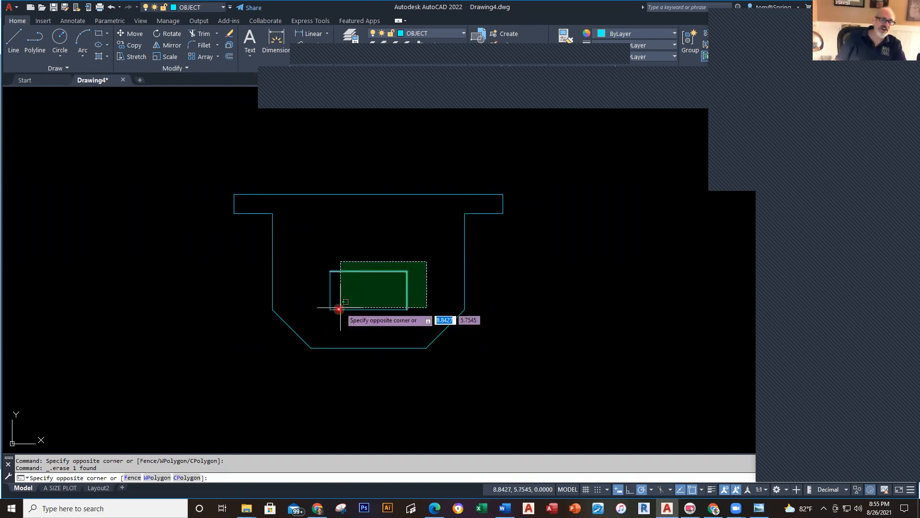
click(329, 317)
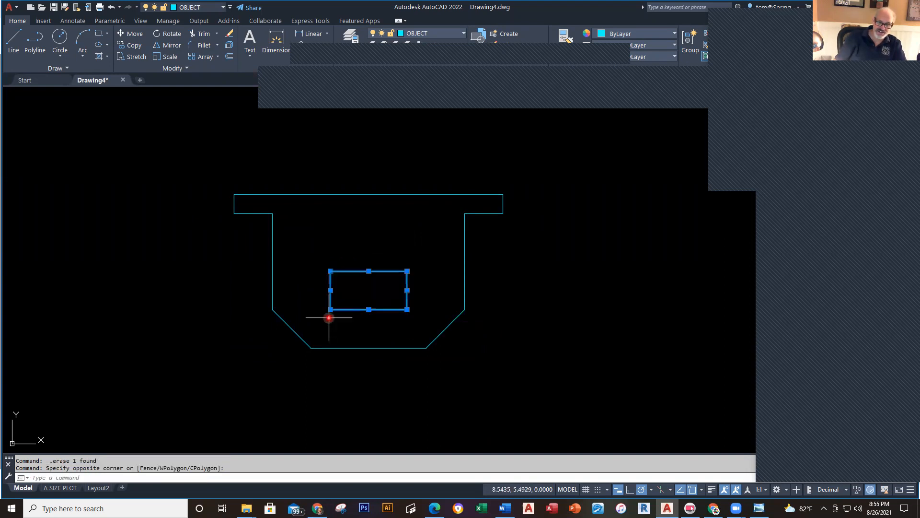
key(Delete)
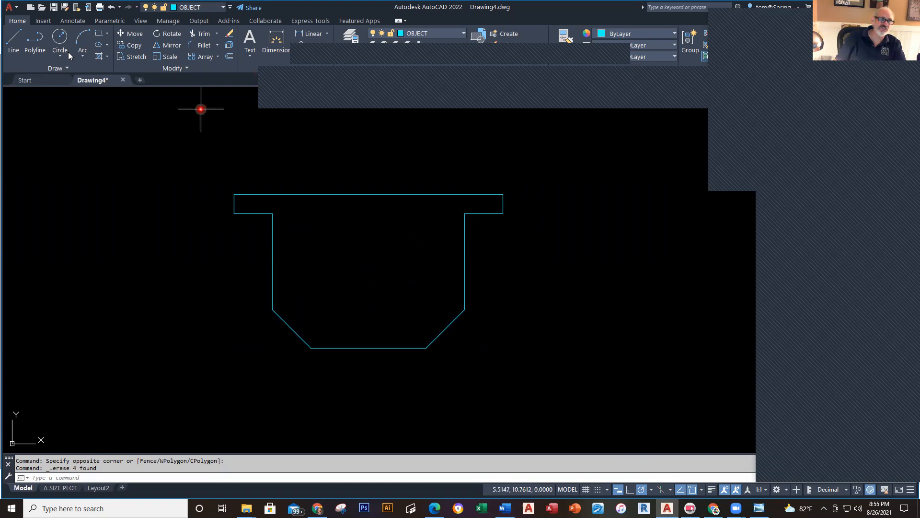
Step: Draw a 2 × 1 rectangular cutout starting 1.5 from the corner, closed at its bottom-left corner
click(18, 43)
click(18, 43)
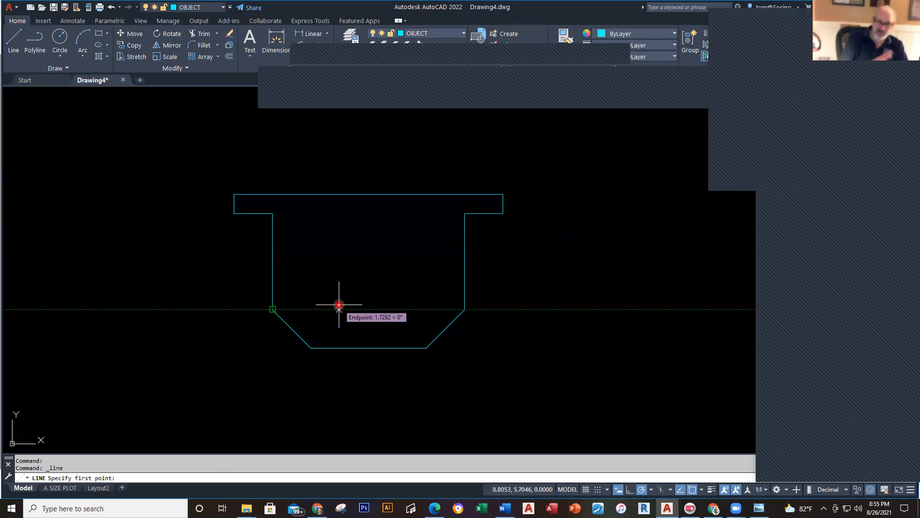
text(1.5)
key(Return)
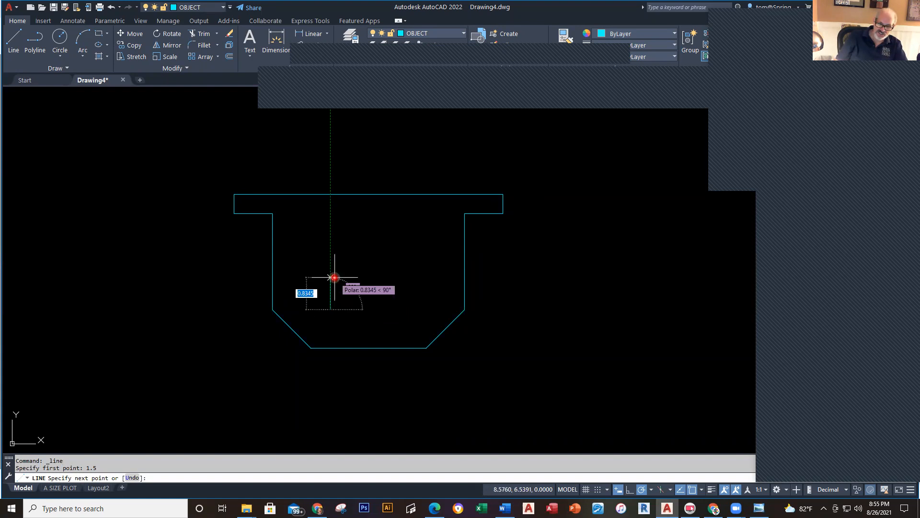
text(1)
key(Return)
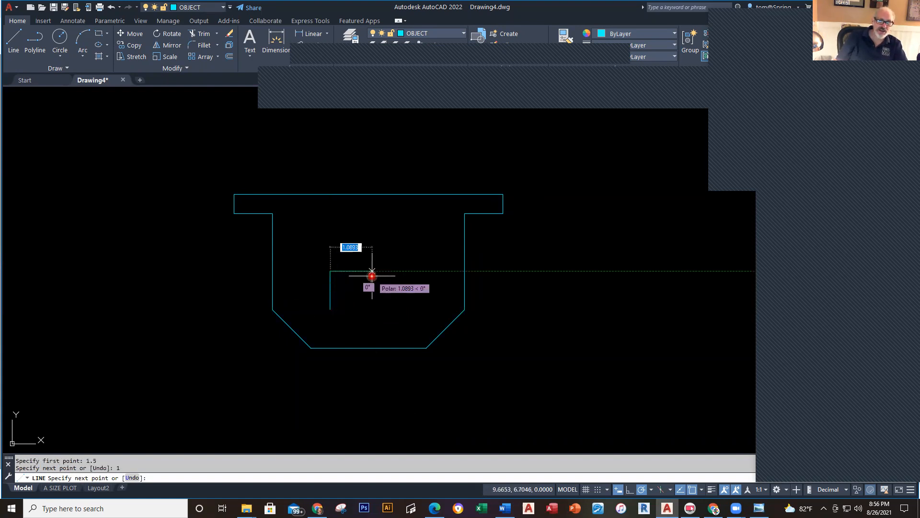
text(2)
key(Return)
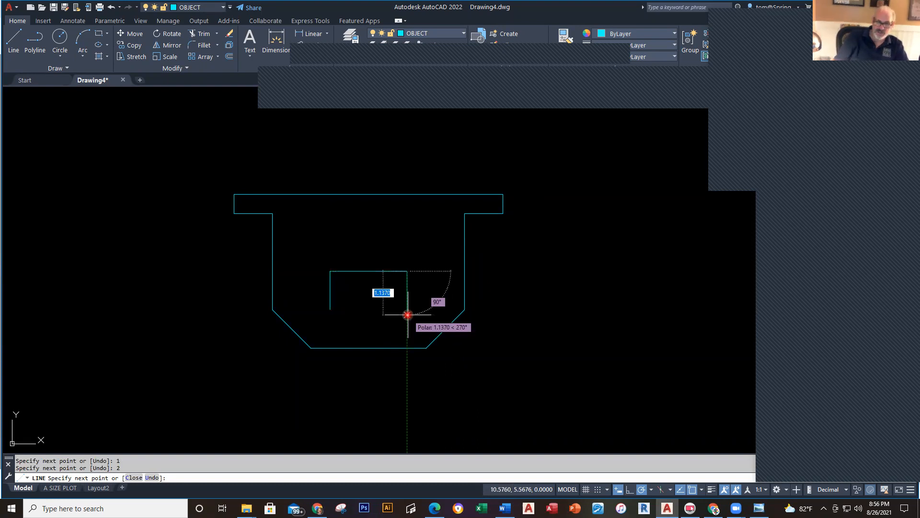
text(1)
key(Return)
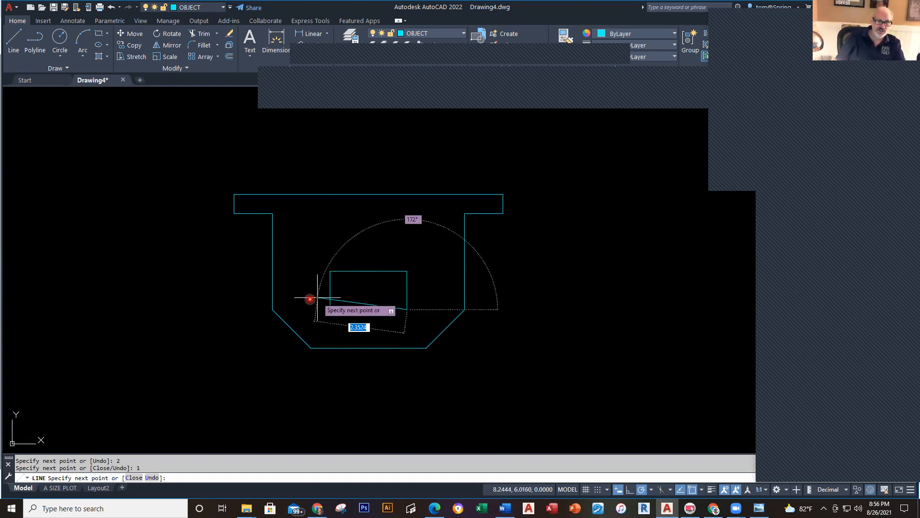
click(330, 309)
key(Escape)
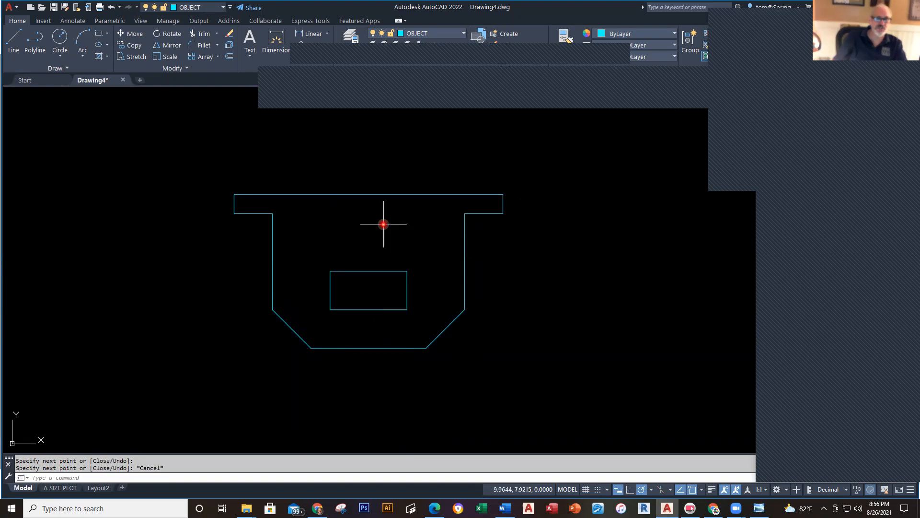
middle_drag(344, 208, 335, 208)
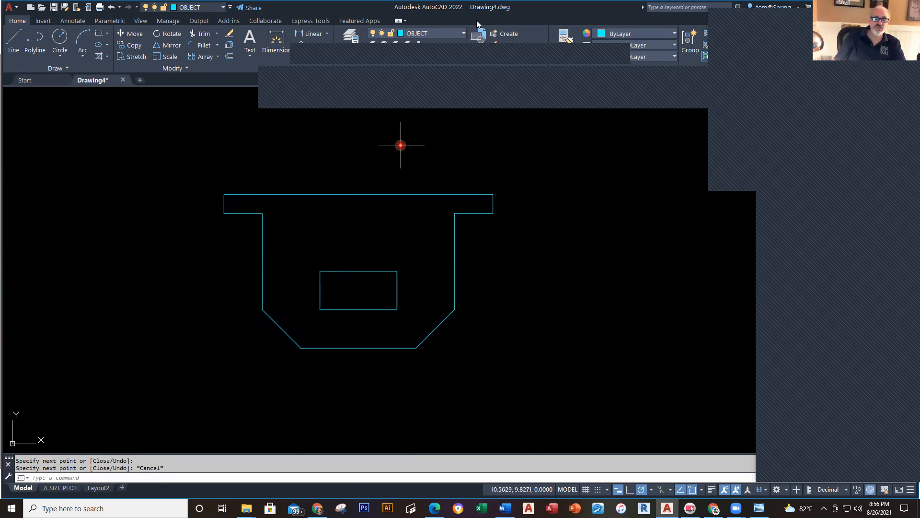
click(462, 33)
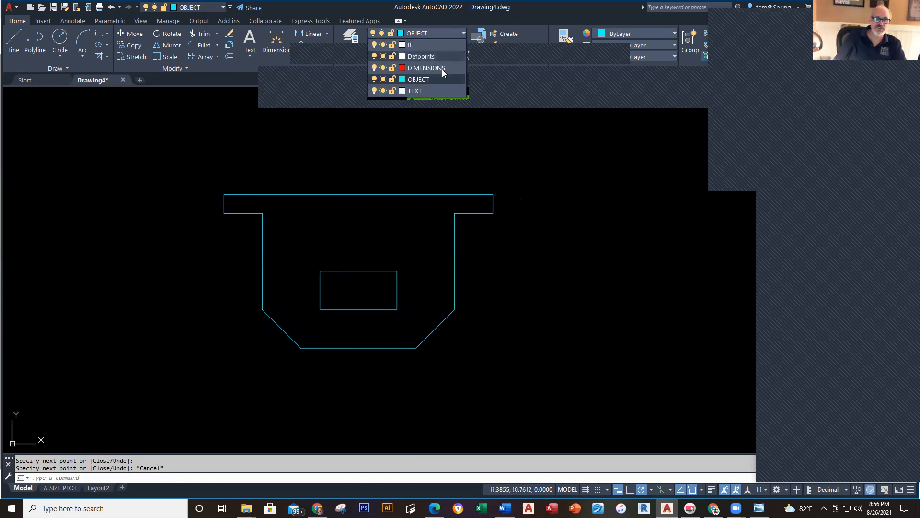
Step: Make DIMENSIONS the current layer and add the 7.00 overall and 5.00 inner width dimensions
click(426, 67)
click(310, 33)
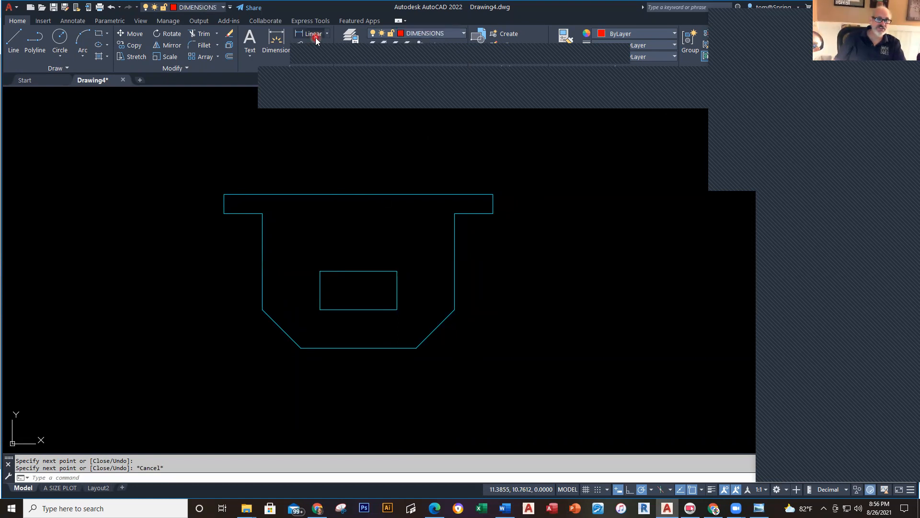
click(223, 195)
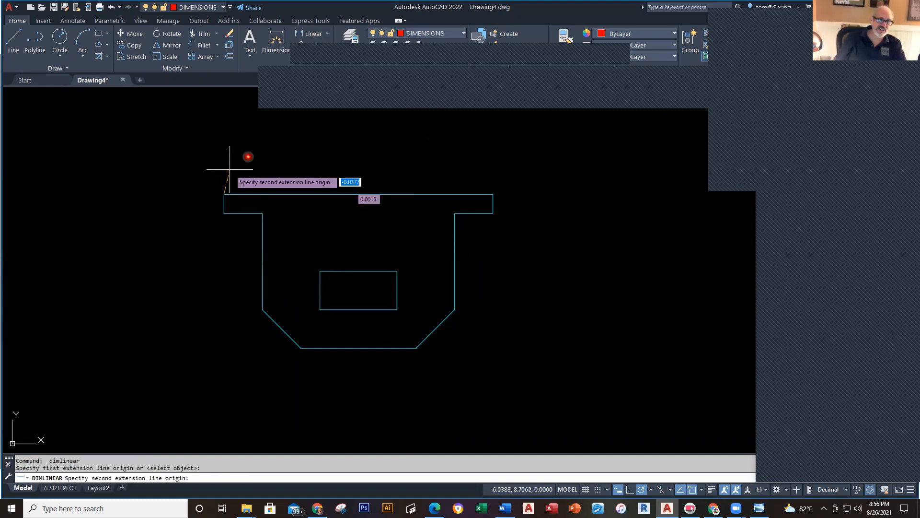
click(492, 194)
click(478, 124)
right_click(288, 169)
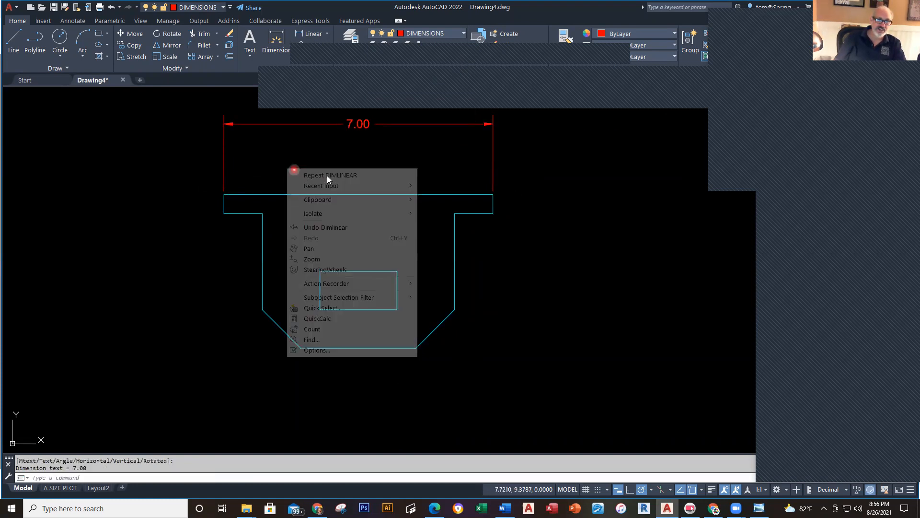
click(306, 174)
click(261, 213)
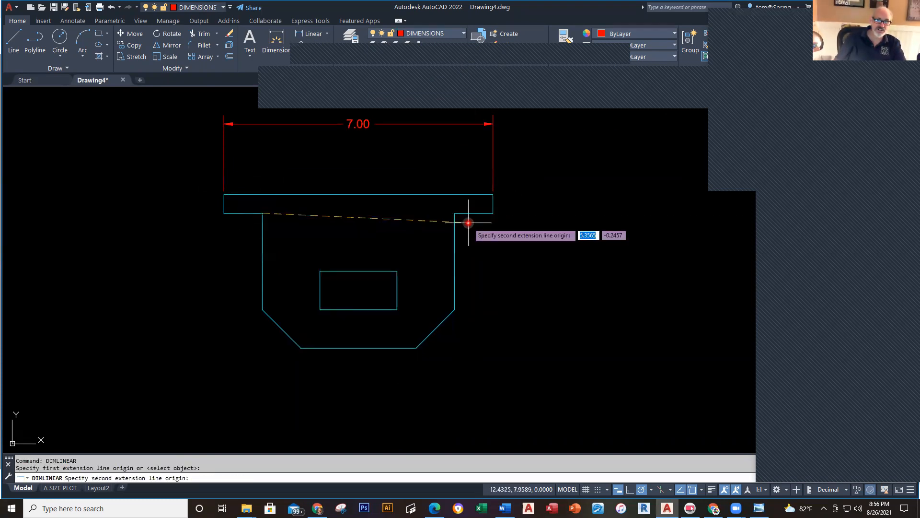
click(453, 214)
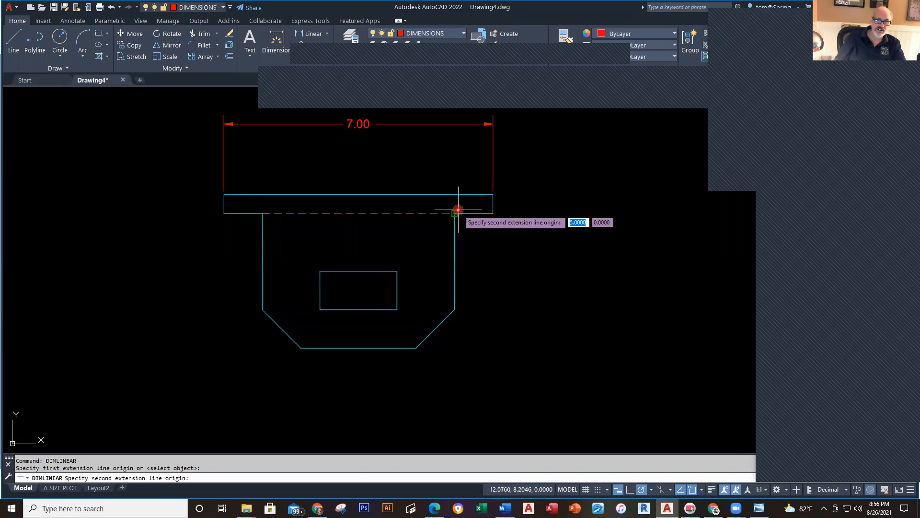
click(425, 150)
Step: Dimension the 2.00 rectangle width and the 1.00 step width
key(alt+Tab)
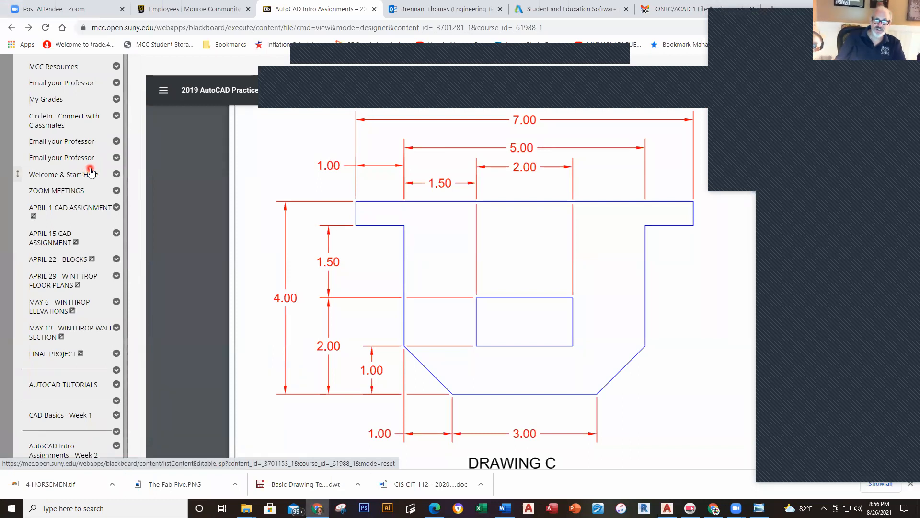
key(alt+Tab)
right_click(315, 169)
click(364, 176)
click(320, 271)
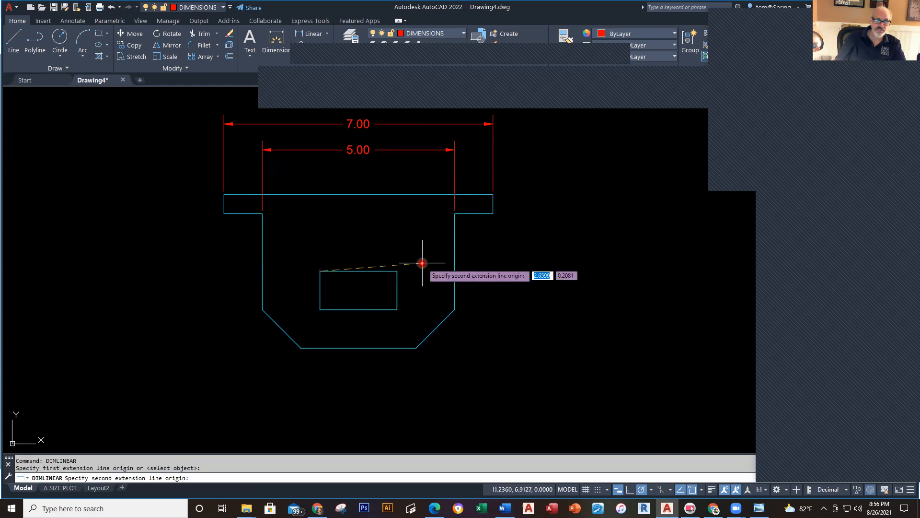
click(397, 271)
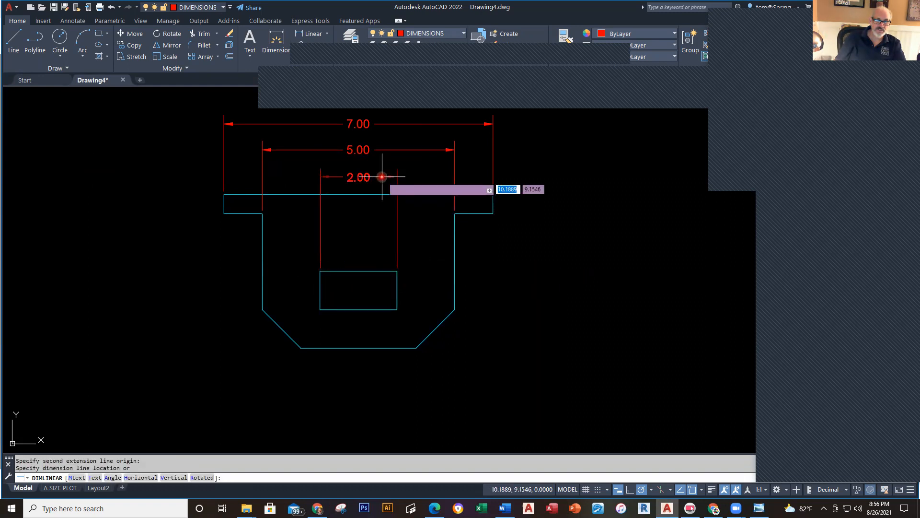
click(379, 174)
right_click(136, 163)
click(193, 170)
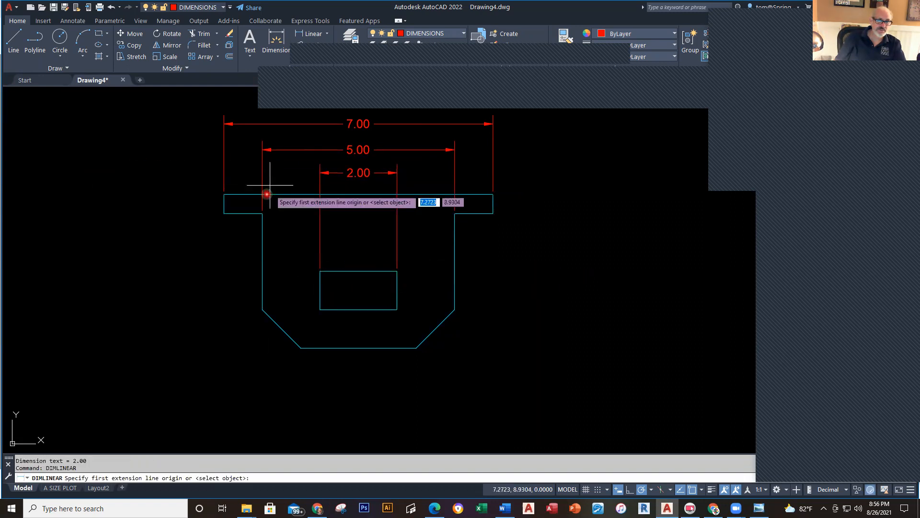
click(224, 213)
click(262, 213)
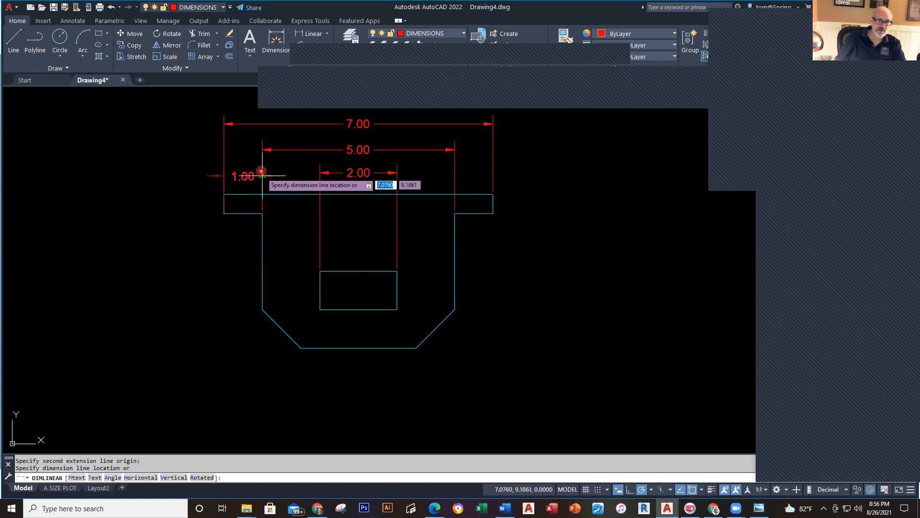
click(270, 169)
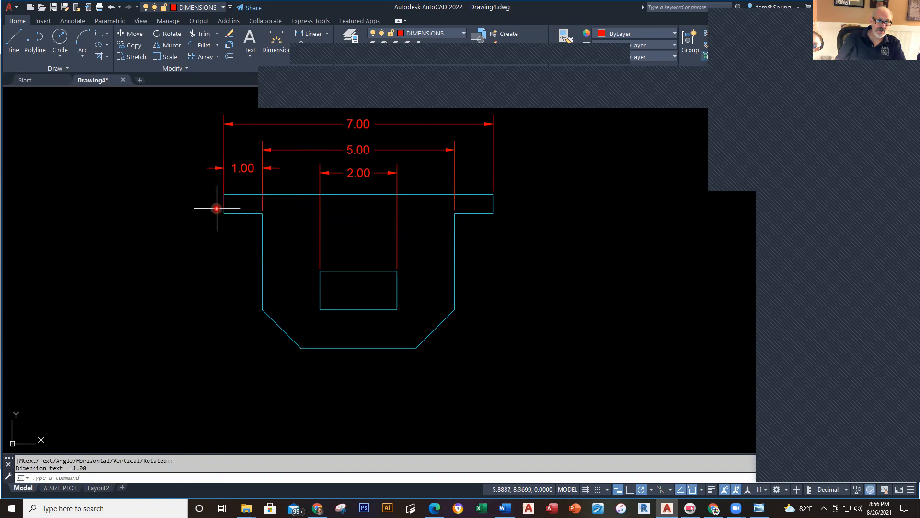
Step: Add the 1.50 dimension from the inner step corner to the rectangle's corner
right_click(179, 223)
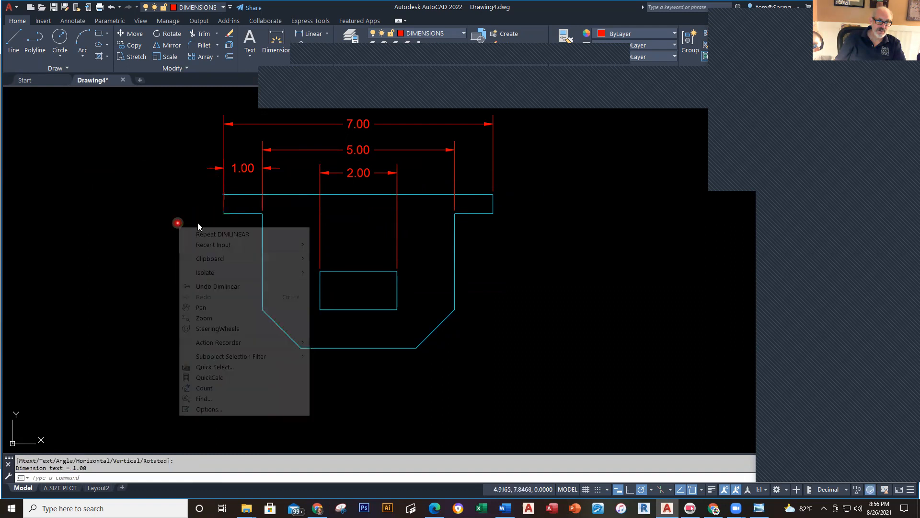
click(225, 234)
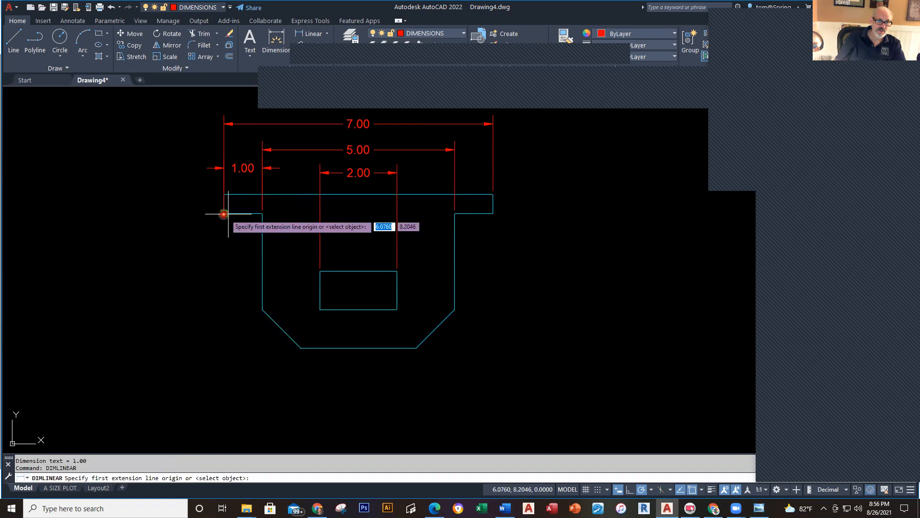
click(224, 213)
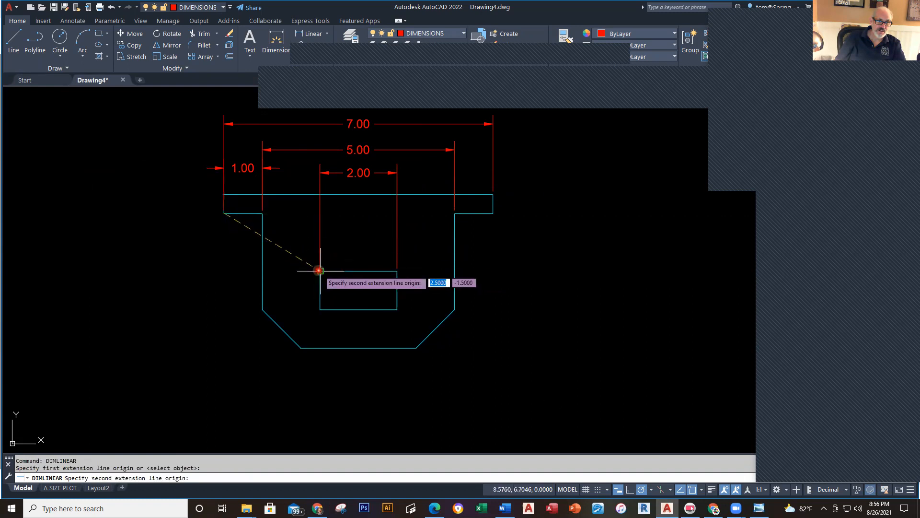
click(320, 271)
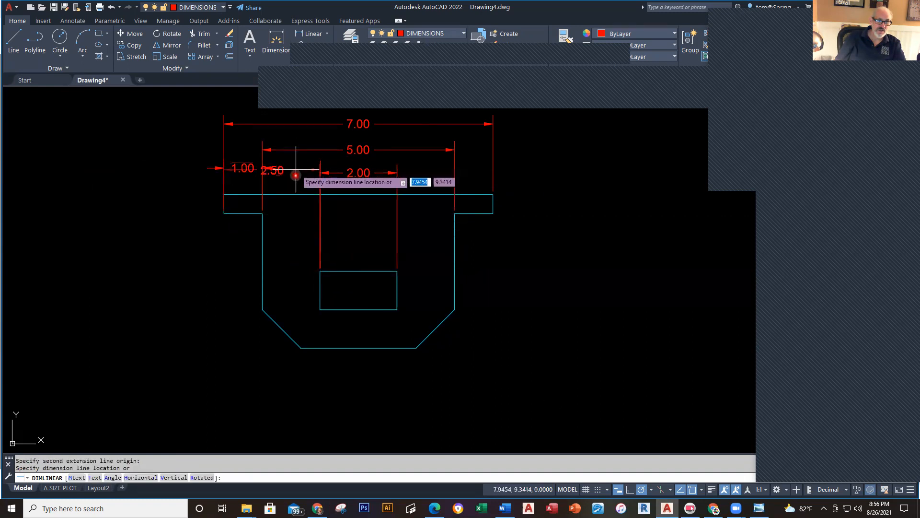
key(Escape)
right_click(294, 226)
click(303, 233)
key(alt+Tab)
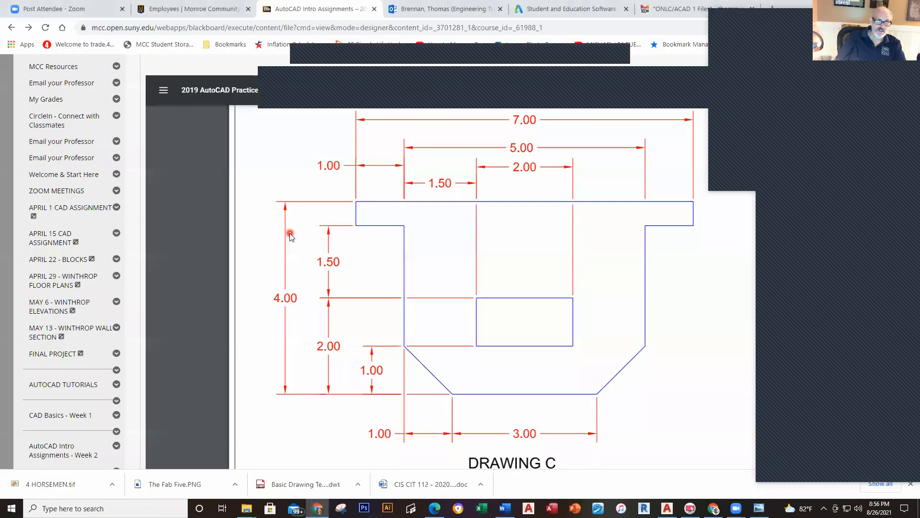
key(alt+Tab)
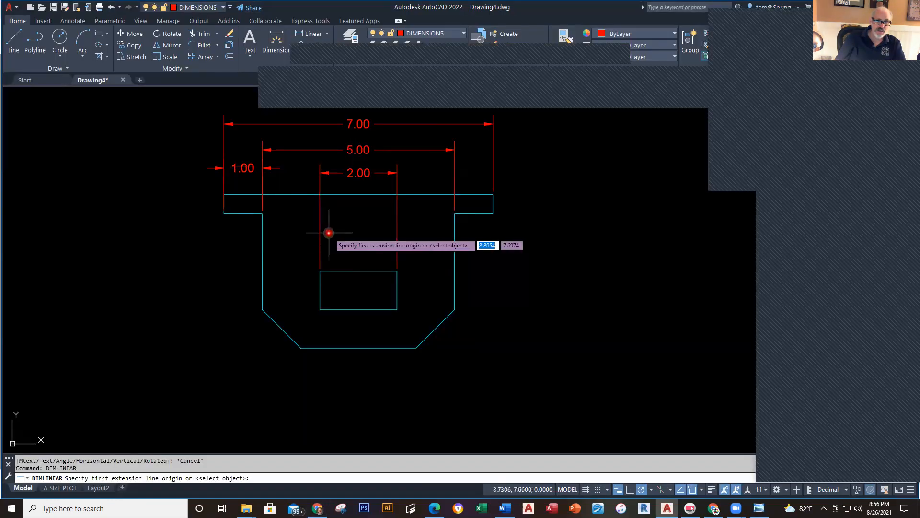
click(263, 213)
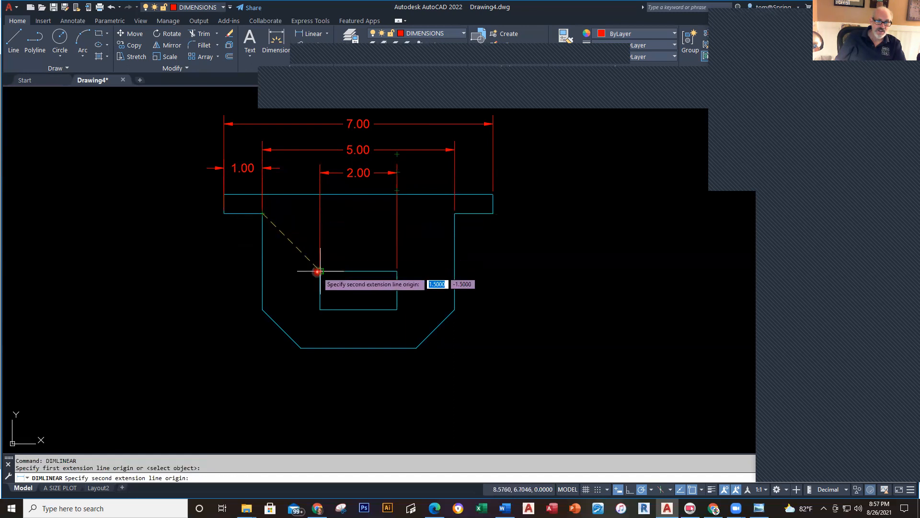
click(319, 271)
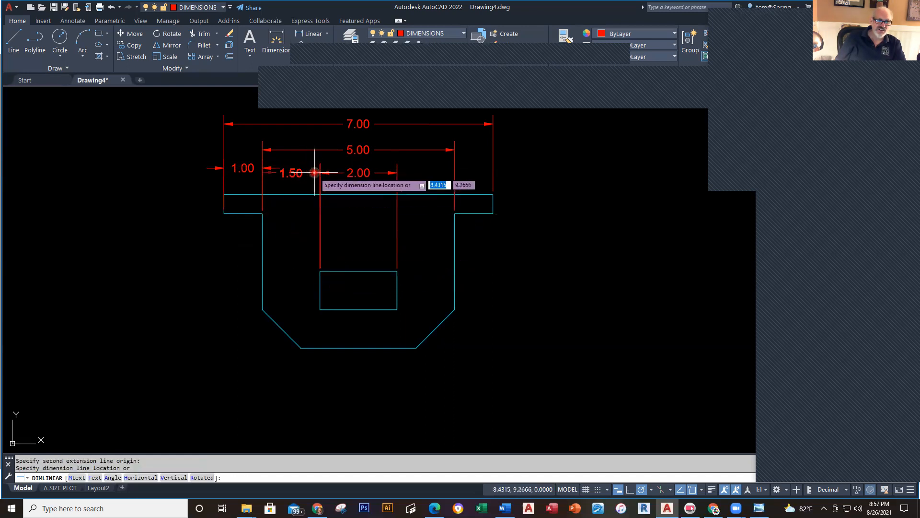
click(319, 176)
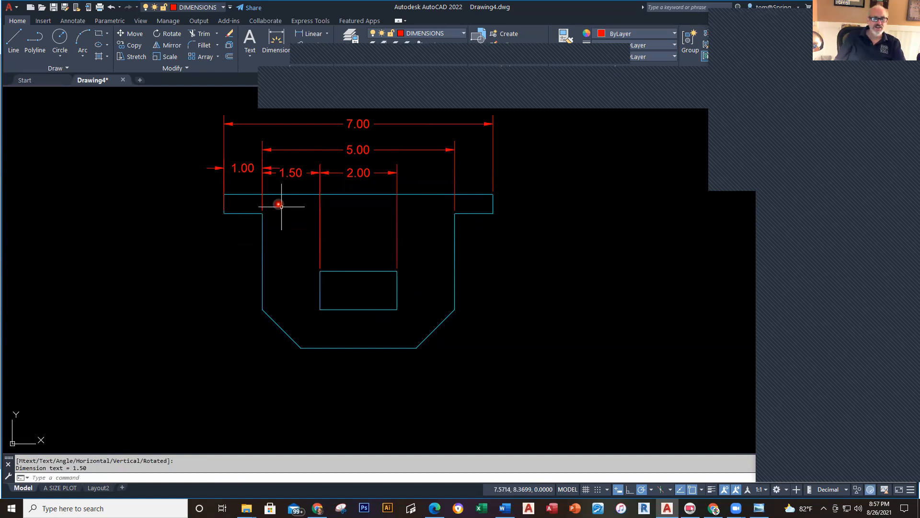
scroll(262, 157, up, 2)
Step: Drag the 1.00 dimension text left, outside its extension lines
click(243, 170)
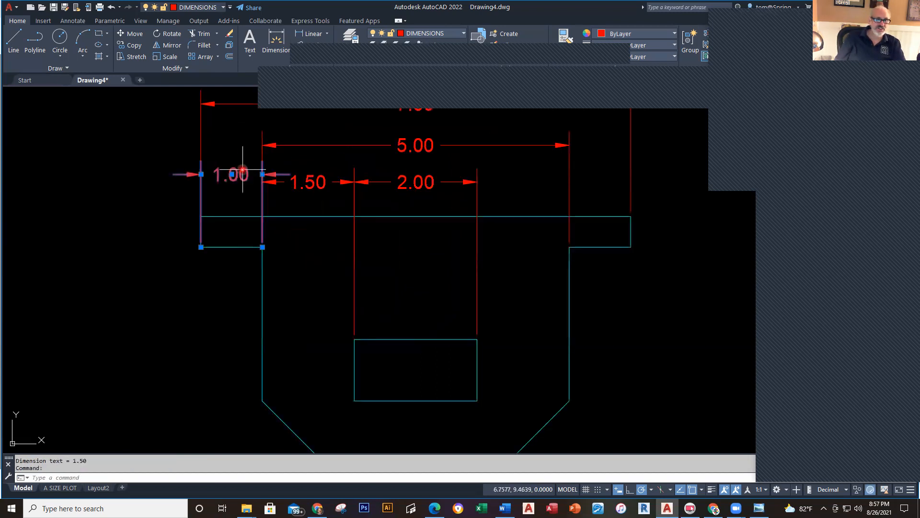
click(236, 174)
click(238, 157)
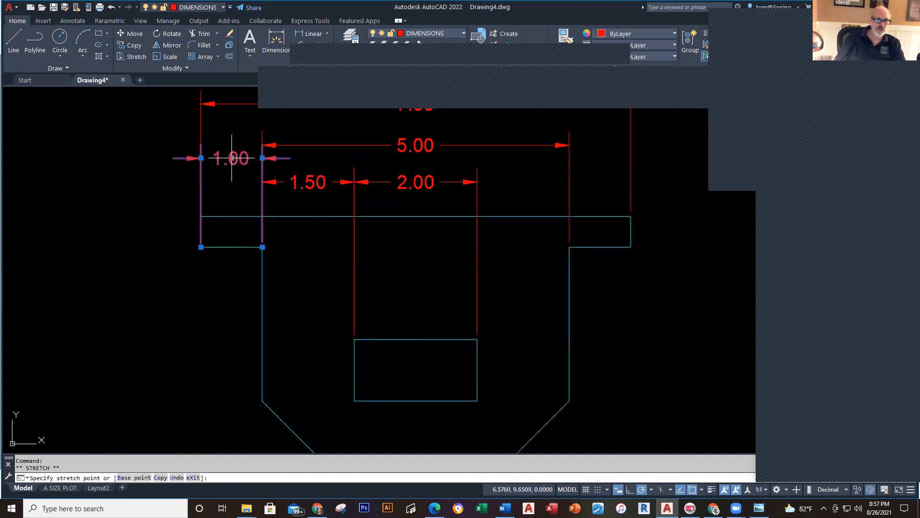
key(Escape)
key(alt+Tab)
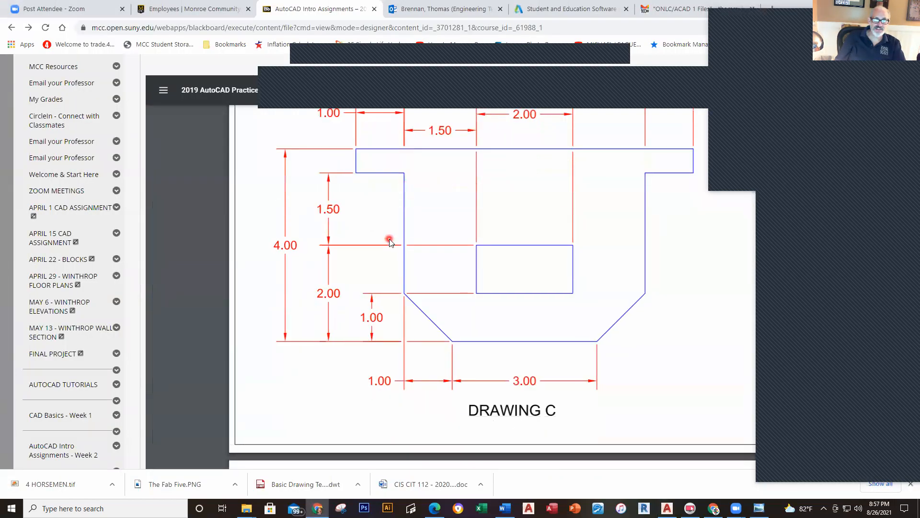
key(alt+Tab)
click(232, 158)
click(231, 158)
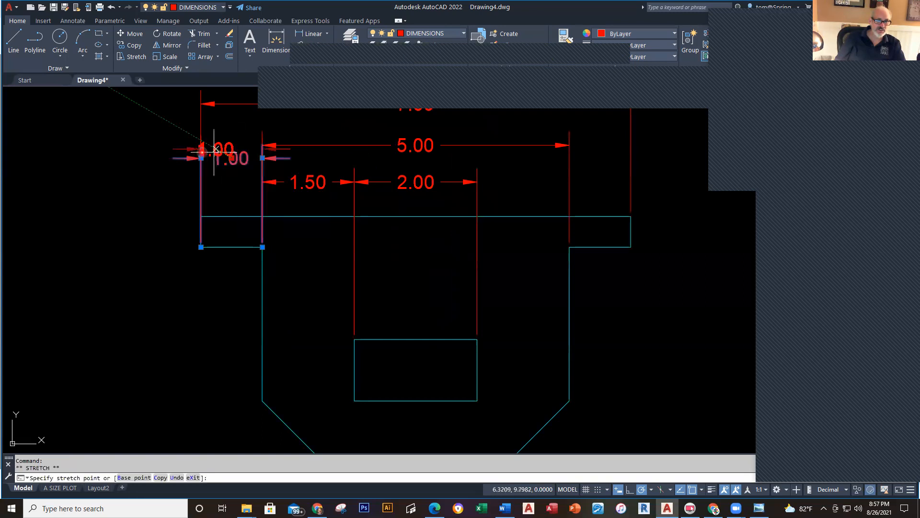
click(153, 158)
key(Escape)
scroll(299, 304, down, 2)
middle_drag(304, 306, 329, 284)
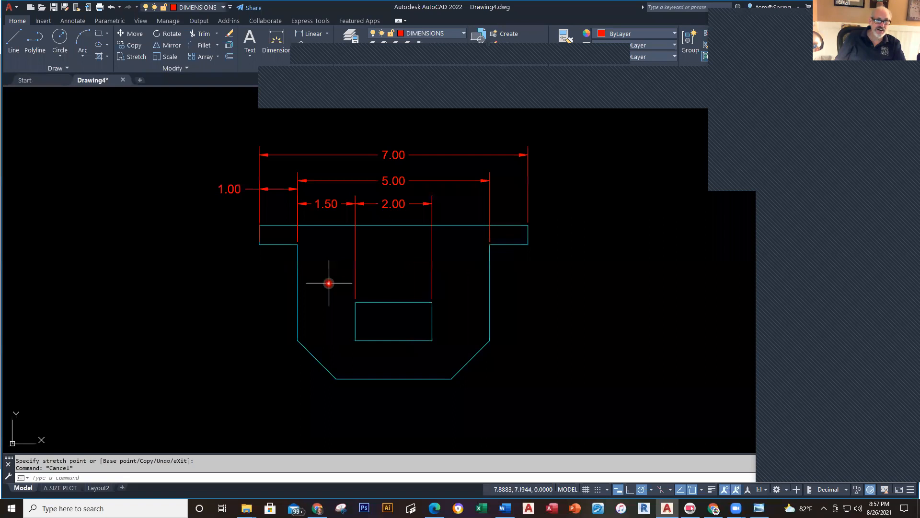
key(alt+Tab)
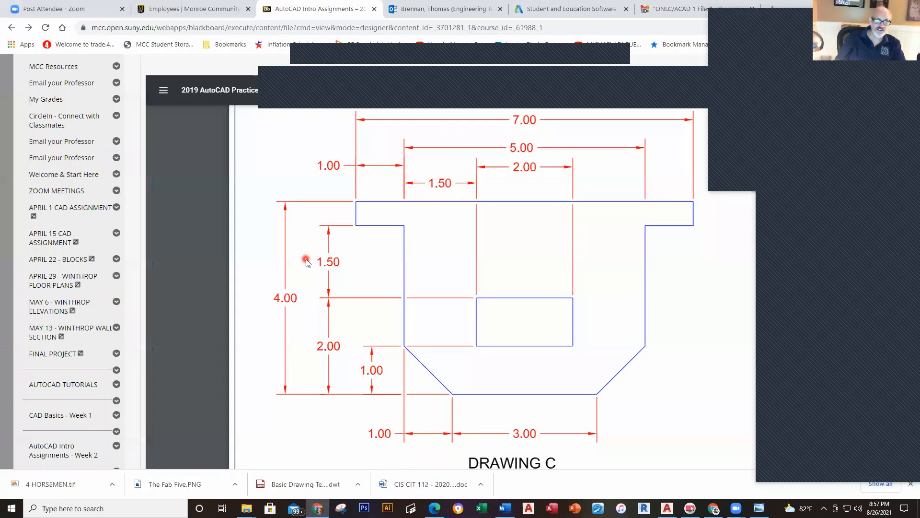
key(alt+Tab)
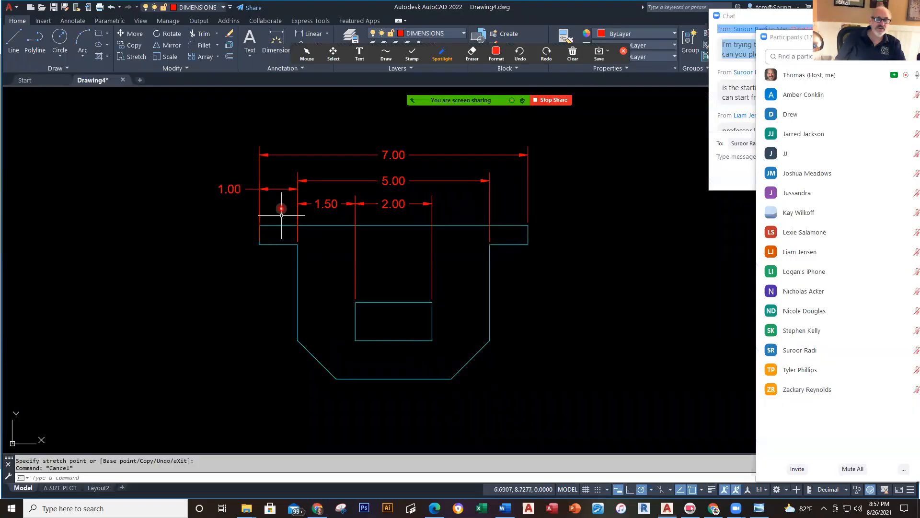
click(318, 35)
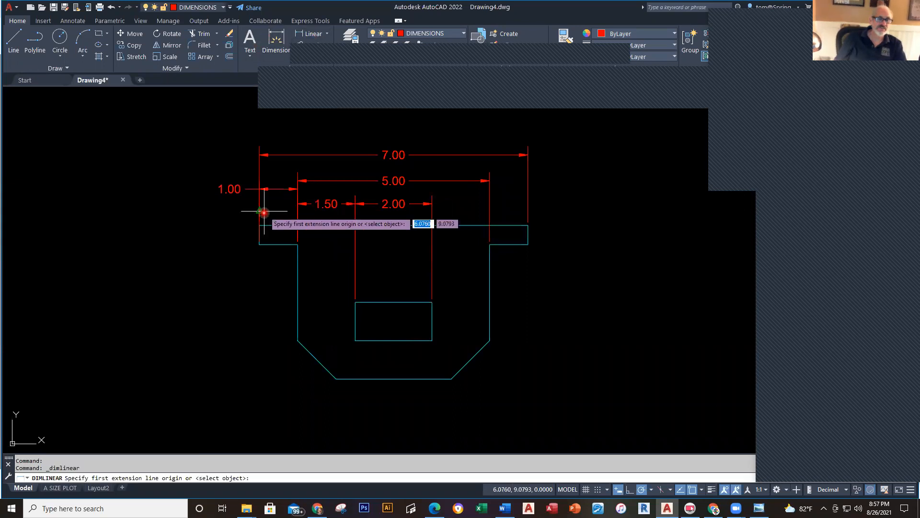
Step: Place the 4.00 overall height dimension on the left of the part
click(258, 226)
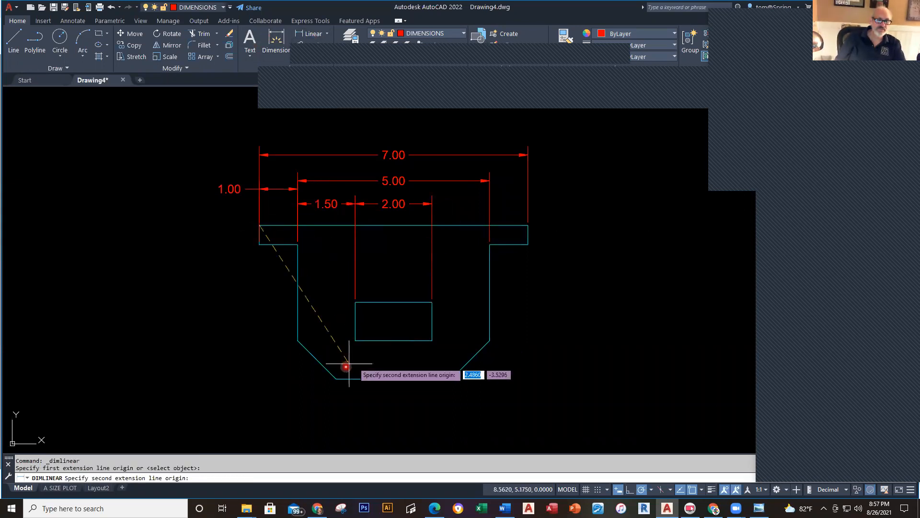
click(336, 378)
click(172, 319)
right_click(245, 291)
click(254, 297)
key(alt+Tab)
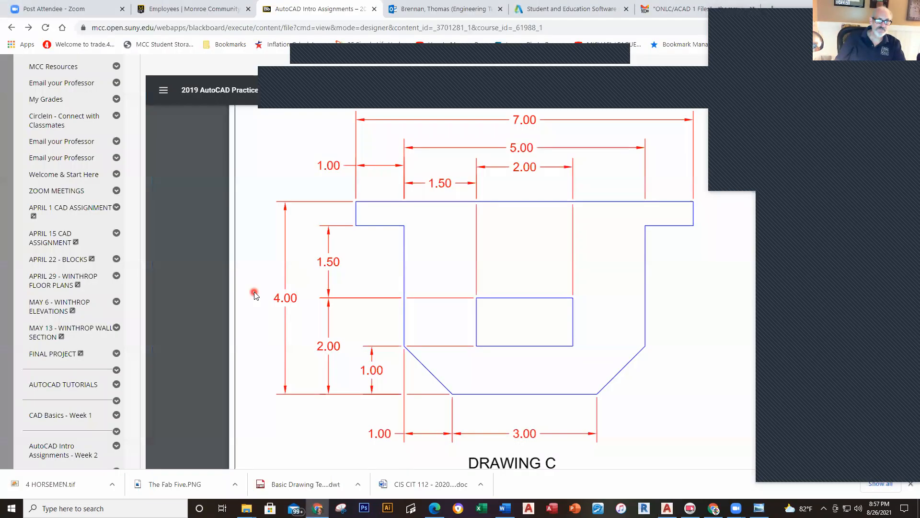
key(alt+Tab)
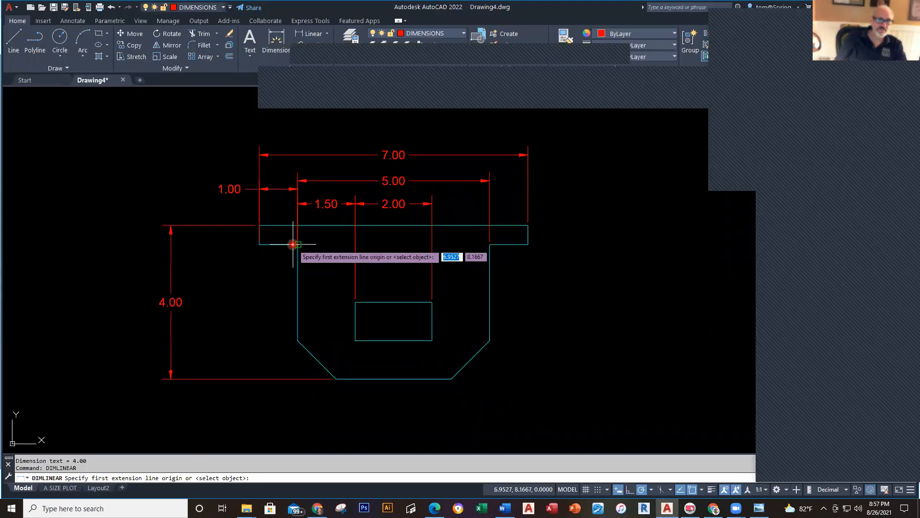
Step: Add the 1.50 vertical dimension from the flange corner to the rectangle's top
click(292, 244)
click(297, 339)
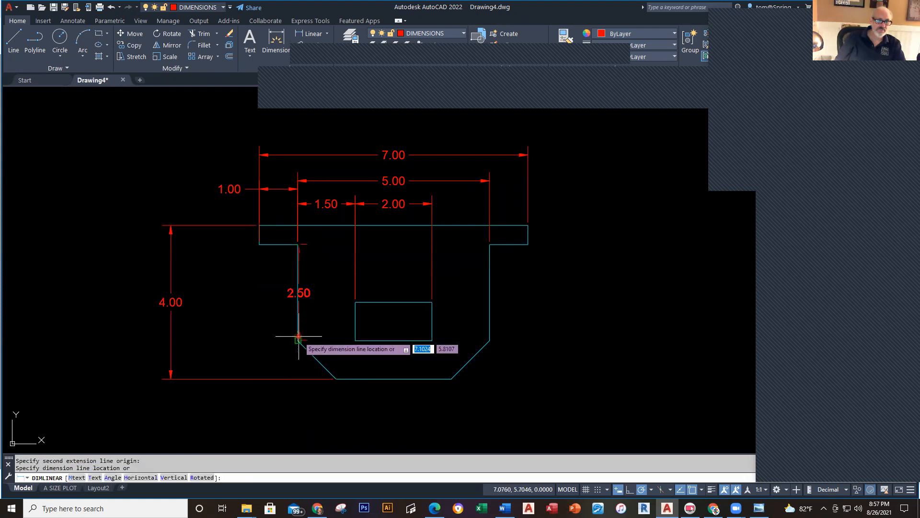
key(alt+Tab)
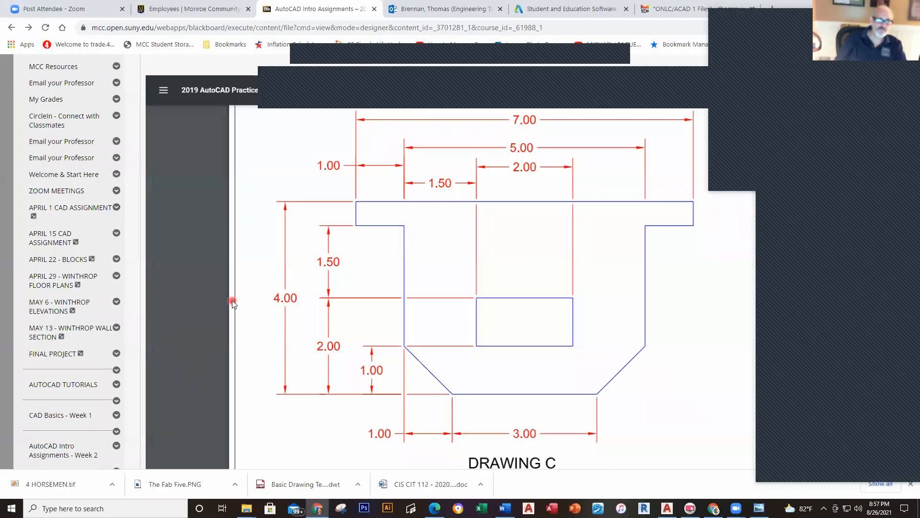
key(alt+Tab)
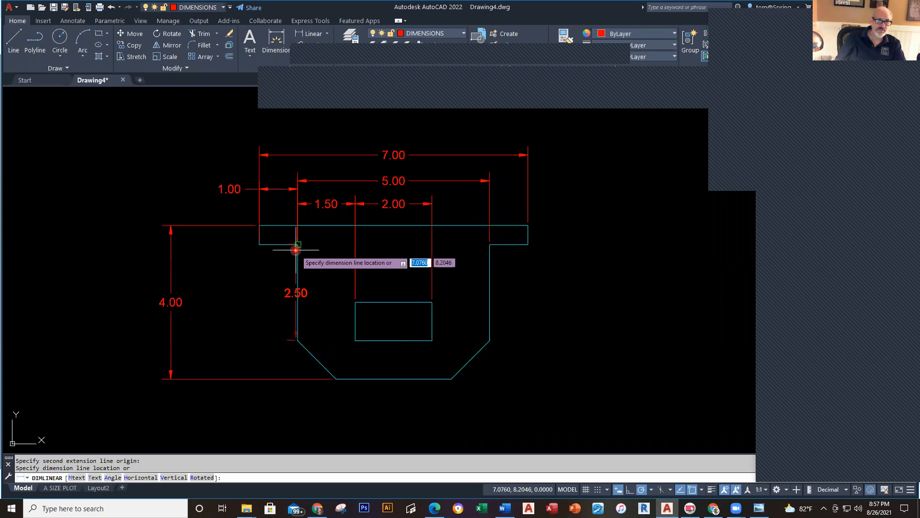
key(Escape)
right_click(311, 248)
click(333, 255)
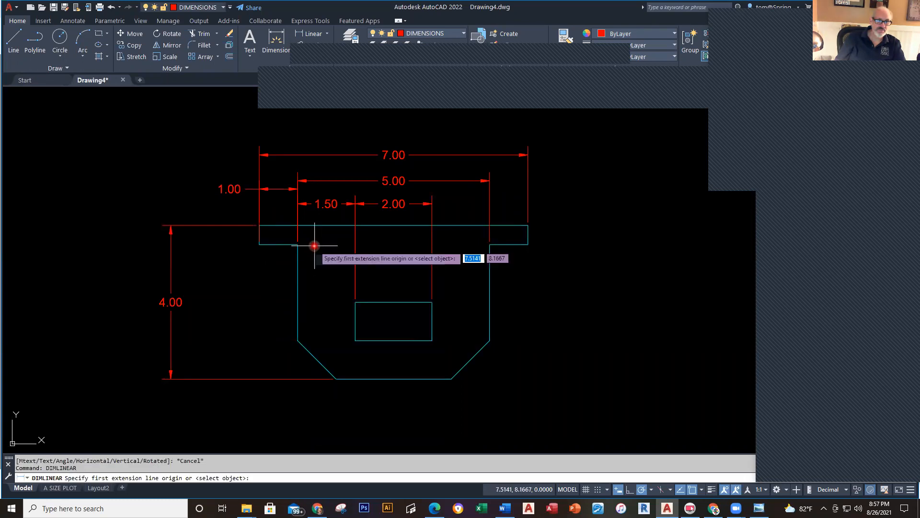
click(298, 244)
click(356, 299)
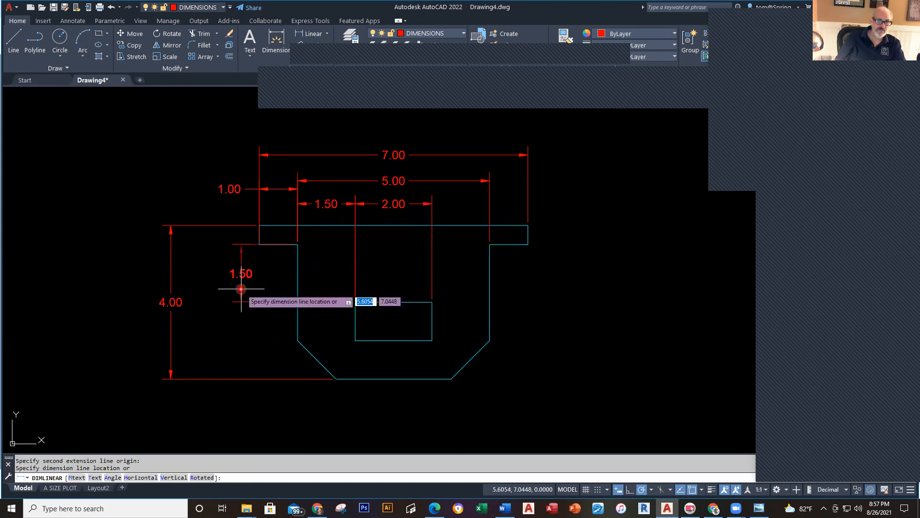
click(230, 288)
Step: Add the 2.00 vertical dimension from the rectangle's top to the bottom edge
key(alt+Tab)
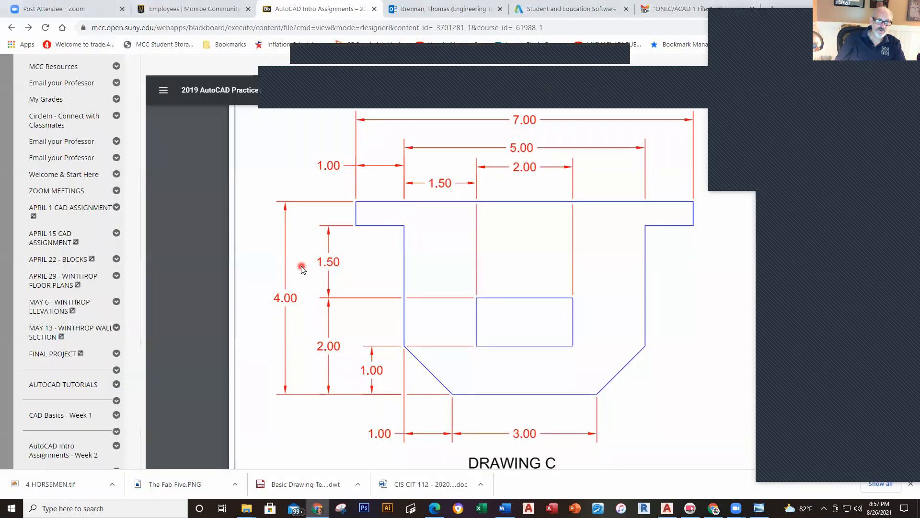
key(alt+Tab)
right_click(339, 282)
click(357, 285)
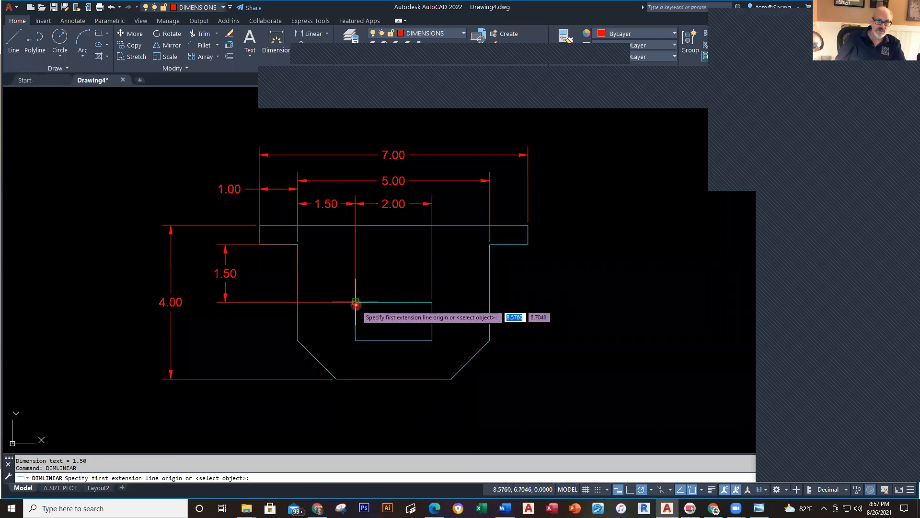
click(356, 302)
click(336, 379)
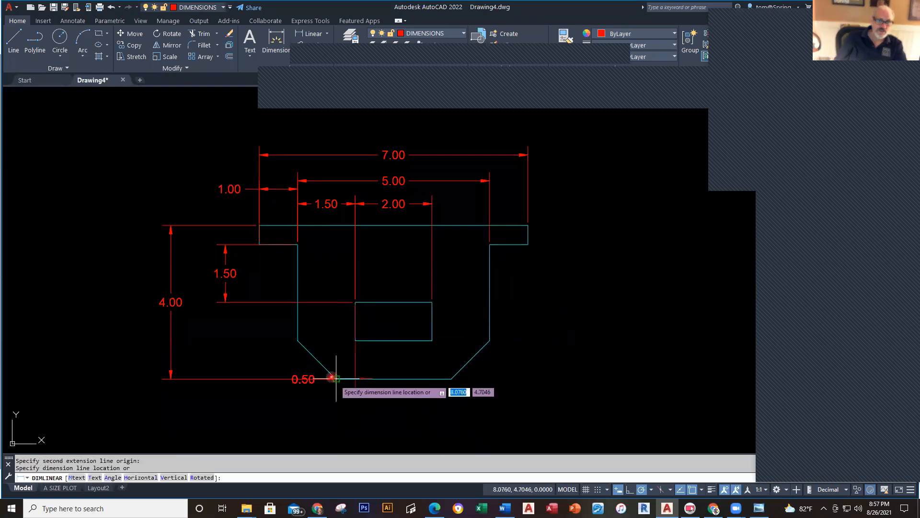
click(225, 302)
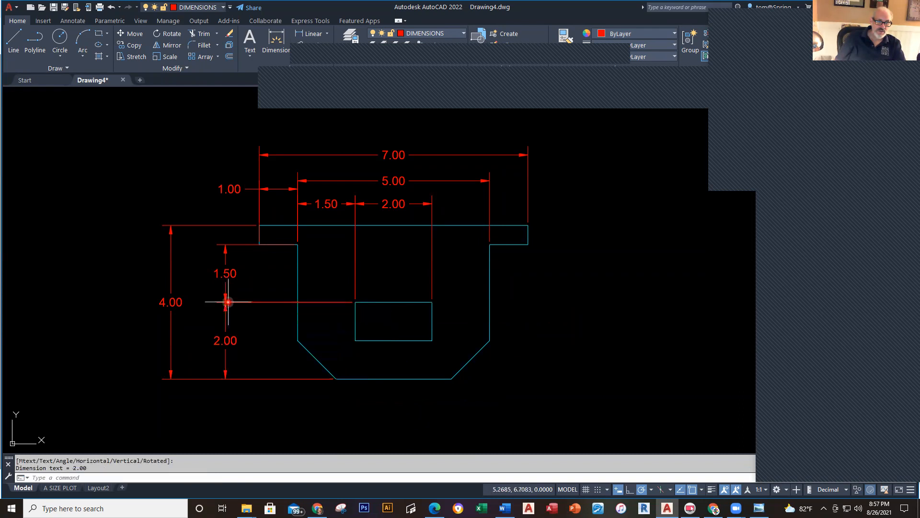
key(alt+Tab)
key(alt+Tab)
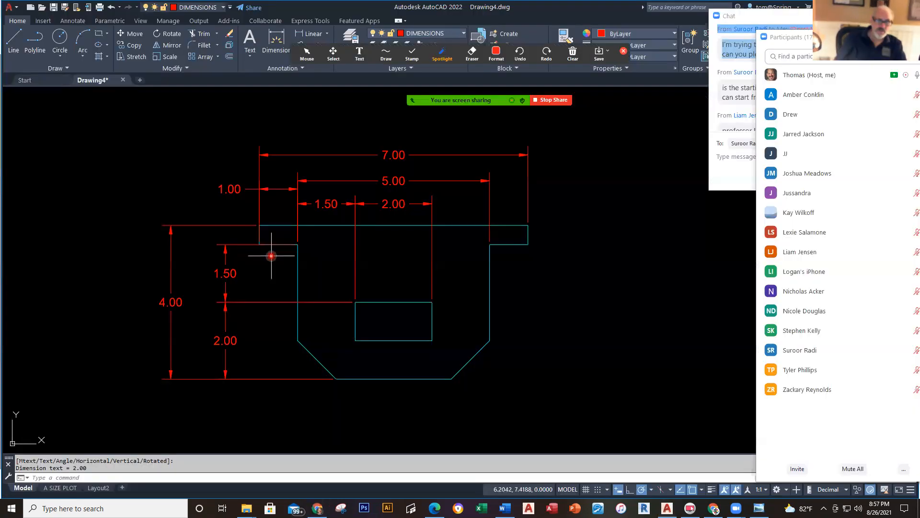
Step: Dimension the chamfer's 1.00 vertical height on the left
right_click(273, 255)
click(306, 262)
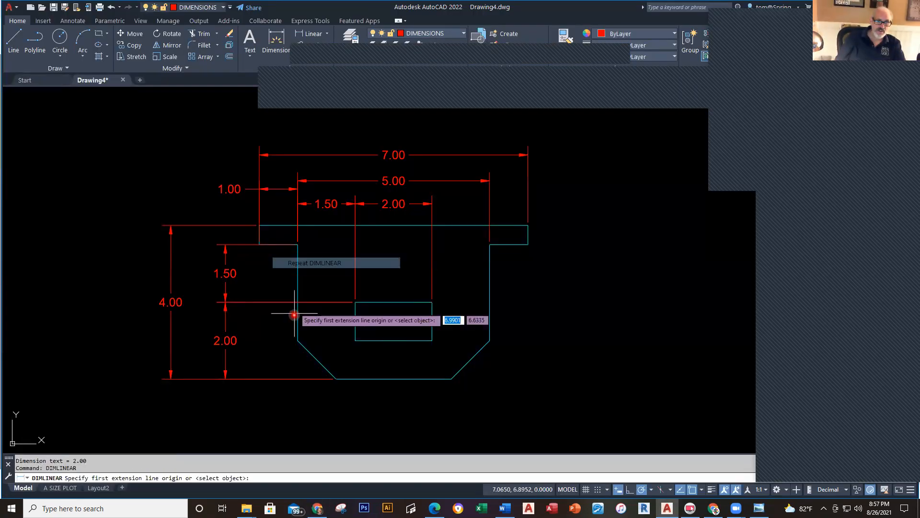
click(297, 340)
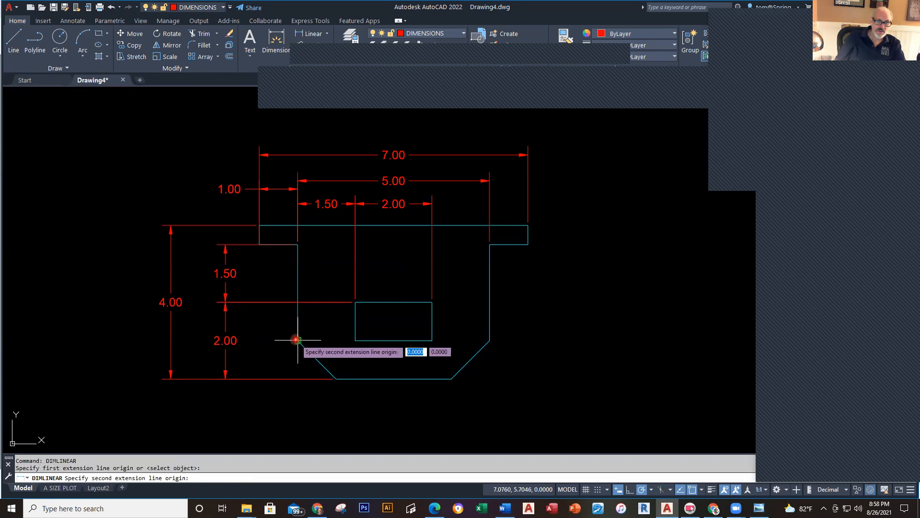
click(329, 379)
click(264, 363)
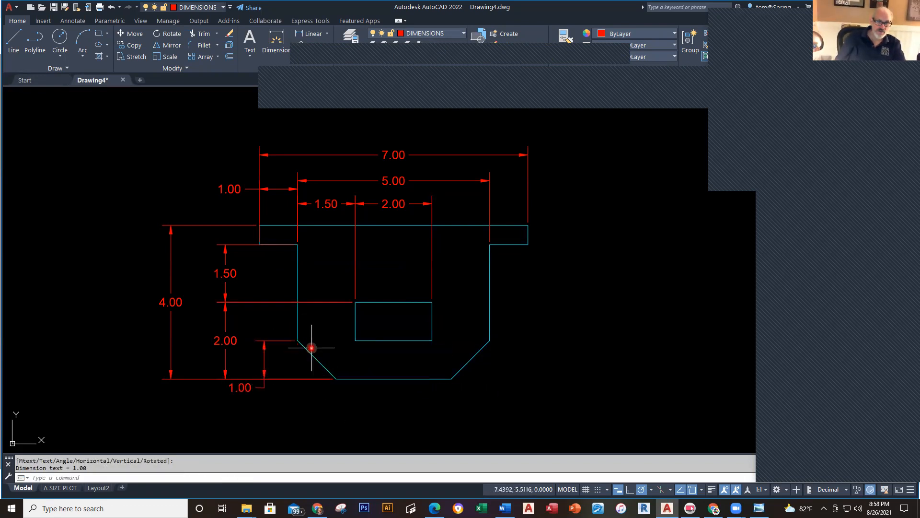
Step: Add the 1.00 chamfer width and 3.00 bottom width dimensions below the part
right_click(362, 344)
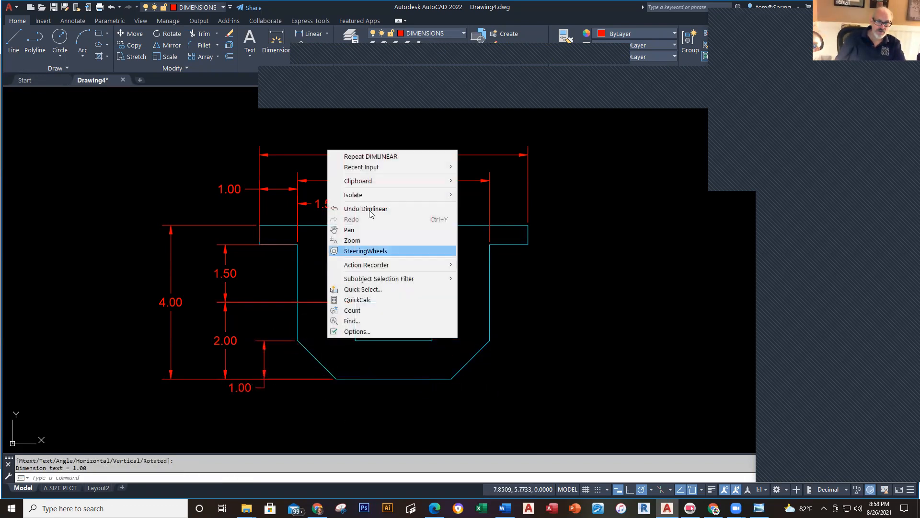
click(376, 157)
click(297, 340)
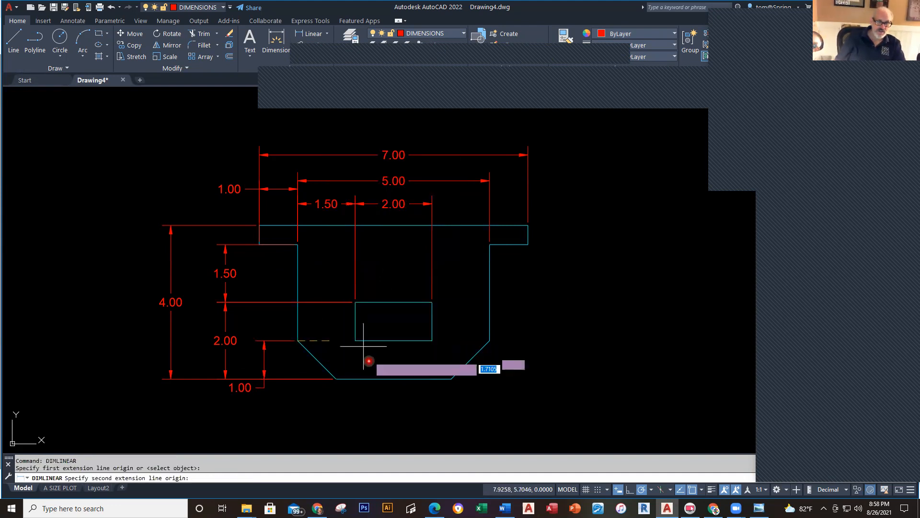
click(336, 378)
click(317, 414)
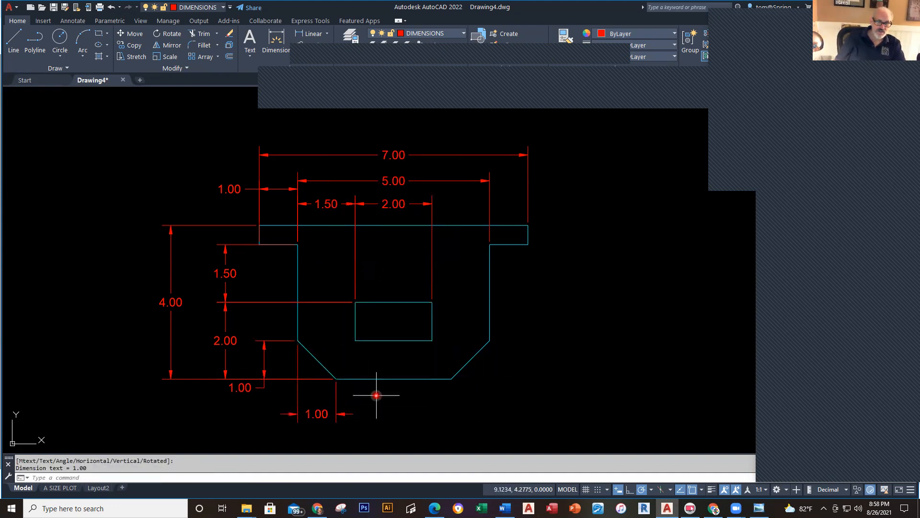
right_click(376, 394)
click(448, 214)
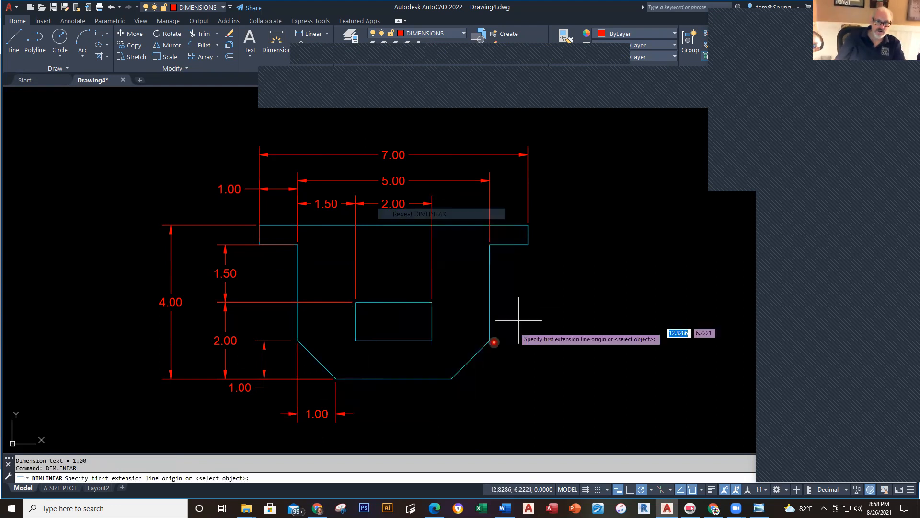
click(336, 378)
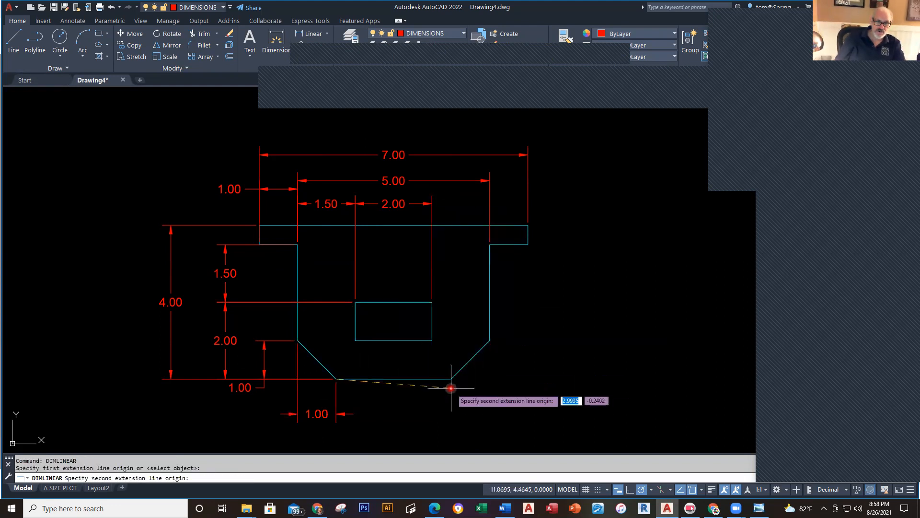
click(453, 381)
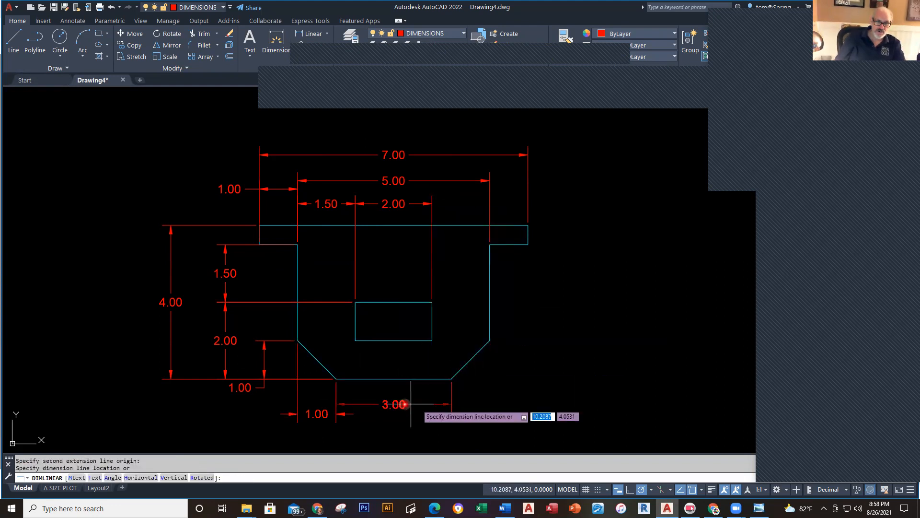
click(336, 413)
key(alt+Tab)
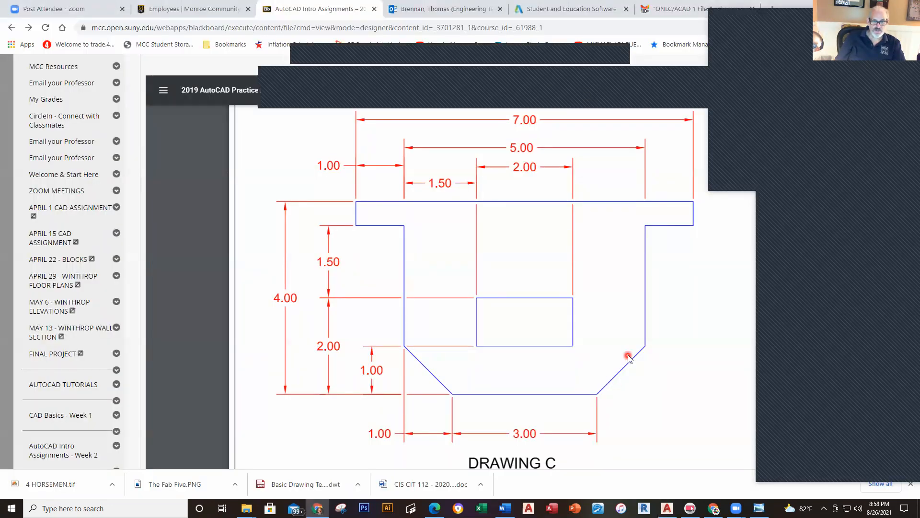
key(alt+Tab)
Step: Realign the 2.00 dimension's endpoint so it lines up under the 1.50 dimension
scroll(581, 306, down, 2)
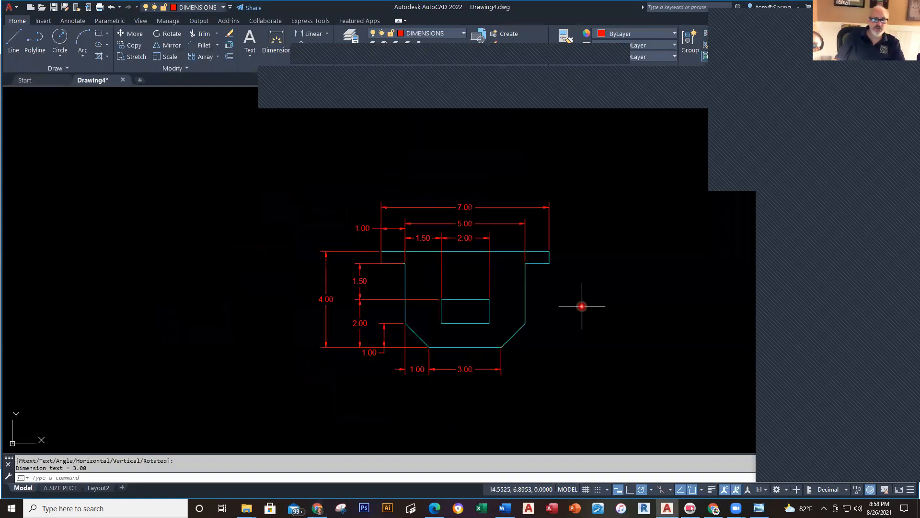
middle_drag(577, 314, 504, 267)
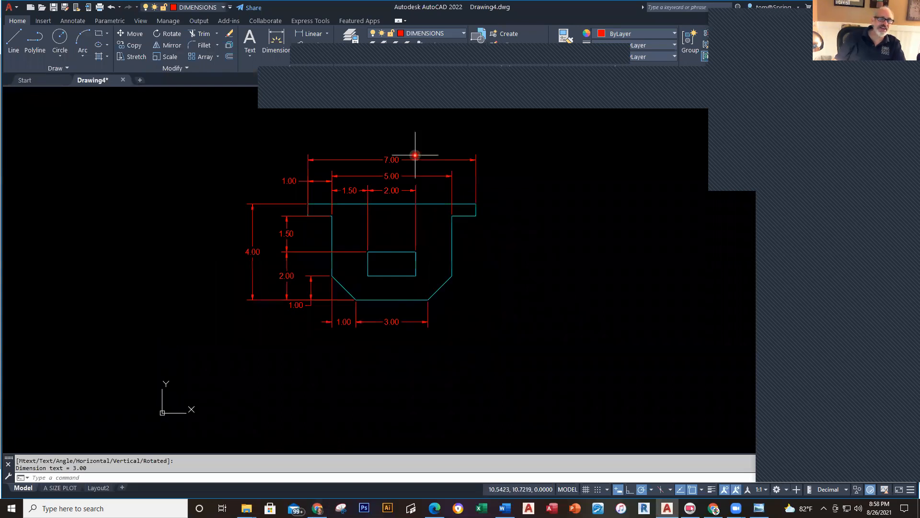
scroll(353, 261, up, 4)
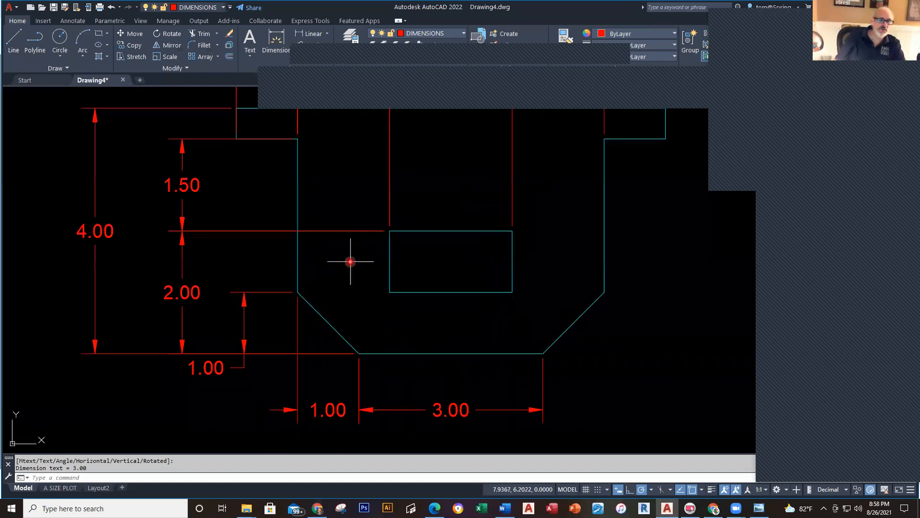
middle_drag(350, 259, 355, 328)
scroll(199, 329, up, 8)
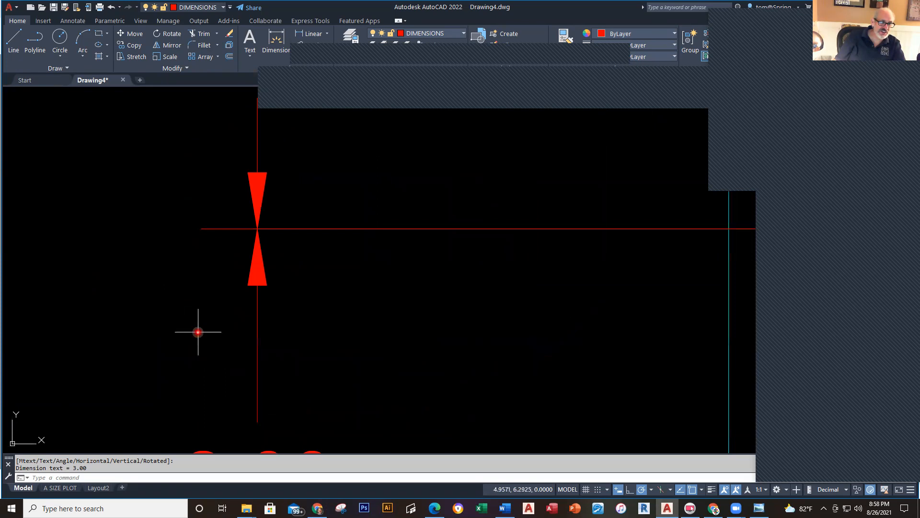
click(258, 338)
scroll(338, 343, down, 2)
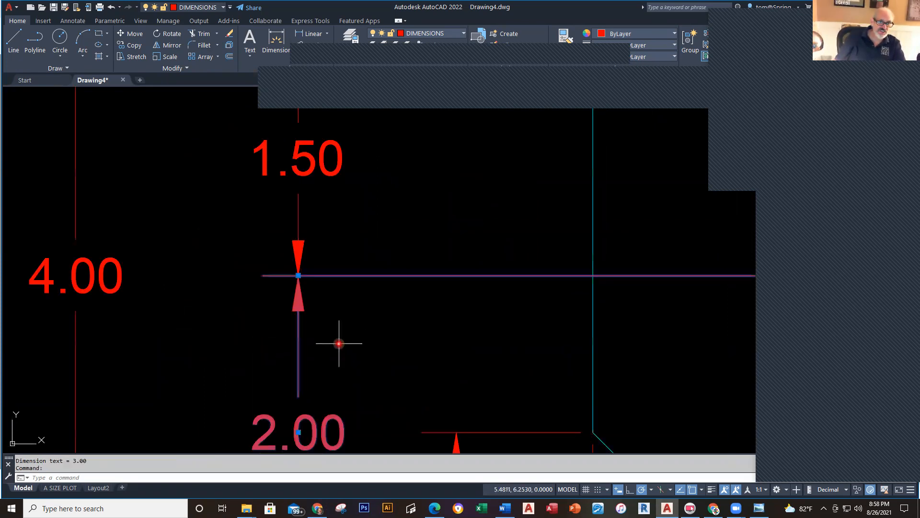
click(298, 276)
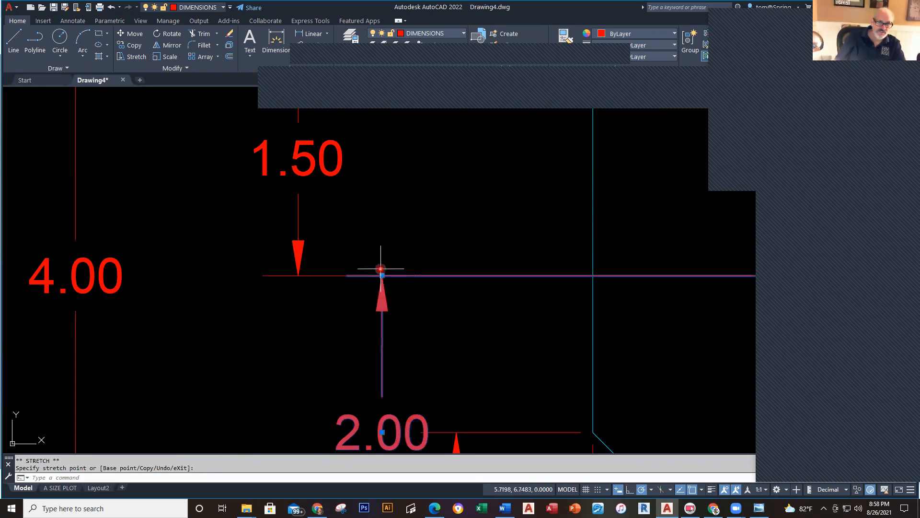
click(381, 276)
click(298, 275)
key(Escape)
Step: Stretch the overlapping top dimension's extension line onto the part edge and adjust the 1.50 dimension
scroll(527, 321, down, 4)
middle_drag(524, 325, 222, 259)
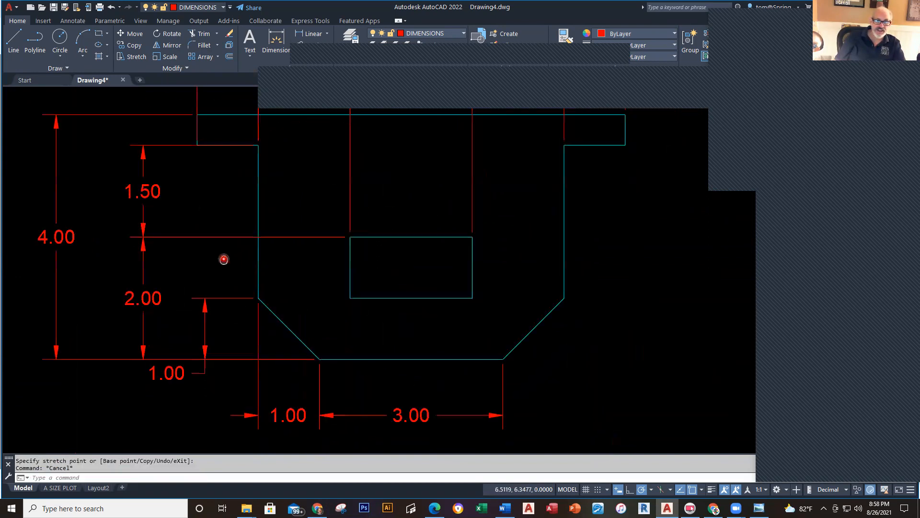
scroll(369, 236, down, 2)
middle_drag(359, 232, 359, 294)
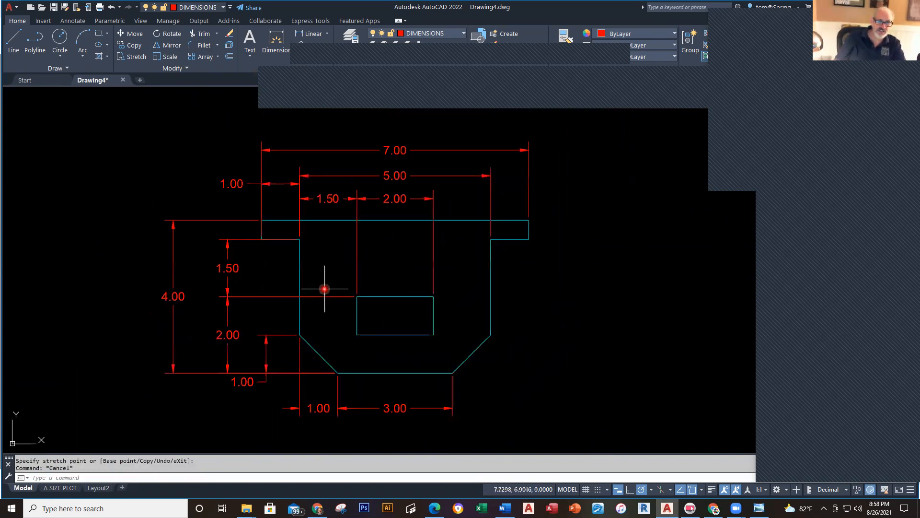
scroll(324, 290, up, 2)
click(338, 302)
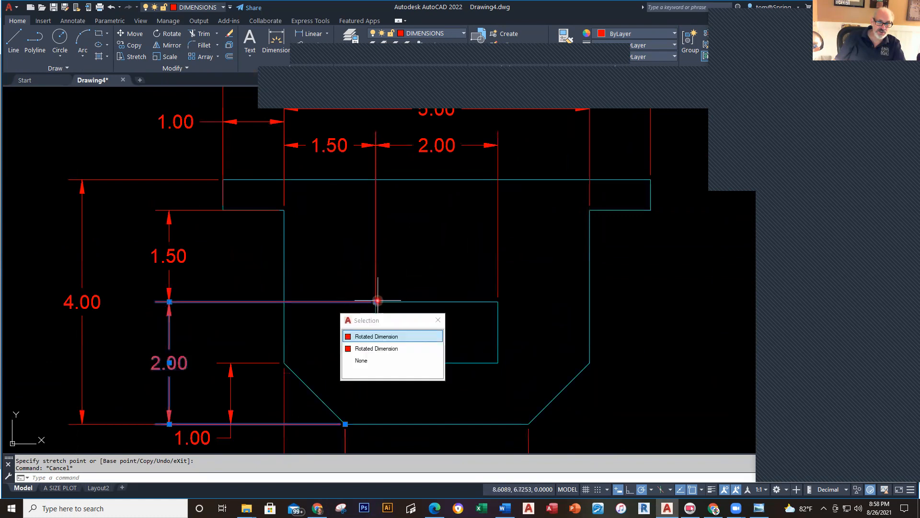
click(285, 301)
key(Escape)
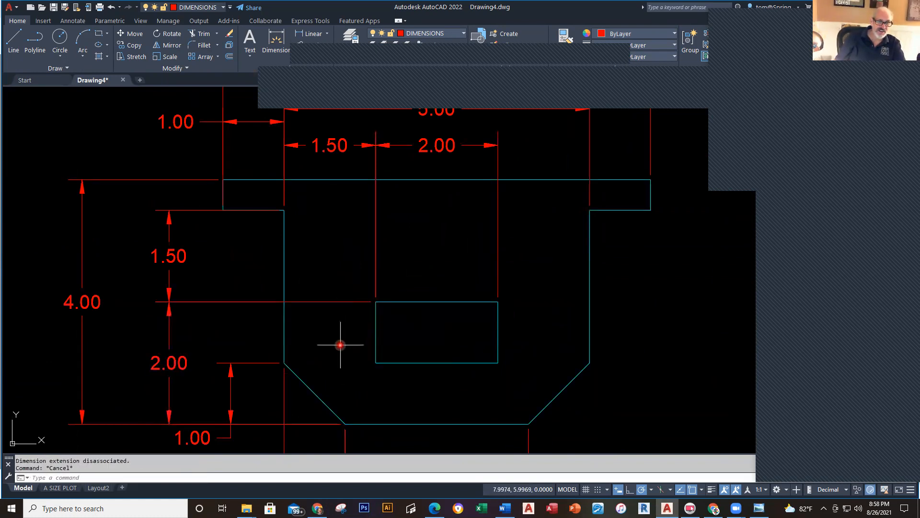
click(350, 301)
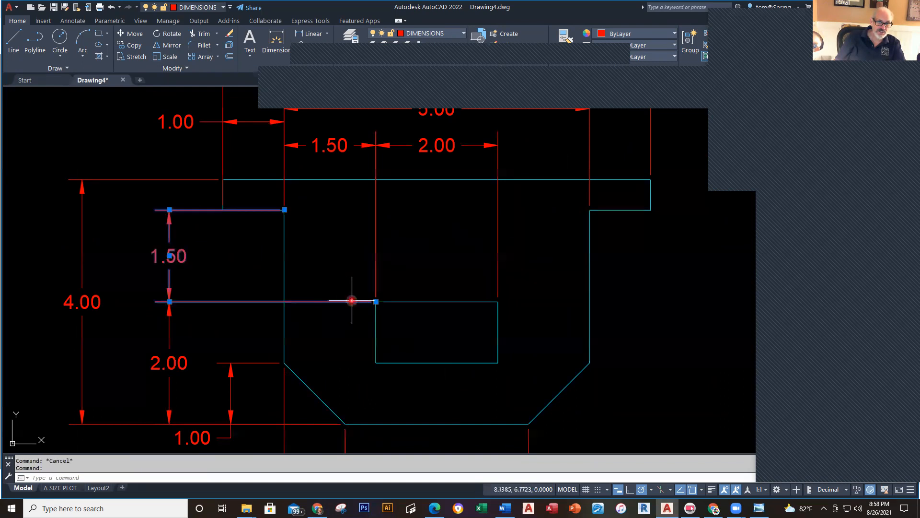
click(376, 301)
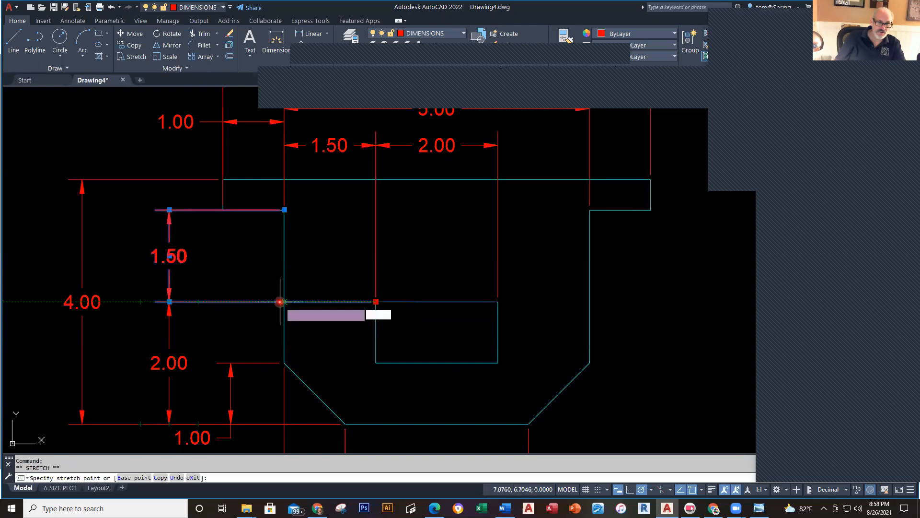
key(Escape)
key(Escape)
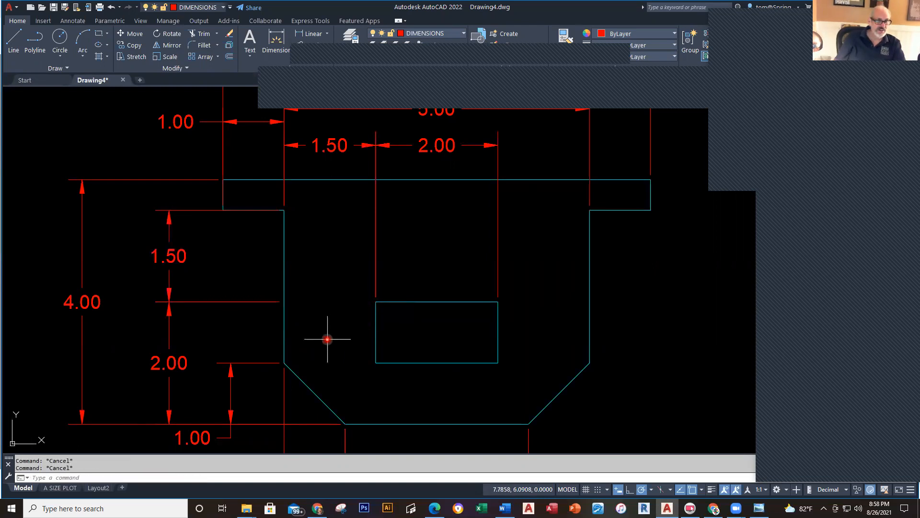
Step: Shorten the upper-left corner dimension's extension line up to the horizontal edge
scroll(327, 339, down, 3)
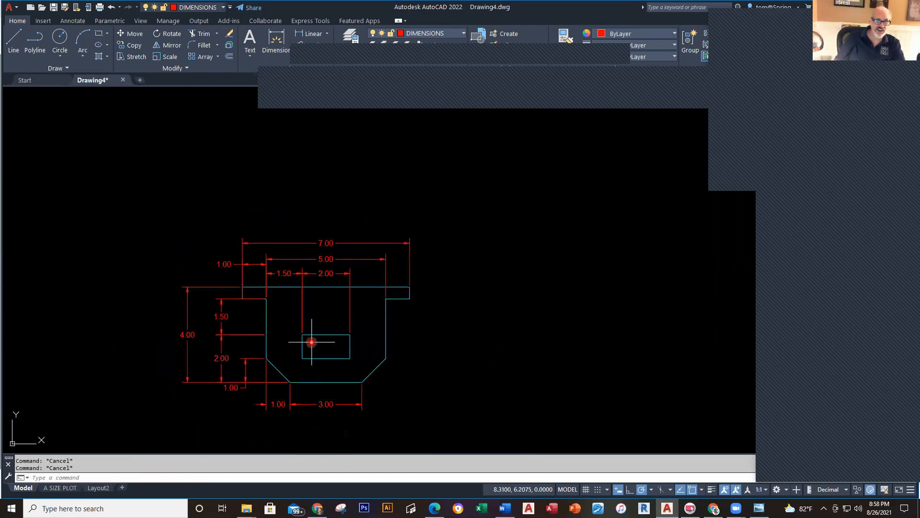
scroll(257, 289, up, 5)
click(297, 324)
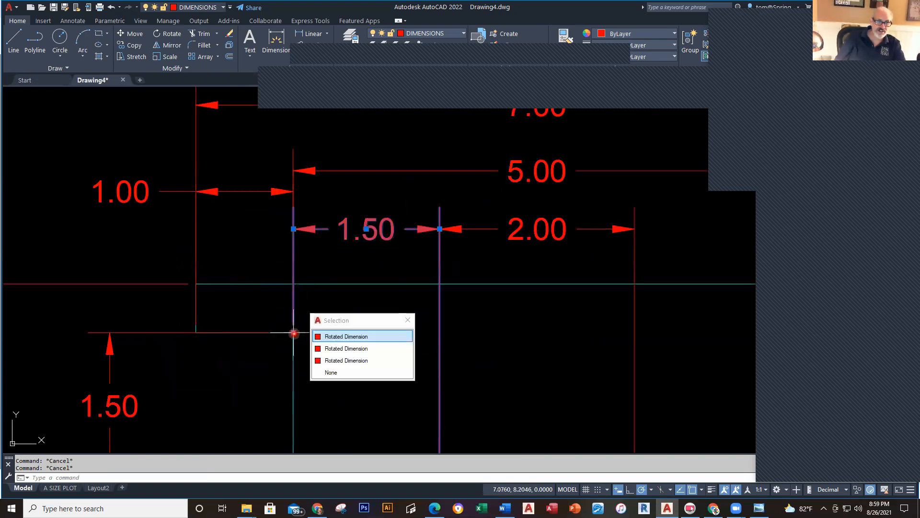
click(293, 331)
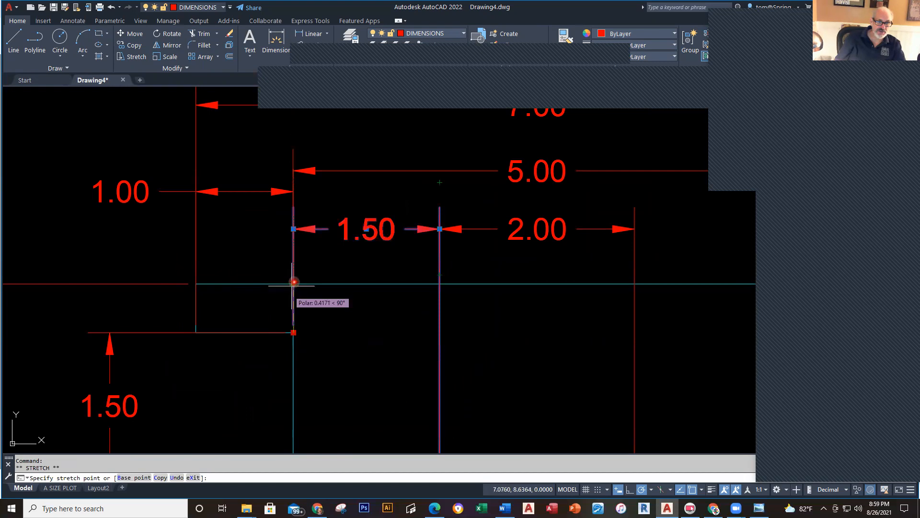
click(294, 283)
key(Escape)
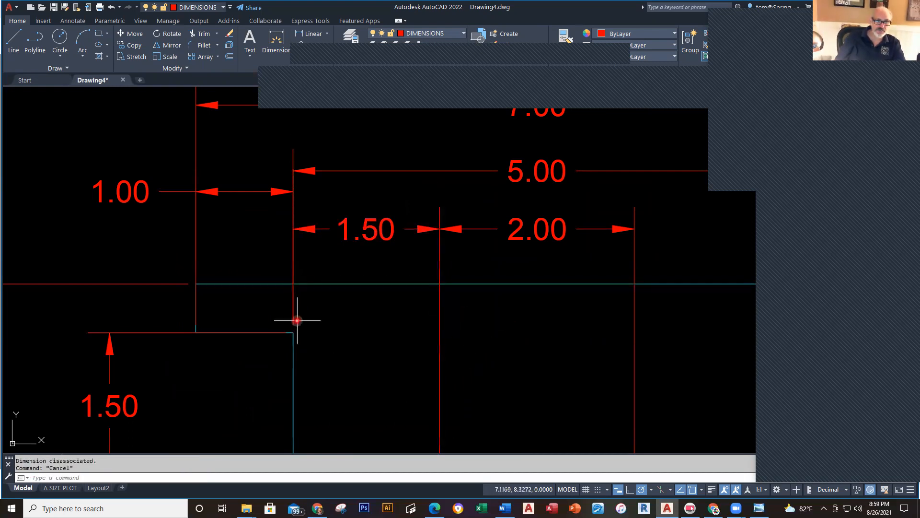
Step: Select the 1.00 and 5.00 dimensions and stretch their shared extension endpoint upward
click(296, 322)
click(291, 312)
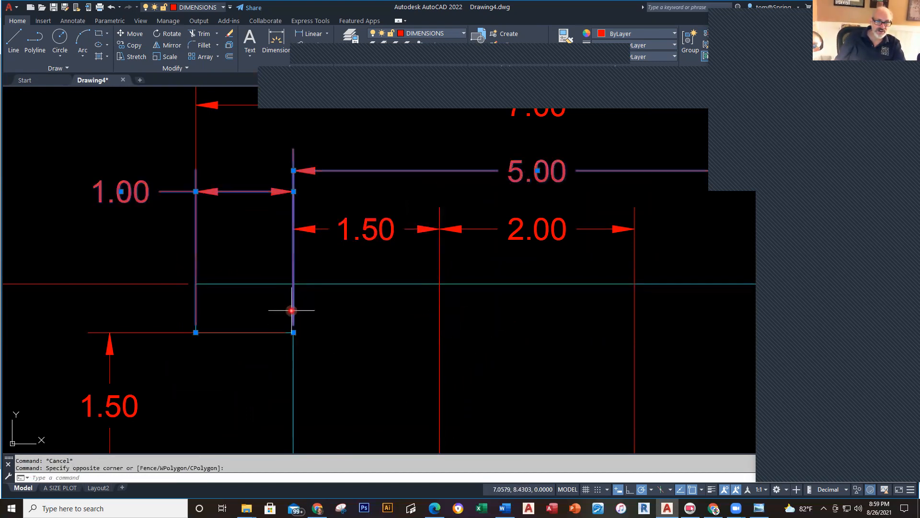
click(297, 331)
click(319, 321)
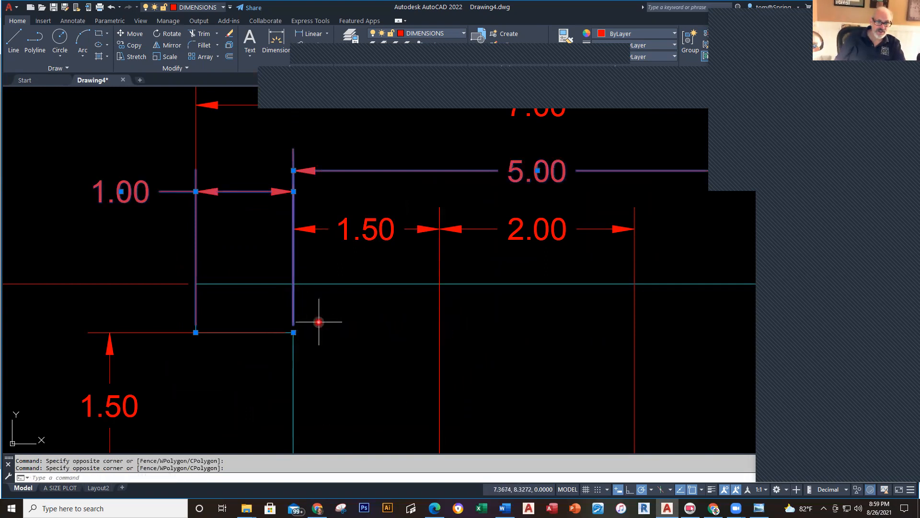
click(294, 331)
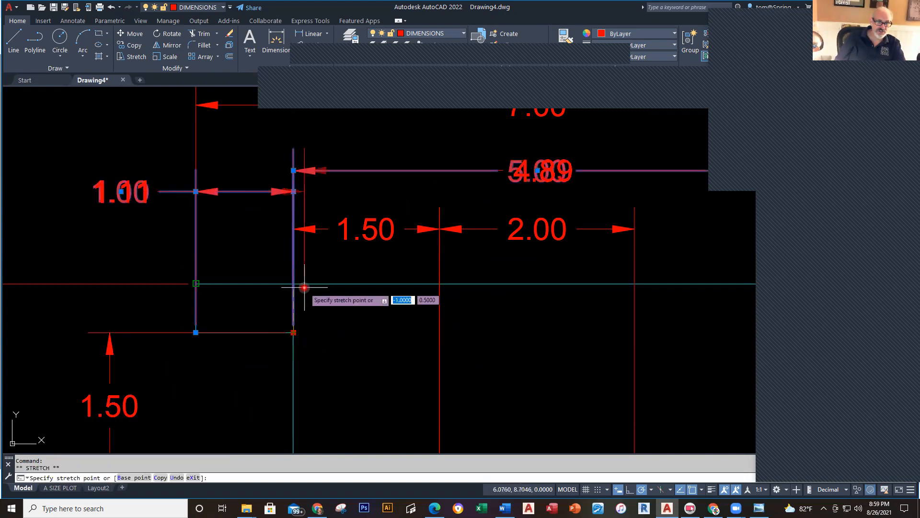
key(Escape)
key(Escape)
scroll(388, 344, down, 4)
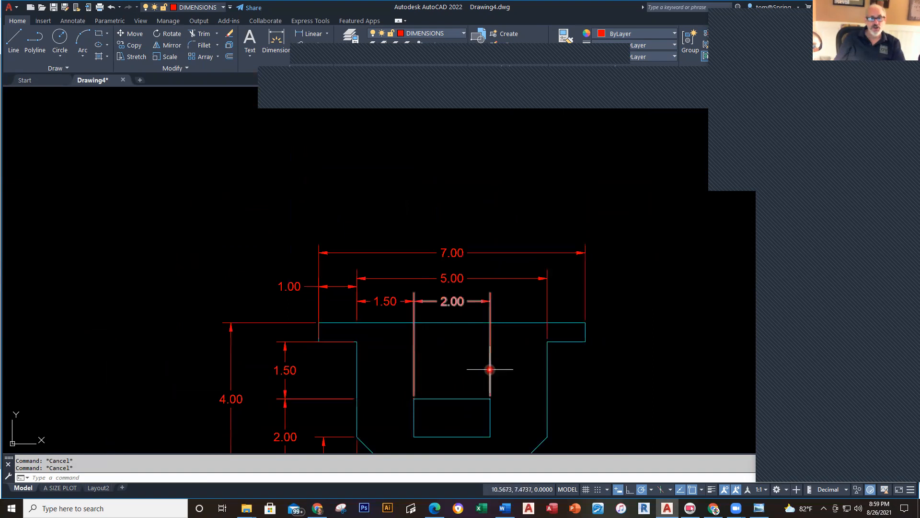
middle_drag(499, 361, 464, 254)
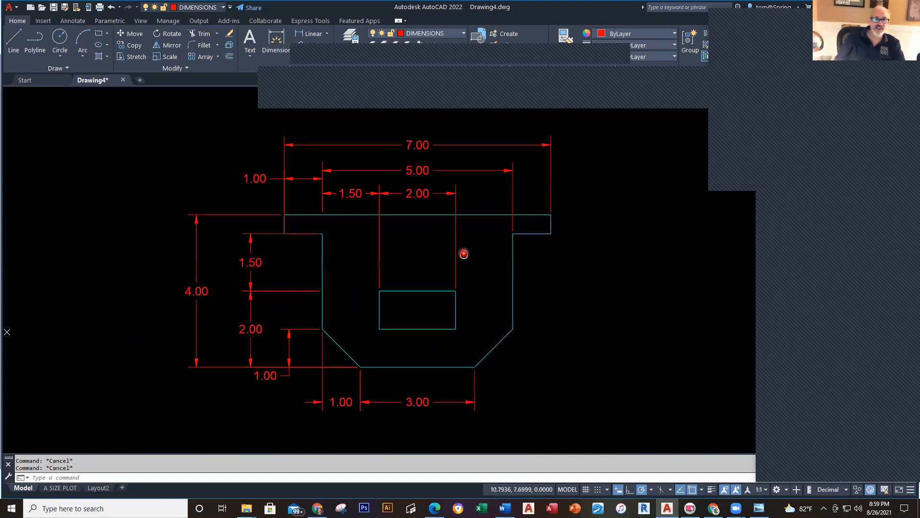
Step: Make TEXT the current layer and place a DRAWING C multiline text label below the part
click(463, 35)
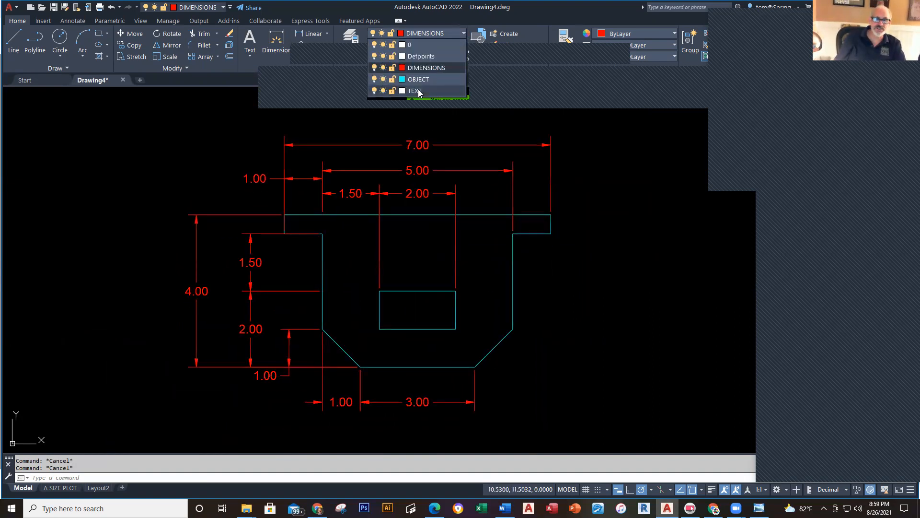
click(415, 91)
scroll(561, 302, down, 2)
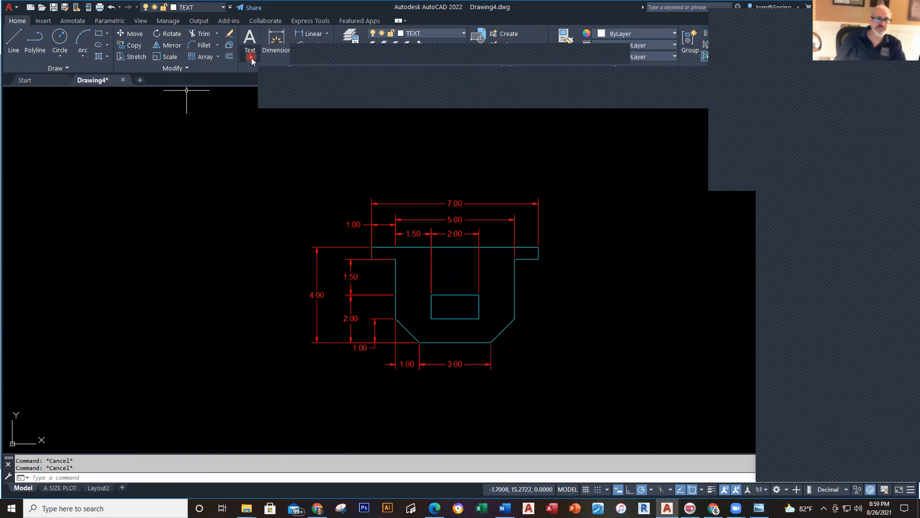
click(266, 72)
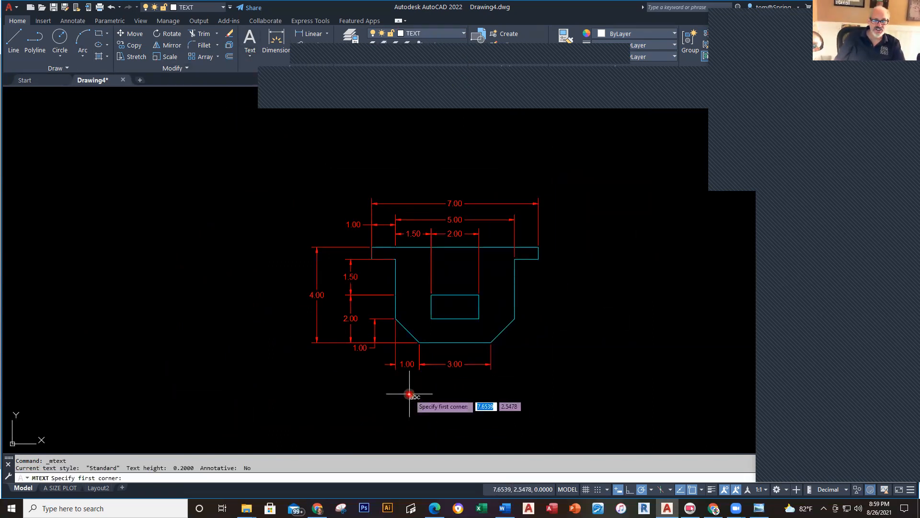
click(422, 386)
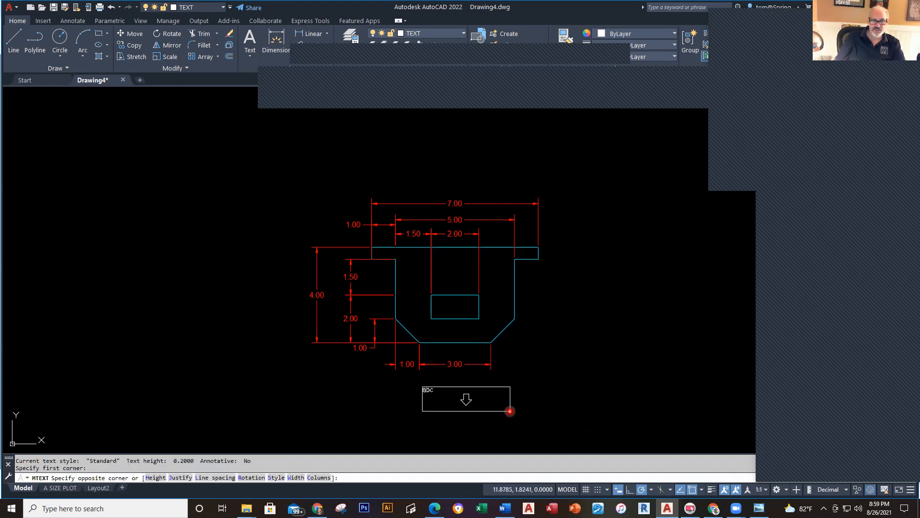
click(524, 434)
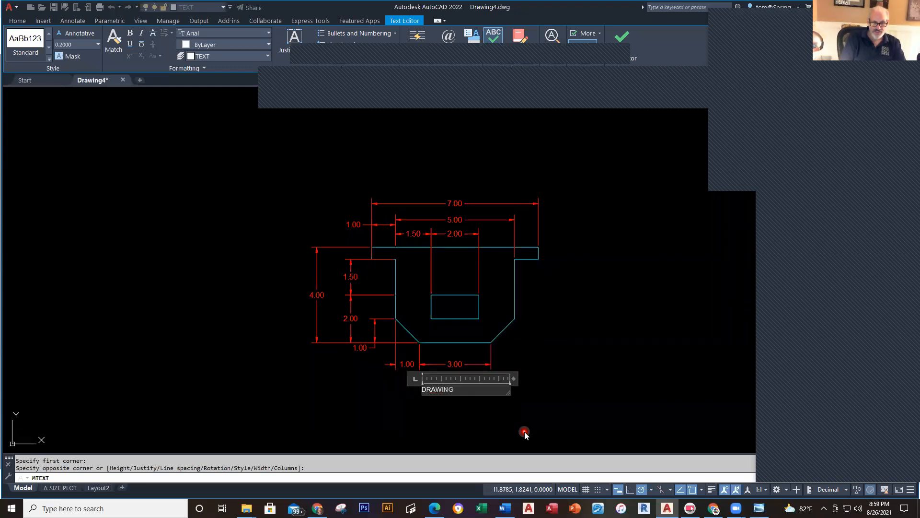
click(525, 434)
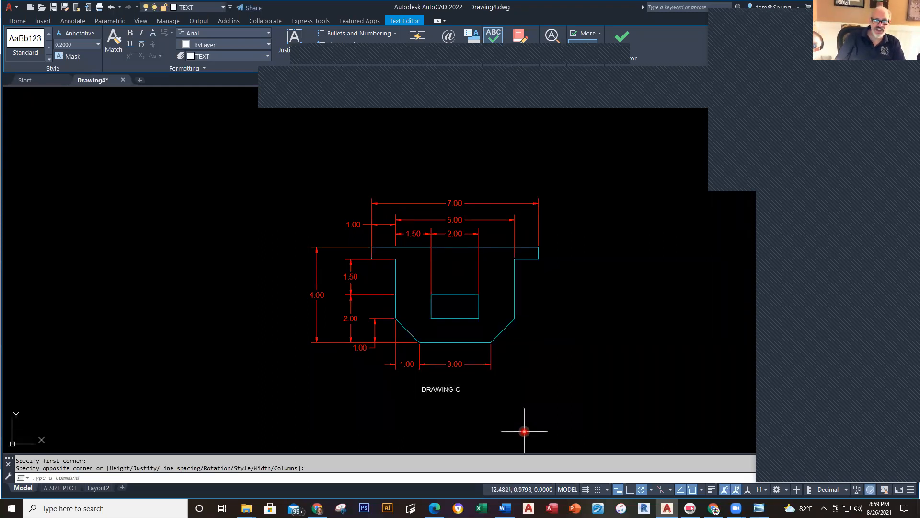
Step: Nudge the DRAWING C label right with Ctrl+Right until it sits centred beneath the part
scroll(428, 397, up, 2)
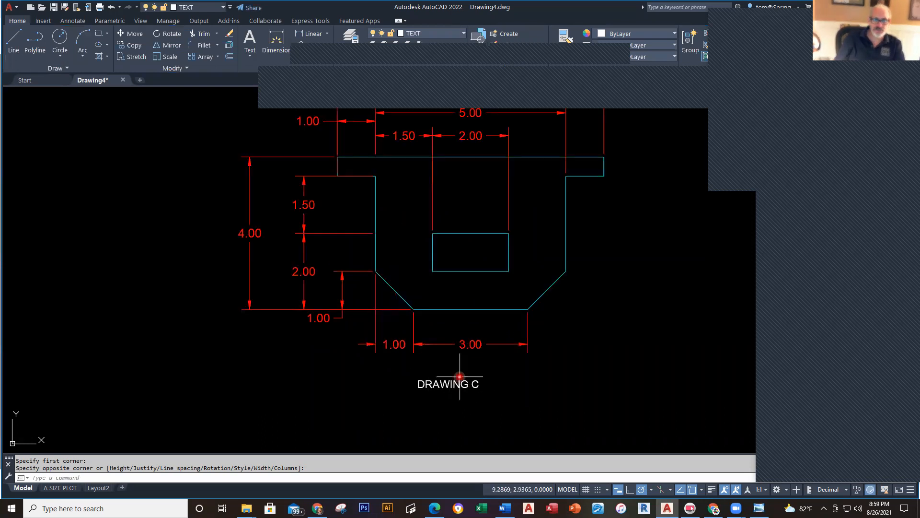
click(460, 382)
key(Return)
click(505, 430)
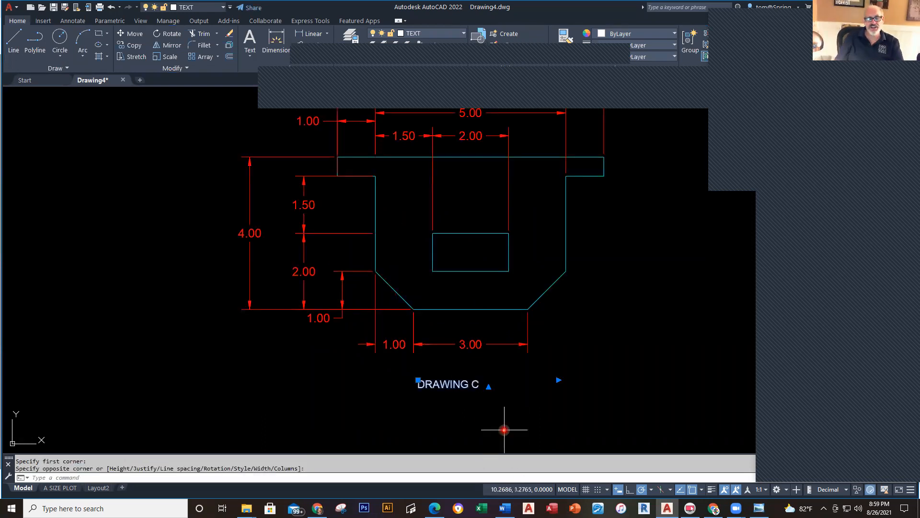
scroll(518, 408, up, 2)
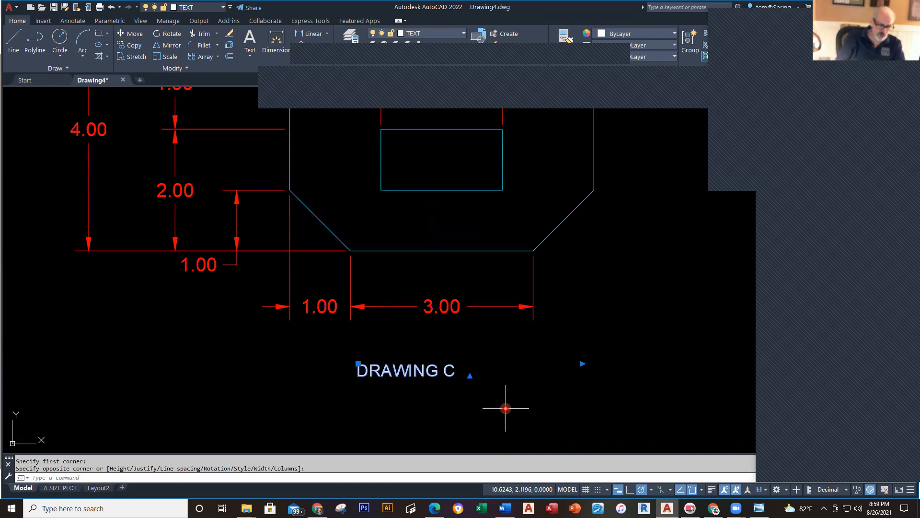
key(ctrl+Right)
key(ctrl+Right)
key(ctrl+Right)
key(ctrl+Right)
key(ctrl+Right)
key(ctrl+Right)
key(ctrl+Right)
key(ctrl+Right)
key(ctrl+Right)
key(ctrl+Right)
key(ctrl+Right)
key(ctrl+Right)
key(ctrl+Right)
key(ctrl+Right)
key(ctrl+Right)
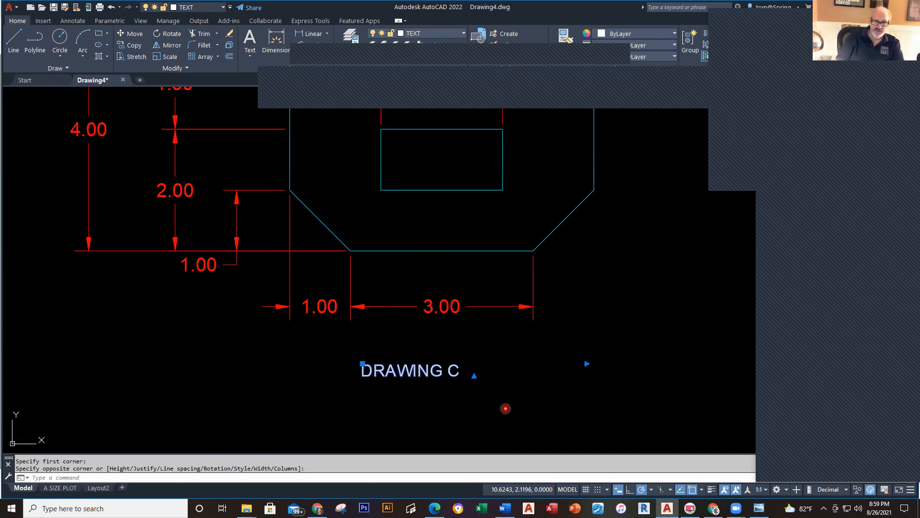
key(ctrl+Right)
key(ctrl+Right)
key(ctrl+Right)
key(ctrl+Right)
key(ctrl+Right)
key(ctrl+Right)
key(ctrl+Right)
key(ctrl+Right)
key(ctrl+Right)
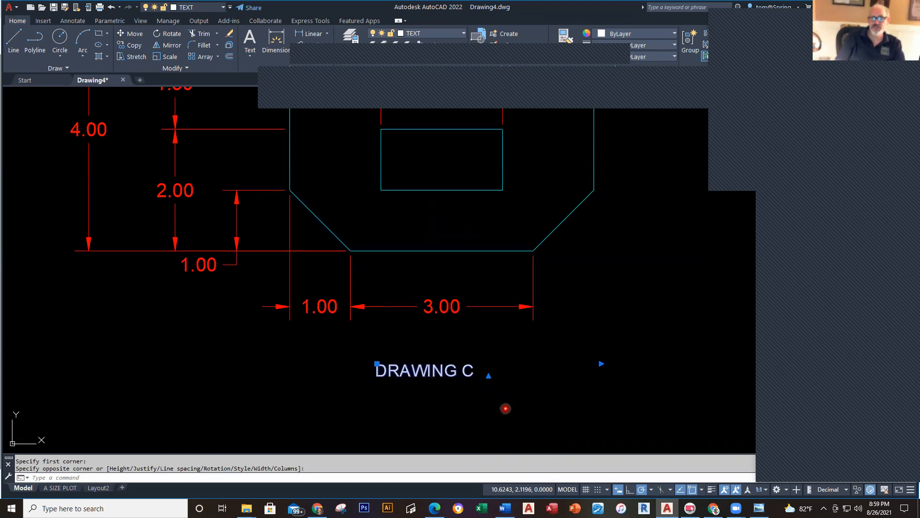
key(ctrl+Right)
key(ctrl+Right)
key(ctrl+Right)
key(ctrl+Right)
key(ctrl+Right)
key(ctrl+Right)
key(ctrl+Right)
key(ctrl+Right)
key(ctrl+Right)
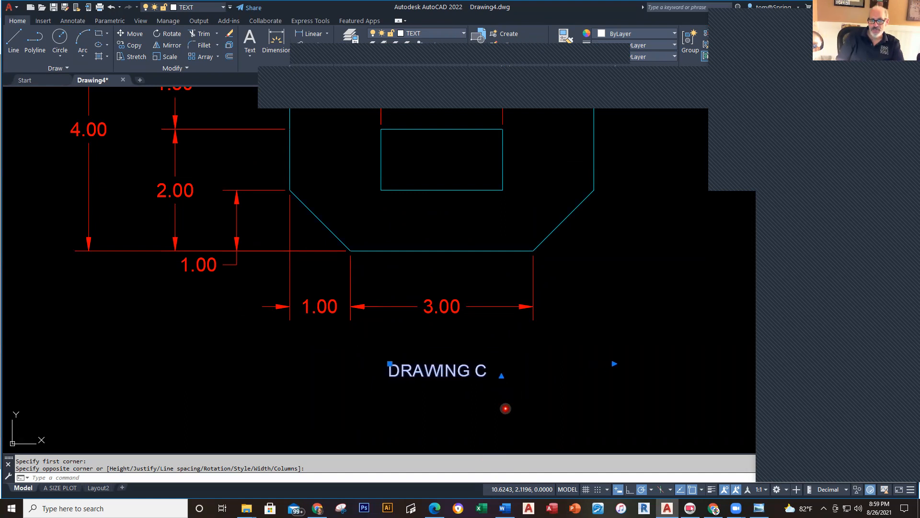
key(Escape)
scroll(506, 410, down, 4)
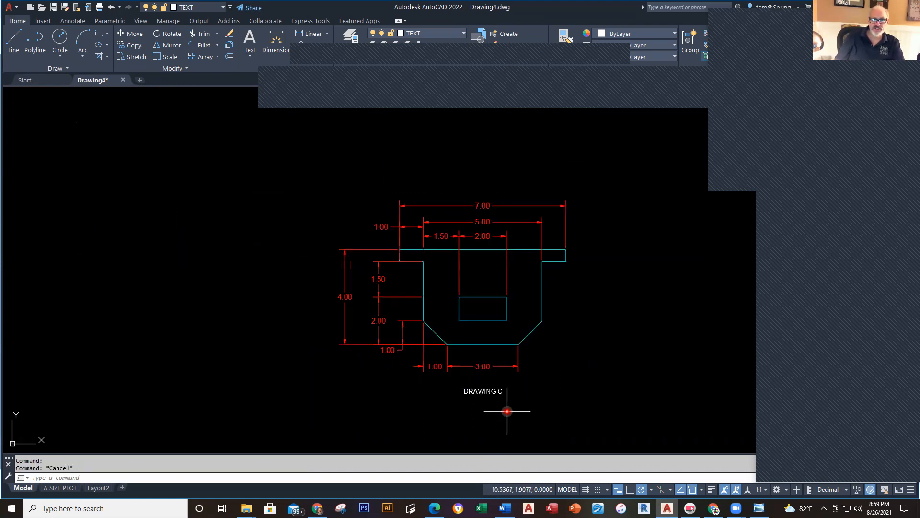
middle_drag(517, 407, 478, 423)
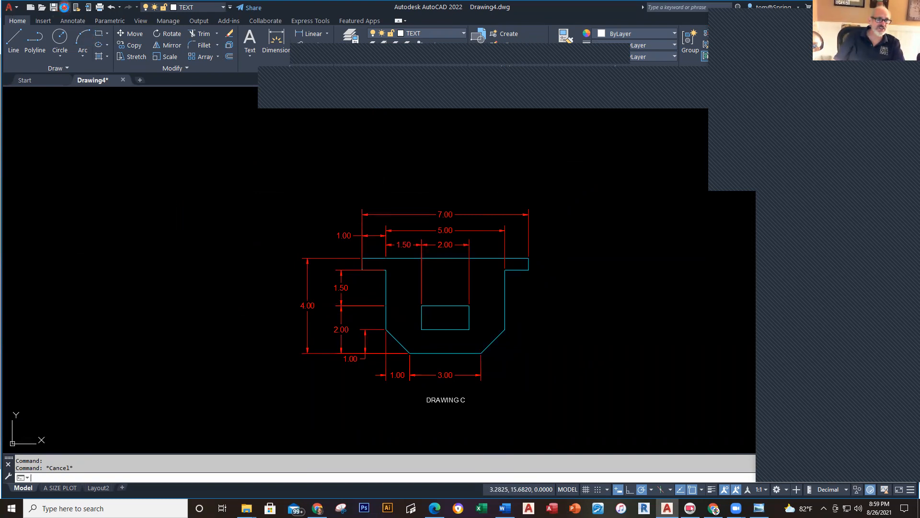
click(65, 7)
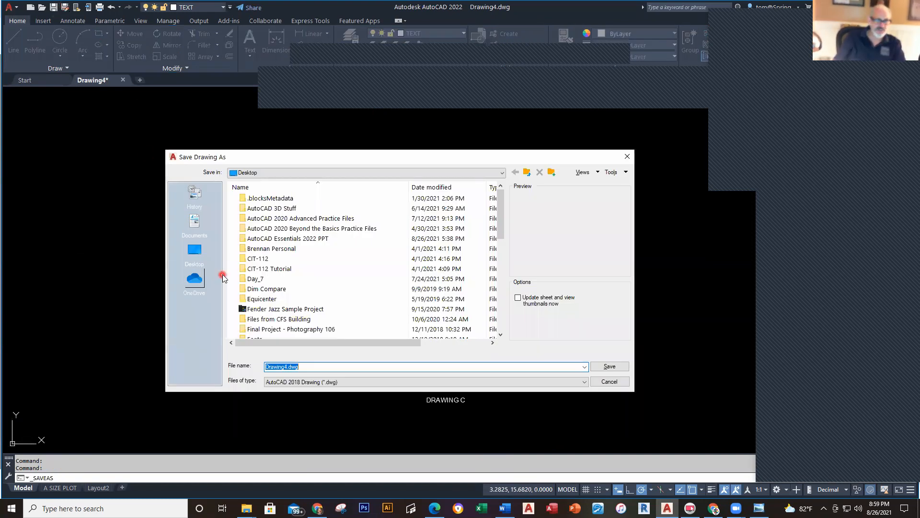
Step: Save the drawing as a DWG named 'DRAWING C' followed by the student's surname
text(DRAWING )
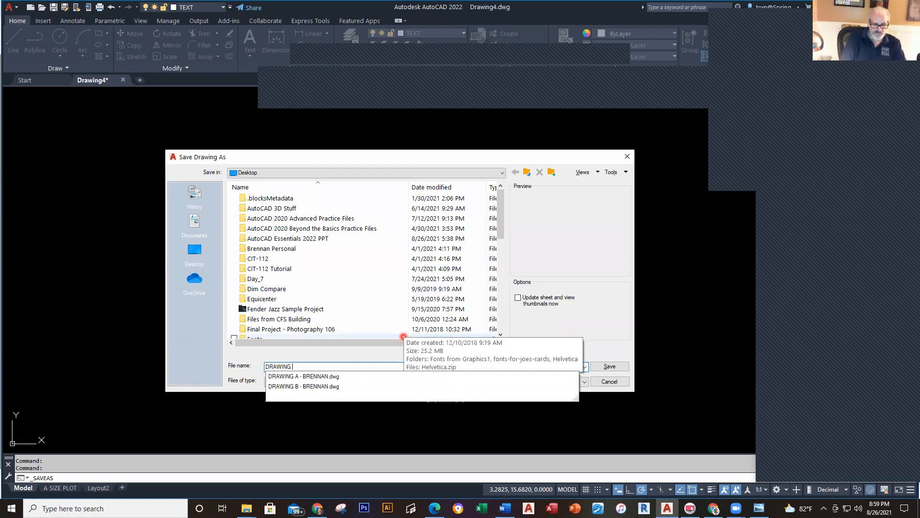
text(C - BR)
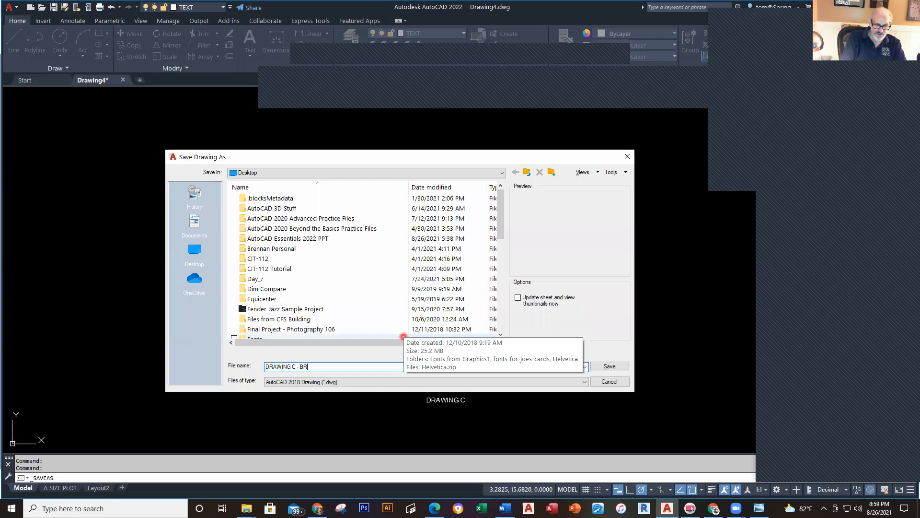
text(ENNAN)
key(Return)
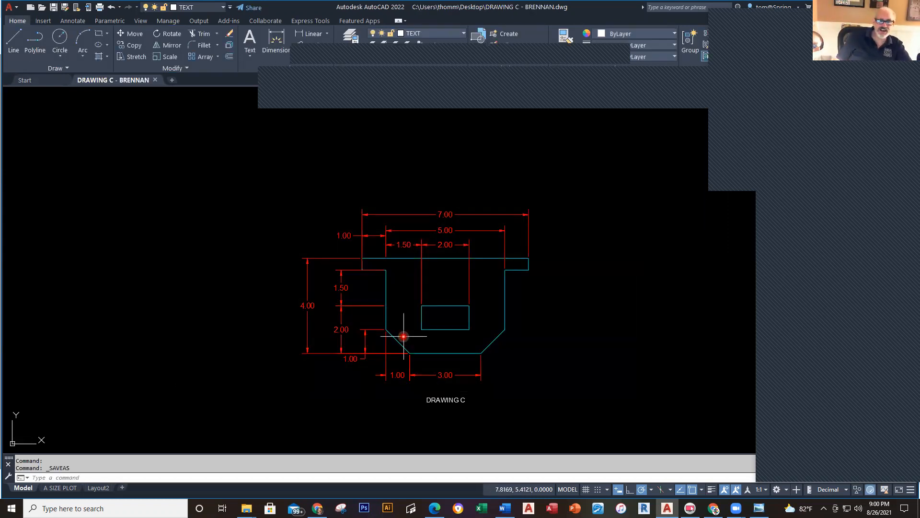
middle_drag(547, 339, 530, 341)
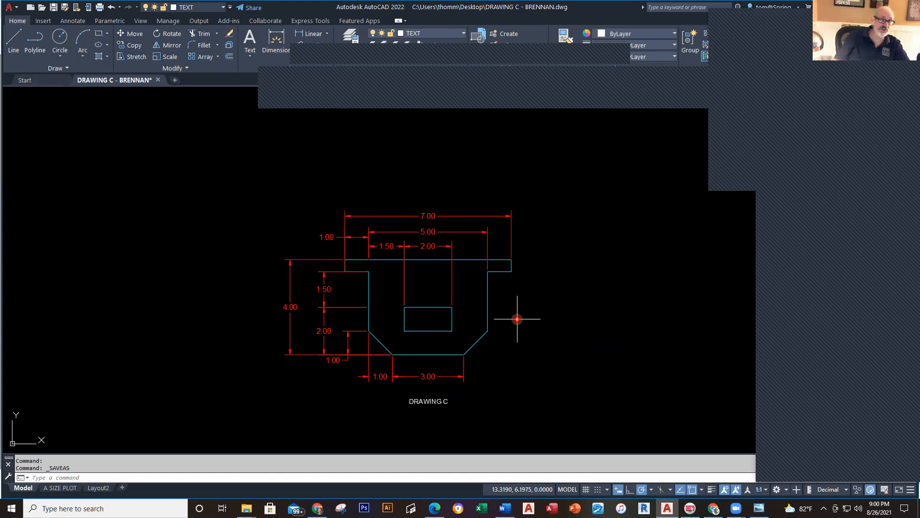
Step: Close Drawing C, saving its changes, and switch to the Drawing D page in the browser
click(157, 80)
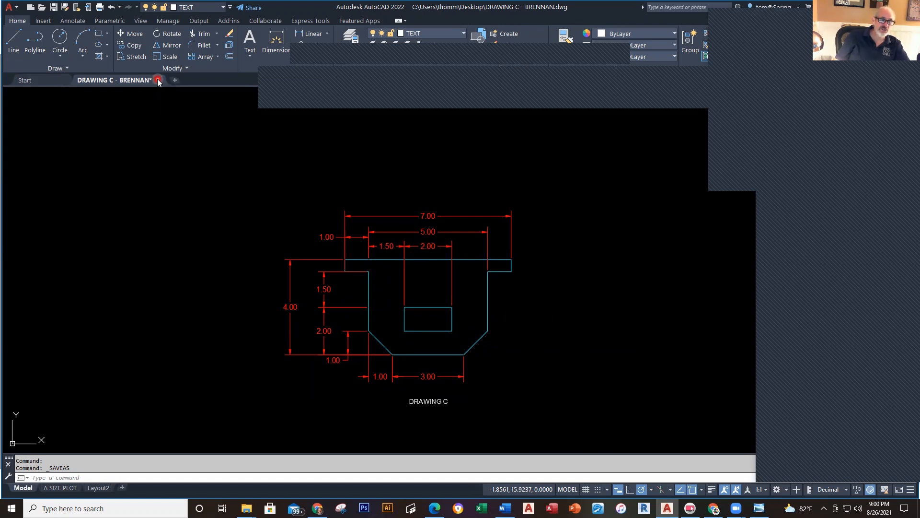
click(429, 276)
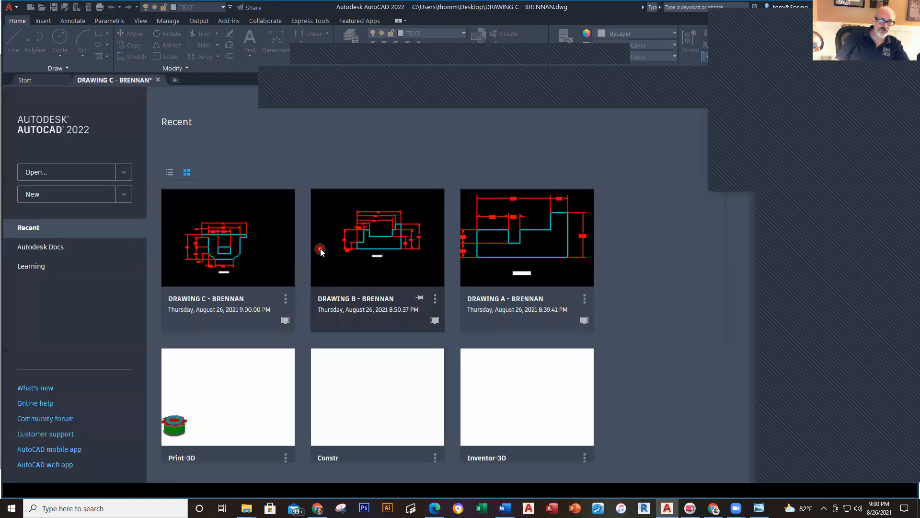
key(alt+Tab)
scroll(432, 265, down, 10)
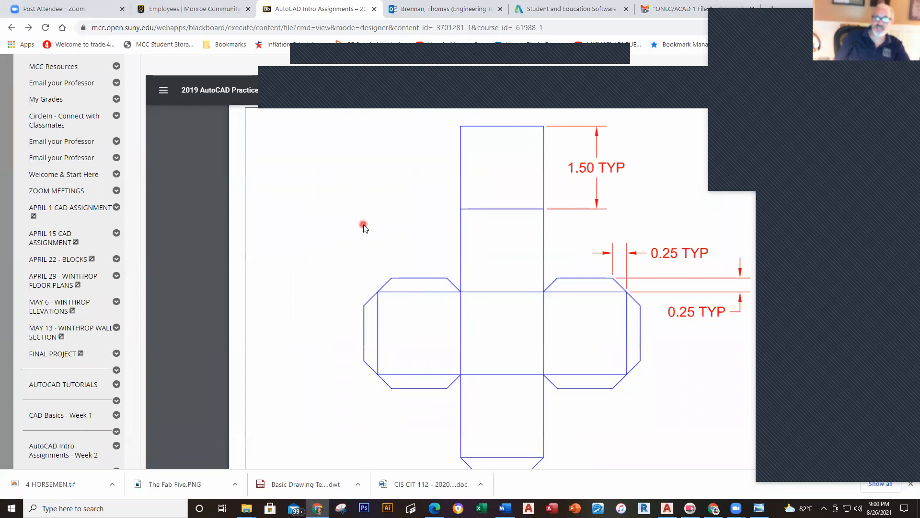
Step: Scroll through the Drawing D cube net and zoom the PDF out to 80%
scroll(364, 226, down, 1)
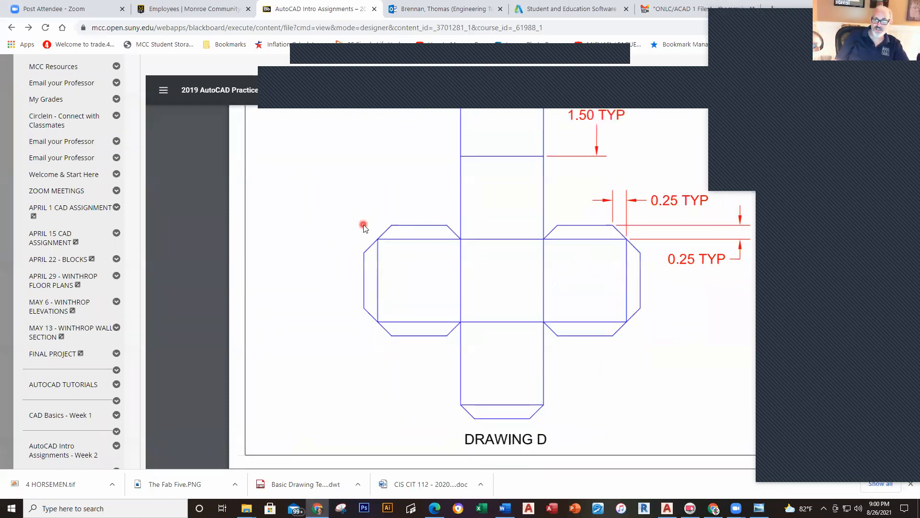
scroll(364, 226, up, 1)
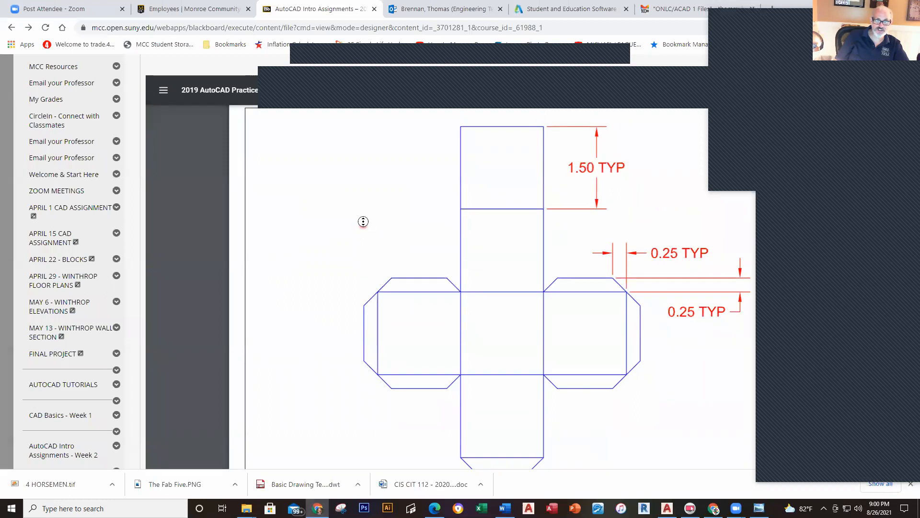
scroll(362, 211, up, 1)
scroll(354, 226, down, 1)
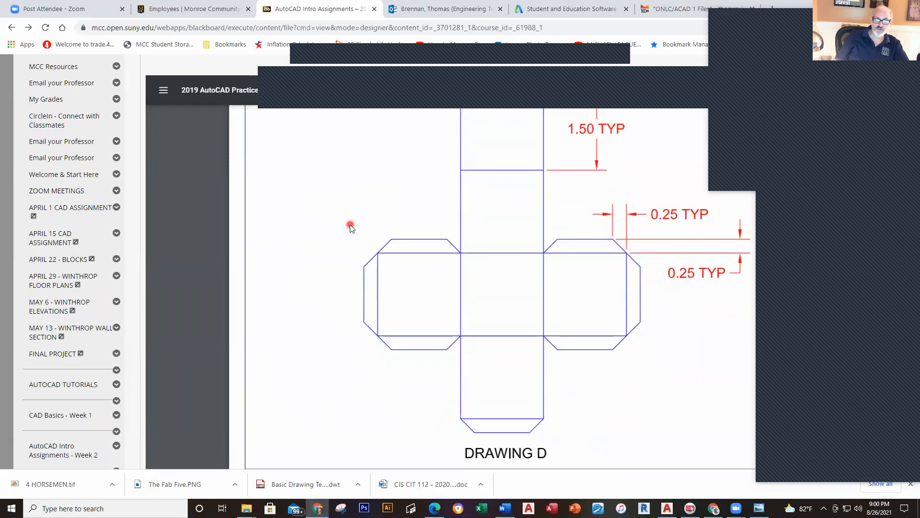
scroll(346, 253, up, 1)
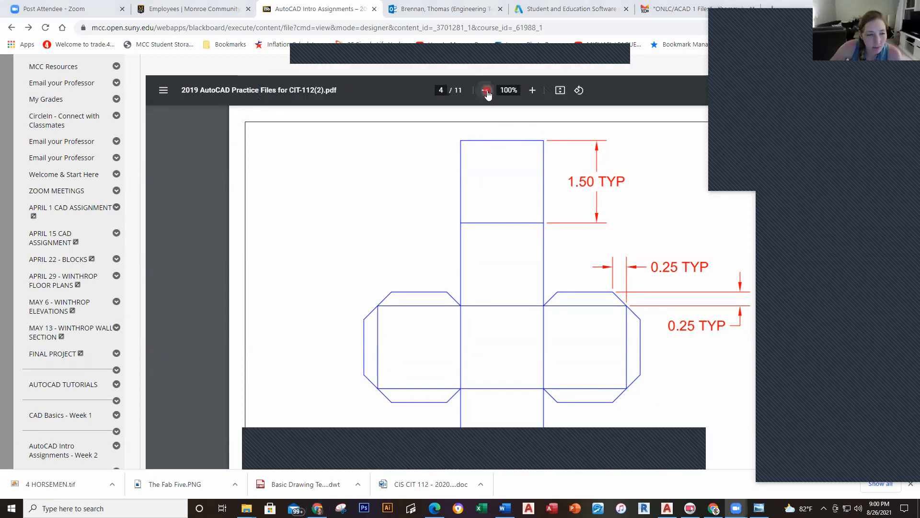
click(487, 91)
click(486, 91)
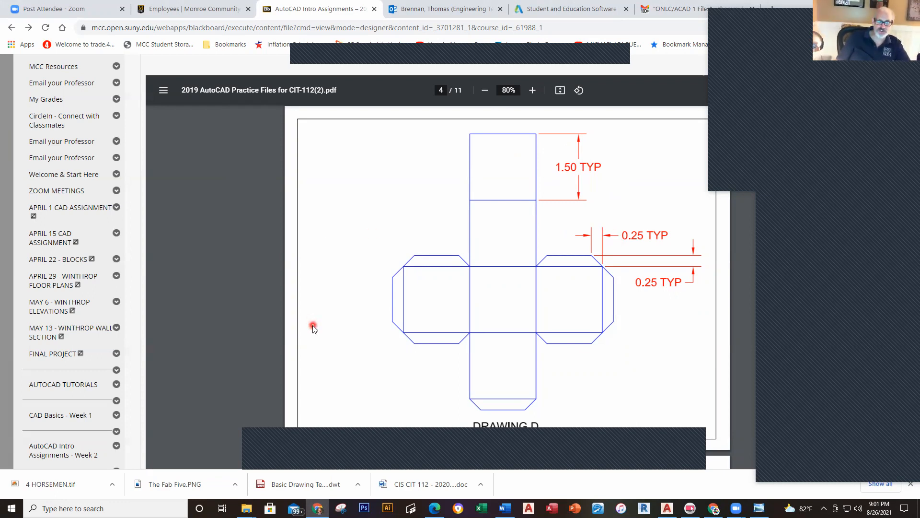
key(alt+Tab)
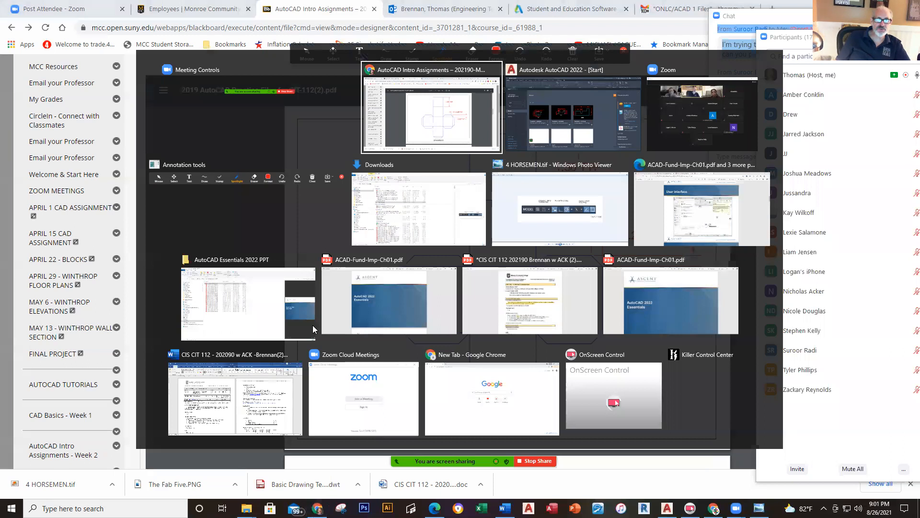
Step: Create Drawing5 from the Basic Drawing Template .dwt in Downloads, then return to the reference
key(alt+Tab)
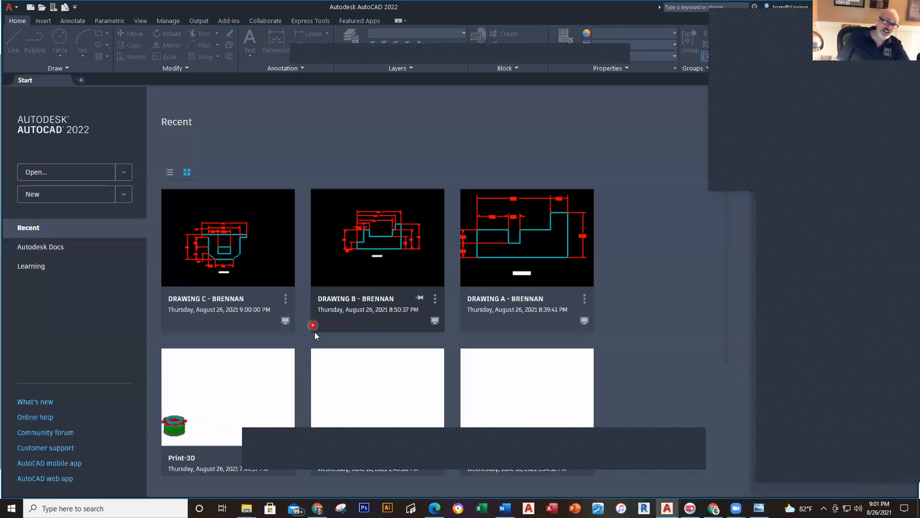
click(32, 11)
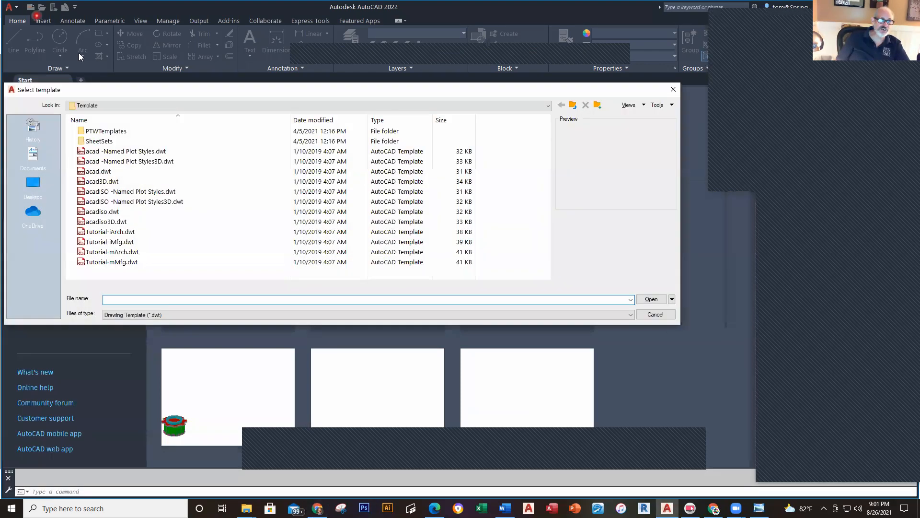
click(33, 184)
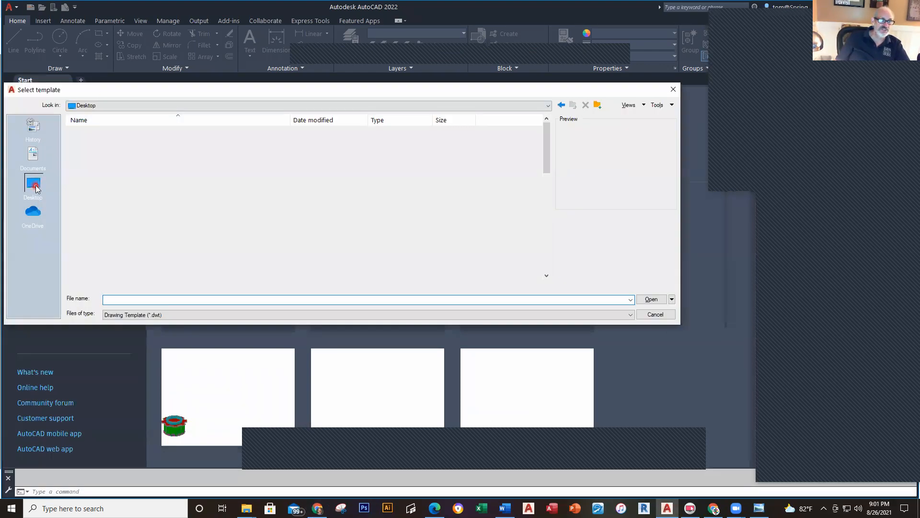
click(101, 171)
double_click(99, 161)
double_click(97, 173)
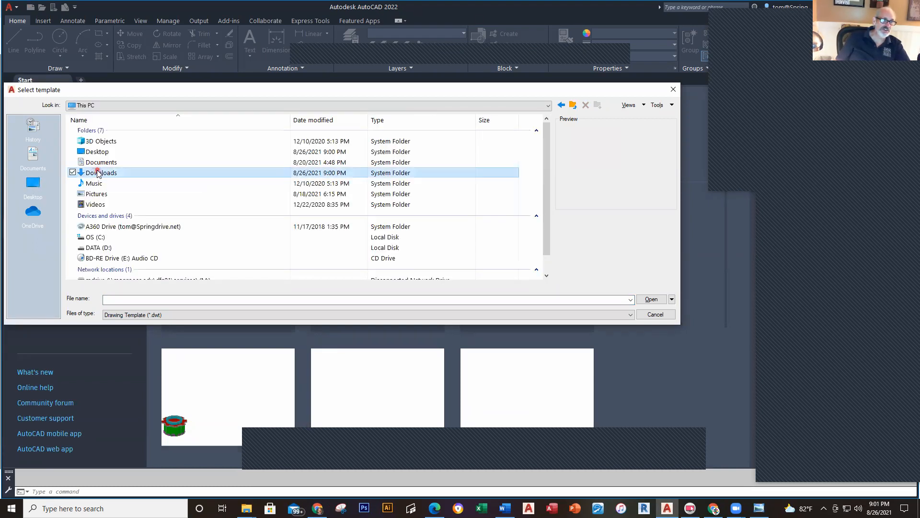
click(121, 142)
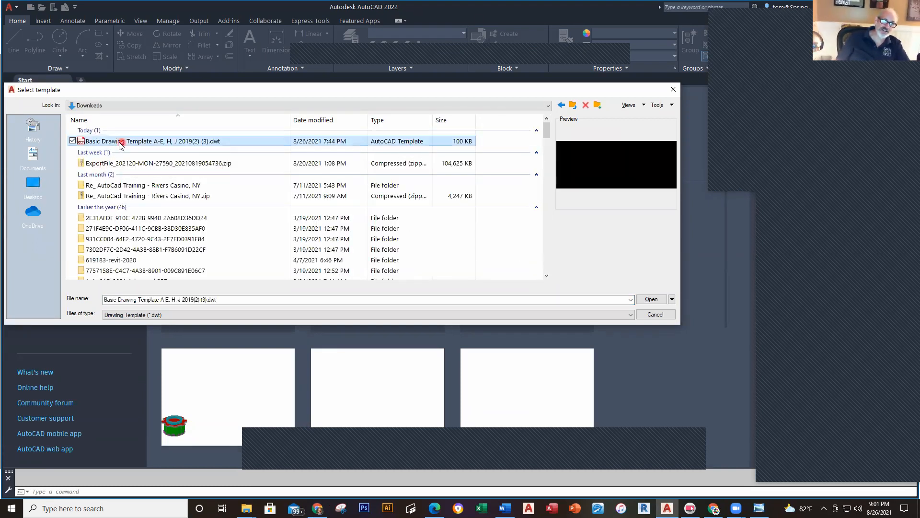
click(120, 141)
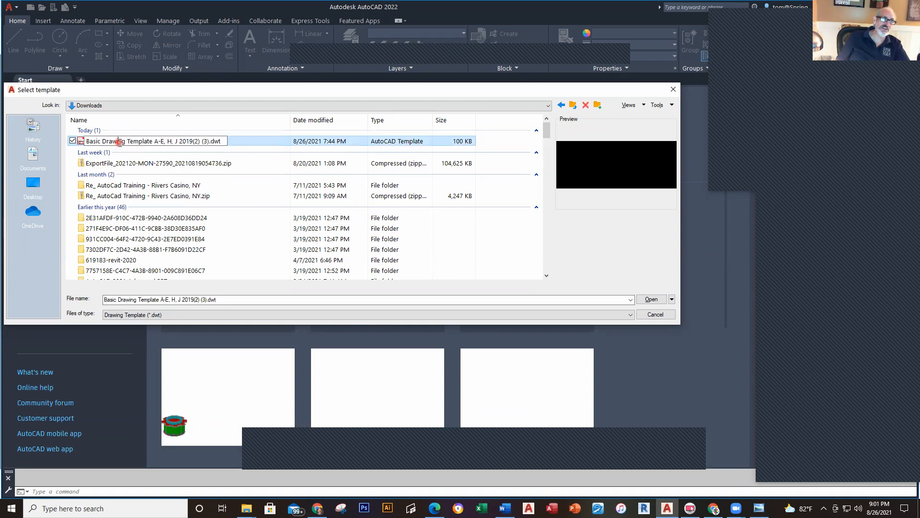
click(83, 143)
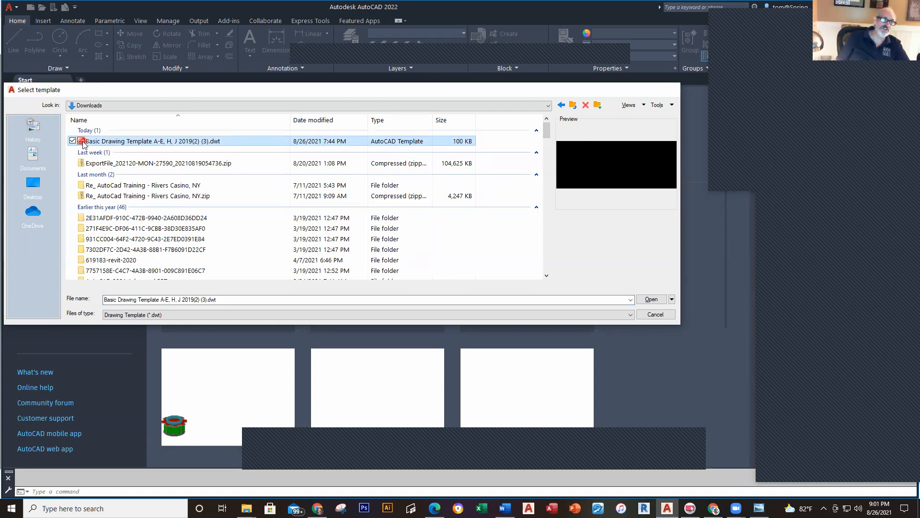
double_click(83, 143)
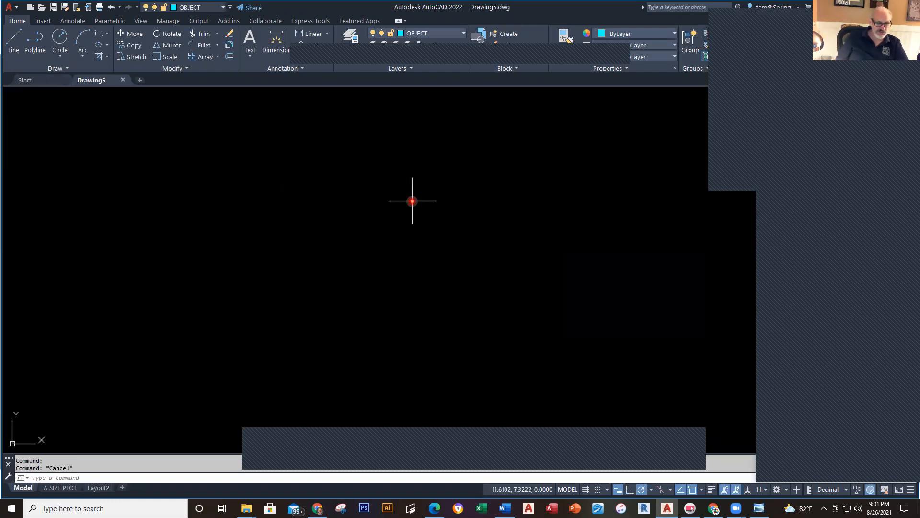
key(alt+Tab)
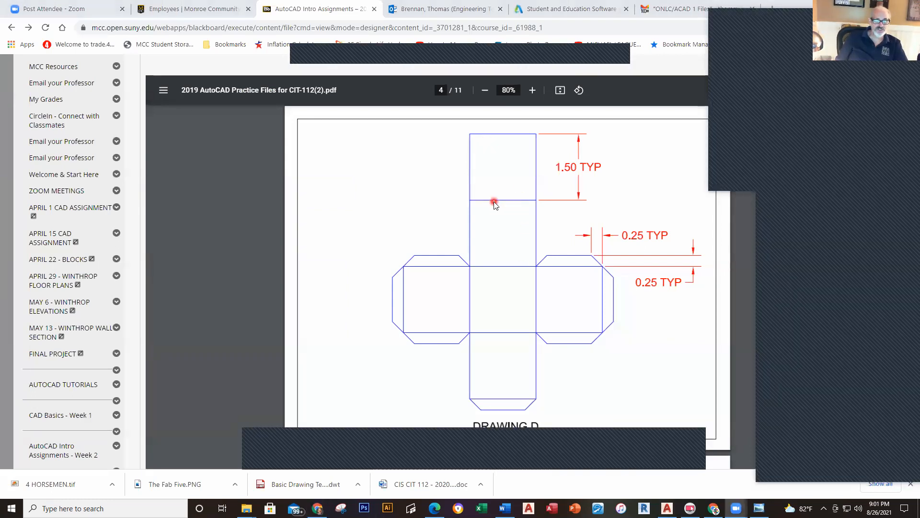
Step: Switch from the Drawing D reference back to the empty Drawing5 in AutoCAD
key(alt+Tab)
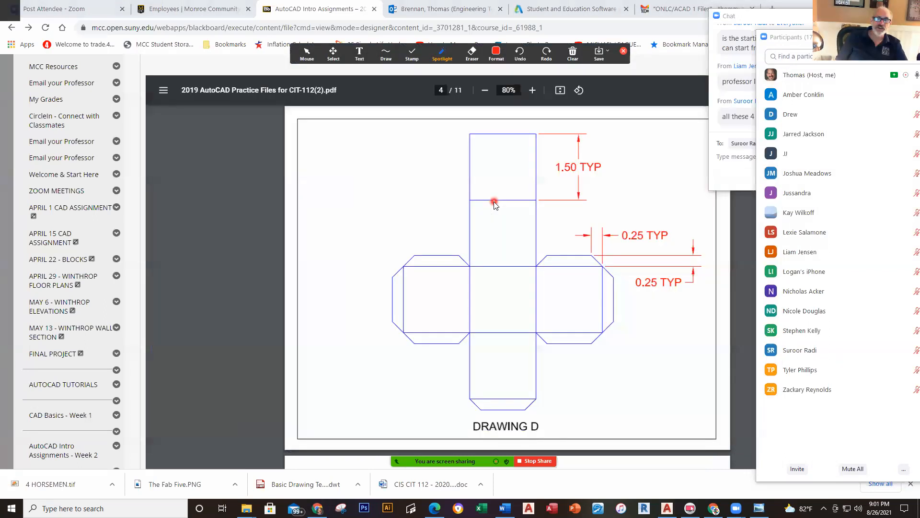
key(alt+Tab)
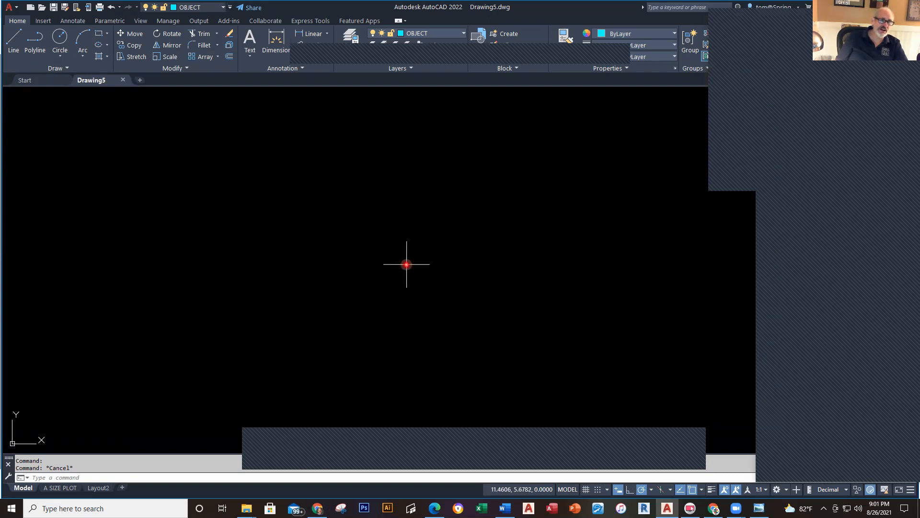
click(33, 42)
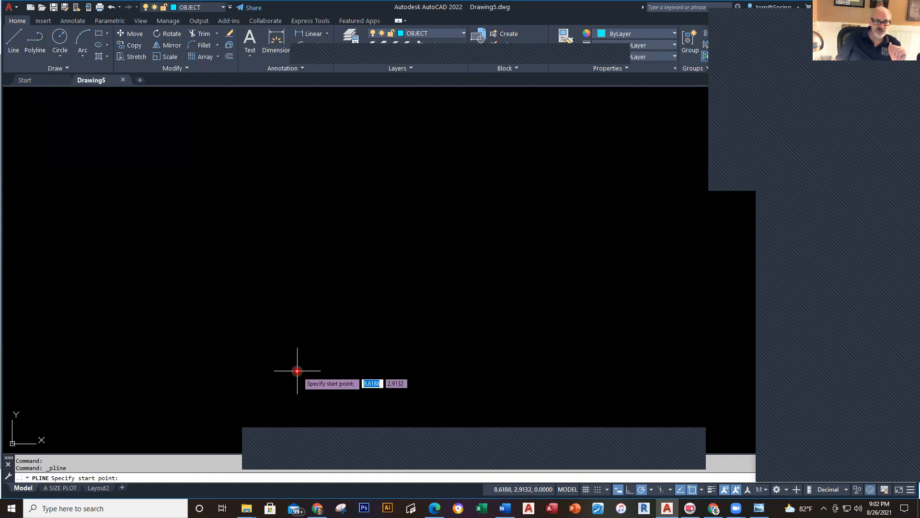
click(297, 370)
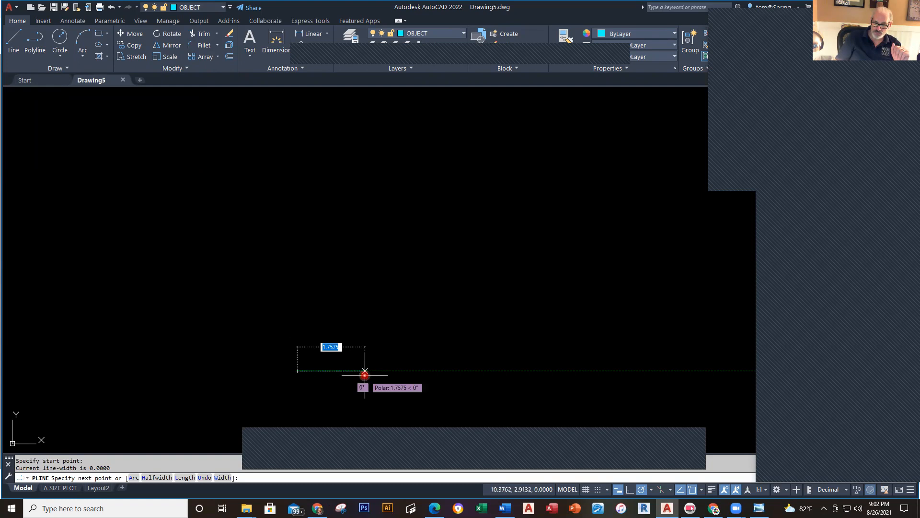
text(1.5)
key(Return)
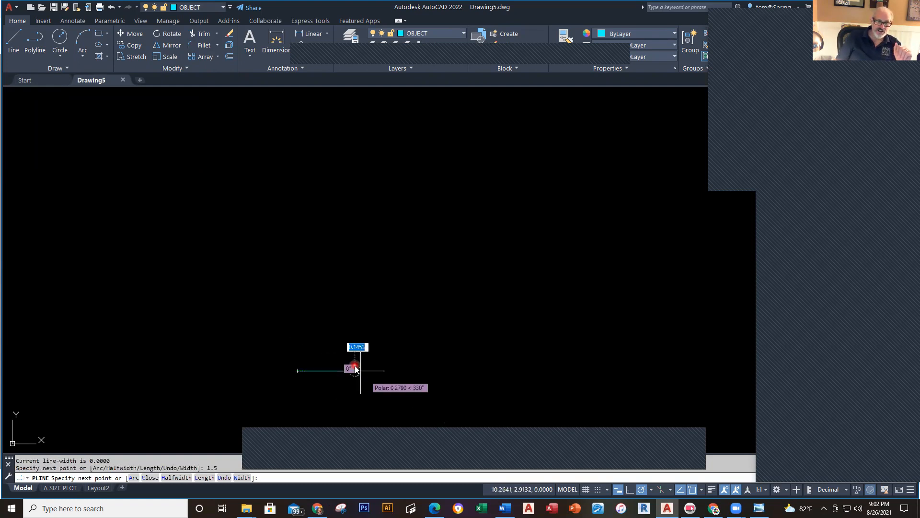
text(1.5)
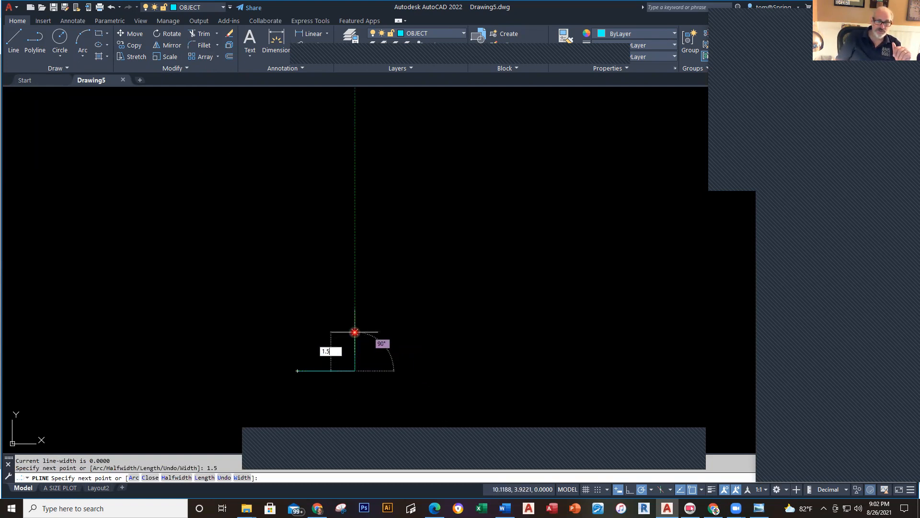
key(Return)
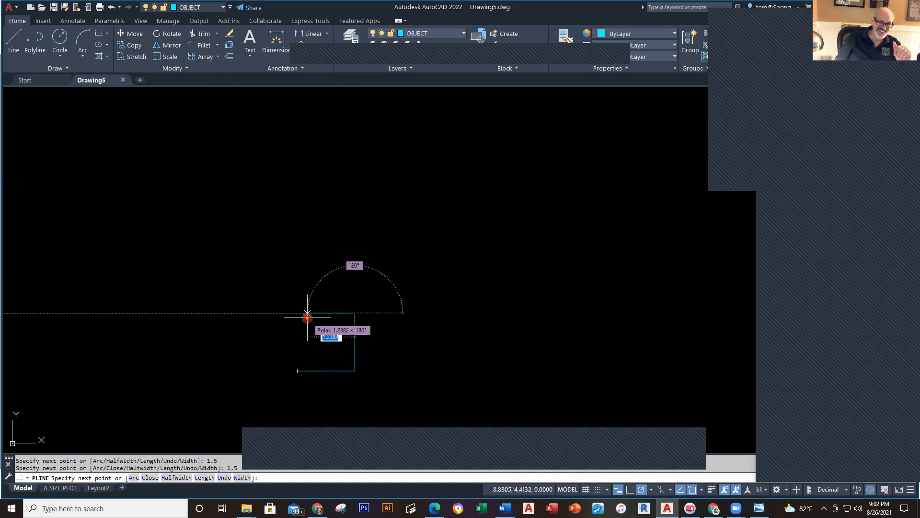
text(1.5)
key(Return)
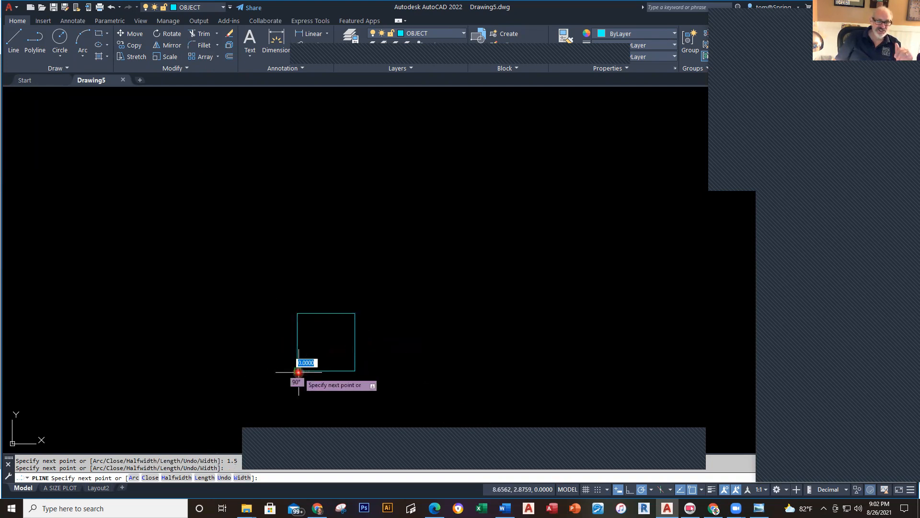
key(Escape)
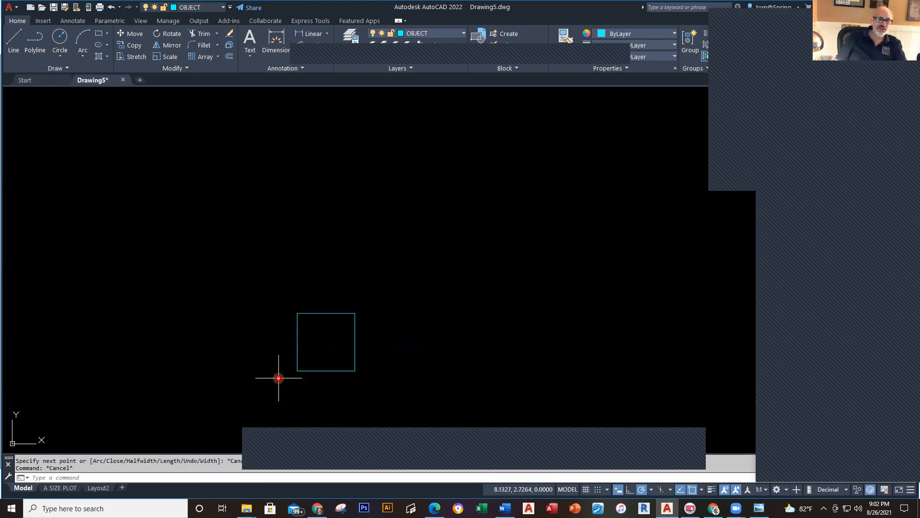
click(326, 370)
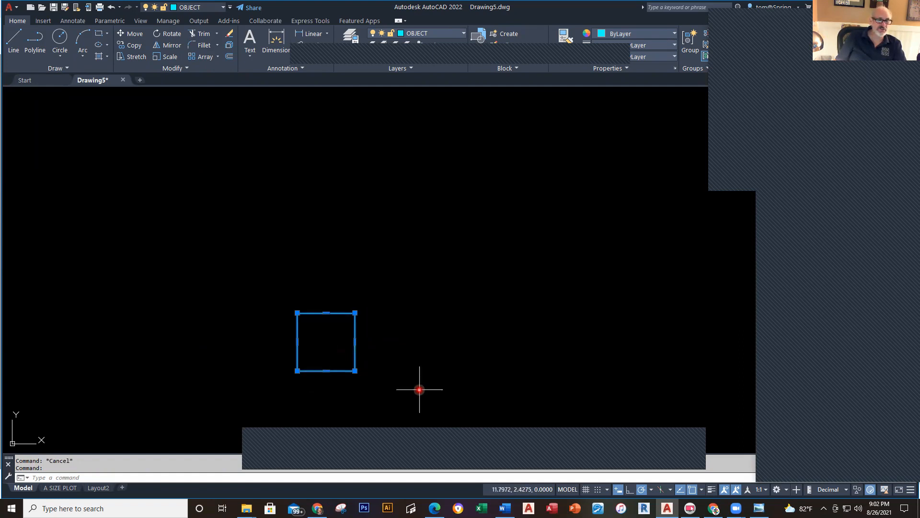
key(Escape)
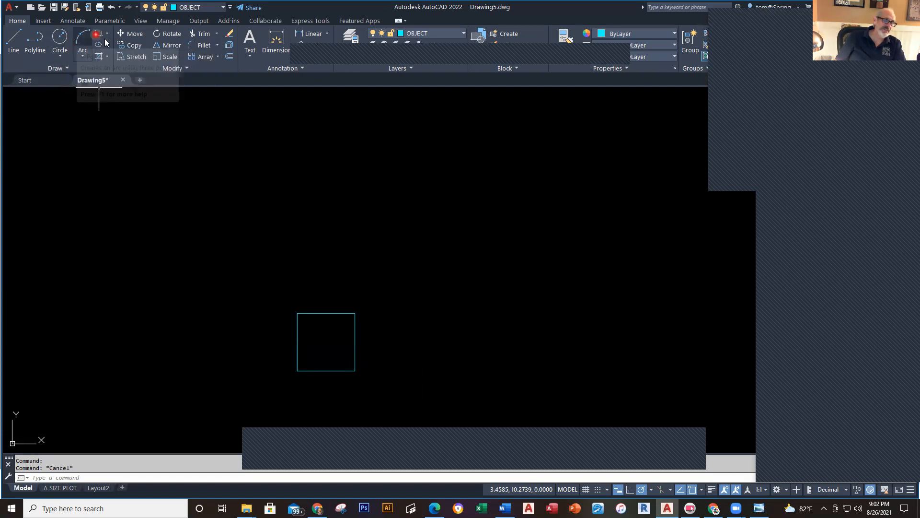
click(244, 259)
click(358, 375)
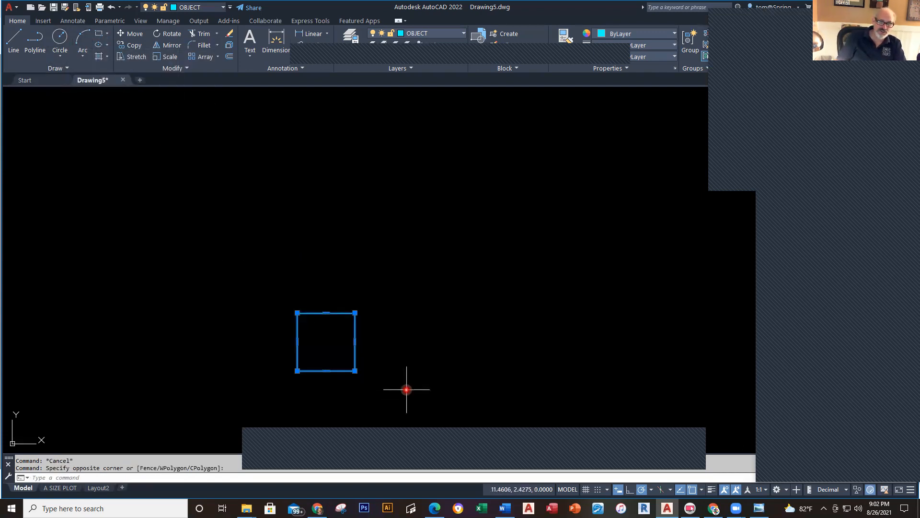
key(Delete)
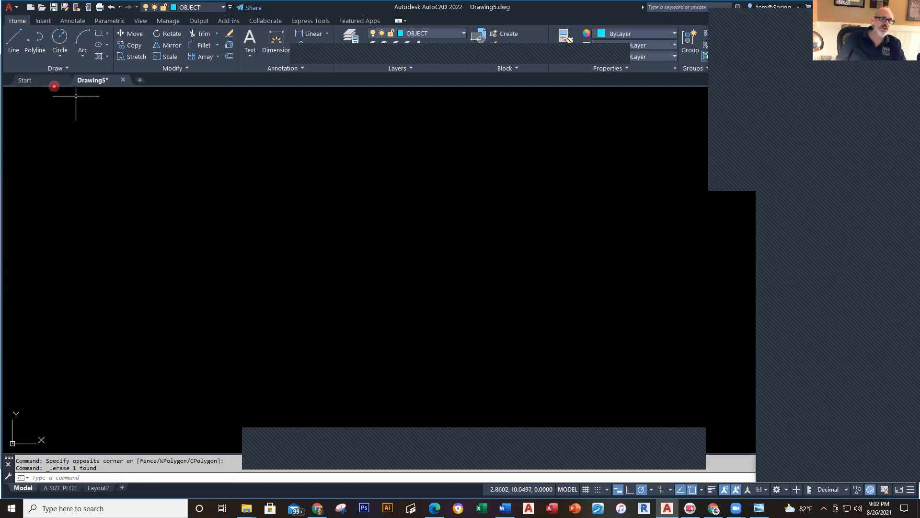
Step: Draw a 1.5 by 1.5 square with RECTANG at the lower left of the screen
click(99, 35)
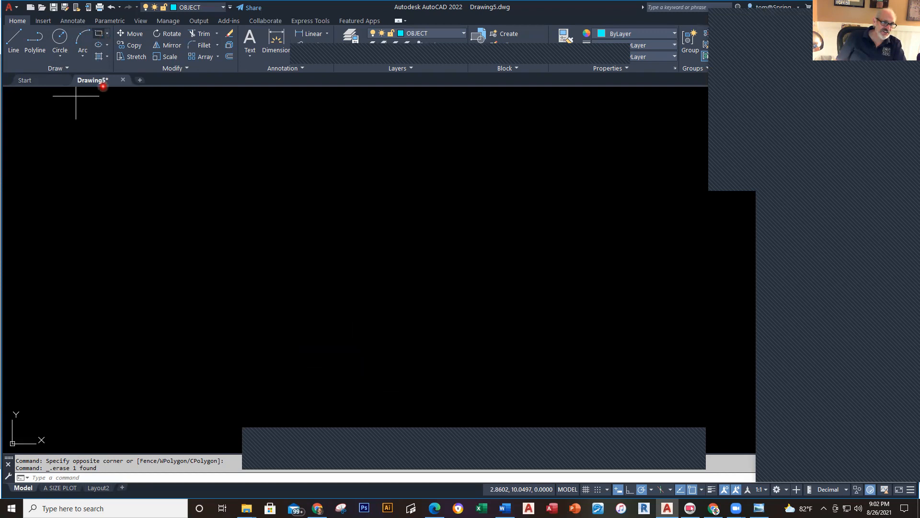
click(254, 363)
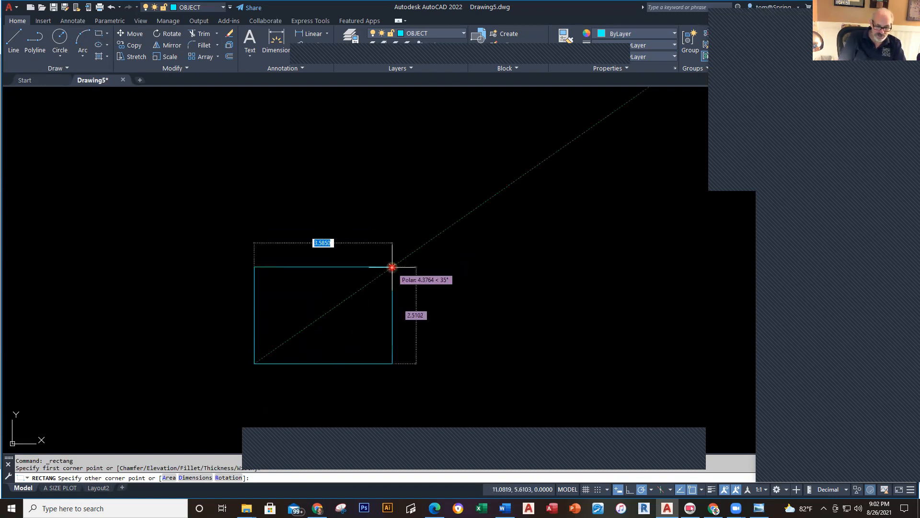
text(1.5)
key(Tab)
text(1.5)
key(Return)
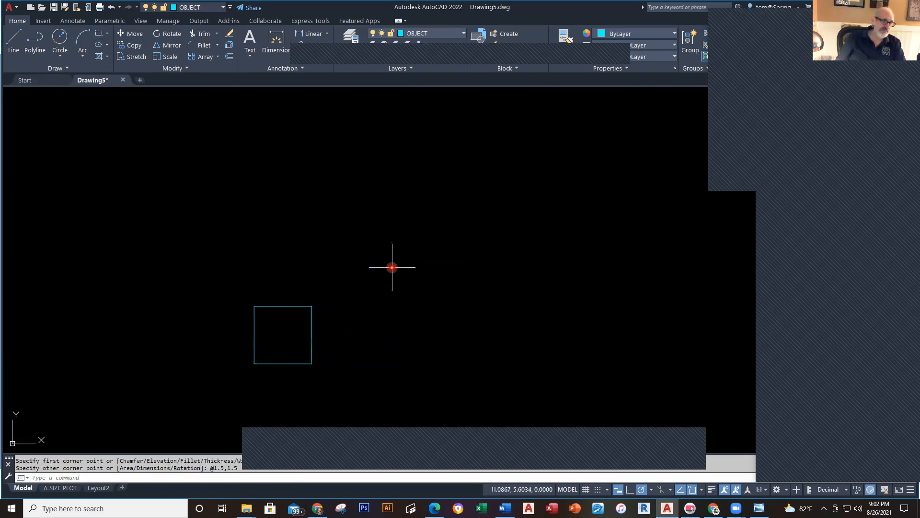
click(312, 304)
key(Escape)
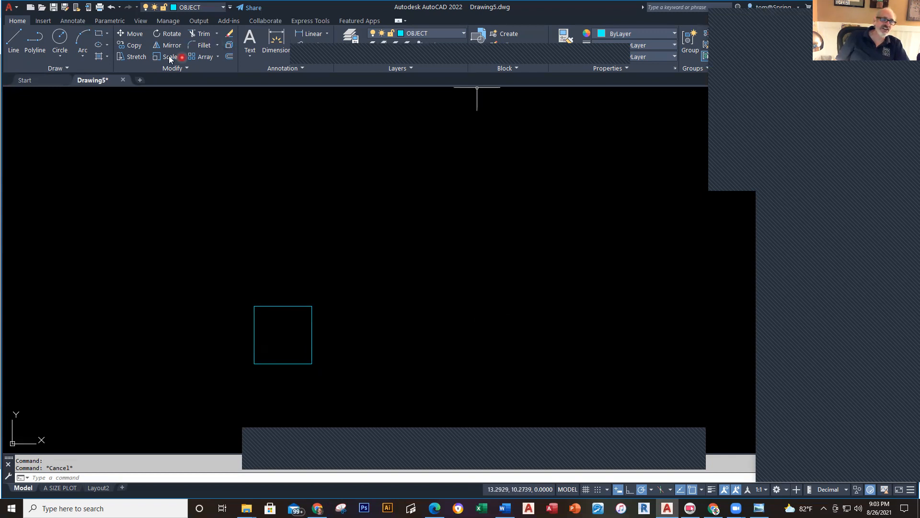
Step: Copy the square three times upward from its lower-left corner, forming a column of four
click(134, 46)
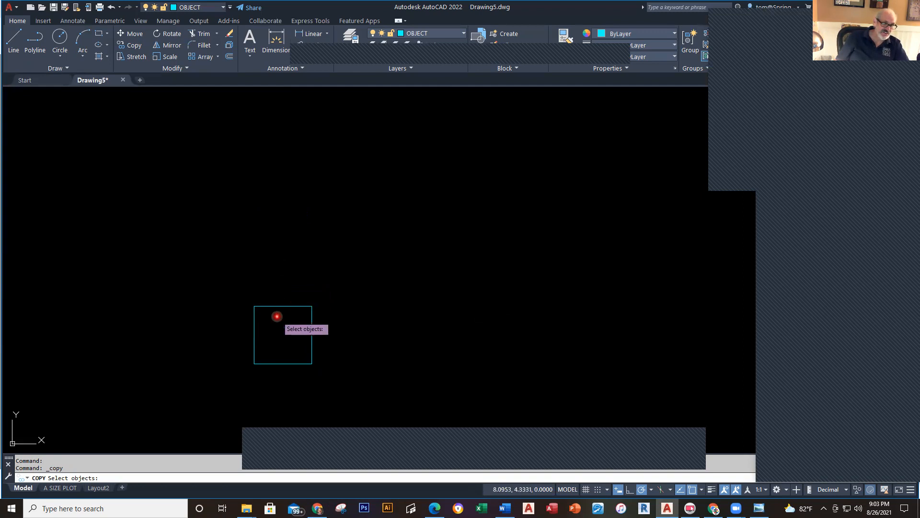
click(278, 307)
click(276, 290)
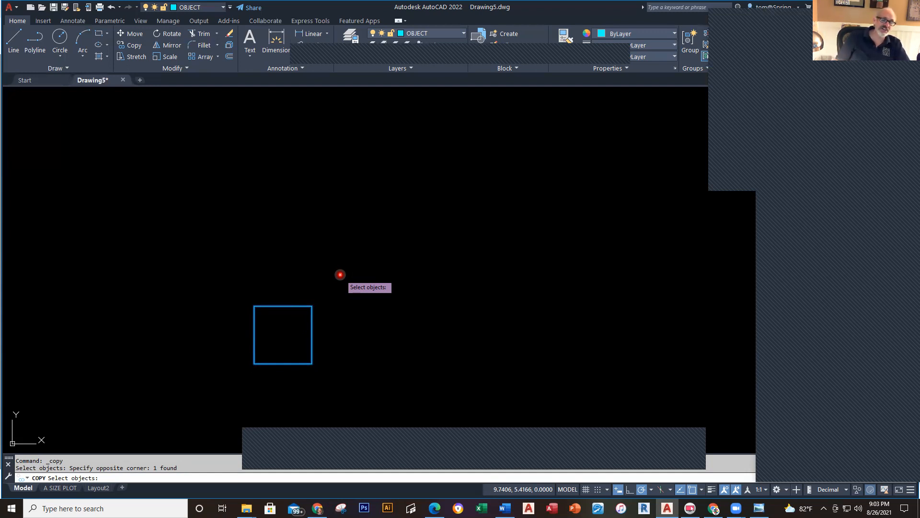
key(Return)
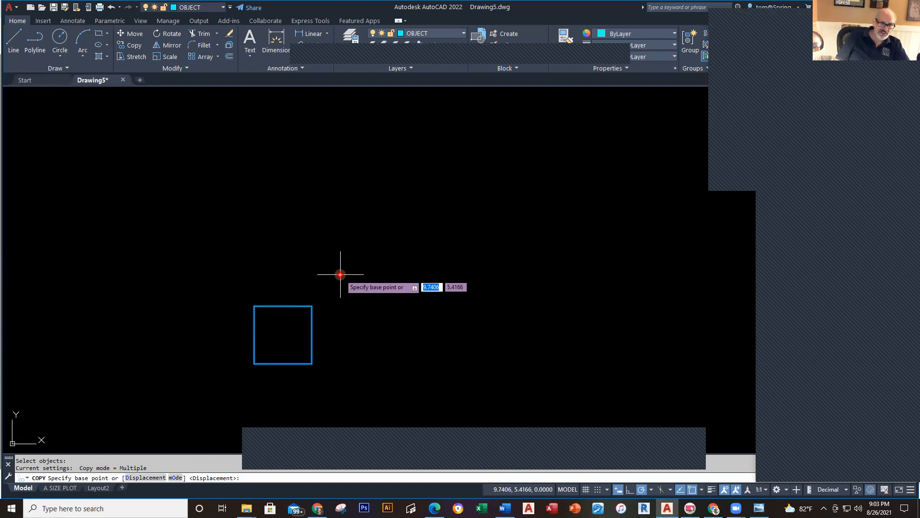
click(253, 360)
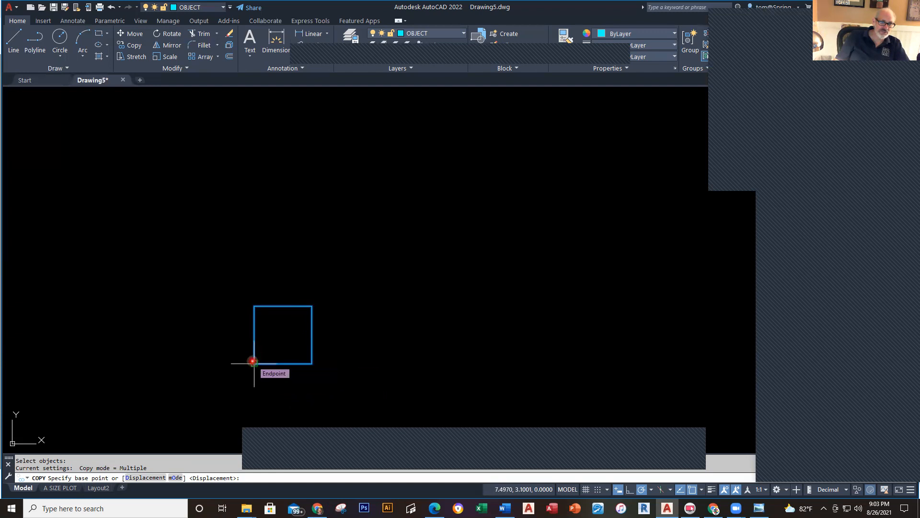
click(254, 305)
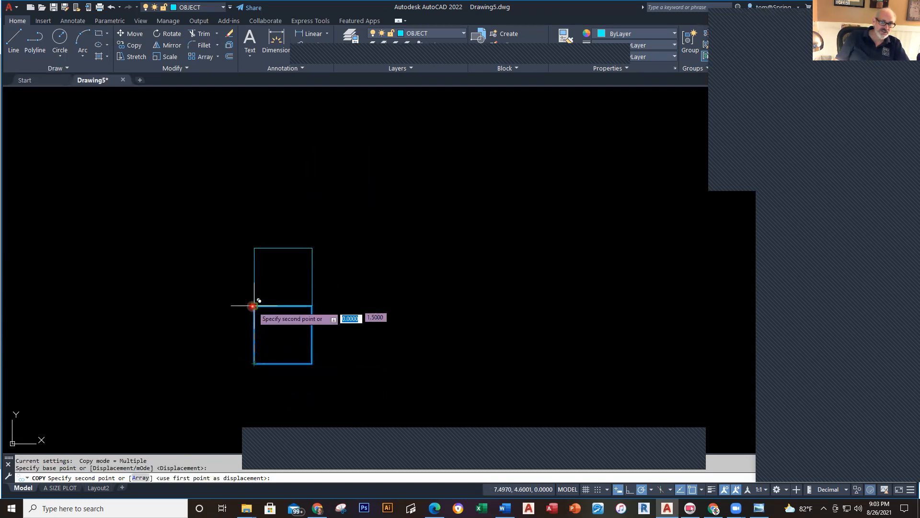
click(254, 248)
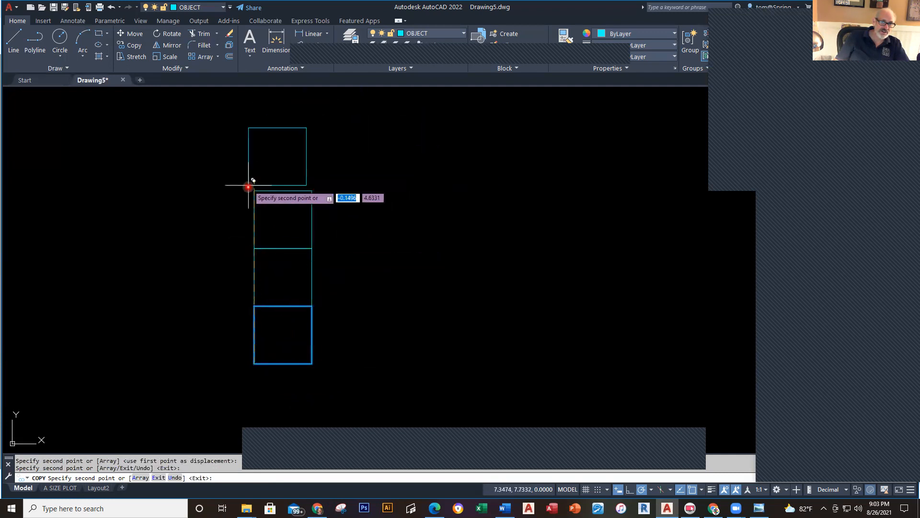
click(254, 191)
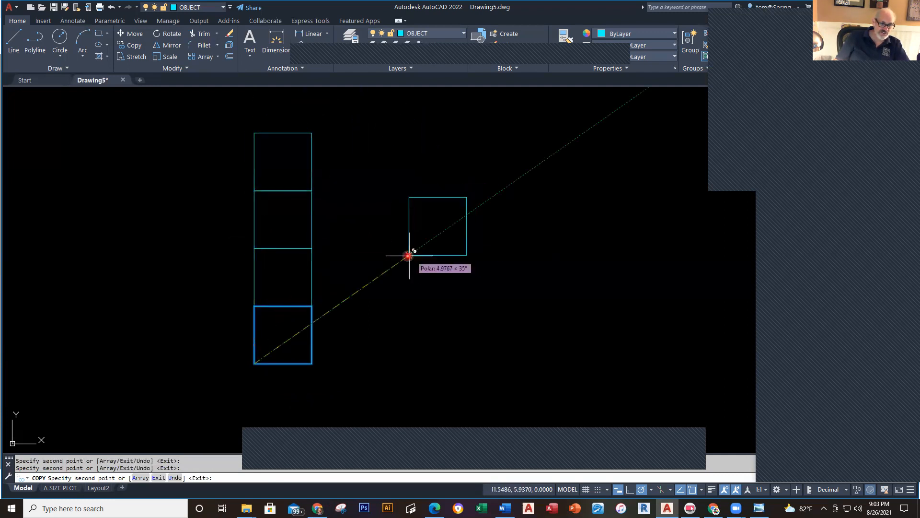
key(alt+Tab)
key(alt+Tab)
key(alt+Tab)
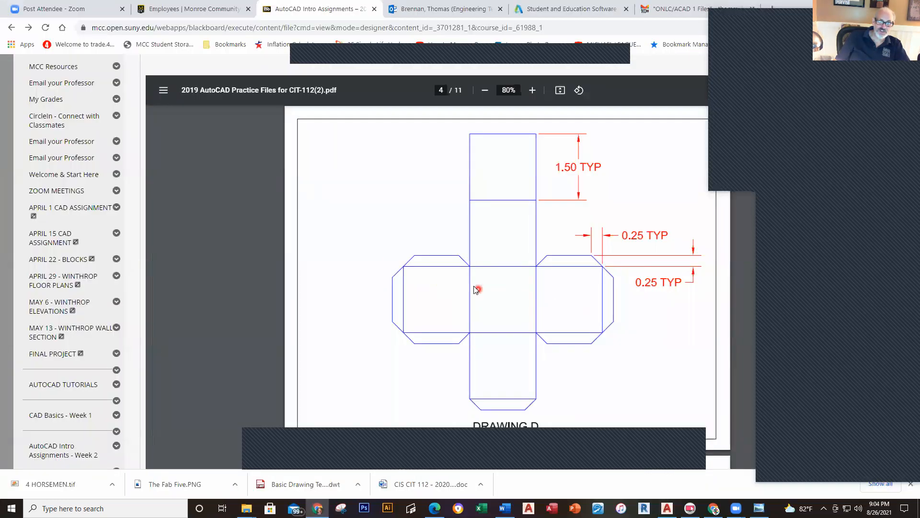
key(alt+Tab)
key(alt+Tab)
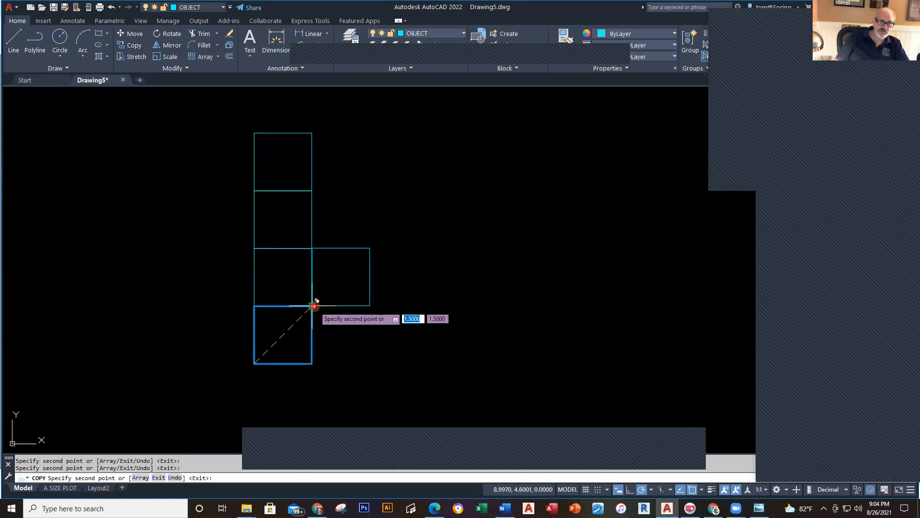
Step: Add one square right of the second square and copy it to the left, completing the six-square cross
click(315, 306)
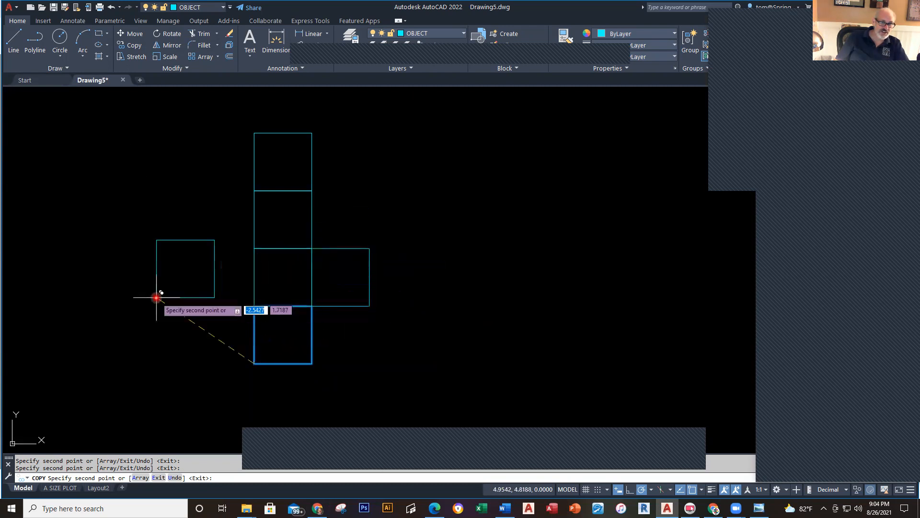
key(Escape)
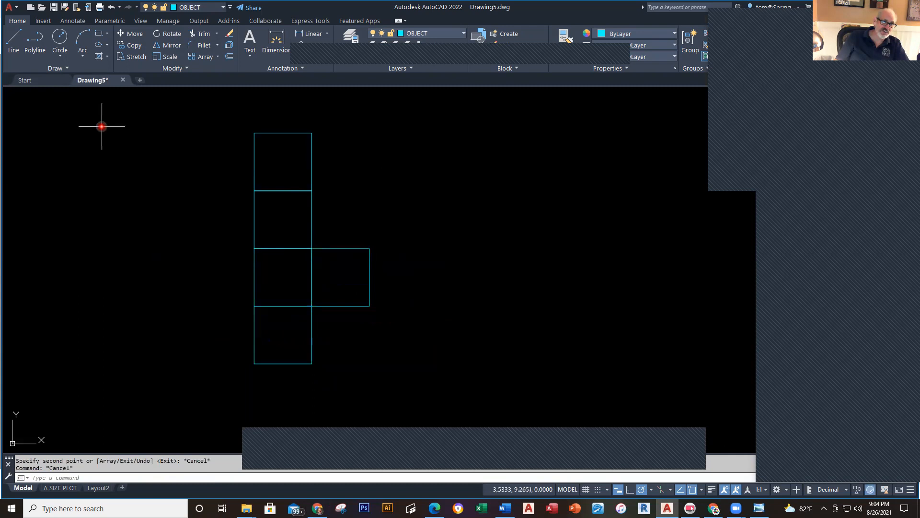
click(135, 45)
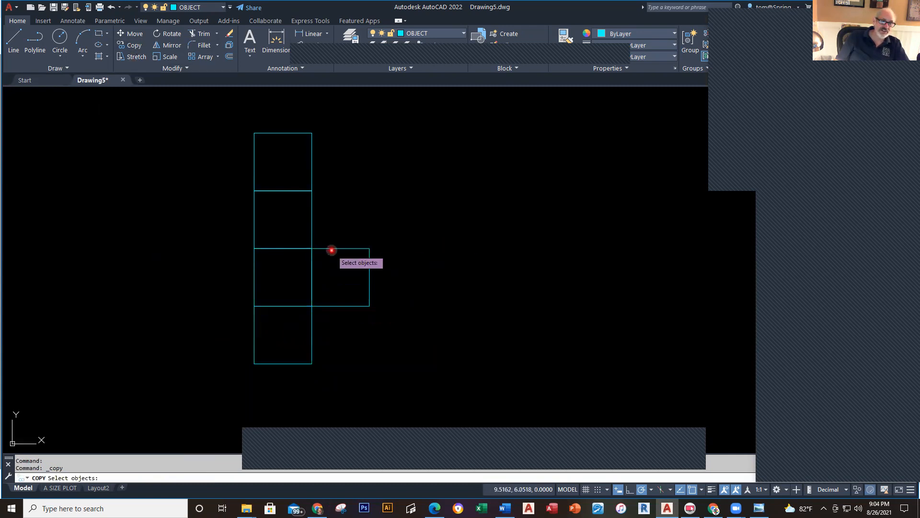
click(331, 248)
key(Return)
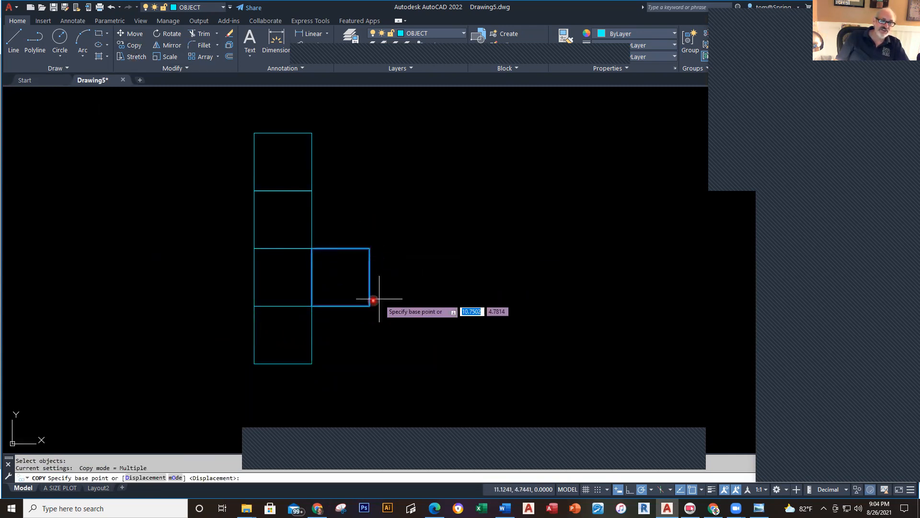
click(368, 305)
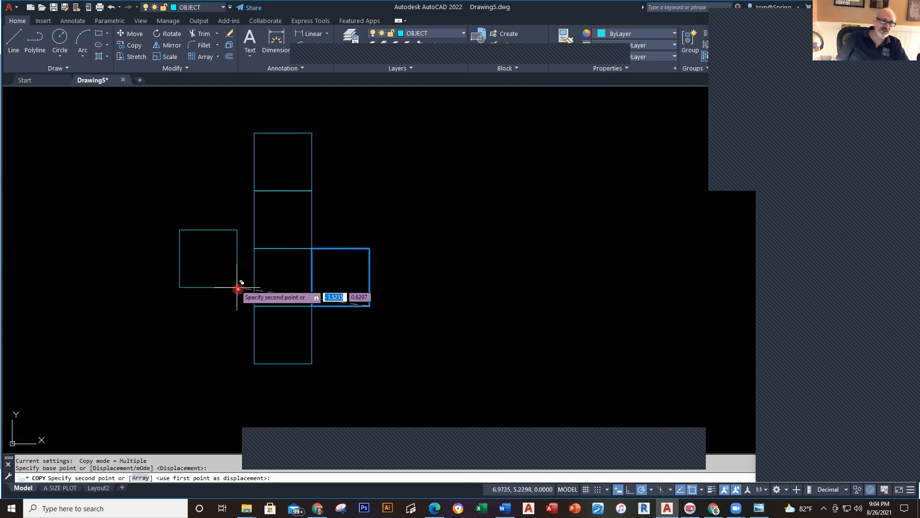
click(254, 305)
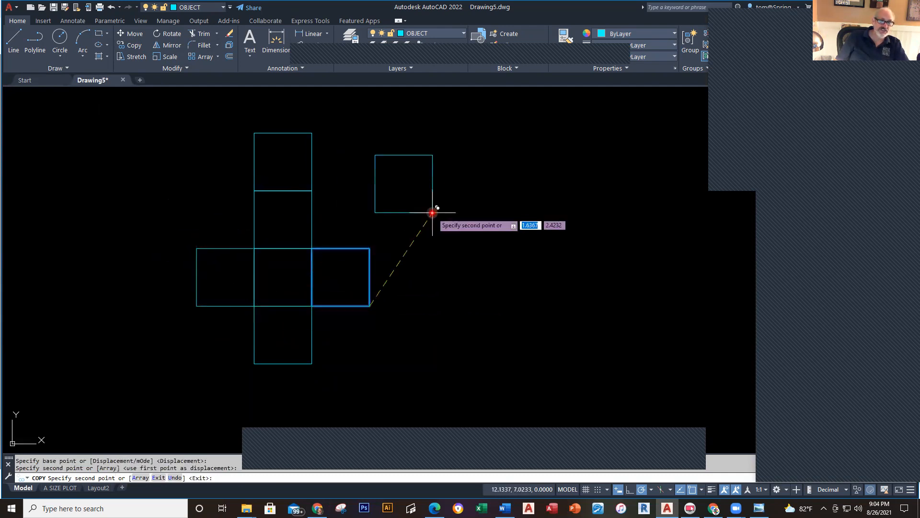
key(Escape)
key(Escape)
middle_drag(421, 337, 461, 363)
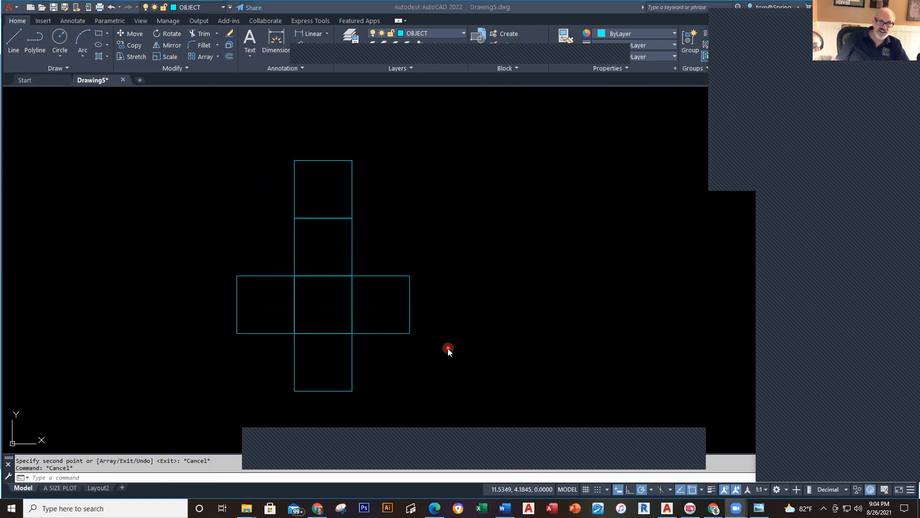
key(alt+Tab)
key(alt+Tab)
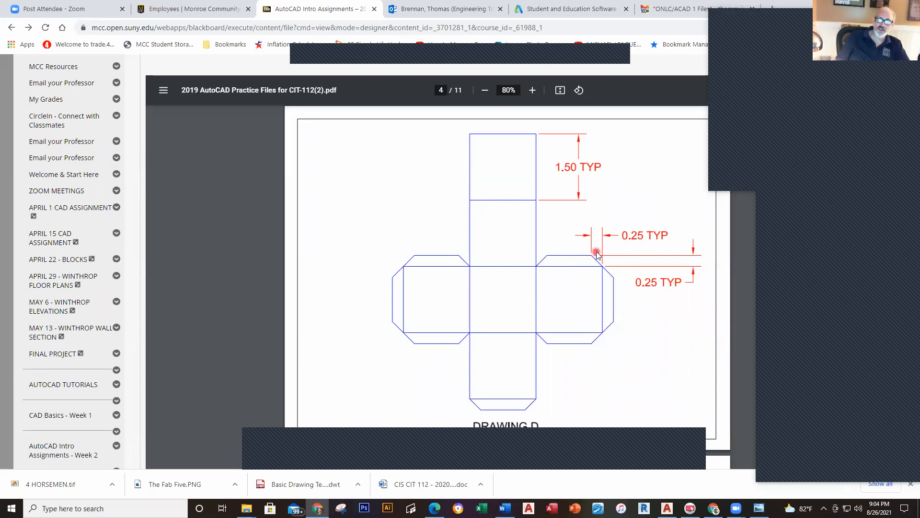
Step: Switch from the browser reference back to AutoCAD's Drawing5 window
key(alt+Tab)
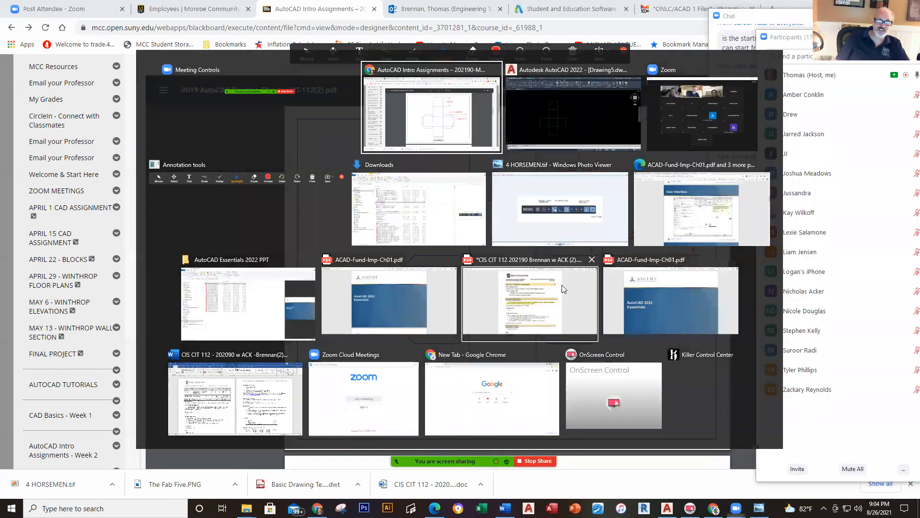
key(alt+Tab)
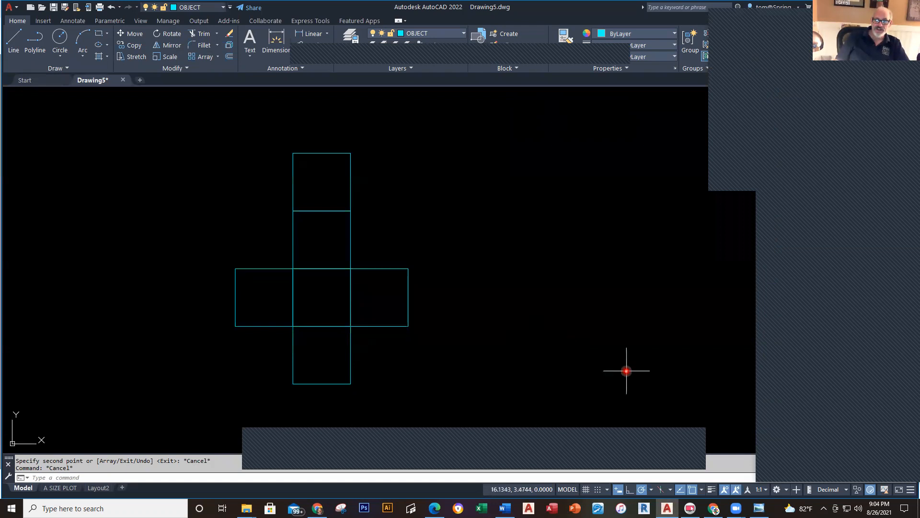
Step: Set polar tracking to 45-degree increments (45, 90, 135, 180...)
click(652, 489)
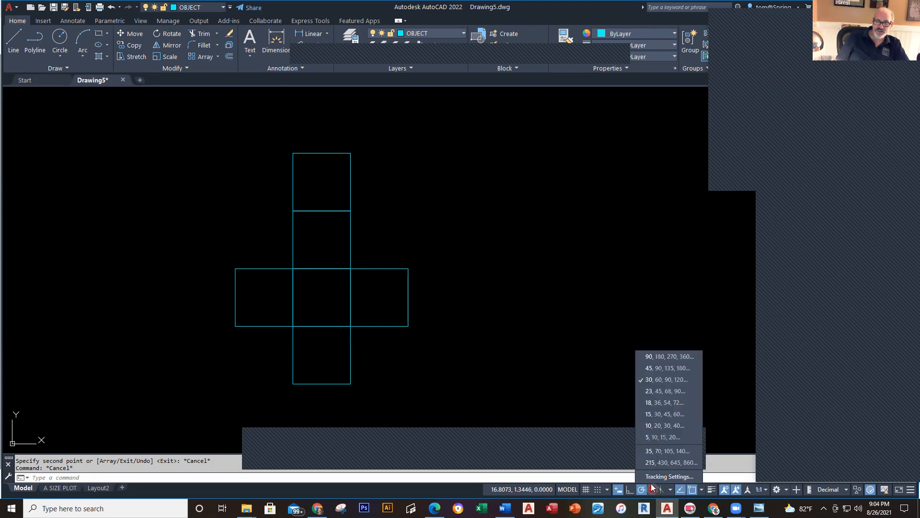
click(665, 368)
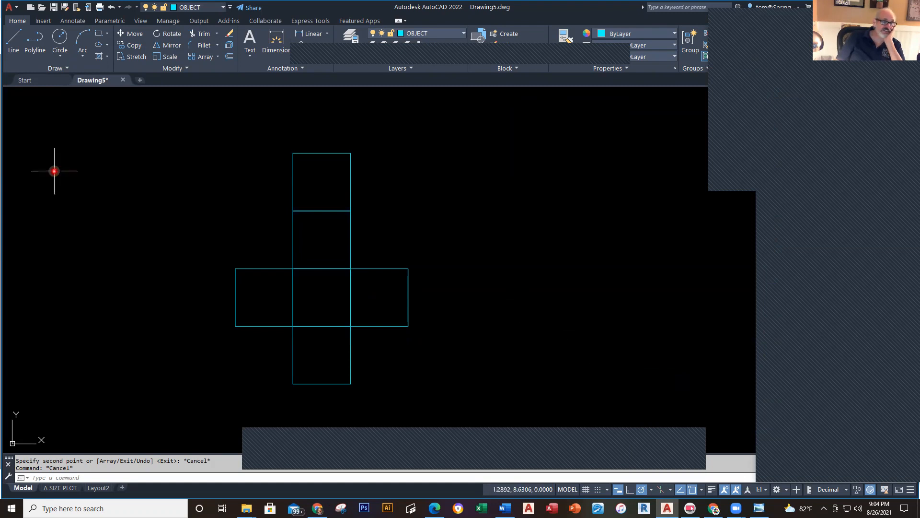
Step: Draw the chamfered tab above the left square: .25 diagonal, 1-unit top edge, .25 diagonal down
click(33, 43)
scroll(247, 238, up, 4)
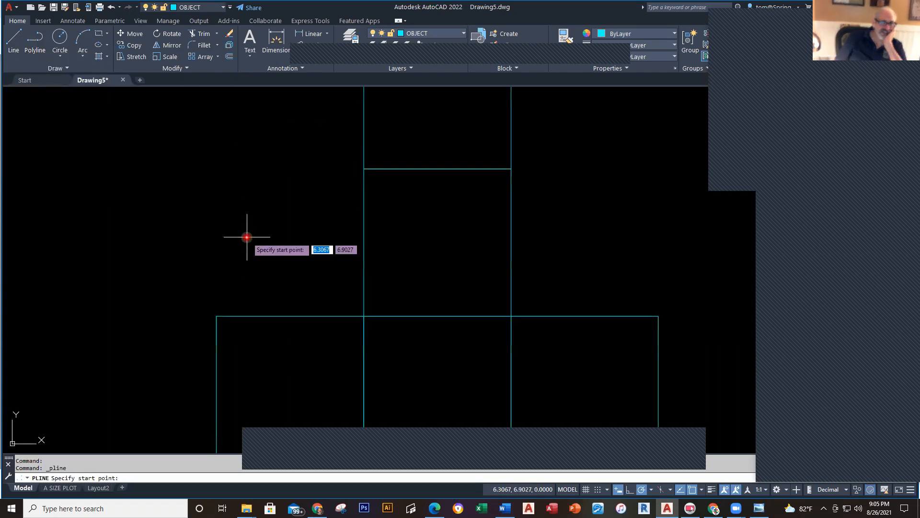
click(216, 316)
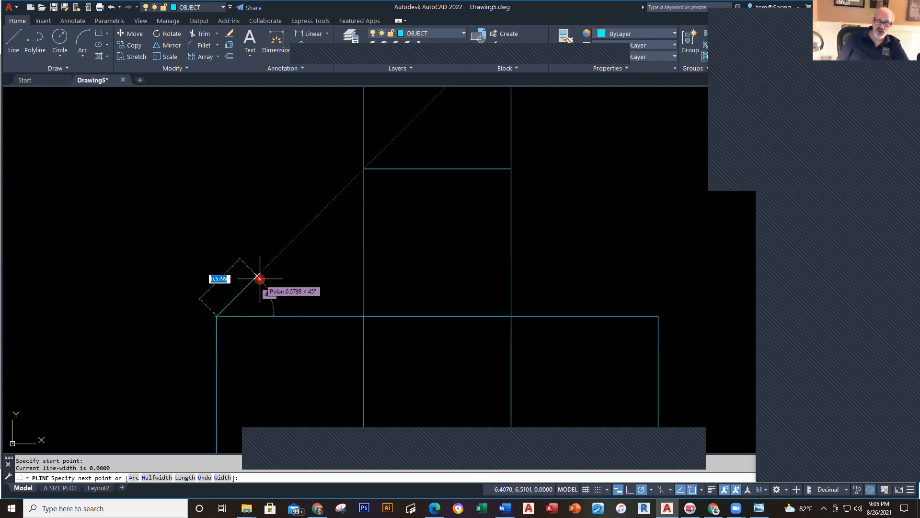
text(.25)
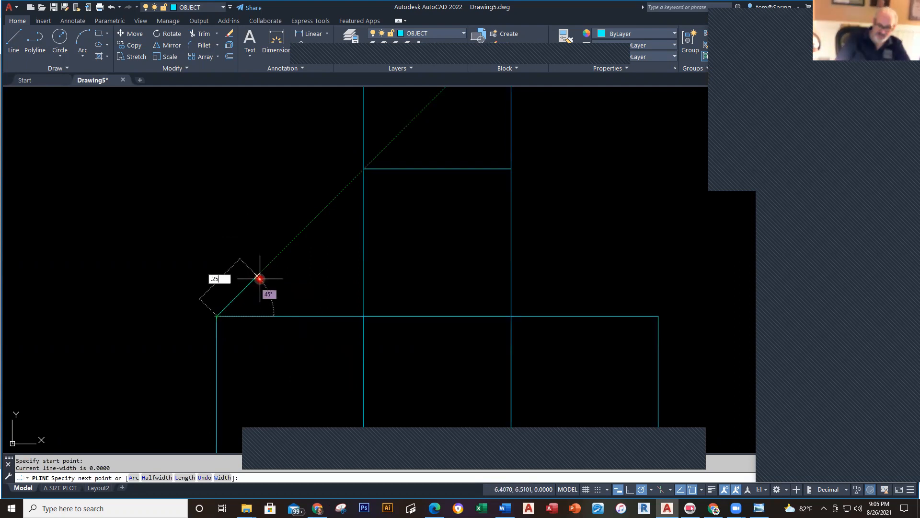
key(Tab)
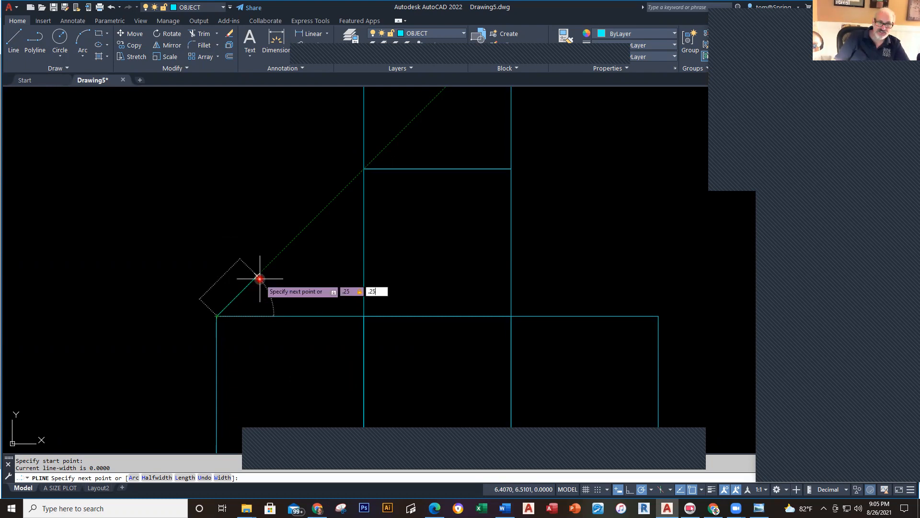
text(.25)
key(Return)
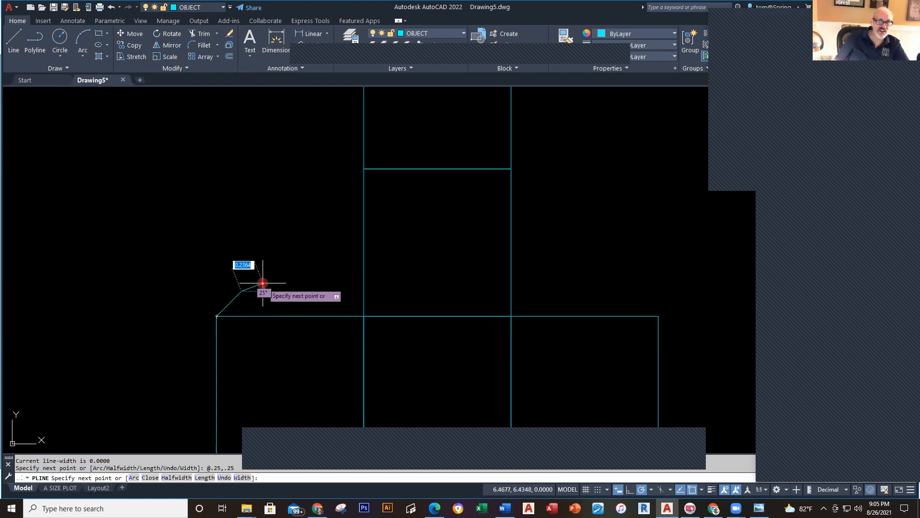
text(1)
key(Return)
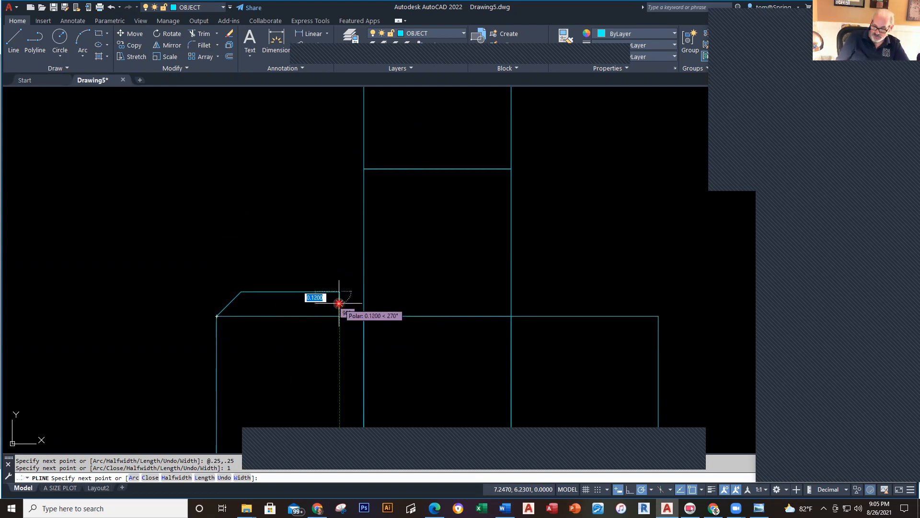
text(.25,)
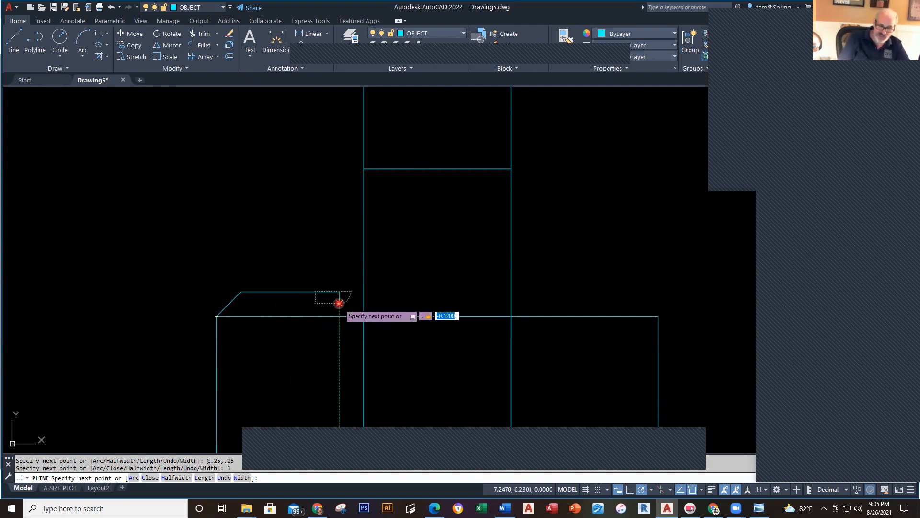
text(-.25)
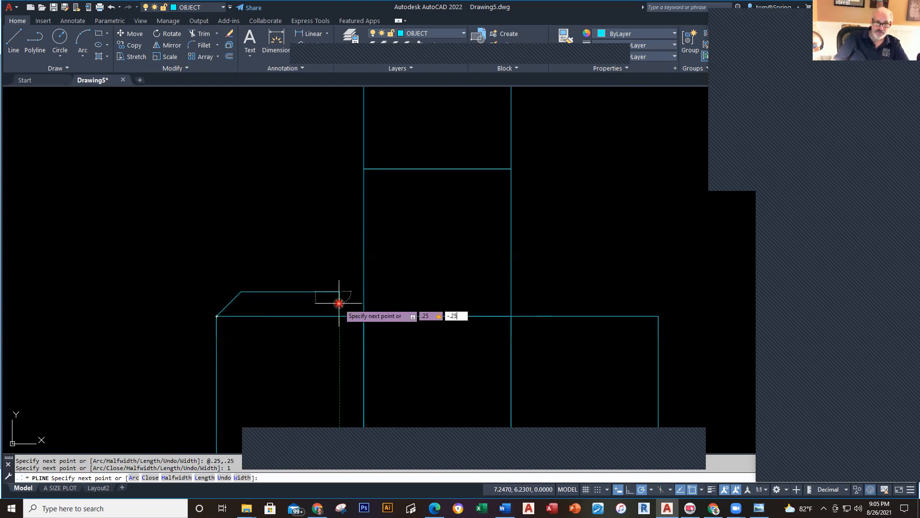
key(Return)
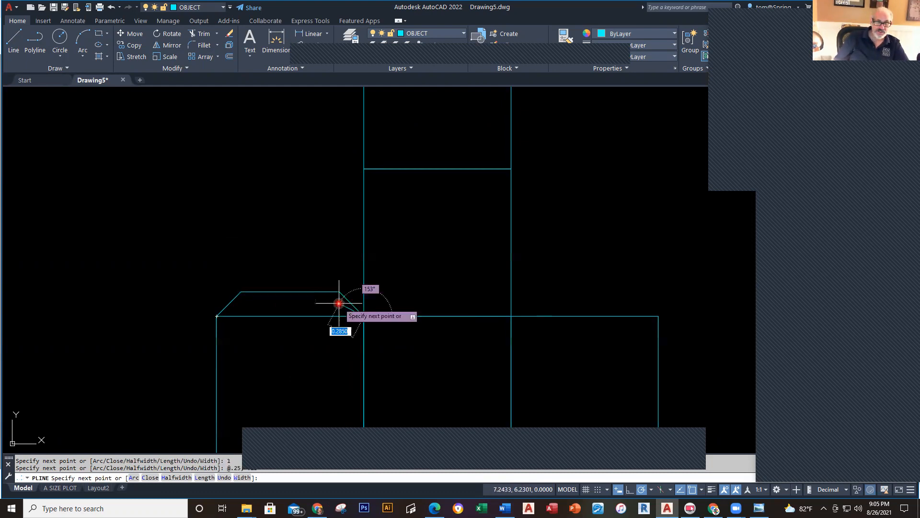
key(Escape)
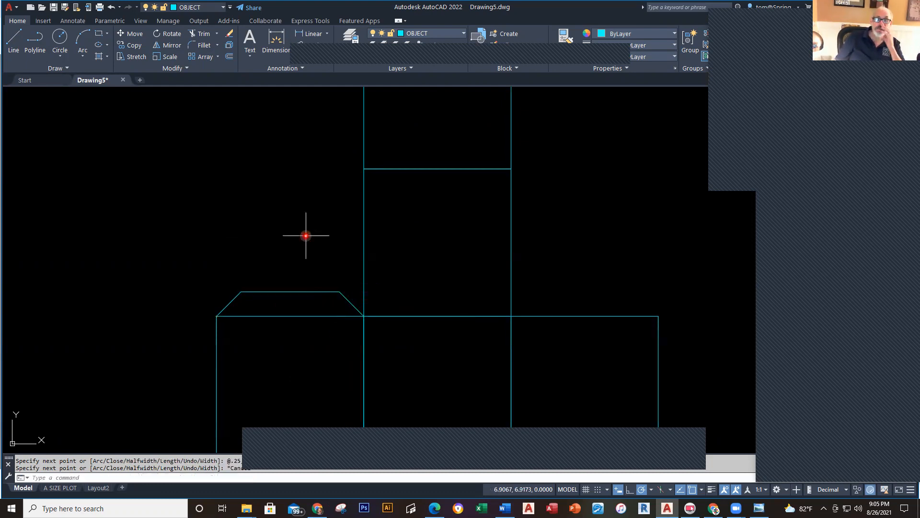
Step: Copy the tab onto the top of the right square, then switch to the reference drawing
click(135, 45)
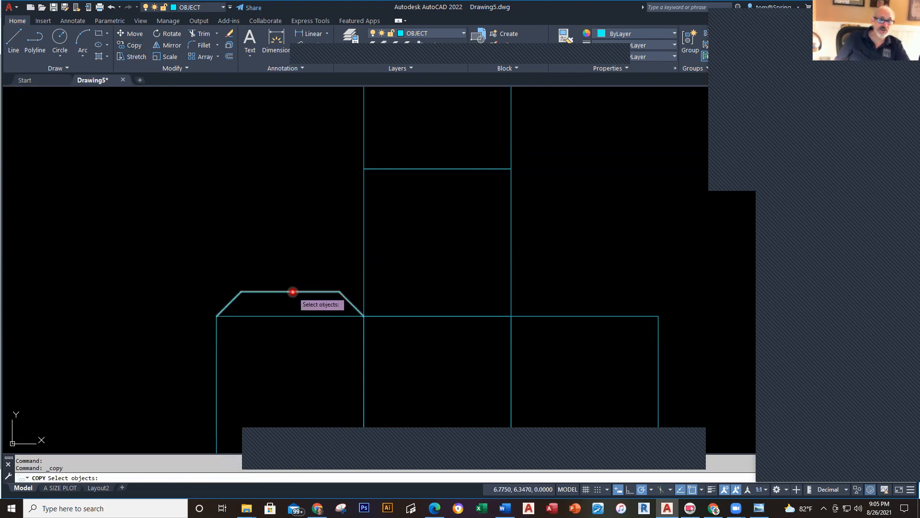
click(292, 292)
key(Return)
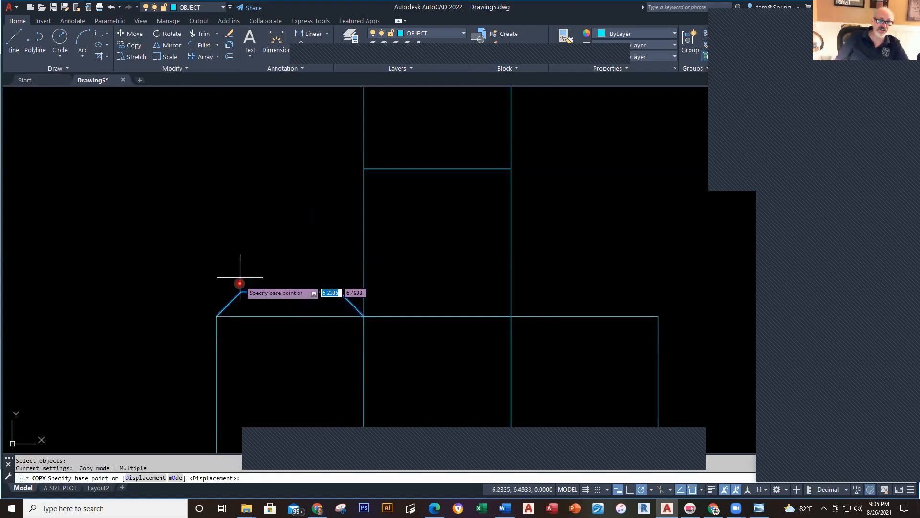
click(217, 316)
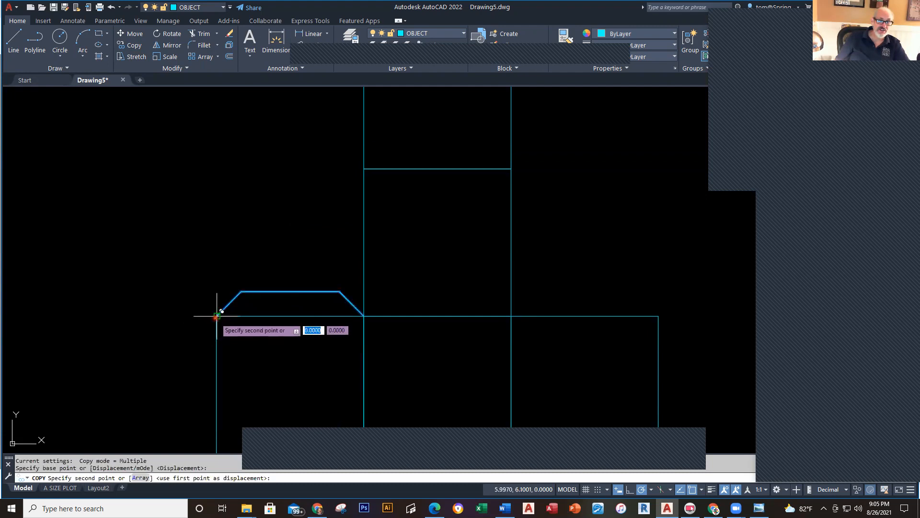
click(511, 311)
key(Escape)
key(Escape)
scroll(561, 366, down, 2)
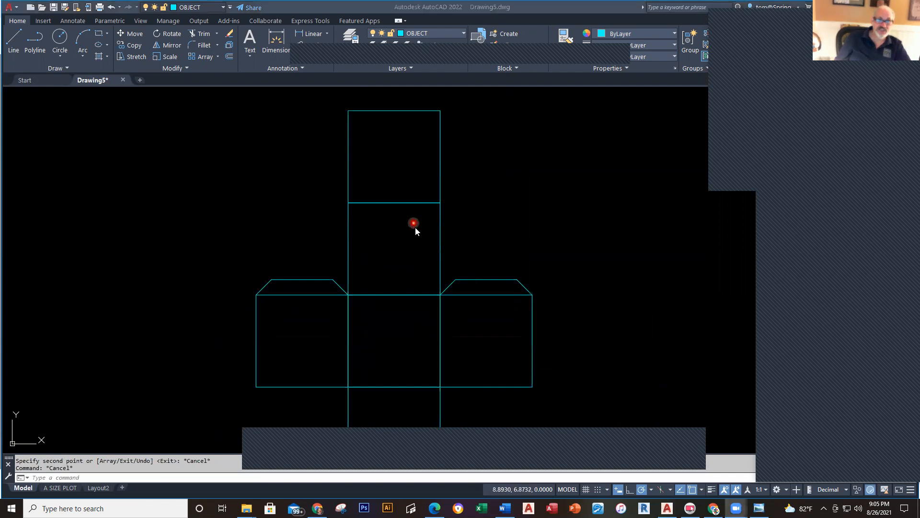
key(alt+Tab)
key(alt+Tab)
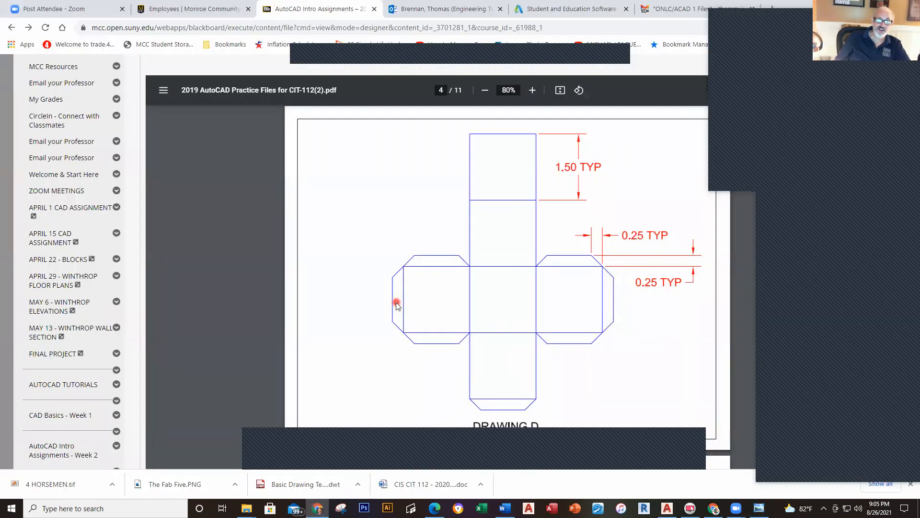
Step: Review the Drawing D reference, then return to AutoCAD and frame the net
key(alt+Tab)
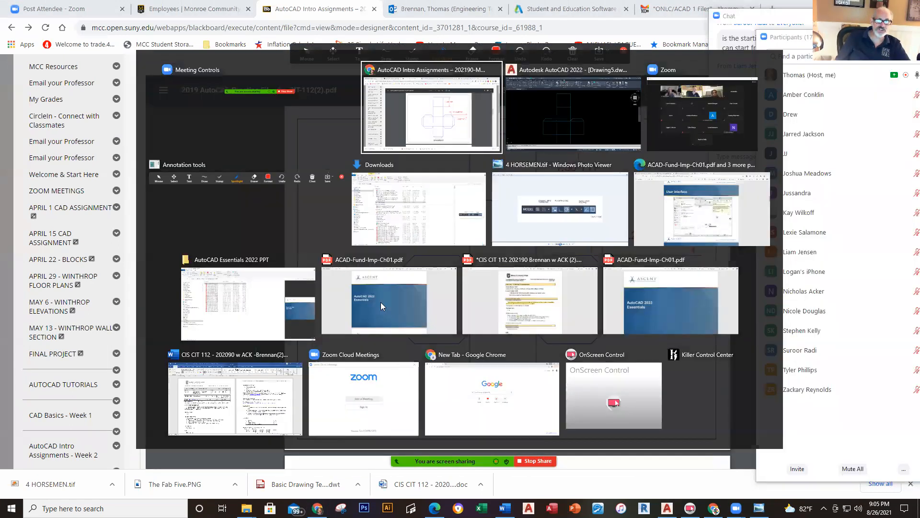
key(alt+Tab)
middle_drag(380, 301, 404, 243)
click(35, 38)
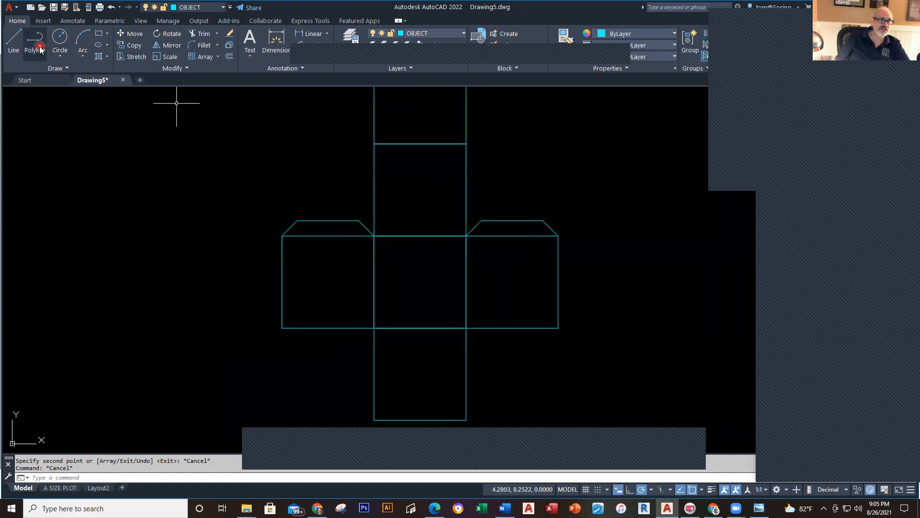
Step: Draw the left side tab: @-.25,.25 diagonal, 1-unit vertical edge, closing at the upper-left corner
click(282, 328)
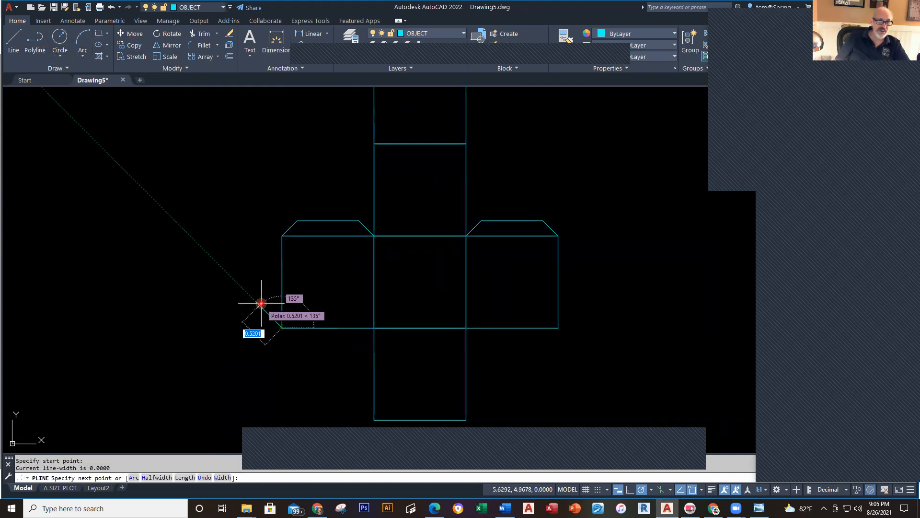
text(.)
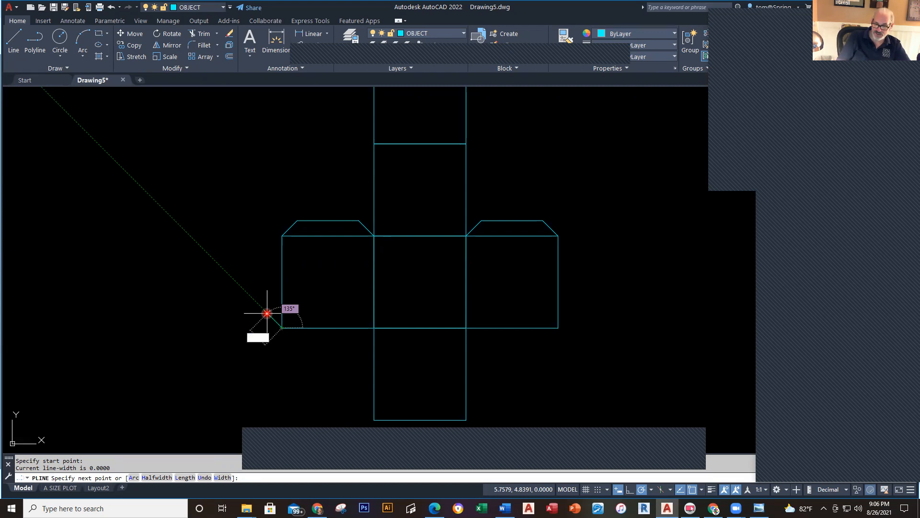
text(25)
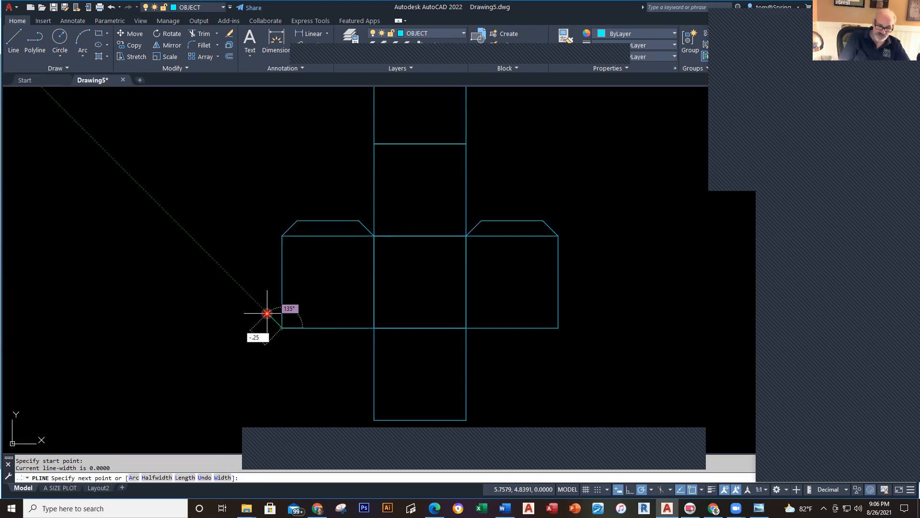
text(,)
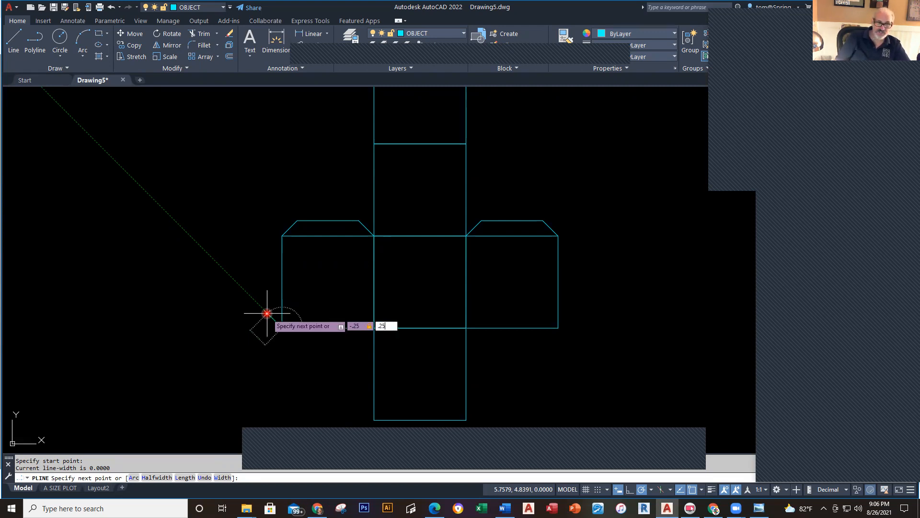
text(.25)
key(Return)
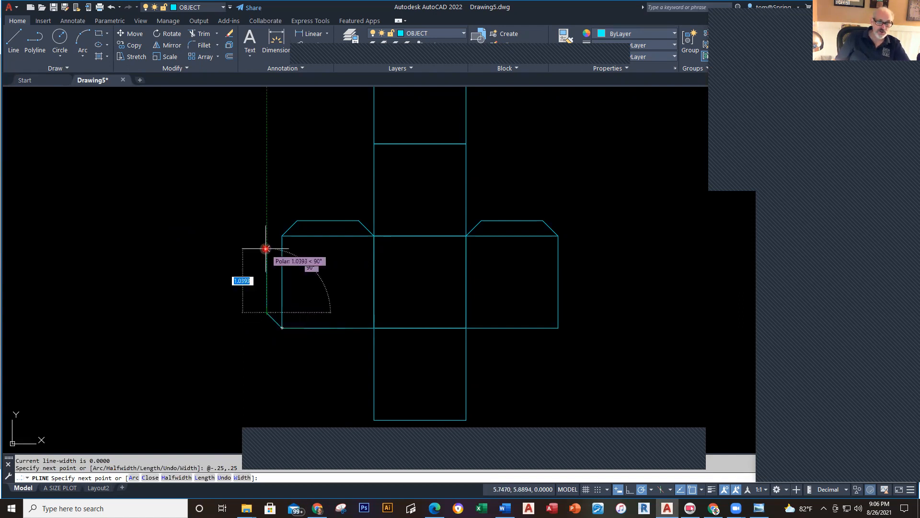
text(1)
key(Return)
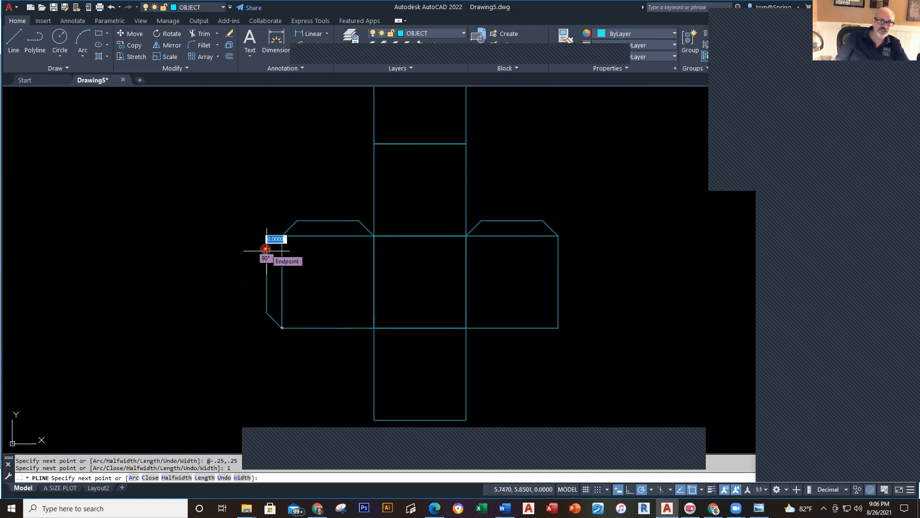
click(279, 238)
key(Escape)
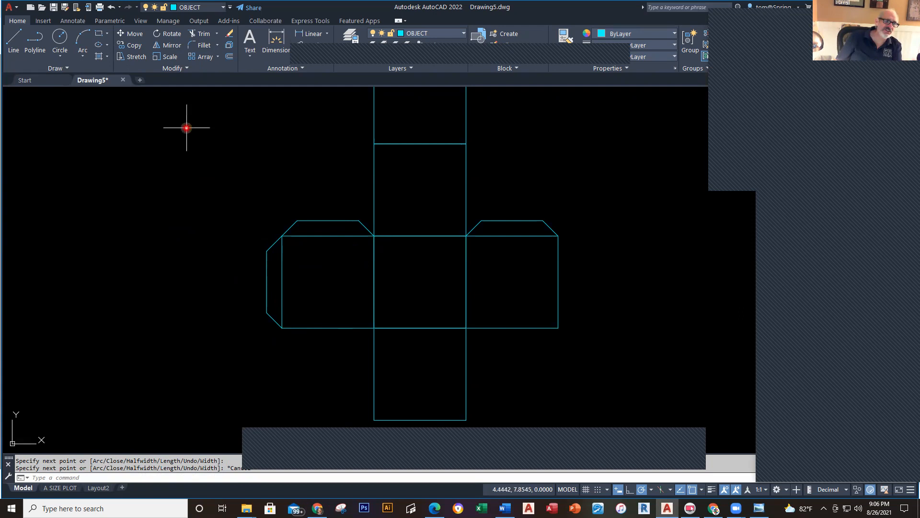
Step: Mirror the left side tab about the net's vertical centre line onto the right square
click(176, 50)
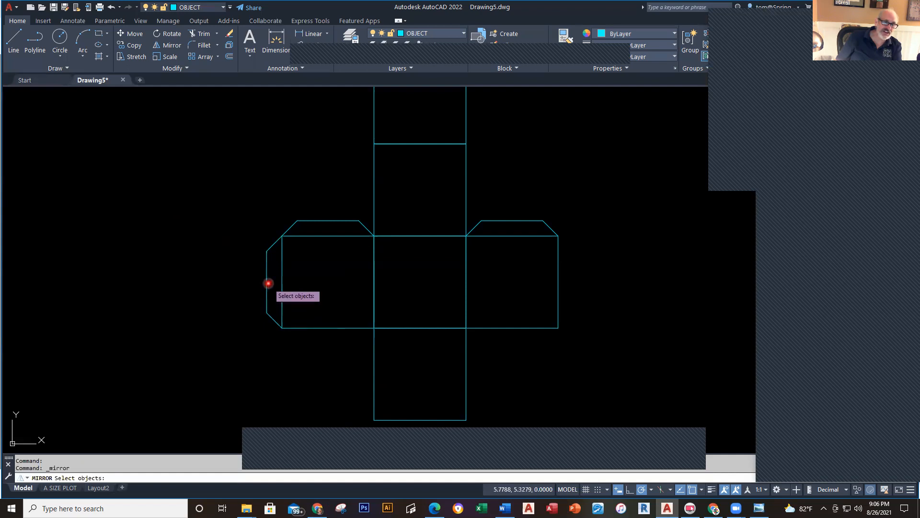
click(267, 284)
key(Return)
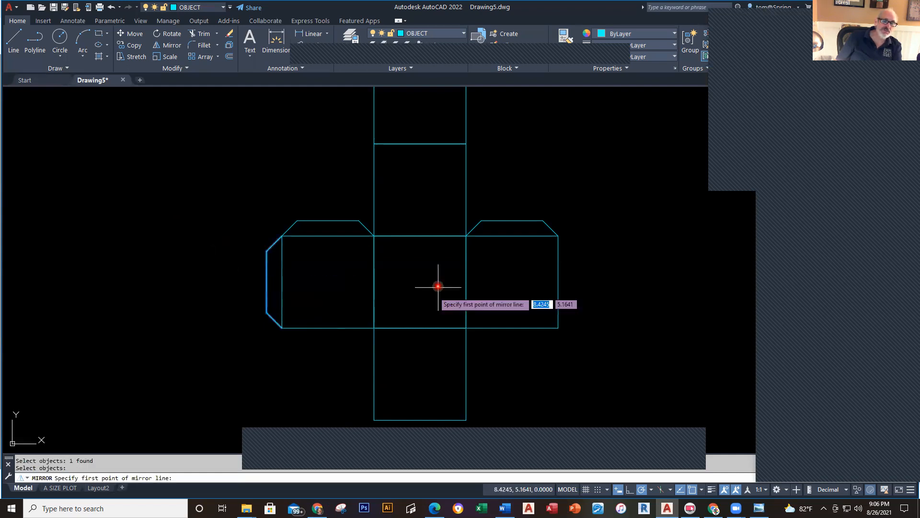
click(424, 236)
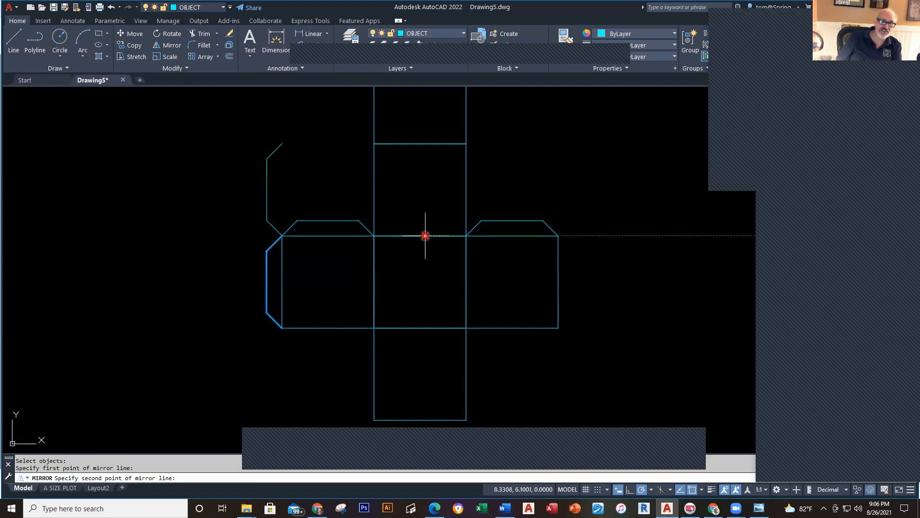
click(421, 291)
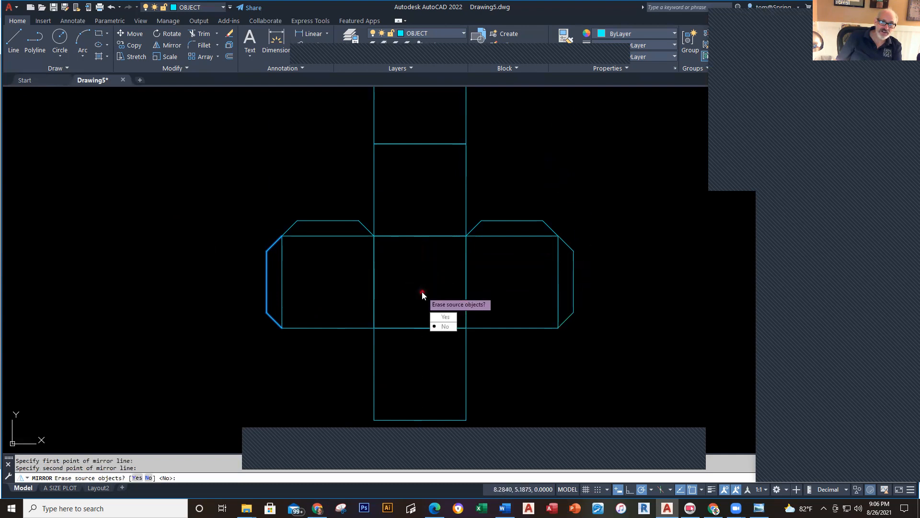
click(447, 329)
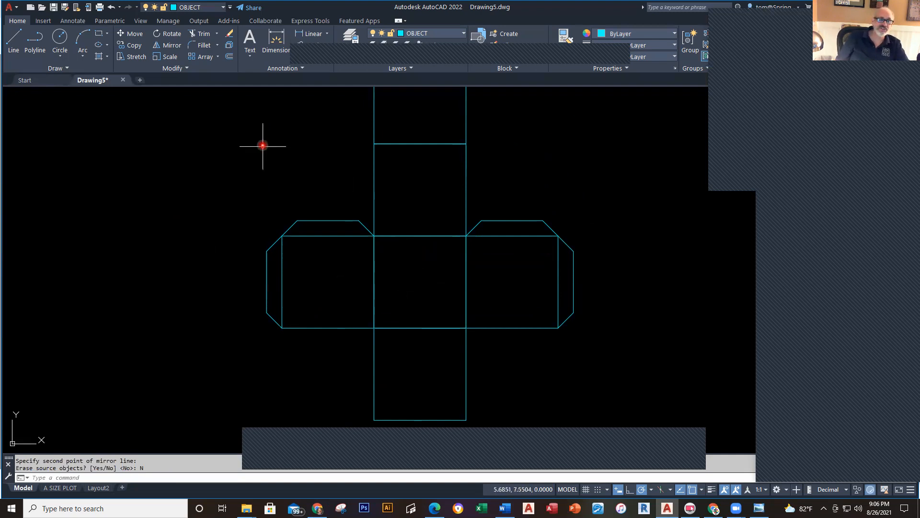
Step: Mirror both top tabs about a horizontal line to place tabs under the side squares
click(169, 47)
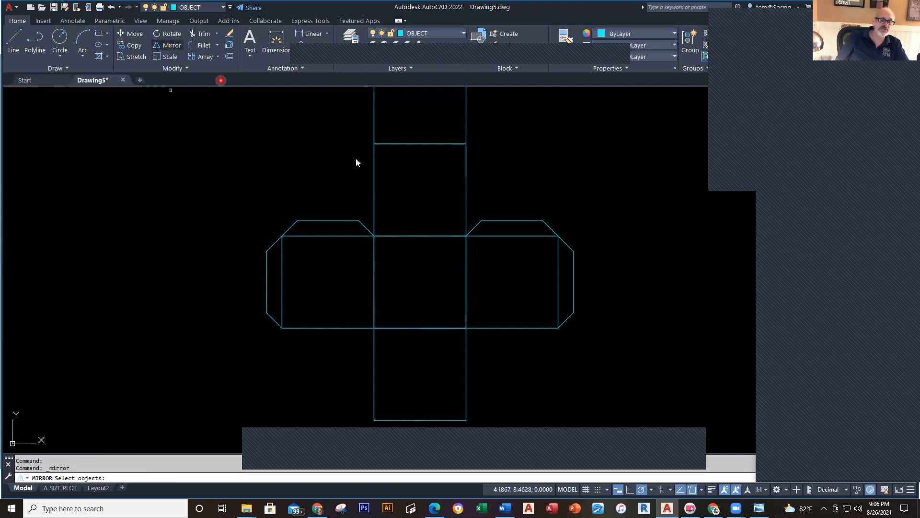
click(316, 221)
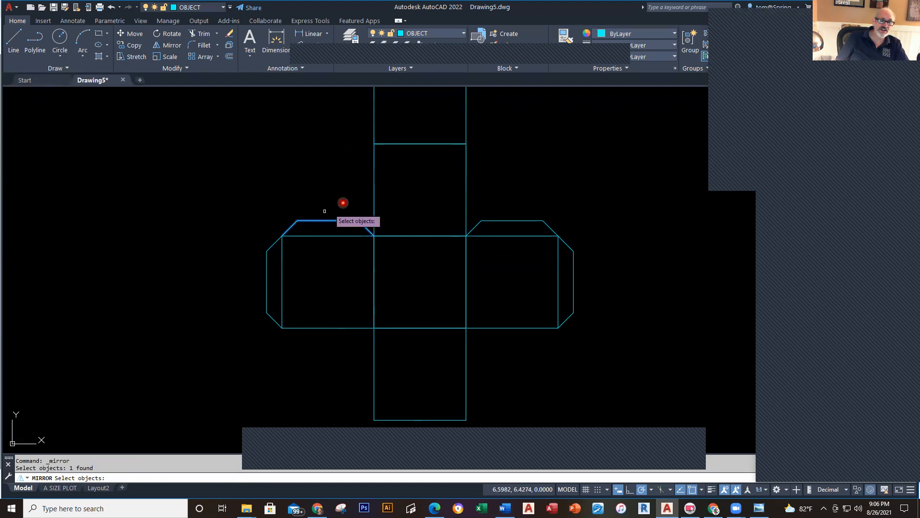
click(496, 220)
key(Return)
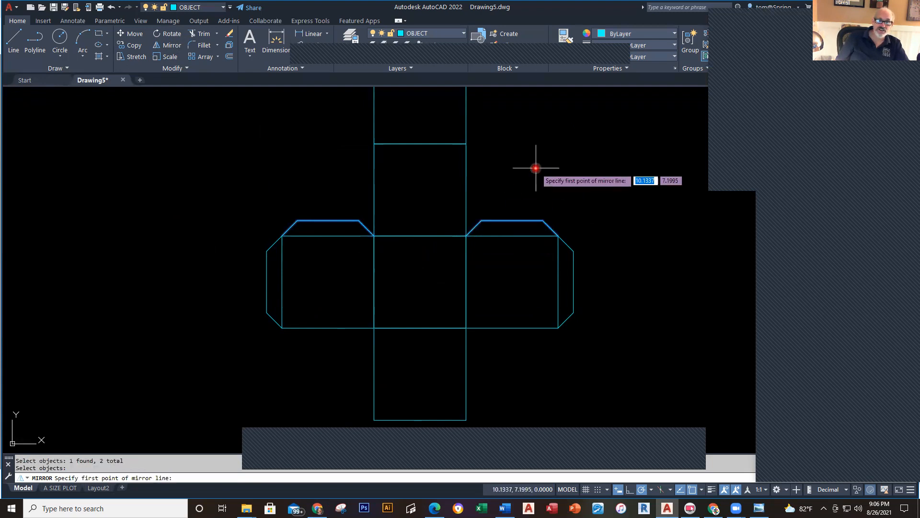
click(369, 279)
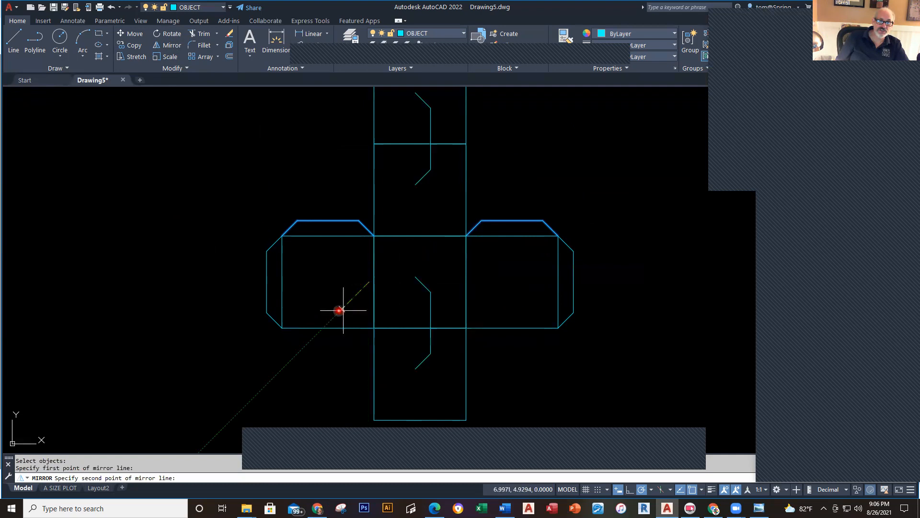
click(415, 284)
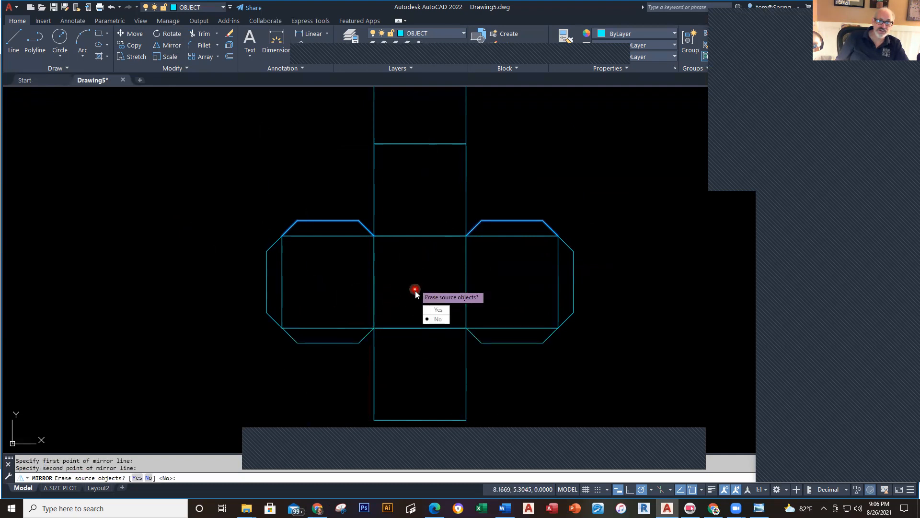
click(438, 319)
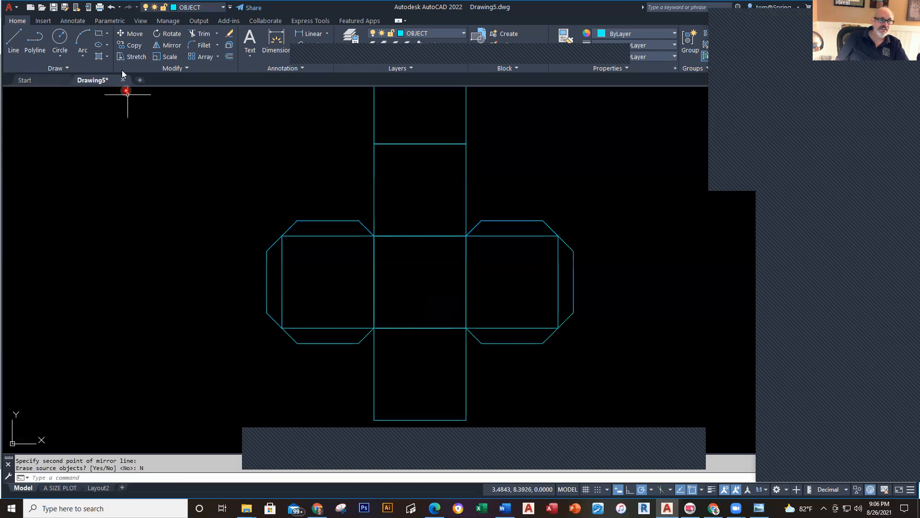
Step: Copy a lower tab to sit below the bottom square and centre the whole net
click(135, 47)
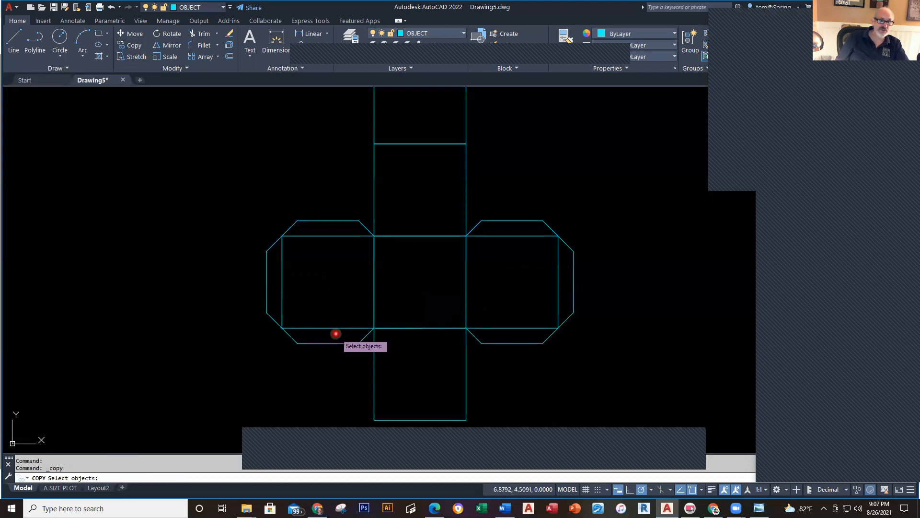
click(327, 341)
key(Return)
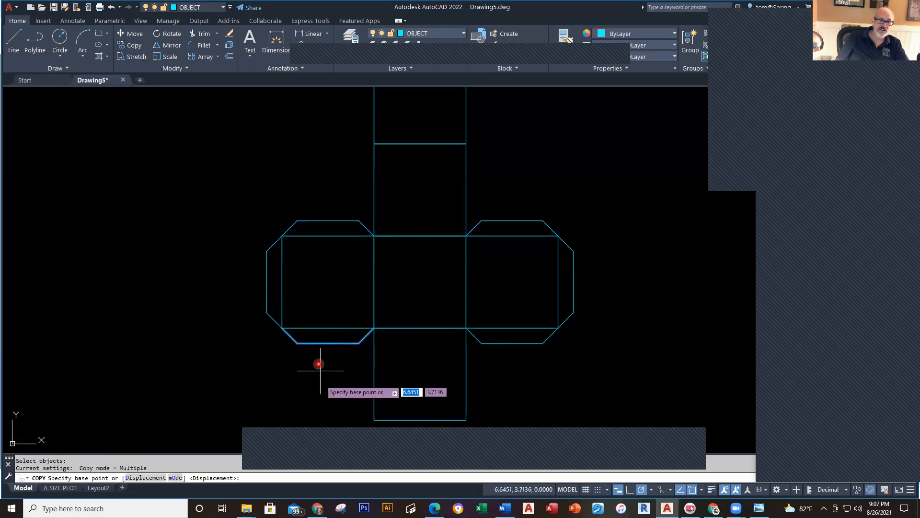
click(283, 328)
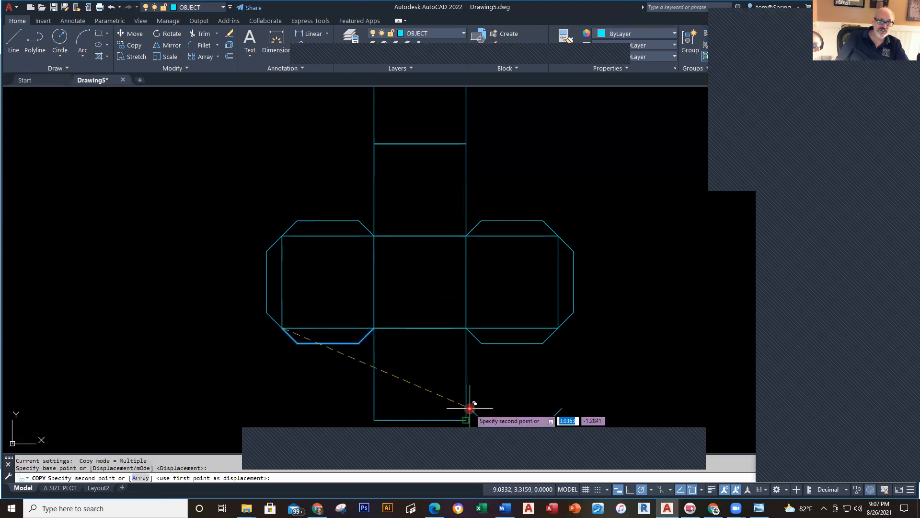
click(370, 421)
key(Escape)
key(Escape)
scroll(612, 378, down, 2)
middle_drag(612, 378, 521, 380)
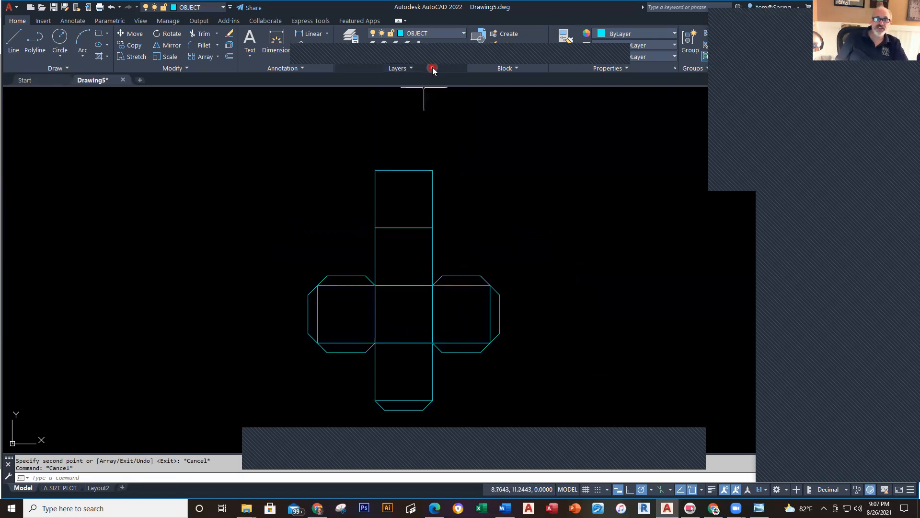
Step: On the DIMENSIONS layer, dimension the top square's right edge as 1.50, then compare with the reference
click(465, 36)
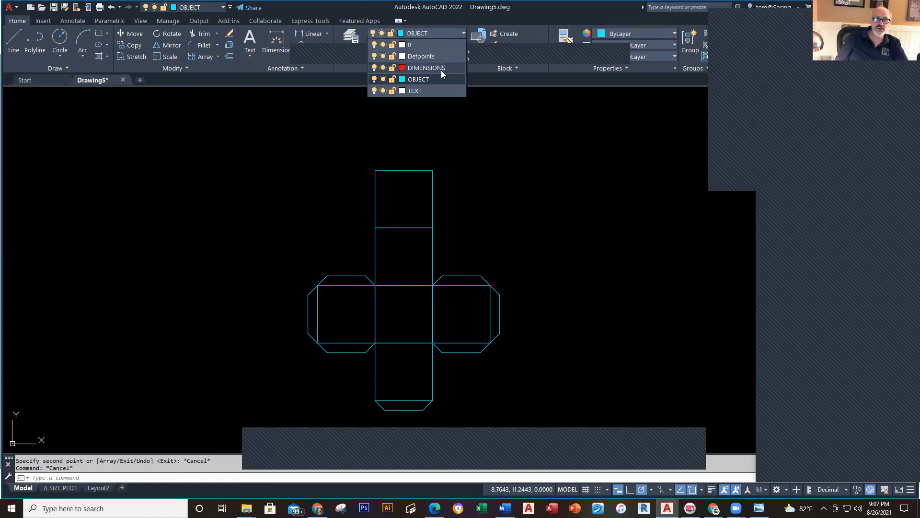
click(441, 70)
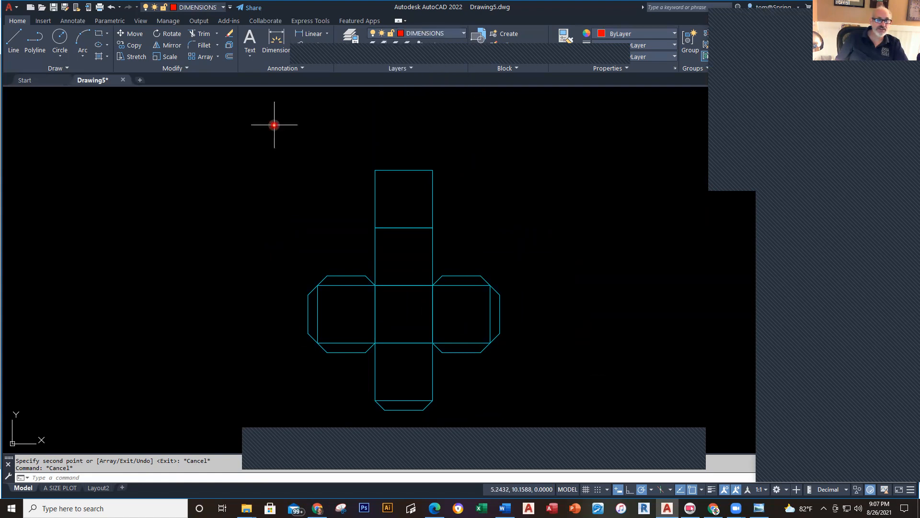
click(319, 36)
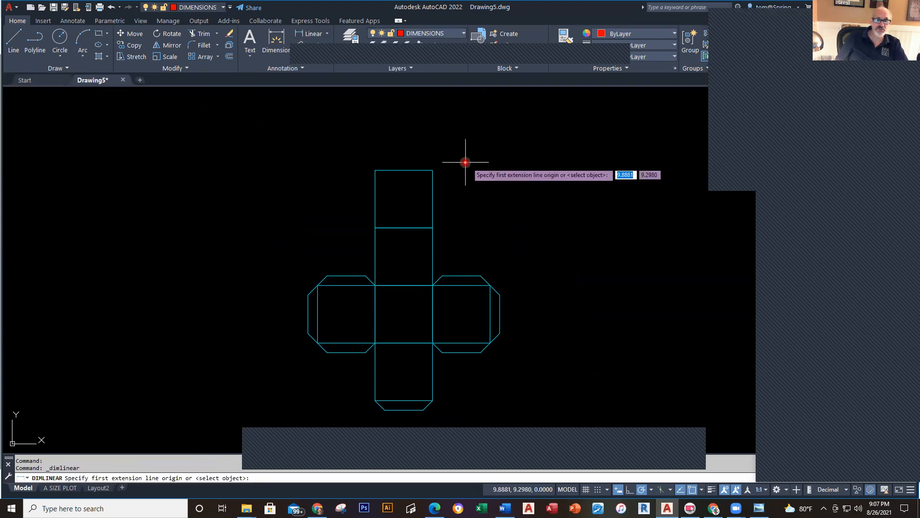
click(433, 170)
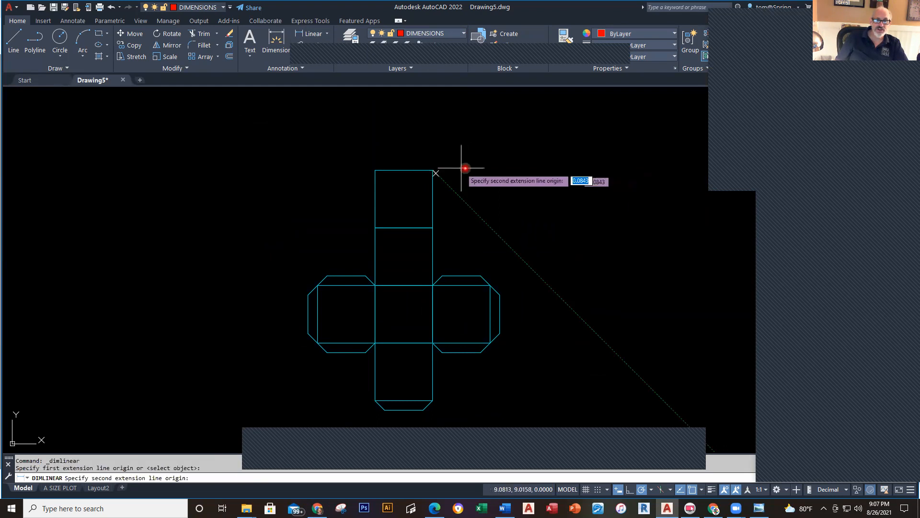
click(433, 228)
click(471, 216)
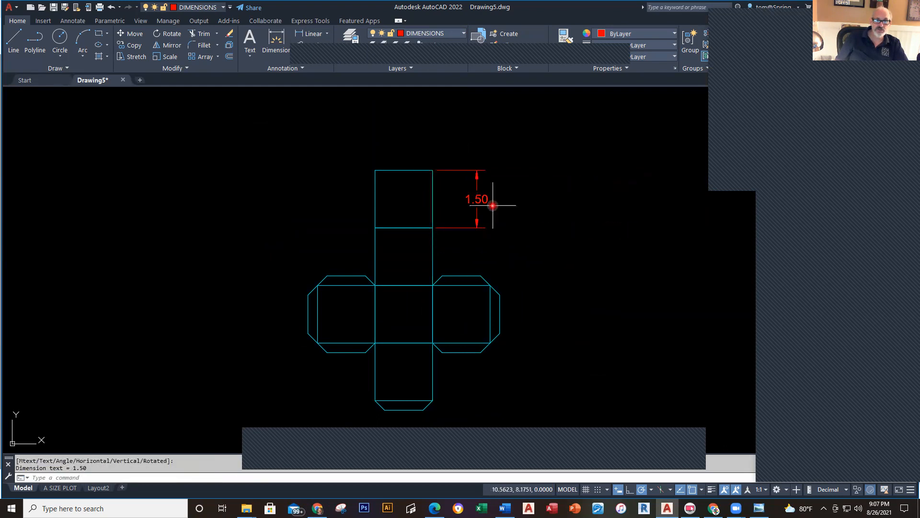
key(alt+Tab)
key(alt+Tab)
key(Tab)
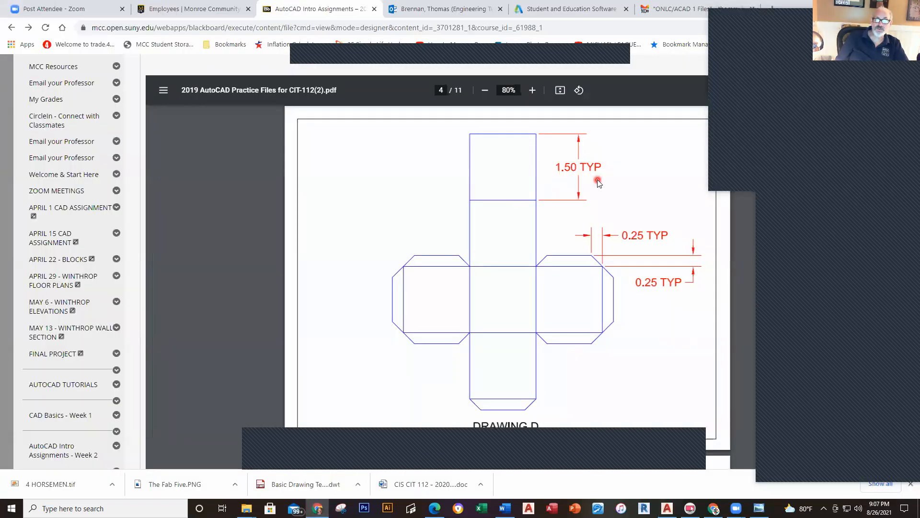
key(alt+Tab)
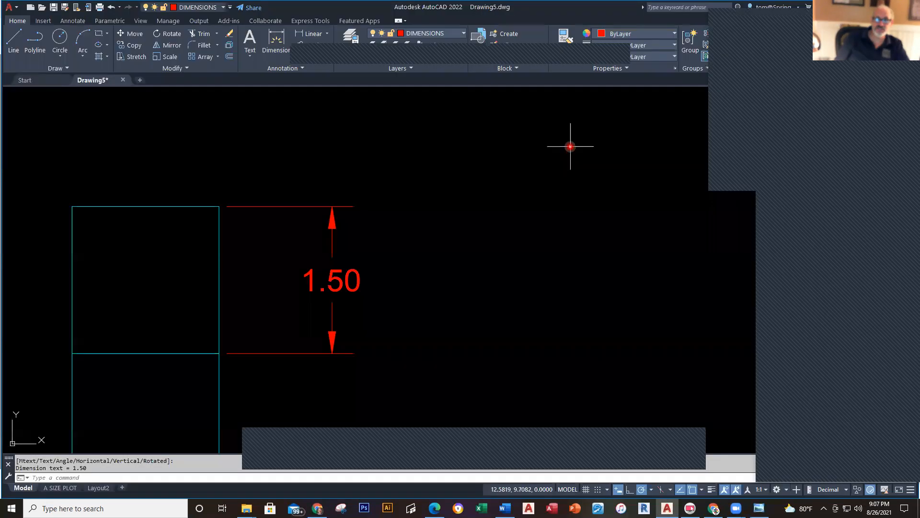
Step: Append TYP. to the top square's dimension so it reads 1.50 TYP
click(356, 285)
double_click(363, 291)
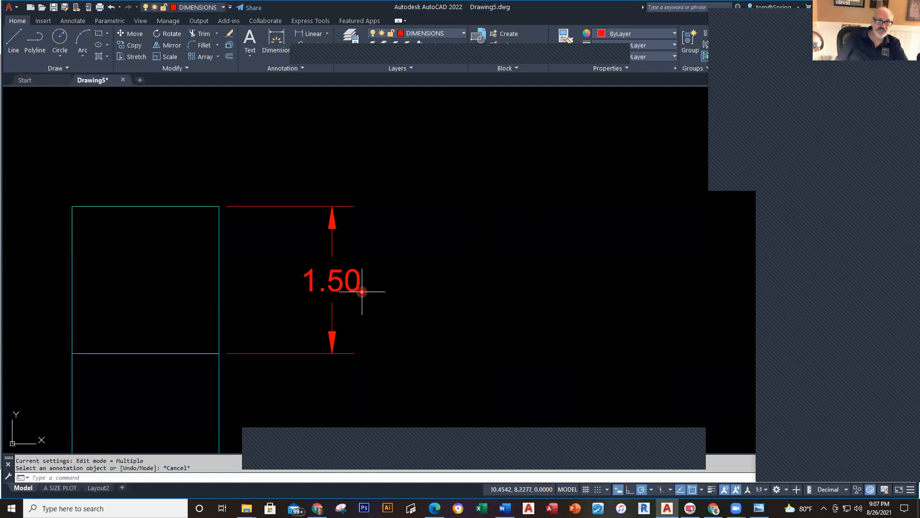
click(360, 283)
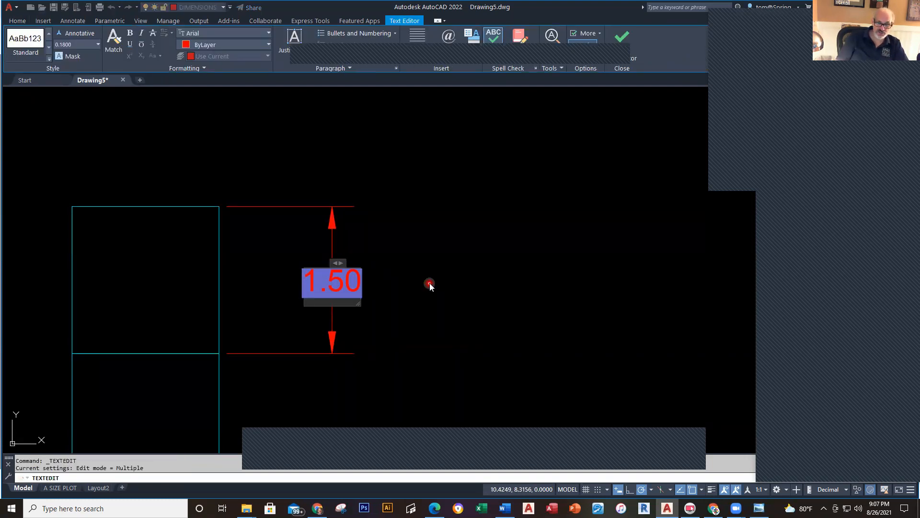
scroll(430, 286, up, 2)
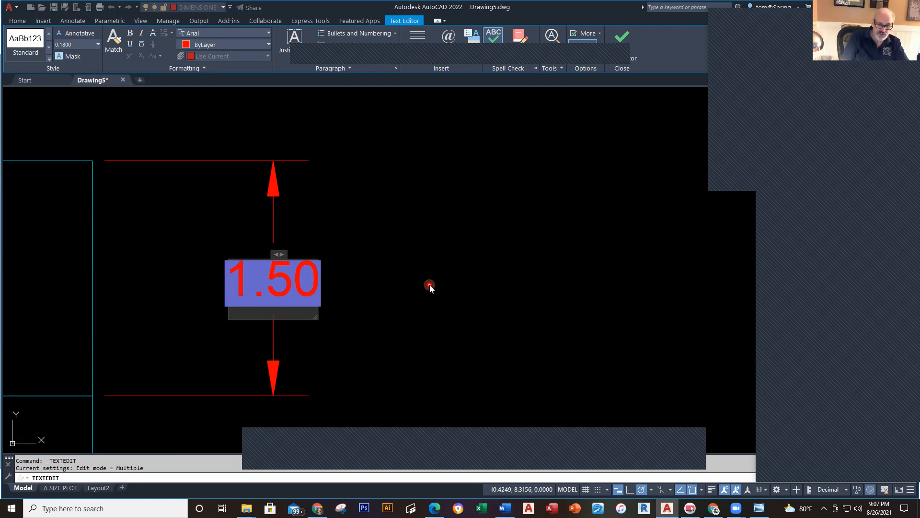
text(TYP)
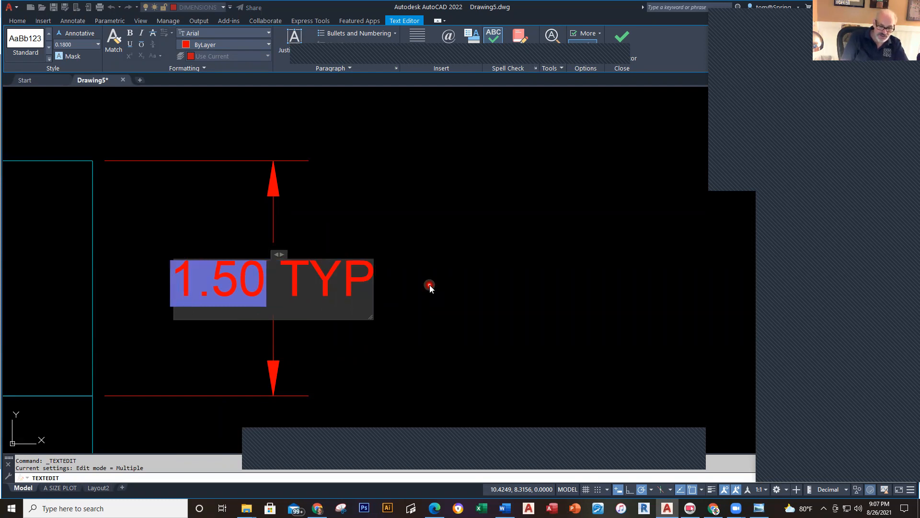
text(.)
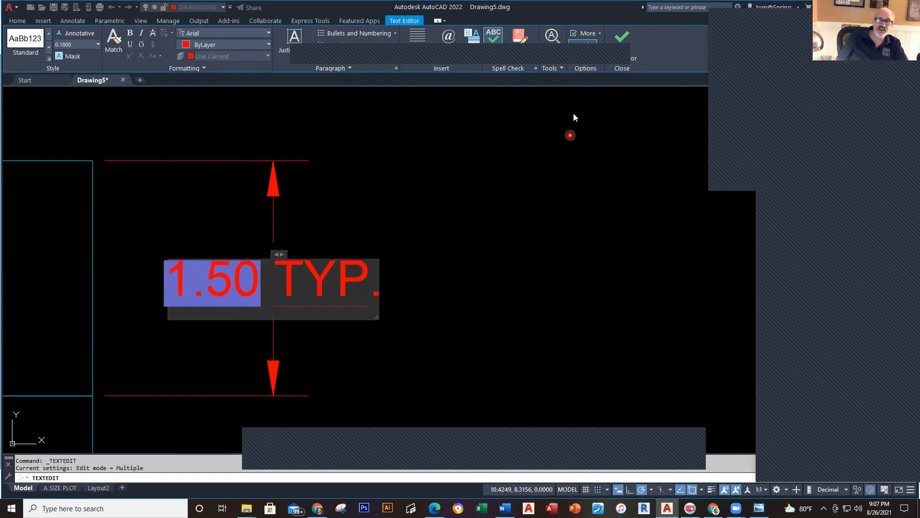
click(622, 37)
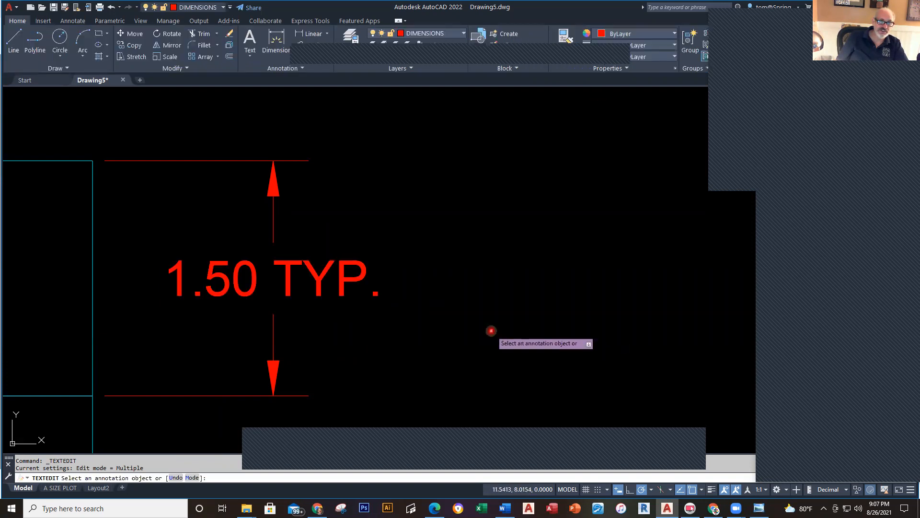
scroll(484, 331, down, 5)
middle_drag(475, 383, 428, 266)
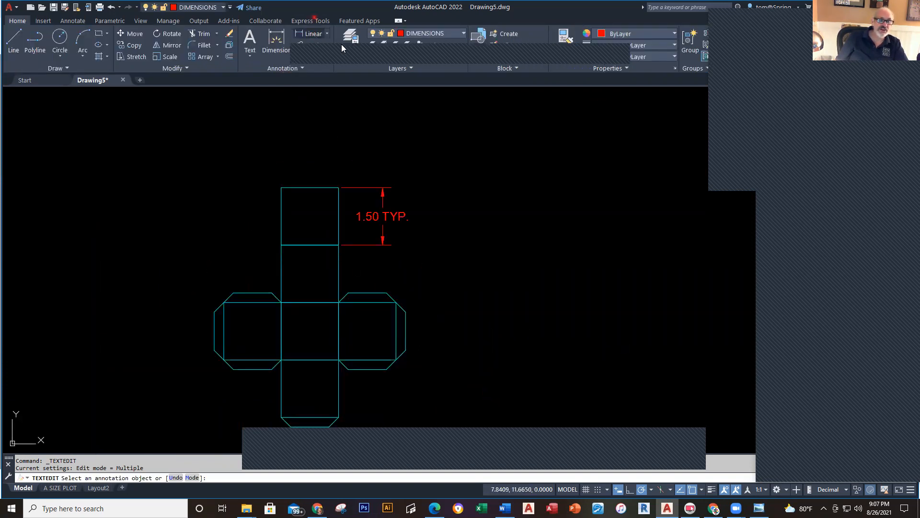
Step: Add a vertical 0.25 linear dimension across the right tab's chamfer
scroll(386, 287, up, 4)
click(386, 299)
click(391, 302)
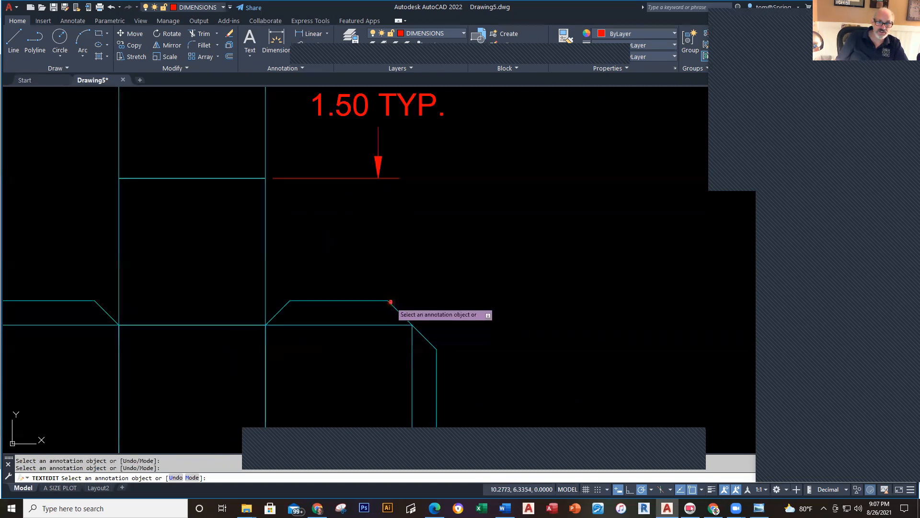
key(Escape)
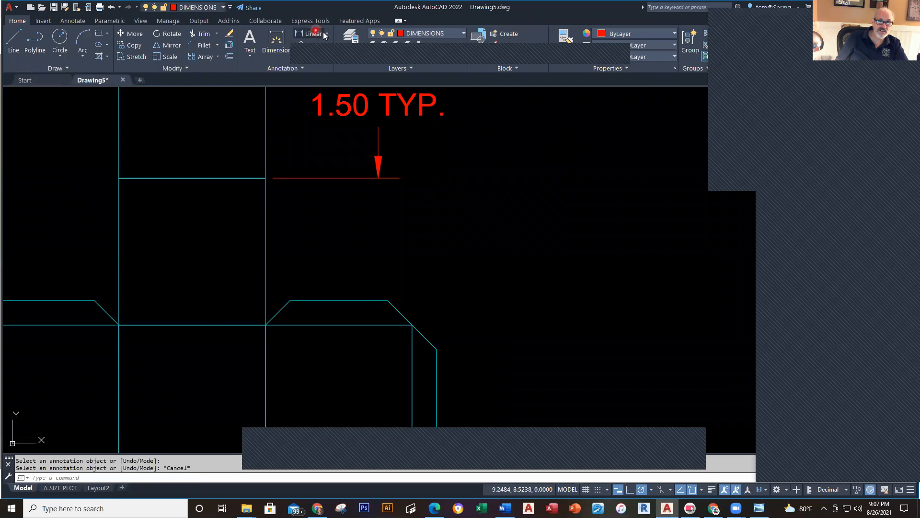
click(313, 34)
click(387, 300)
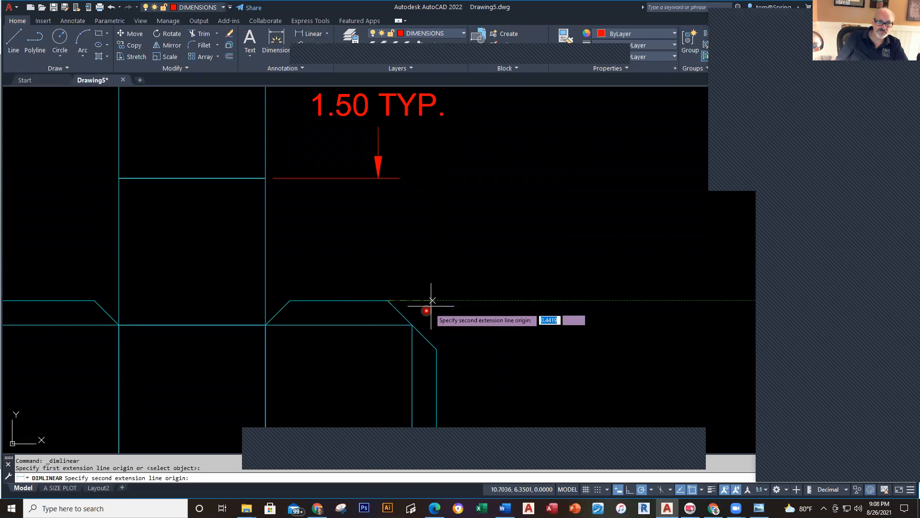
click(411, 324)
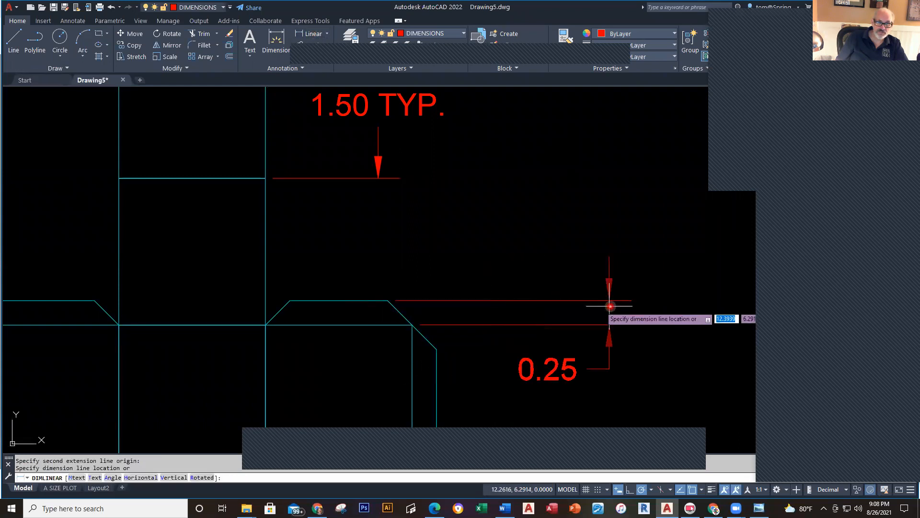
click(606, 302)
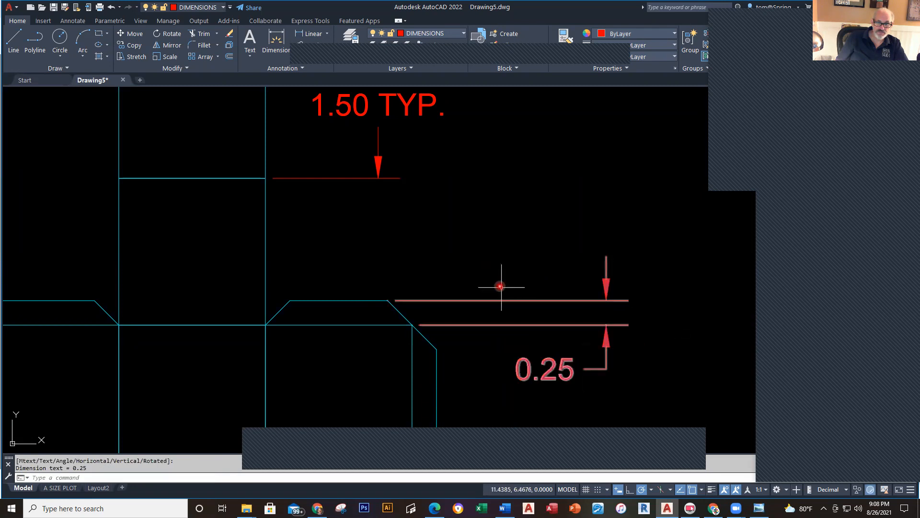
Step: Add a horizontal 0.25 chamfer dimension above the tab and open its text for editing
right_click(445, 234)
click(517, 240)
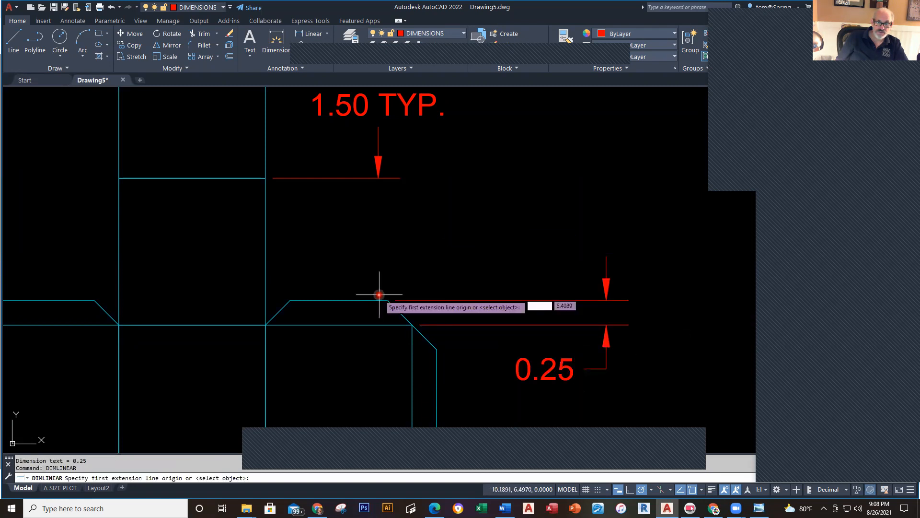
click(387, 301)
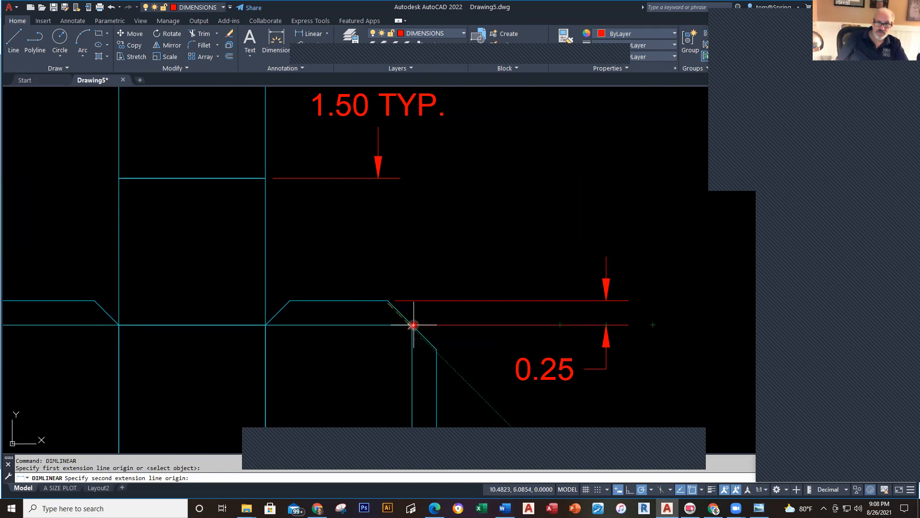
key(Escape)
right_click(419, 274)
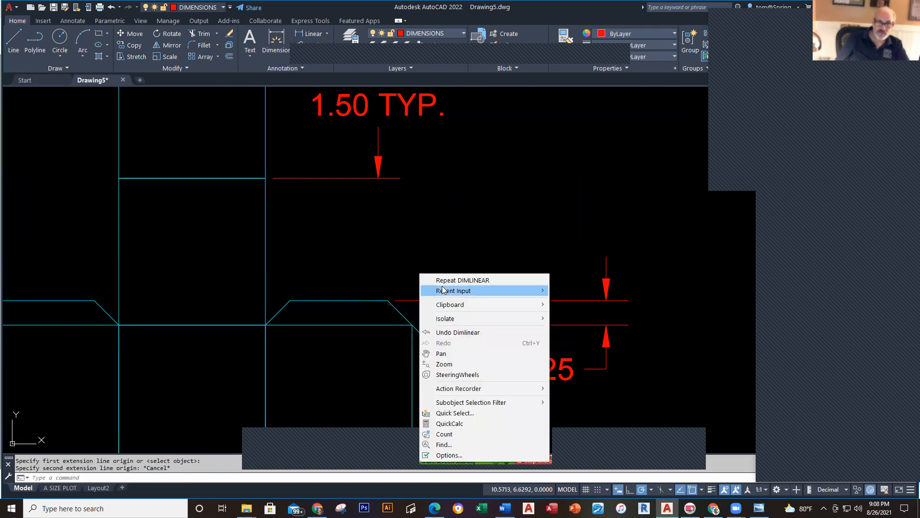
click(444, 278)
click(388, 301)
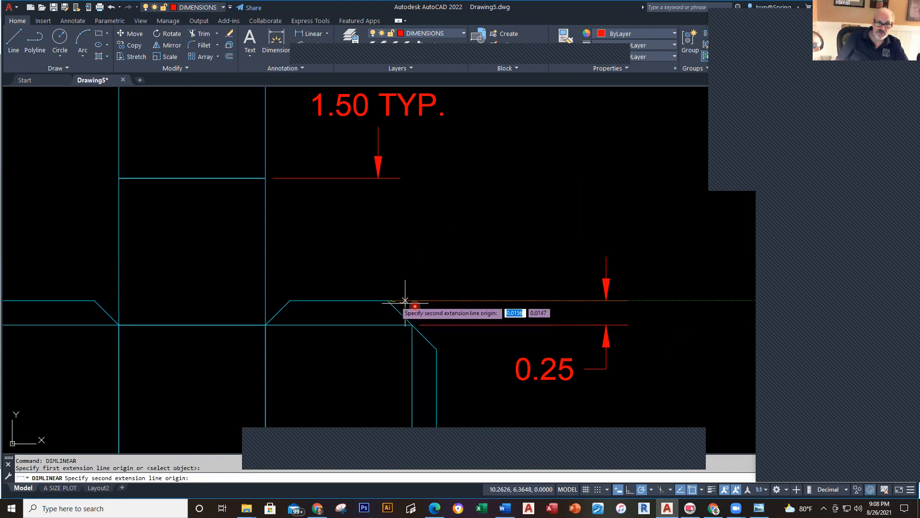
click(413, 325)
click(522, 250)
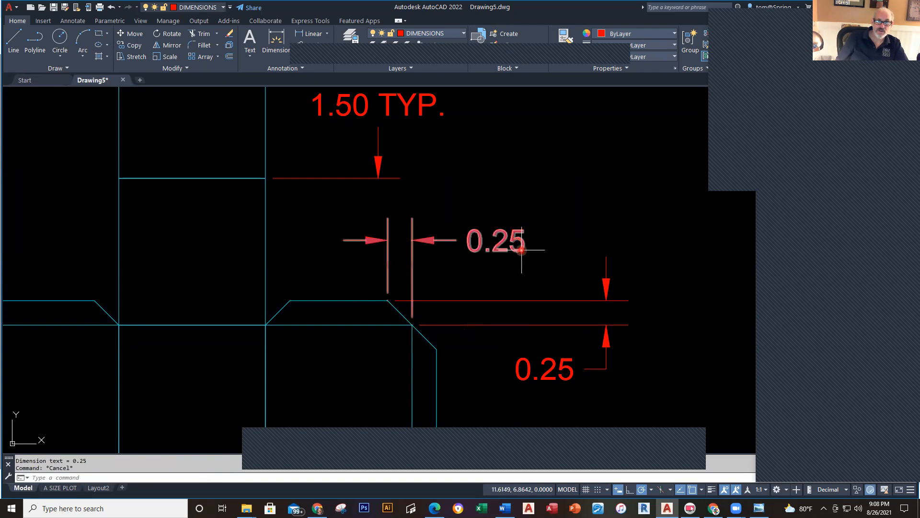
click(522, 250)
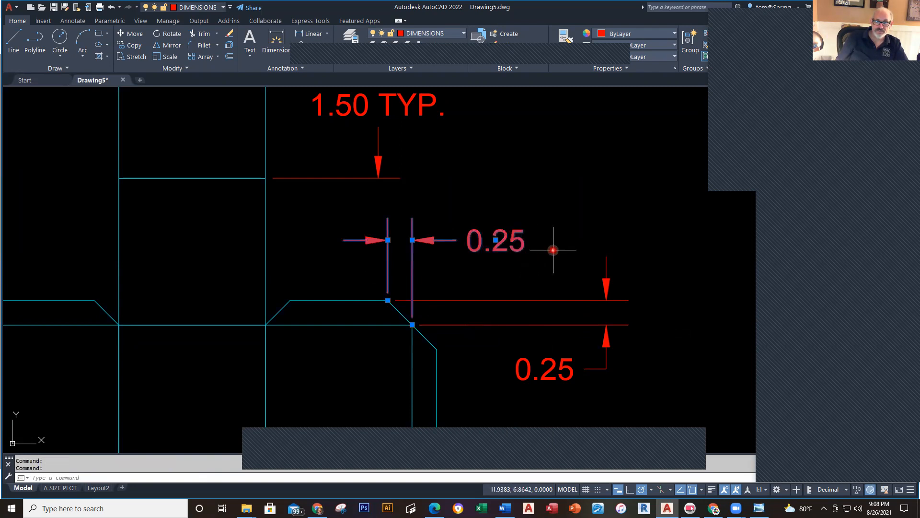
key(Escape)
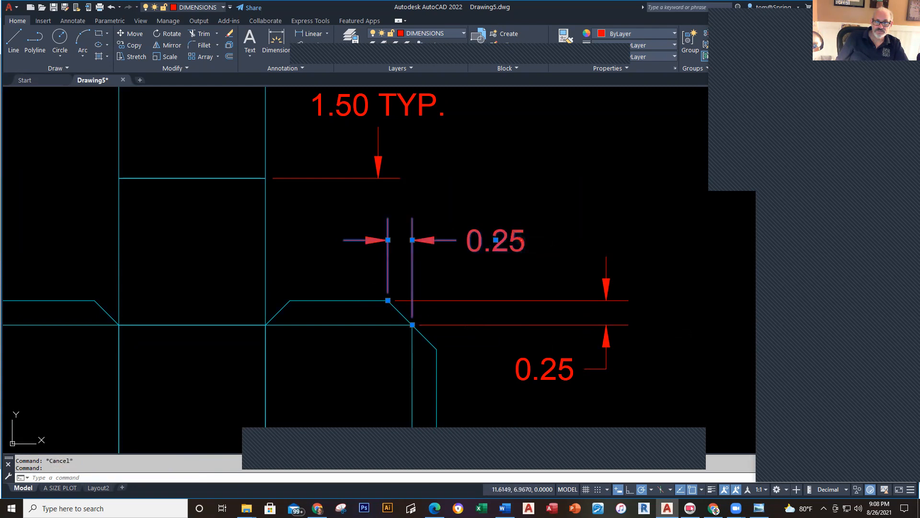
double_click(522, 240)
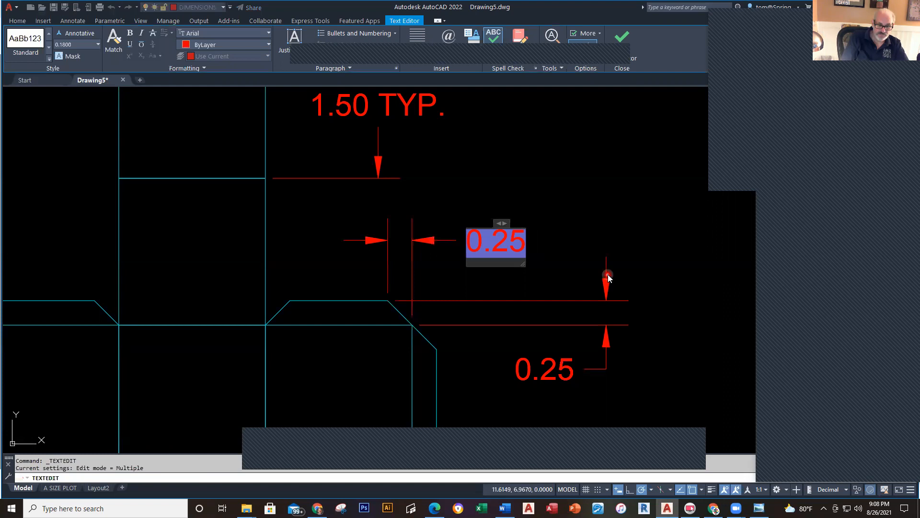
Step: Append TYP. to the horizontal and vertical chamfer dimensions so both read 0.25 TYP
text(TYP.)
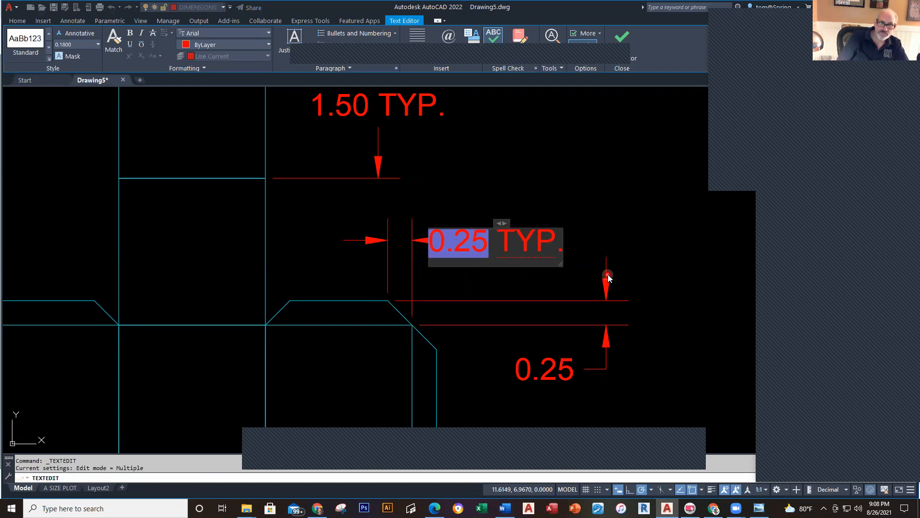
click(606, 207)
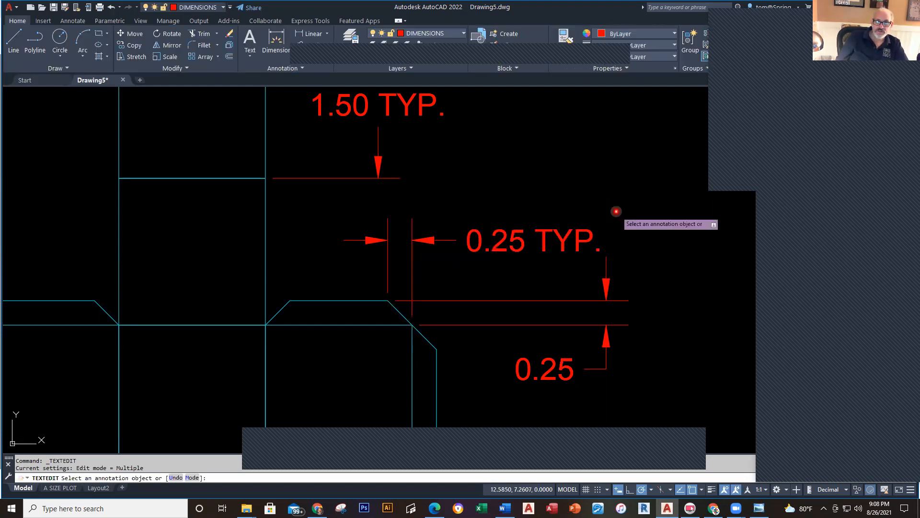
key(Escape)
click(564, 380)
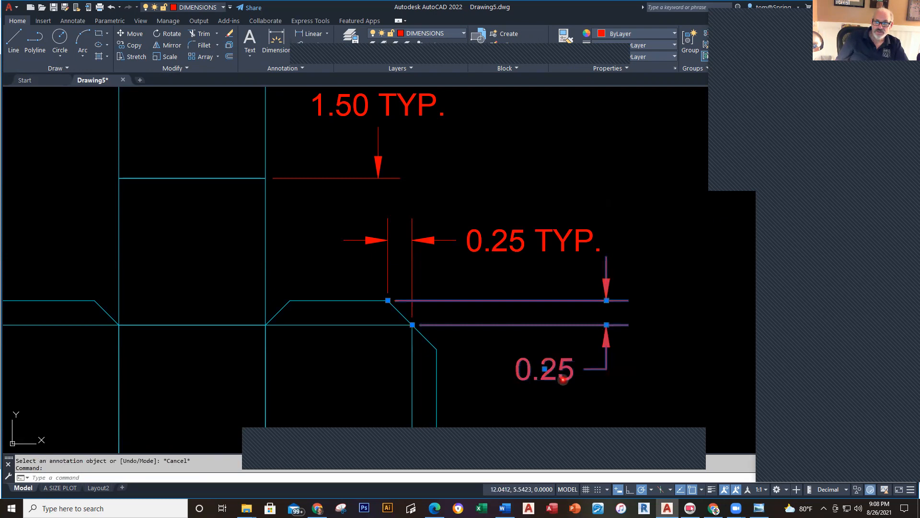
double_click(564, 380)
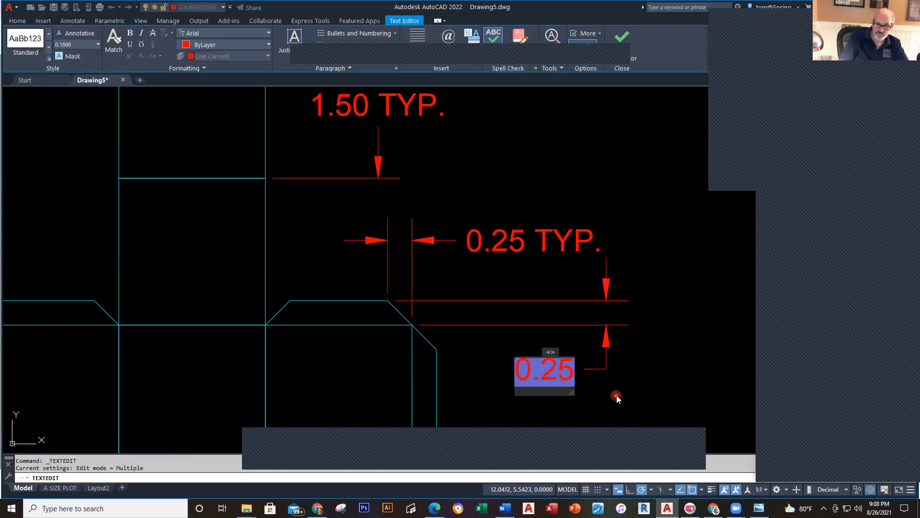
text(TYP.)
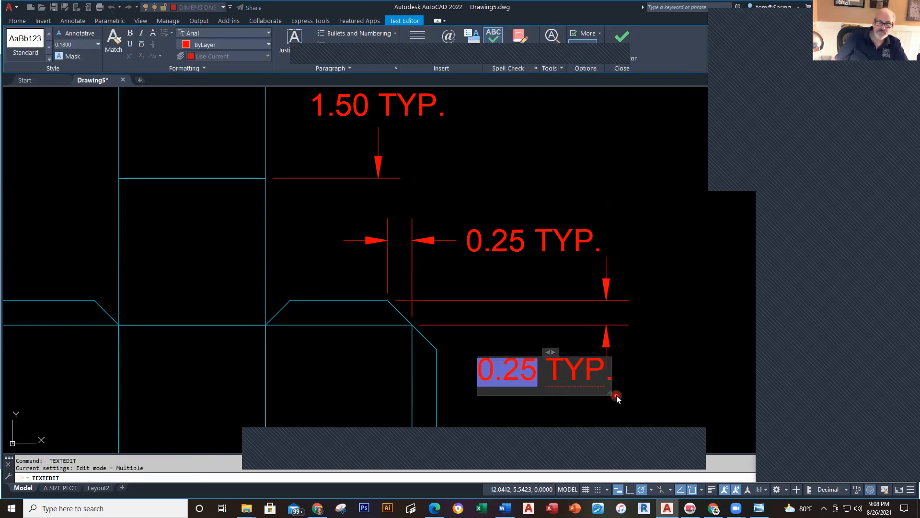
click(637, 330)
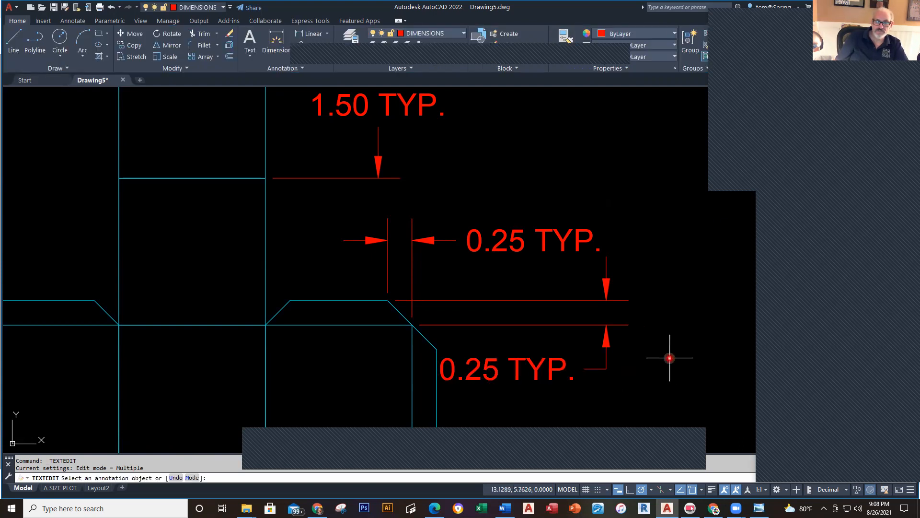
key(Escape)
scroll(669, 358, down, 2)
Step: Shift the lower 0.25 TYP. dimension right and move only its text beside it
middle_drag(669, 358, 638, 301)
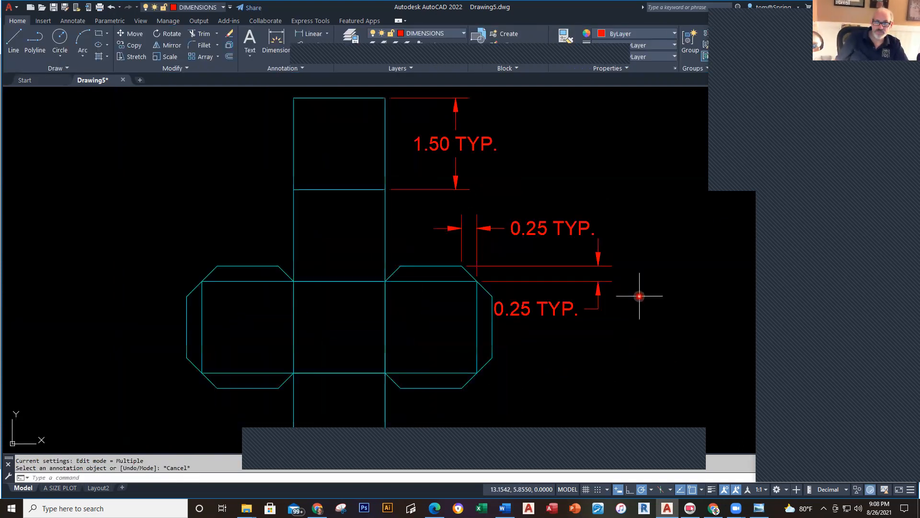
click(552, 305)
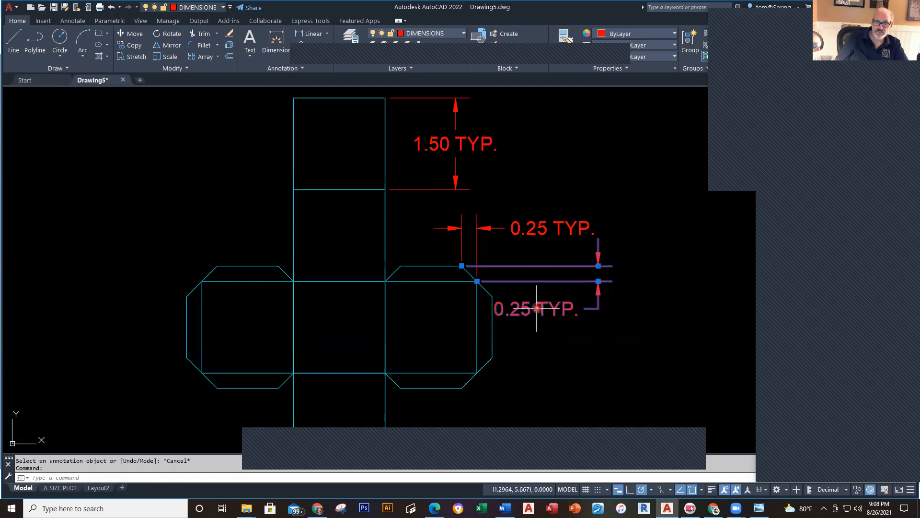
click(536, 309)
click(579, 333)
key(Escape)
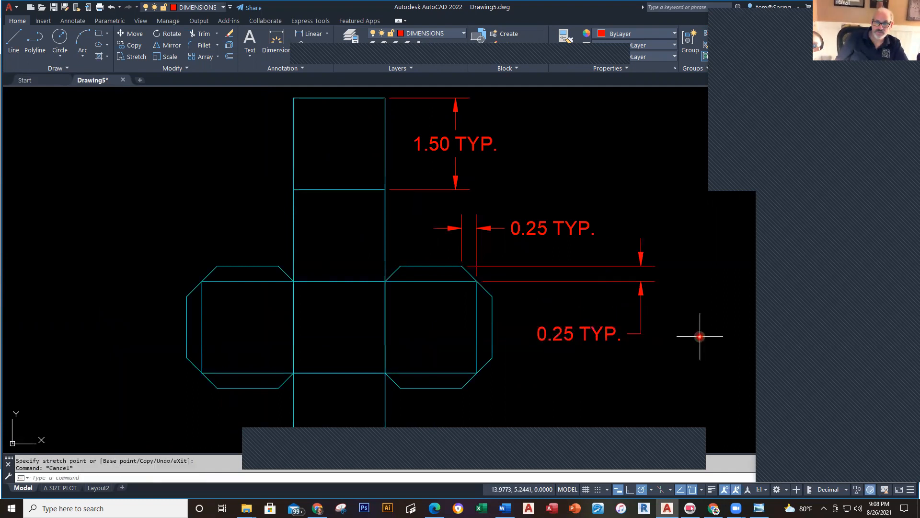
click(566, 332)
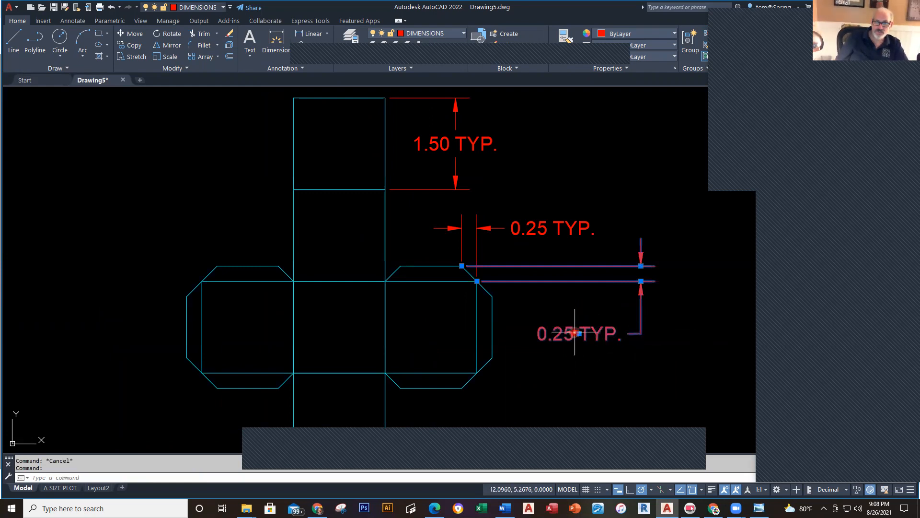
mouse_move(579, 334)
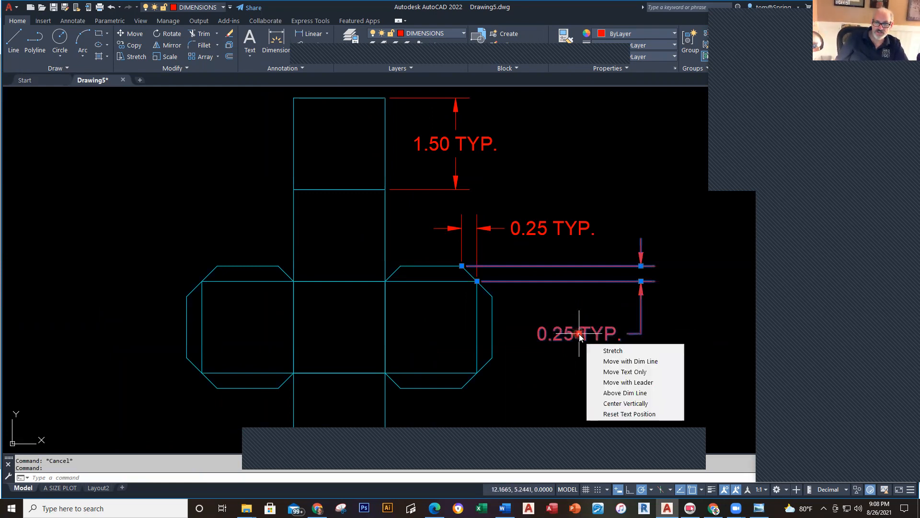
click(625, 372)
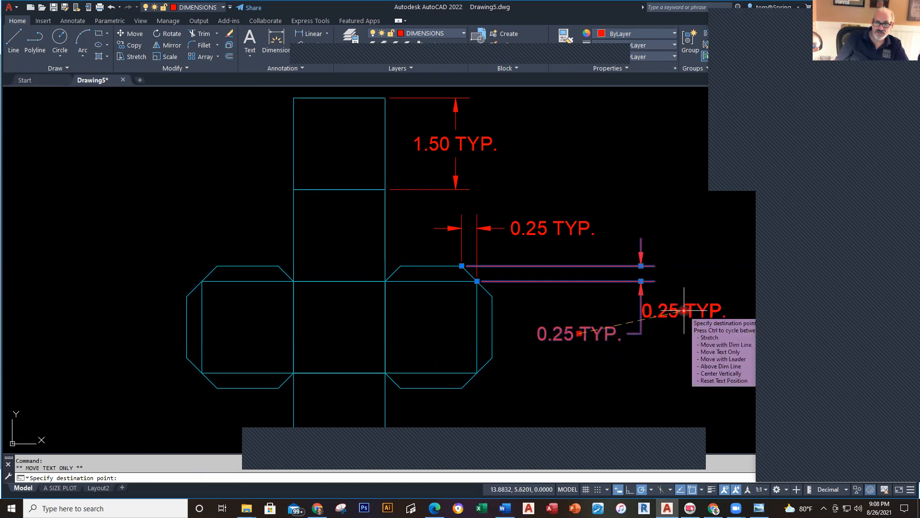
click(694, 313)
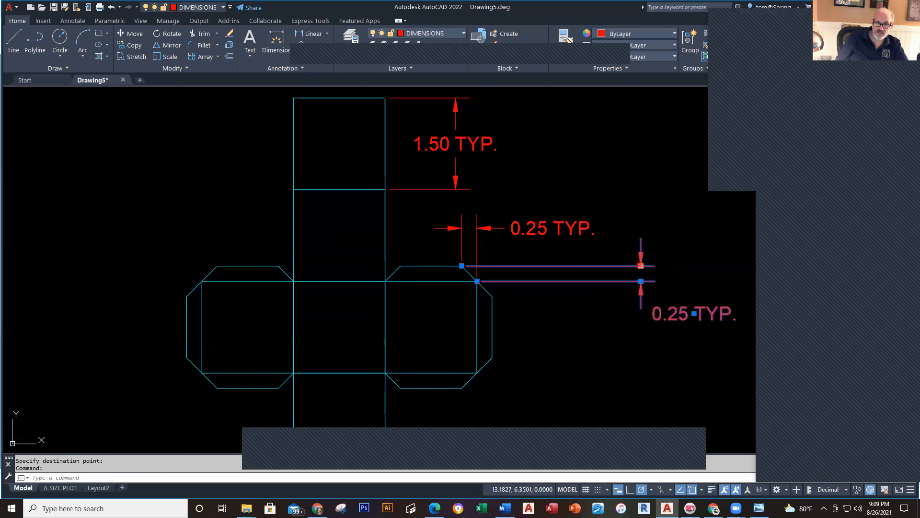
Step: Shorten the dimension line and bring the 0.25 TYP. text back close to the tab
click(640, 265)
key(Escape)
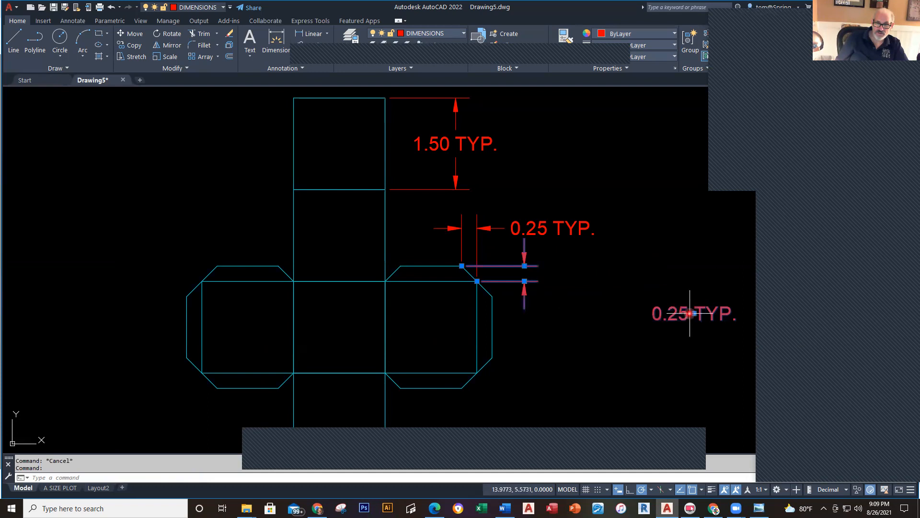
click(691, 313)
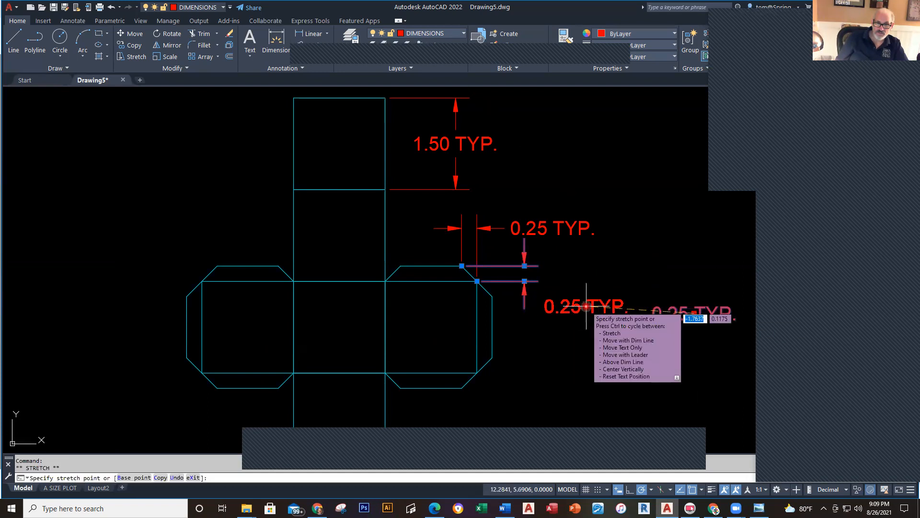
click(586, 306)
key(Escape)
key(Escape)
scroll(605, 376, down, 2)
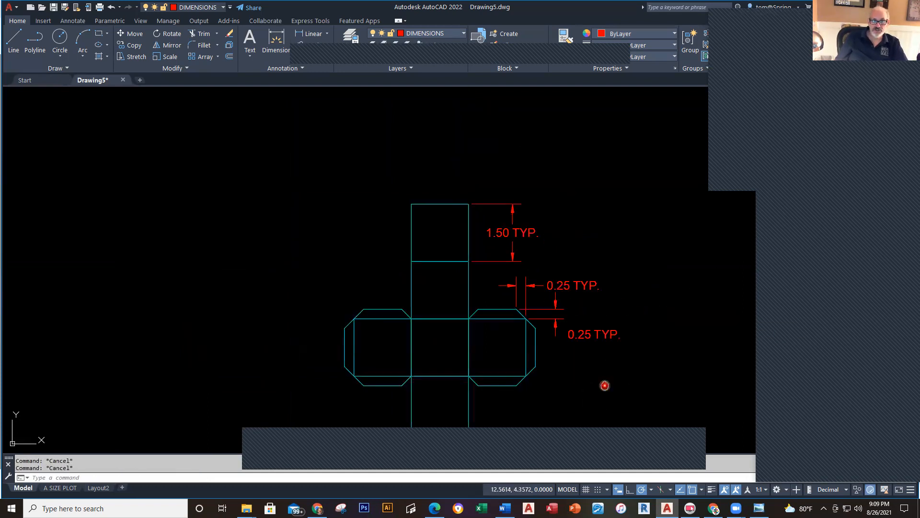
scroll(574, 340, down, 1)
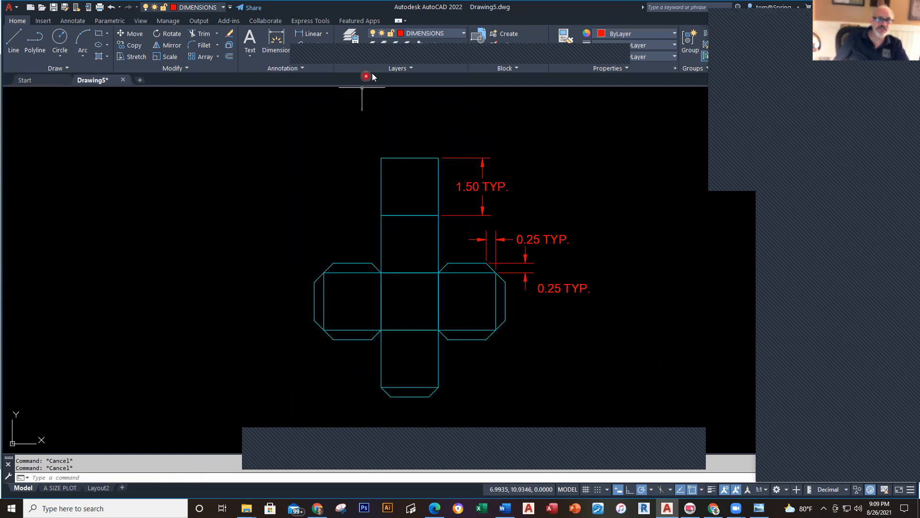
Step: On the TEXT layer, place a multiline text label reading 'DRAWING D' in a box below the net
click(464, 36)
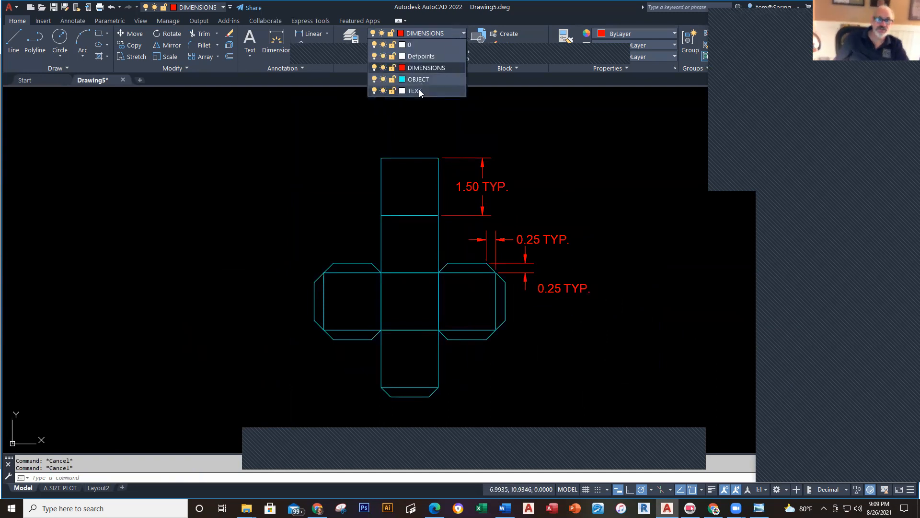
click(419, 89)
click(248, 57)
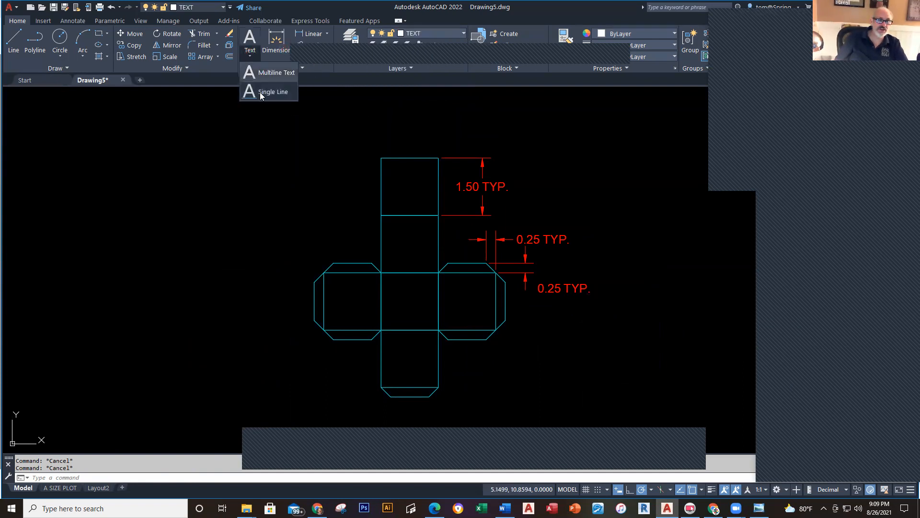
click(261, 72)
middle_drag(470, 407, 477, 344)
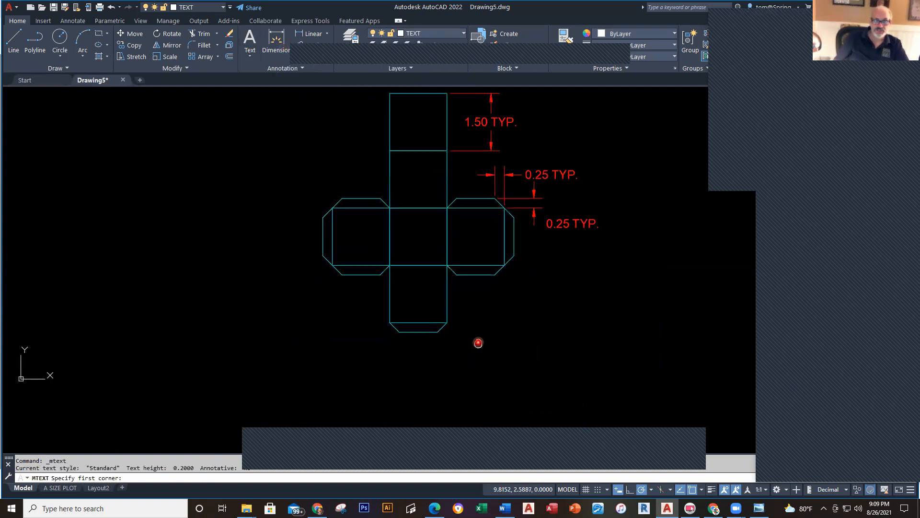
click(386, 356)
click(518, 395)
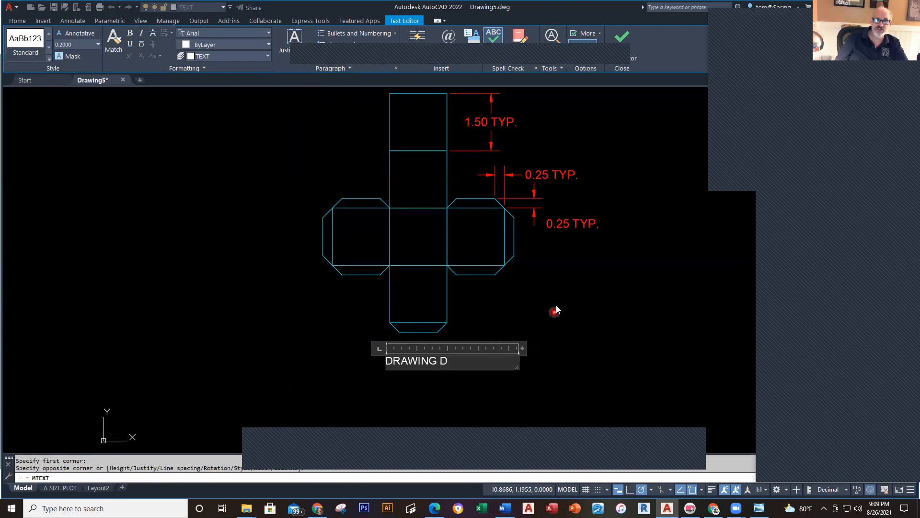
click(623, 45)
scroll(520, 374, down, 2)
scroll(467, 370, up, 2)
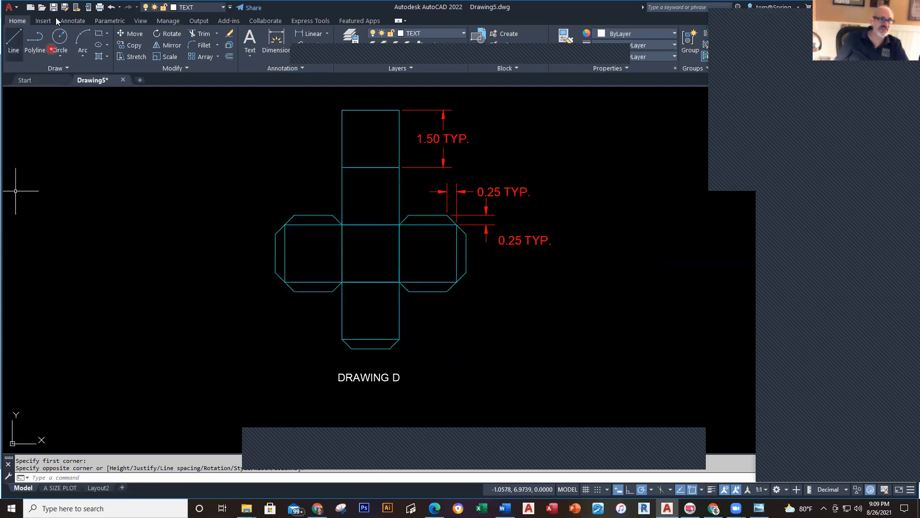
Step: Save the drawing to the Desktop as 'DRAWING D' in DWG format
click(68, 8)
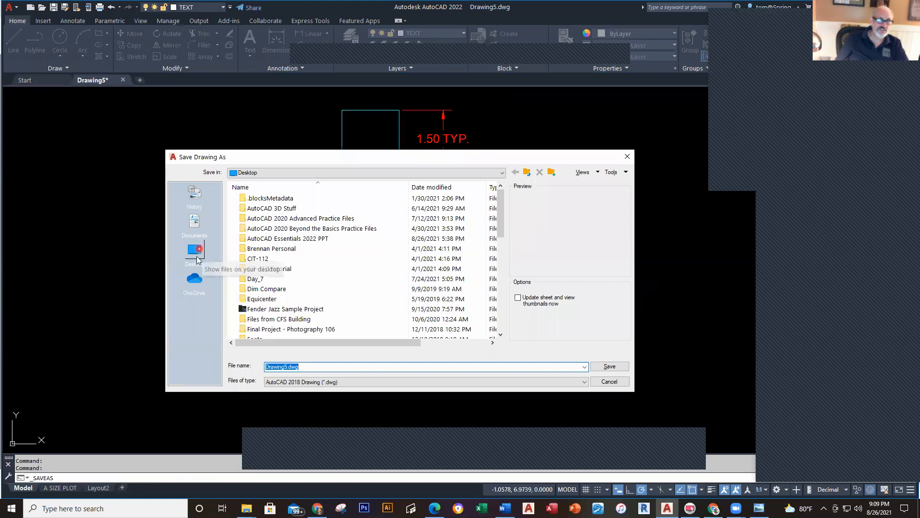
click(195, 252)
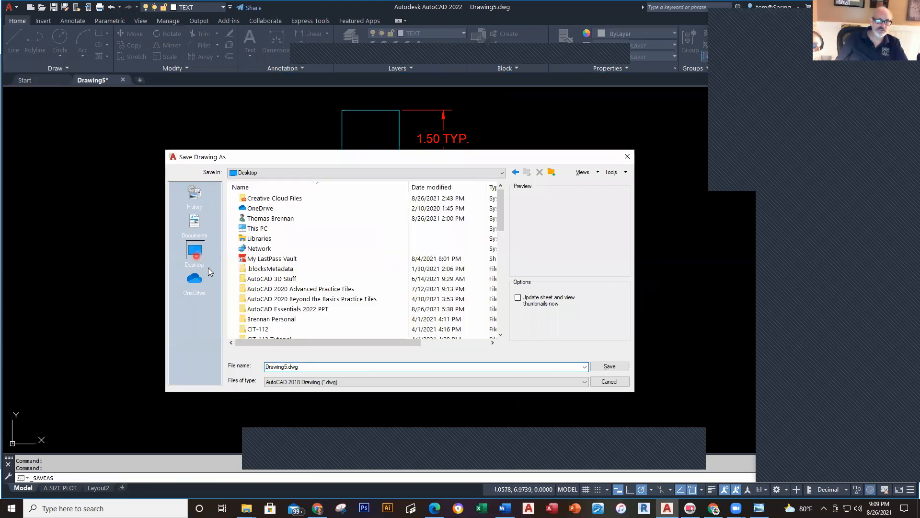
click(325, 366)
text(DRAWING D - BRENNAN)
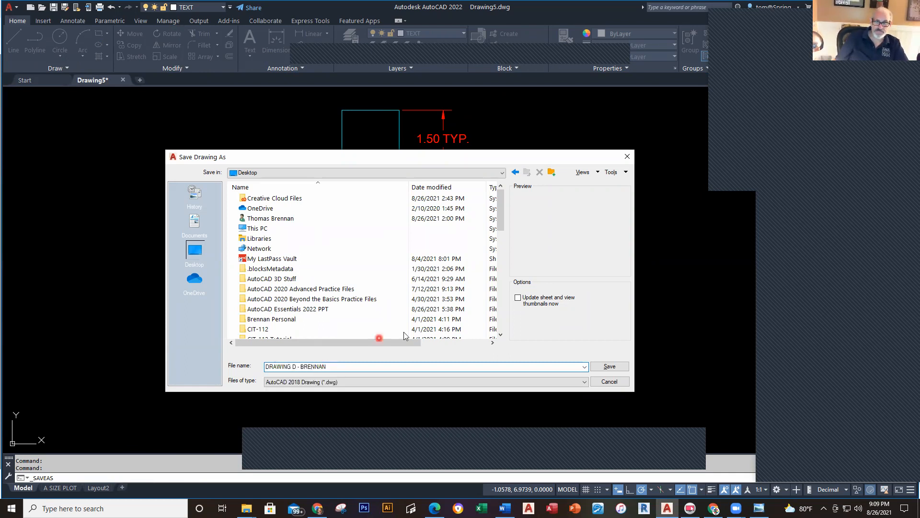
click(609, 367)
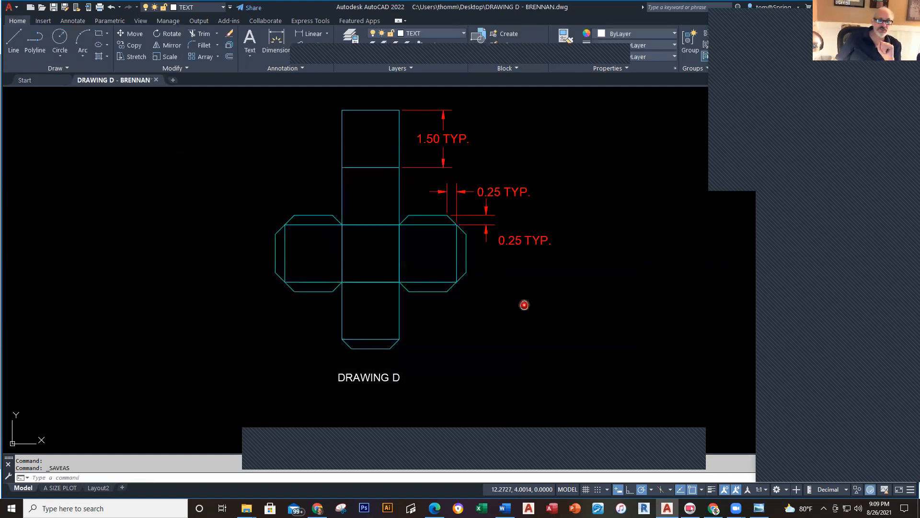
Step: Close the drawing, confirming that changes are saved
middle_drag(524, 302, 532, 345)
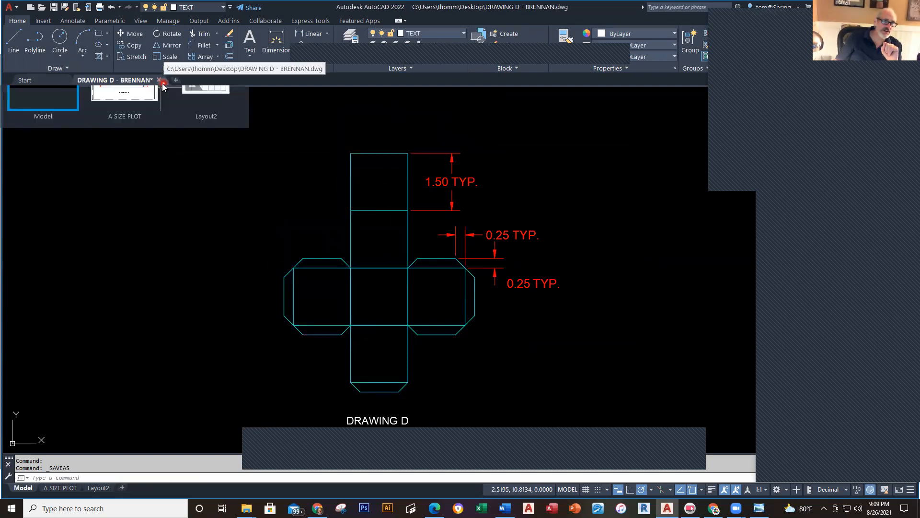
click(158, 80)
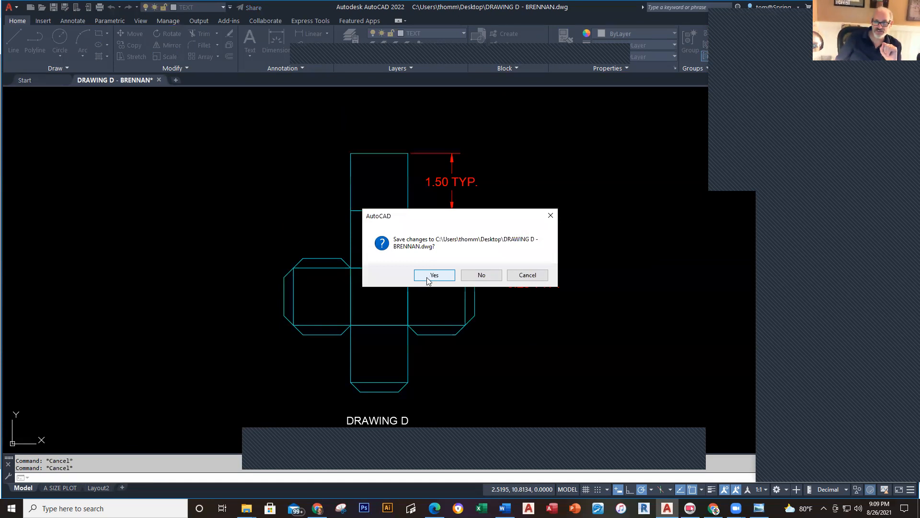
click(432, 275)
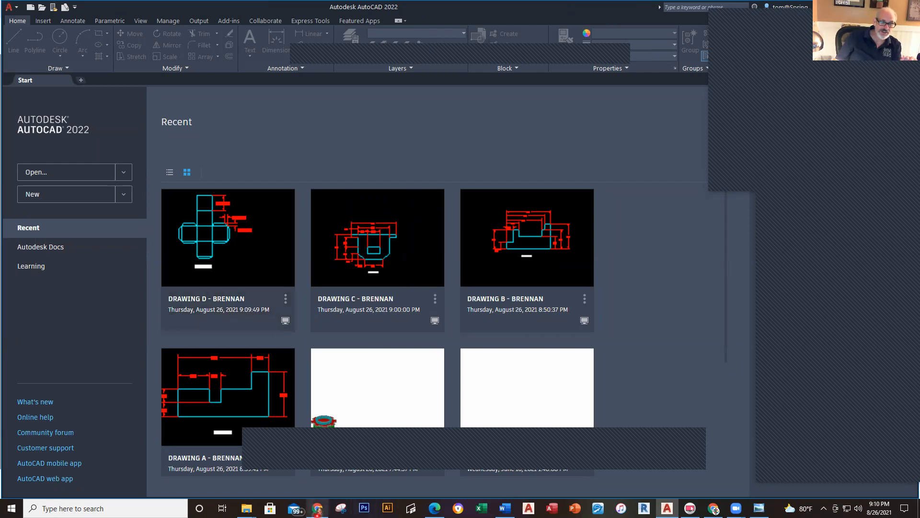
Step: Switch to Chrome and scroll through the assignment PDF
mouse_move(318, 508)
click(321, 472)
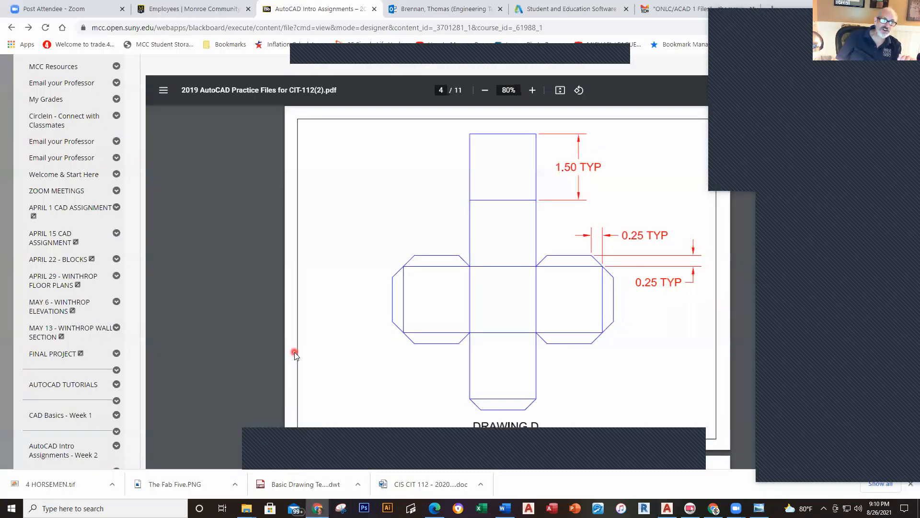
scroll(359, 314, up, 10)
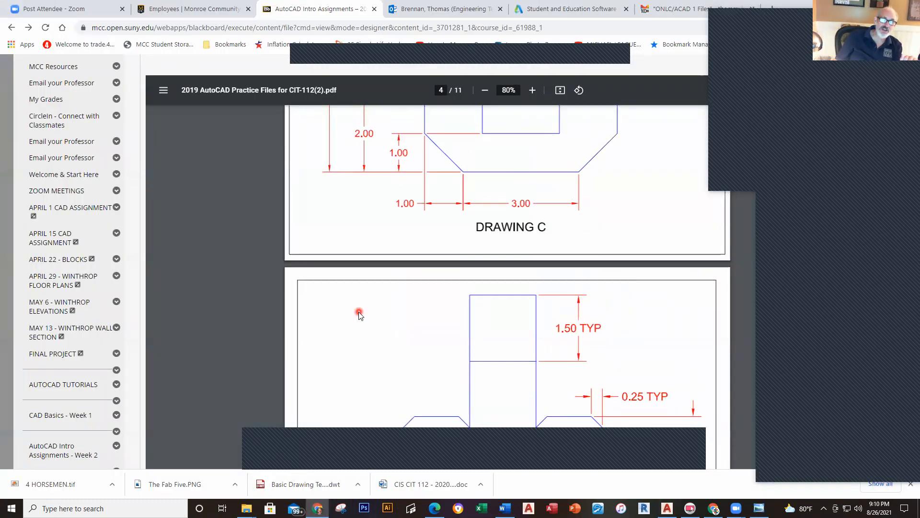
scroll(358, 313, down, 10)
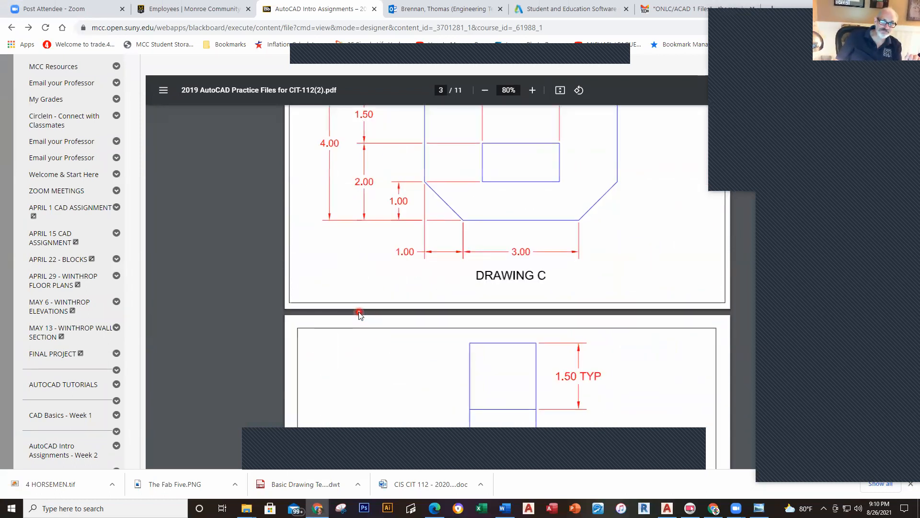
scroll(359, 314, down, 2)
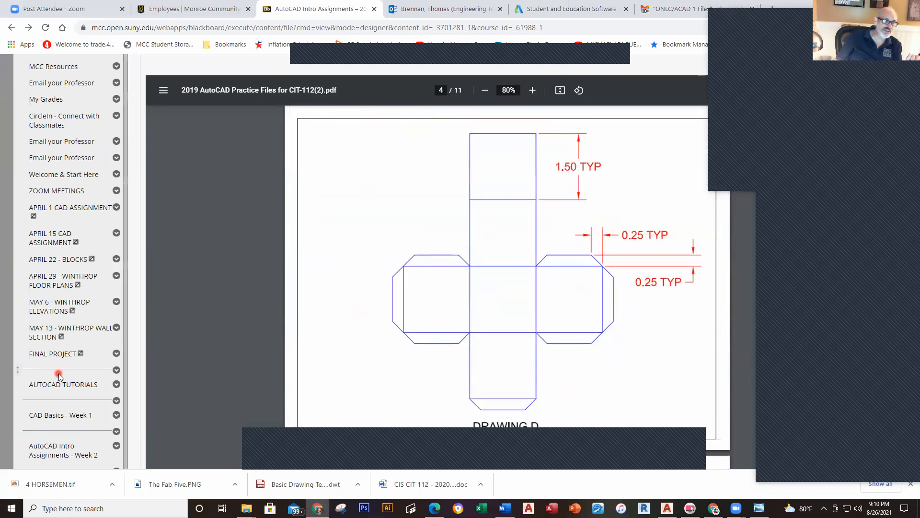
scroll(213, 143, up, 10)
scroll(197, 106, up, 3)
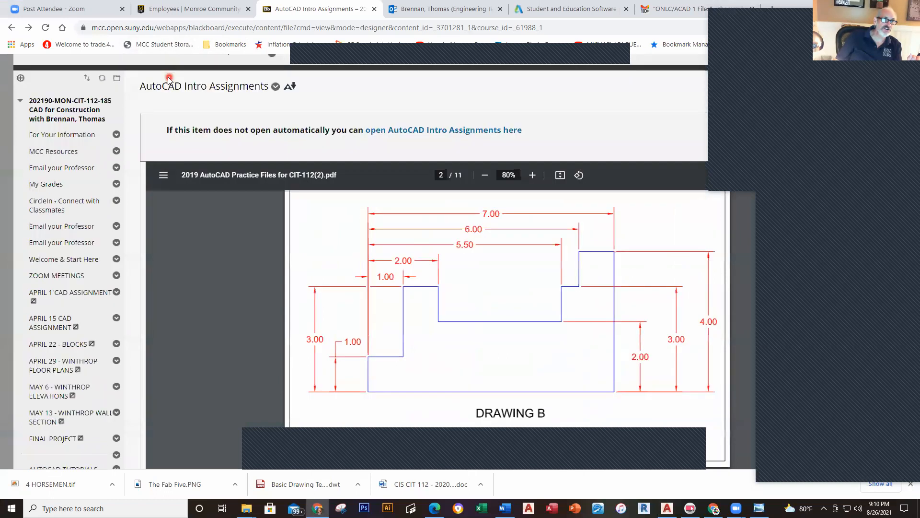
Step: From the course's main page, open the What's Due When - Fall 2021 schedule
click(179, 122)
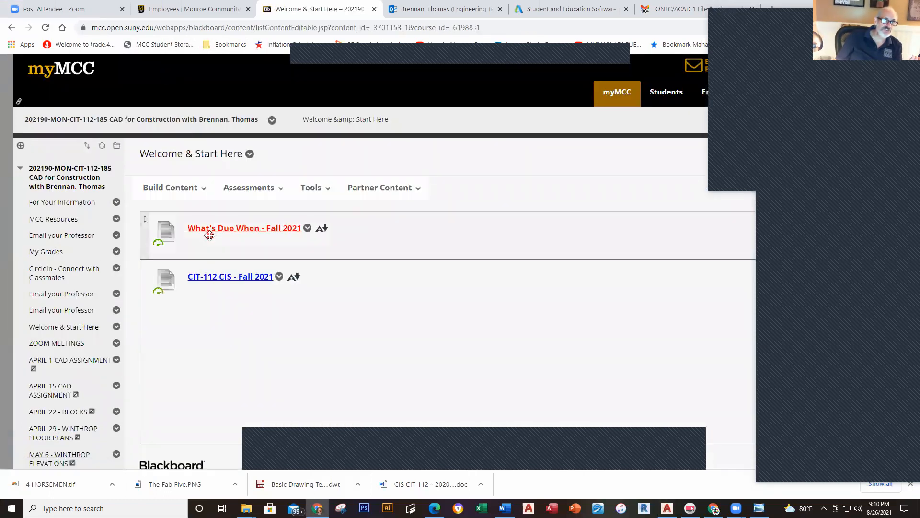
click(209, 231)
scroll(449, 278, down, 1)
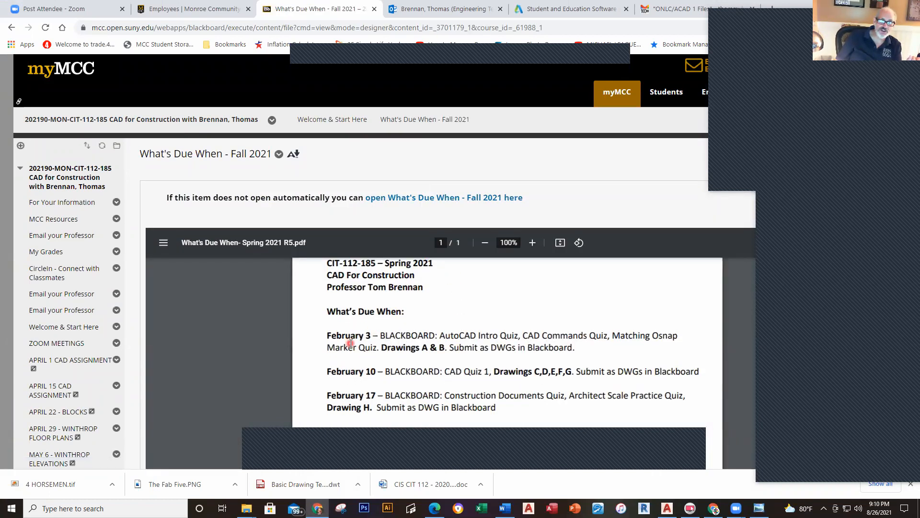